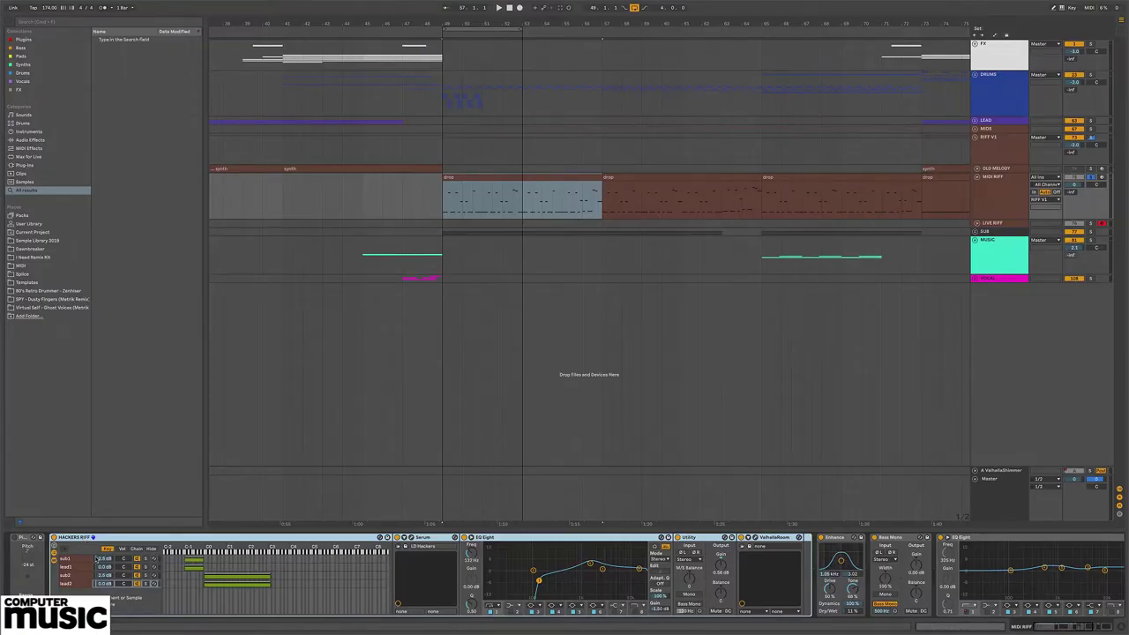
Step: Examine the sub1 and lead1 chains of the HACKERS RIFF rack, comparing their devices and key zones
click(66, 559)
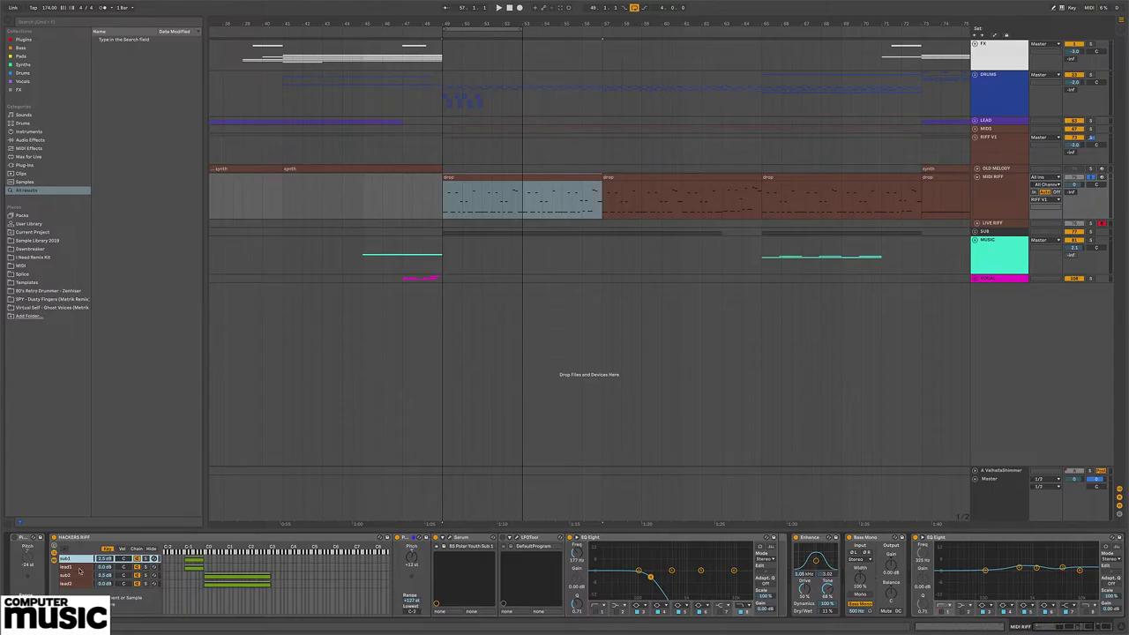
click(79, 567)
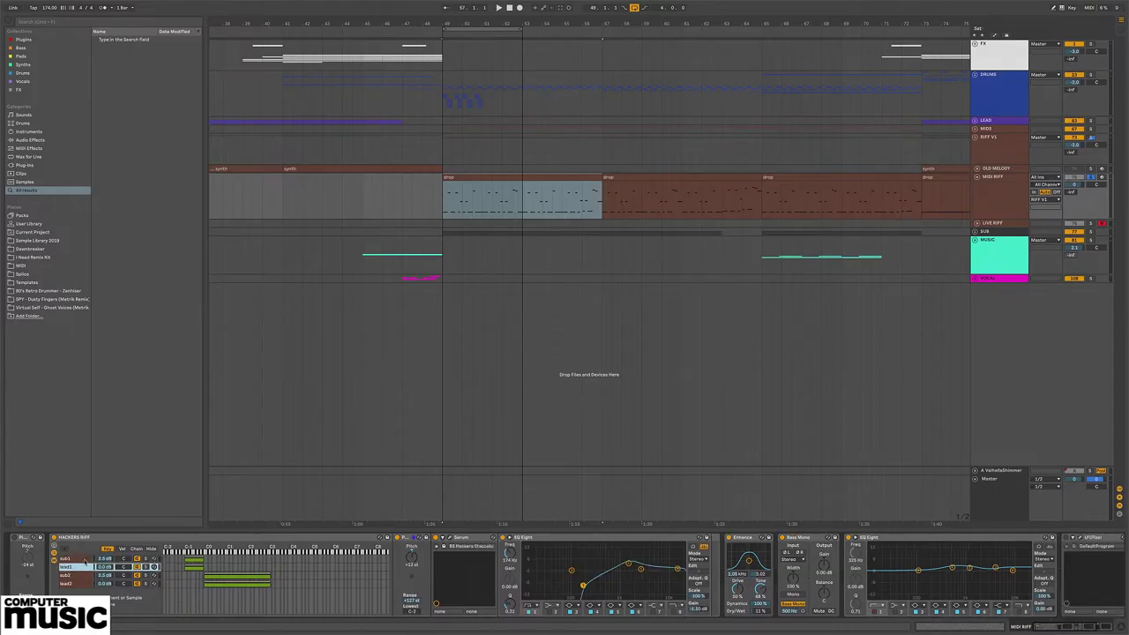
click(83, 560)
click(82, 567)
click(107, 540)
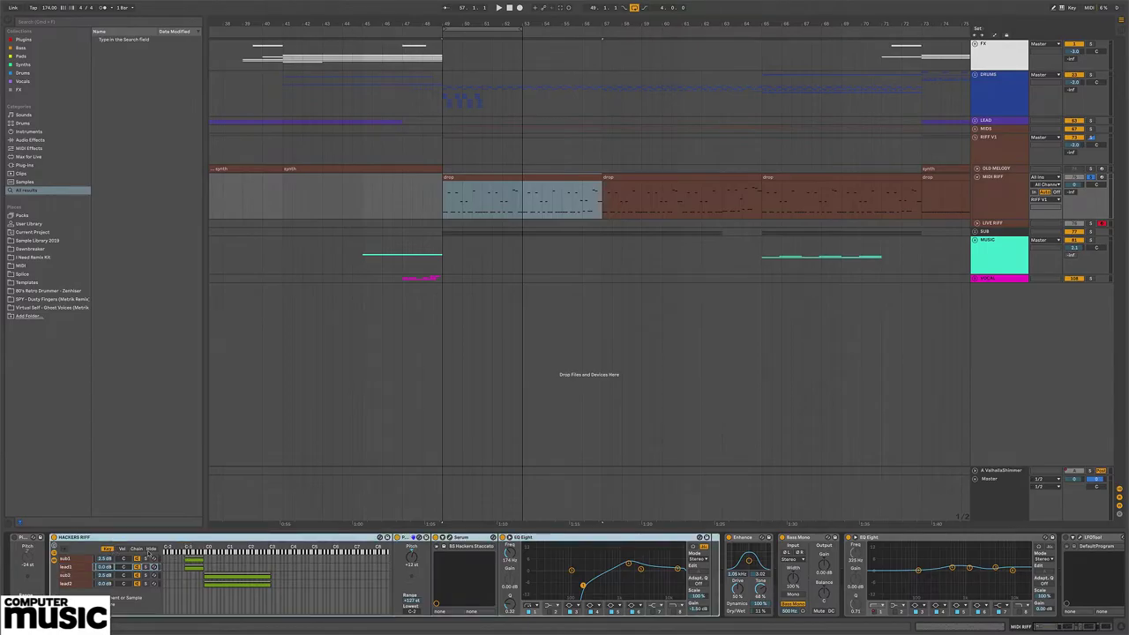
mouse_move(182, 561)
mouse_down()
mouse_move(212, 557)
mouse_move(191, 559)
mouse_move(201, 561)
mouse_up()
click(74, 567)
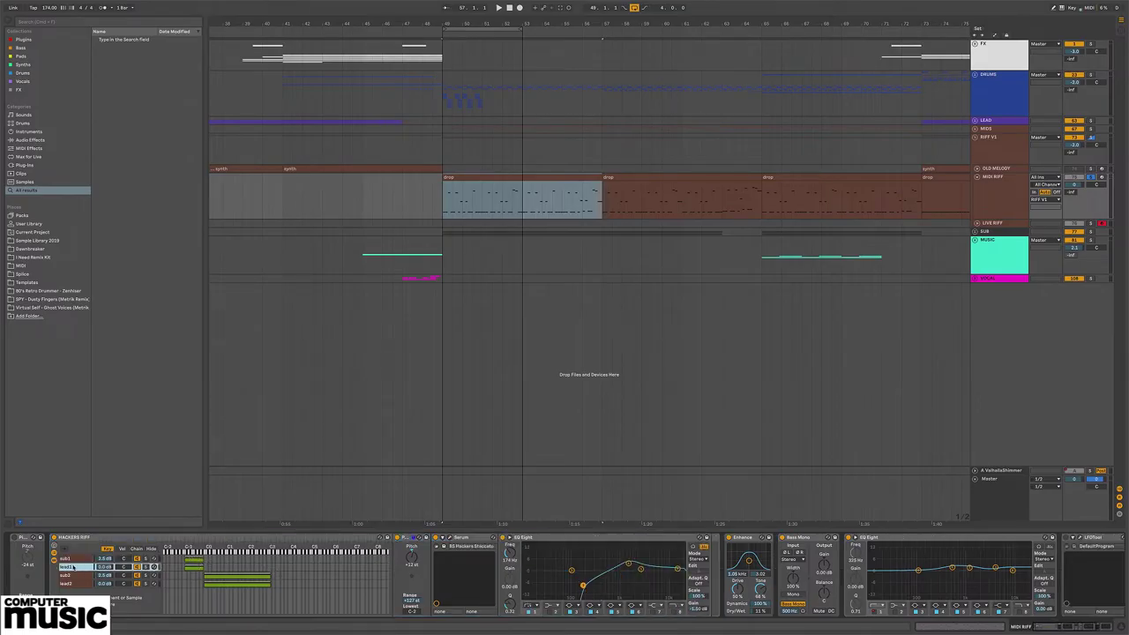
click(71, 558)
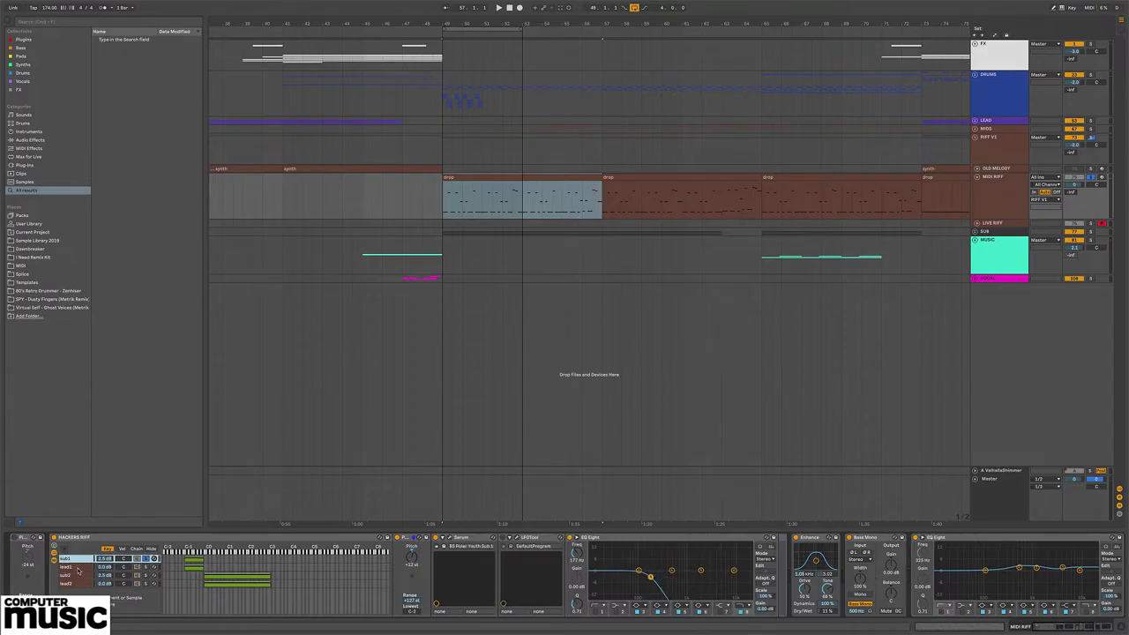
Step: Solo the lead1 chain and open its Serum synth beneath the drop clip
click(70, 567)
click(146, 567)
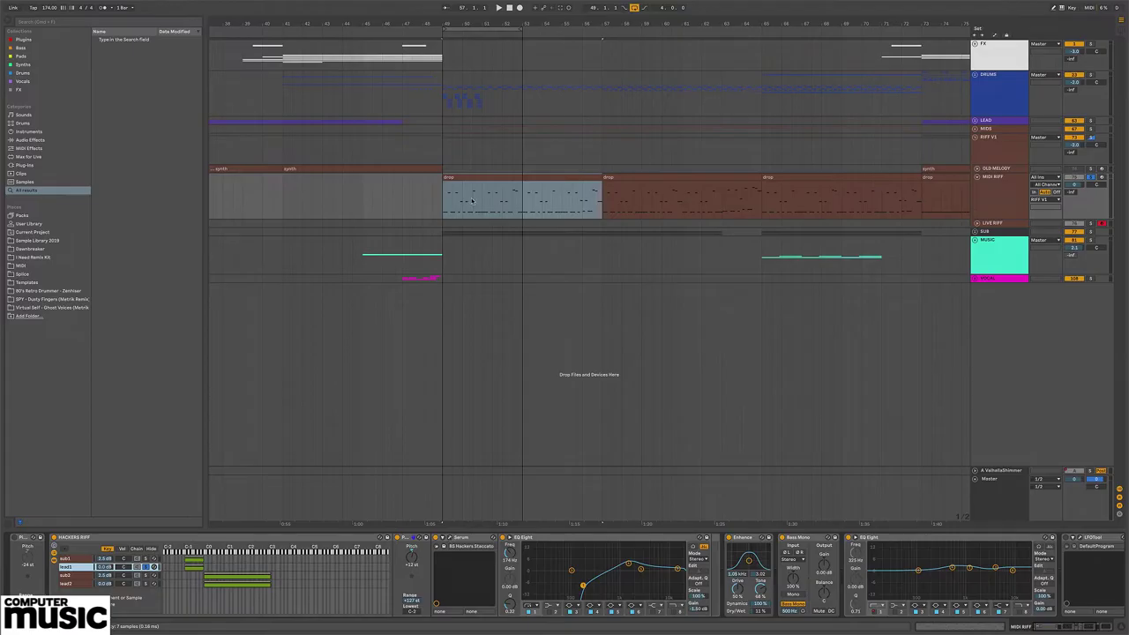
click(444, 537)
drag(801, 312, 584, 230)
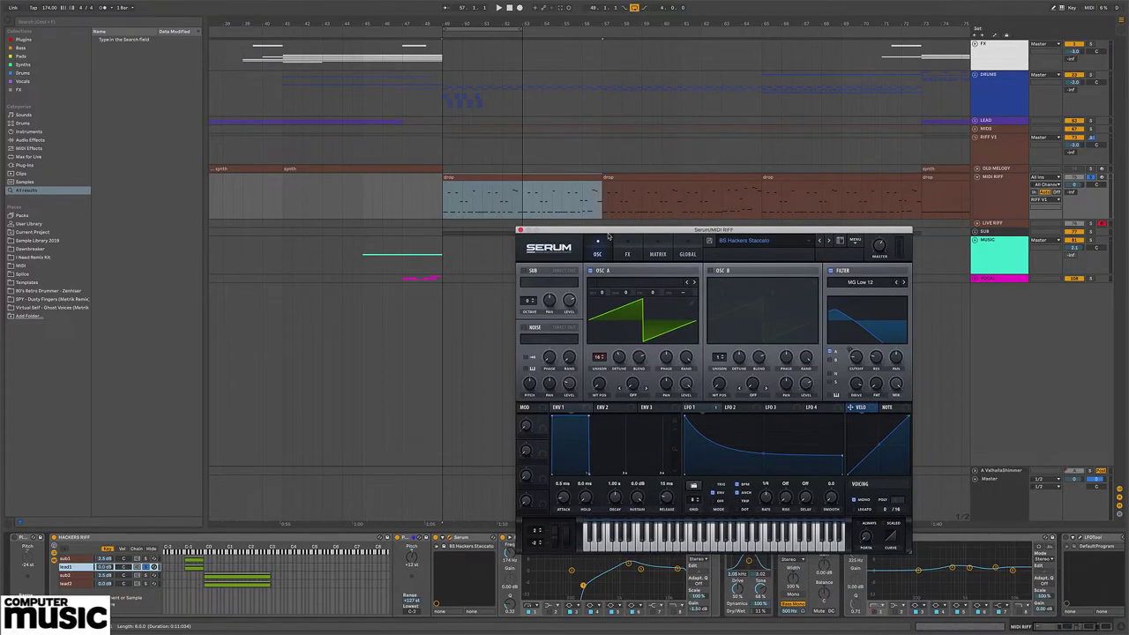
drag(565, 231, 509, 232)
Step: Play the drop through the lead1 chain and examine LFO 1 in its Serum patch
key(space)
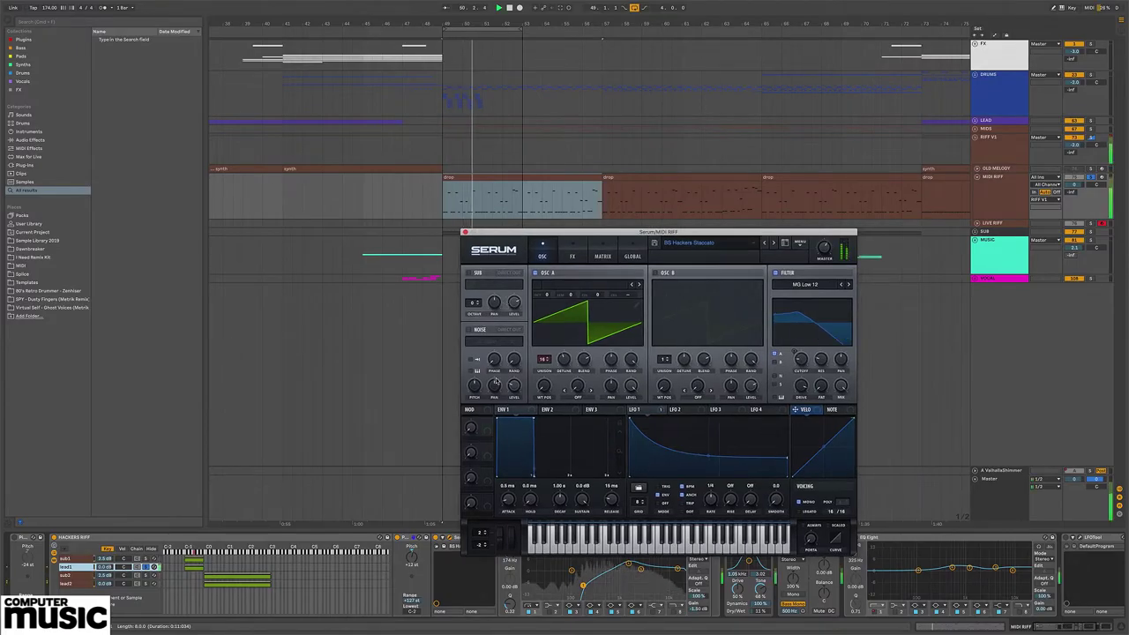
key(space)
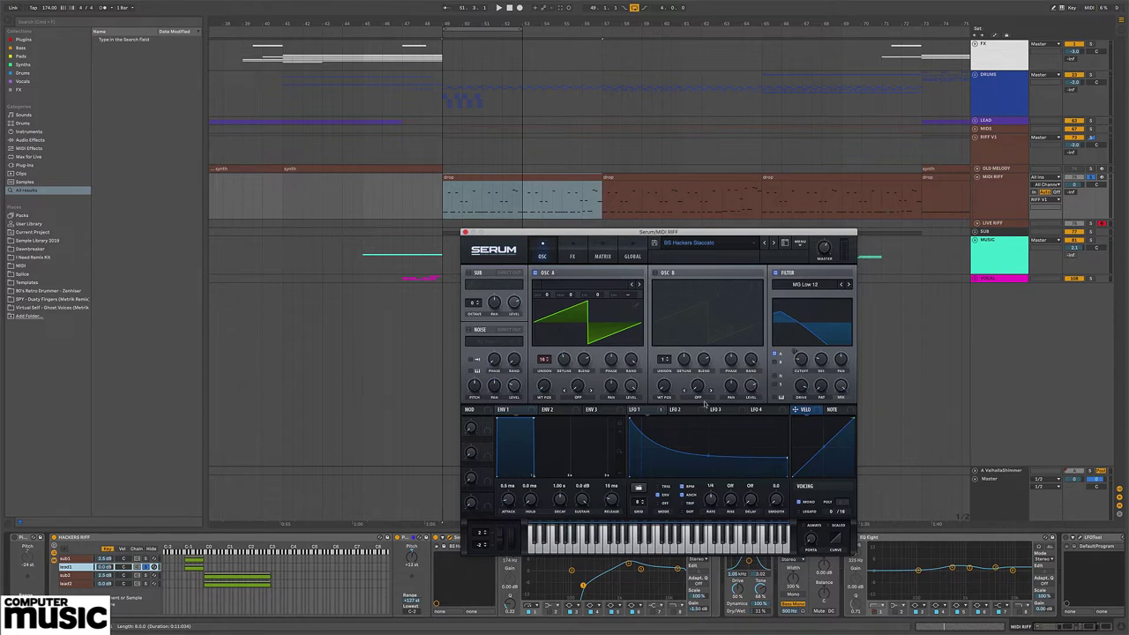
click(657, 407)
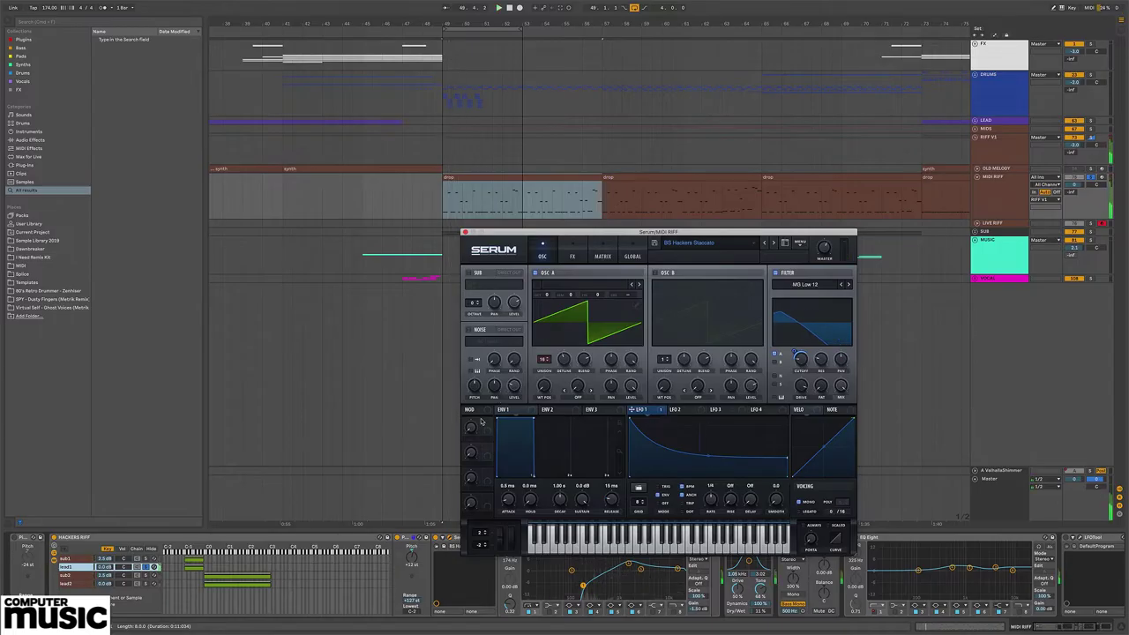
Step: Solo the sub1 chain together with lead1 and play the drop to hear both layers
click(106, 559)
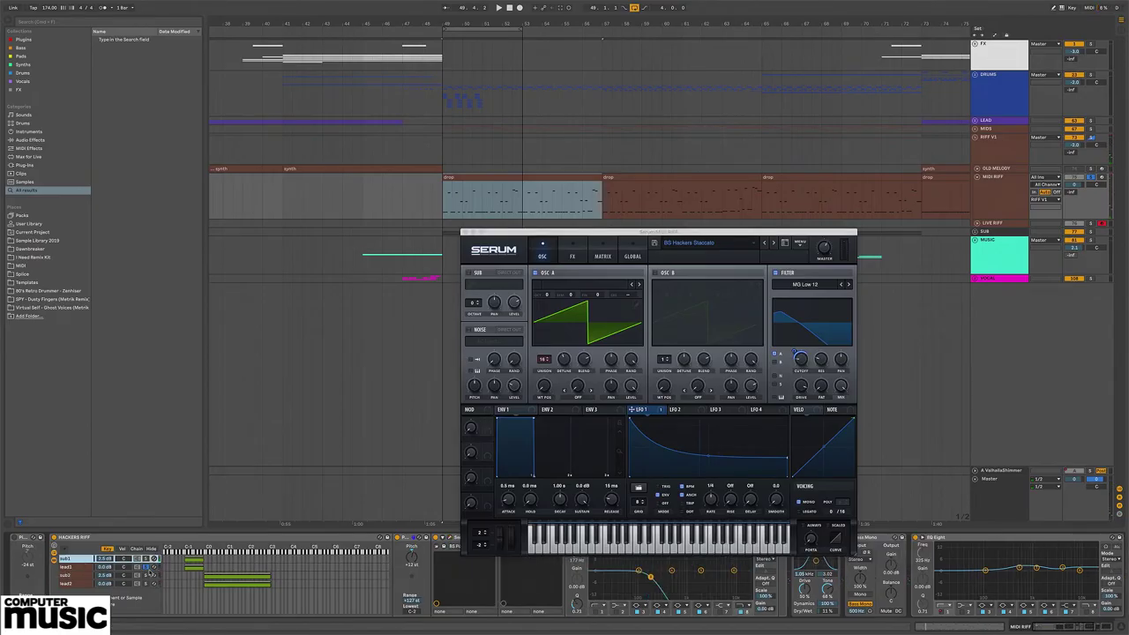
shift+click(79, 567)
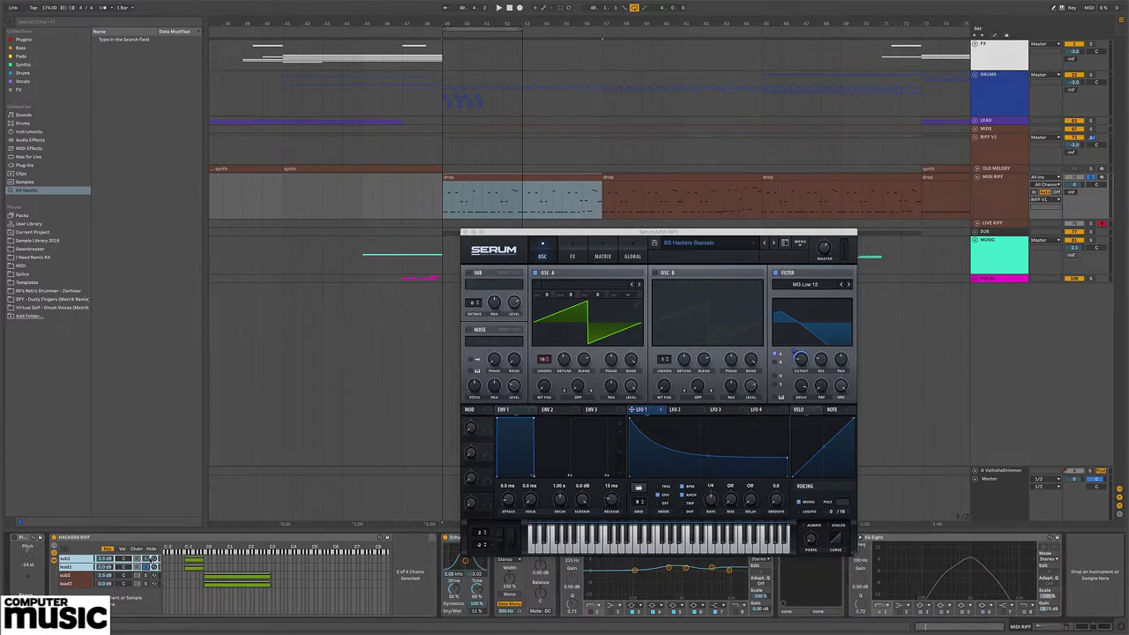
click(88, 559)
key(space)
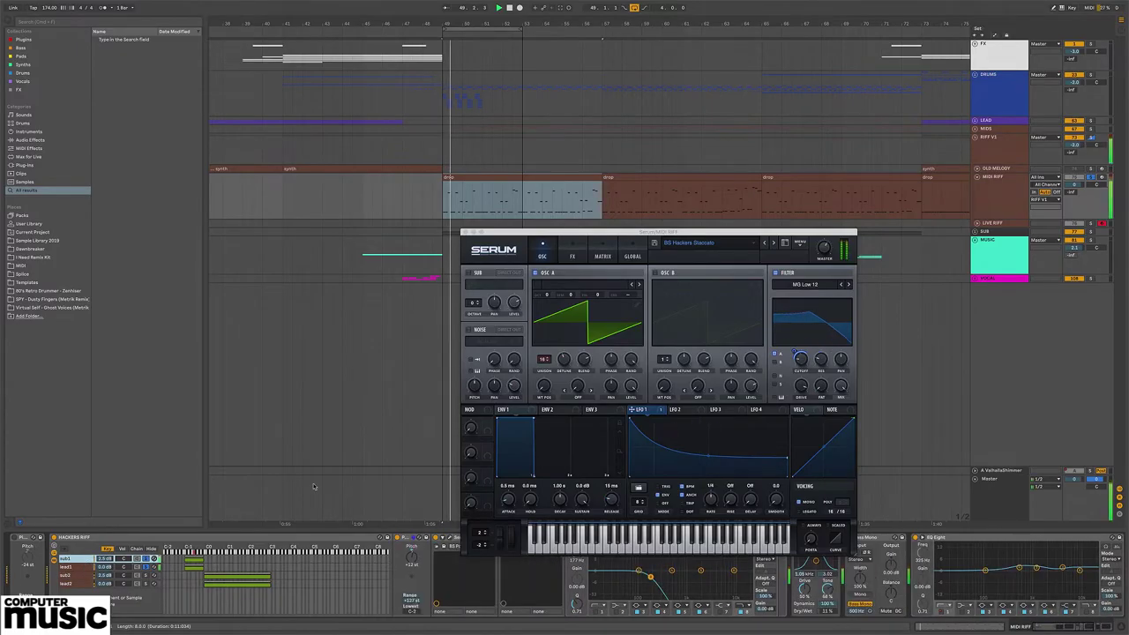
Step: In sub1's Serum, open the oscillator A wavetable editor and add small upper harmonics above the sine's fundamental
click(453, 539)
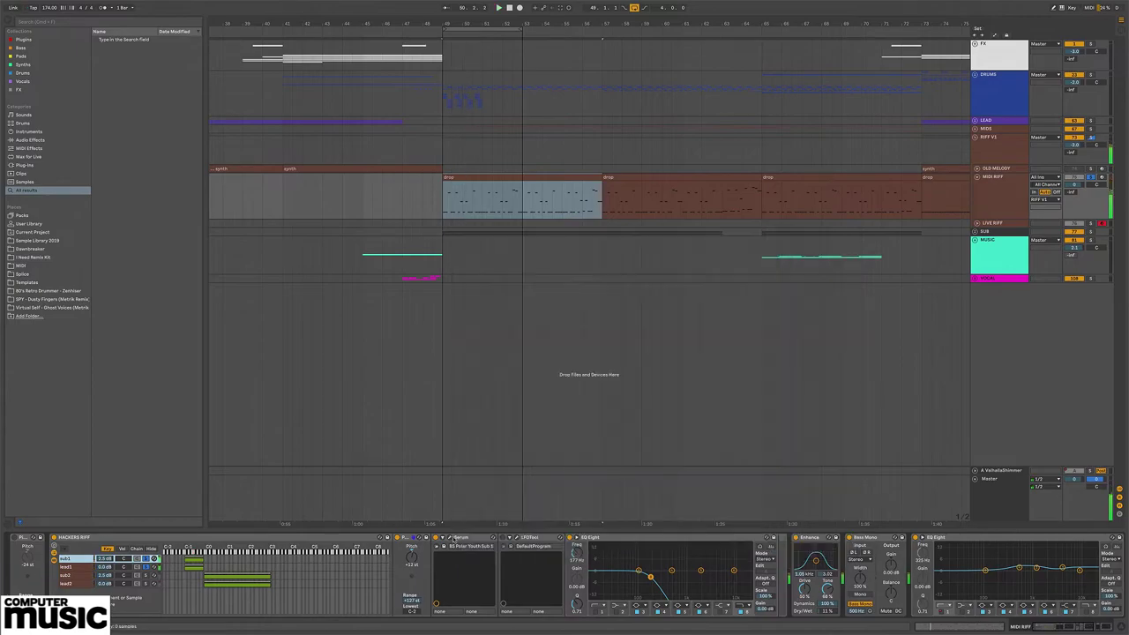
key(super+alt+p)
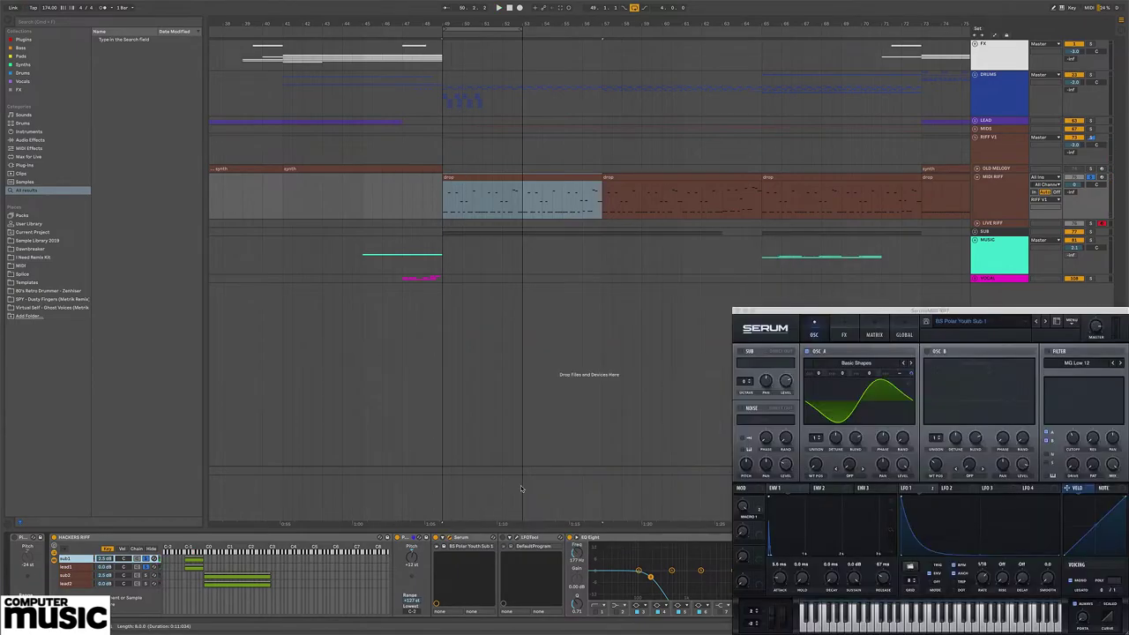
drag(835, 318, 466, 227)
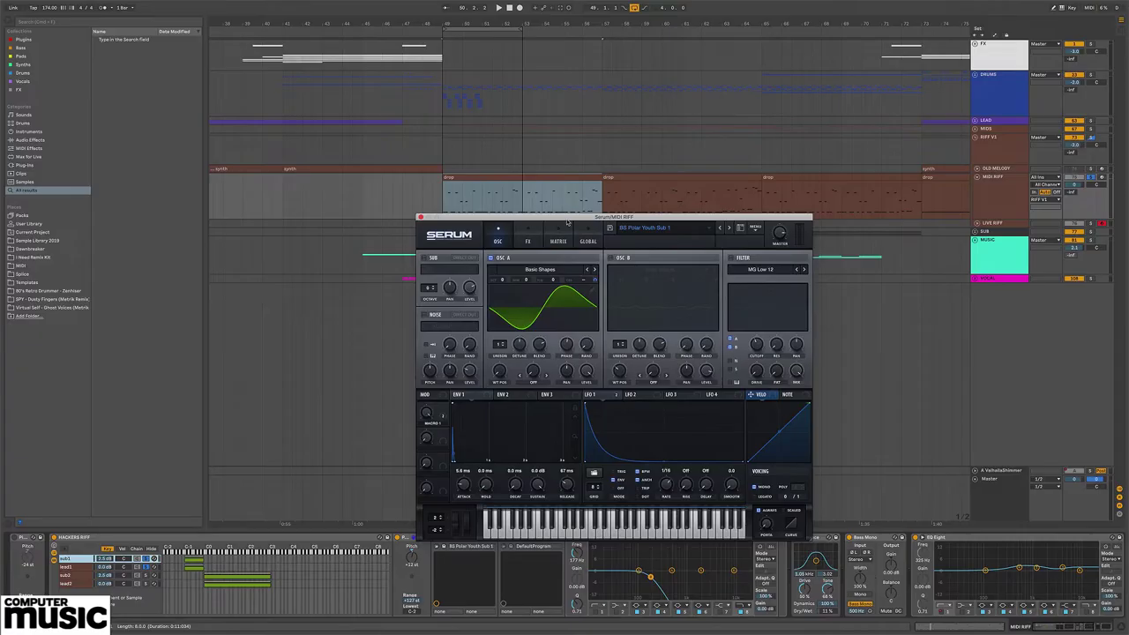
click(591, 282)
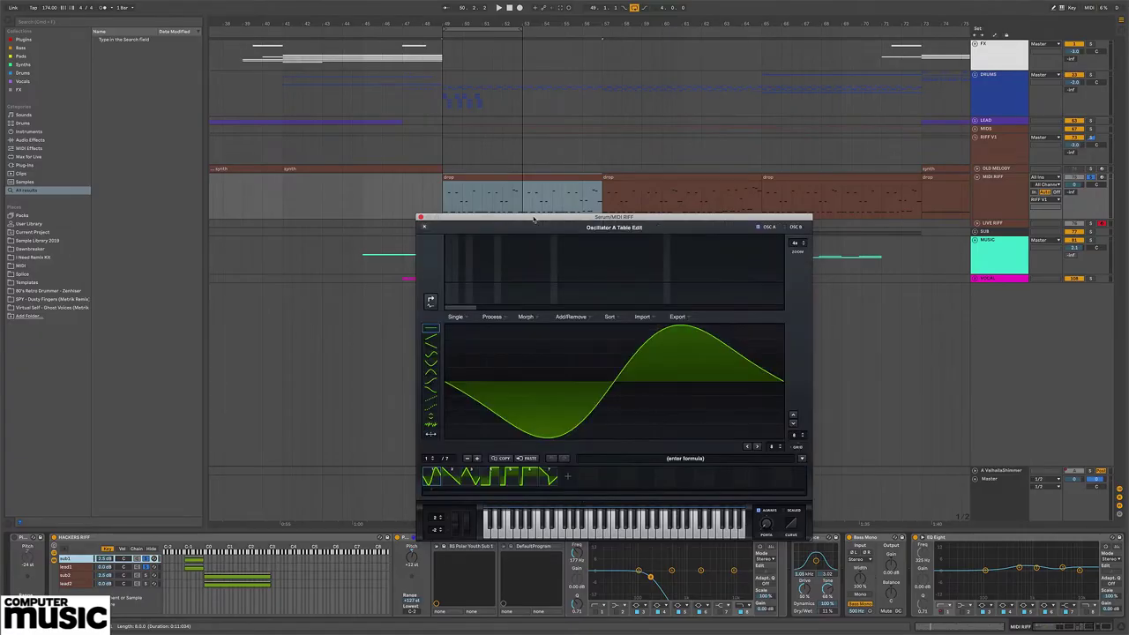
drag(534, 218, 600, 217)
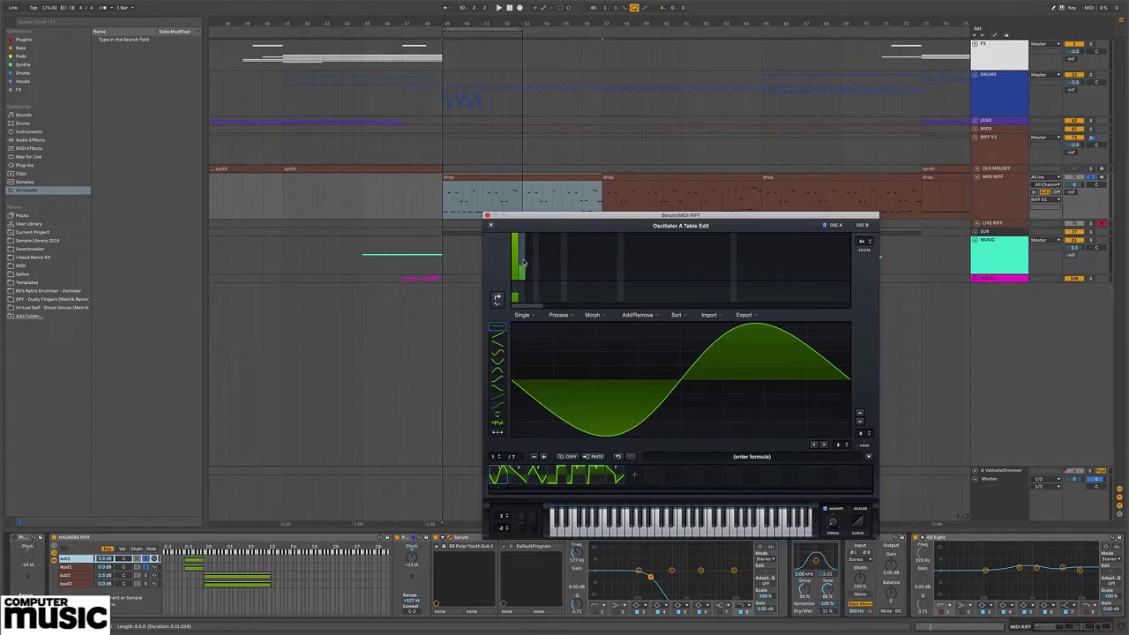
mouse_move(523, 272)
mouse_down()
mouse_move(523, 260)
mouse_move(574, 280)
mouse_up()
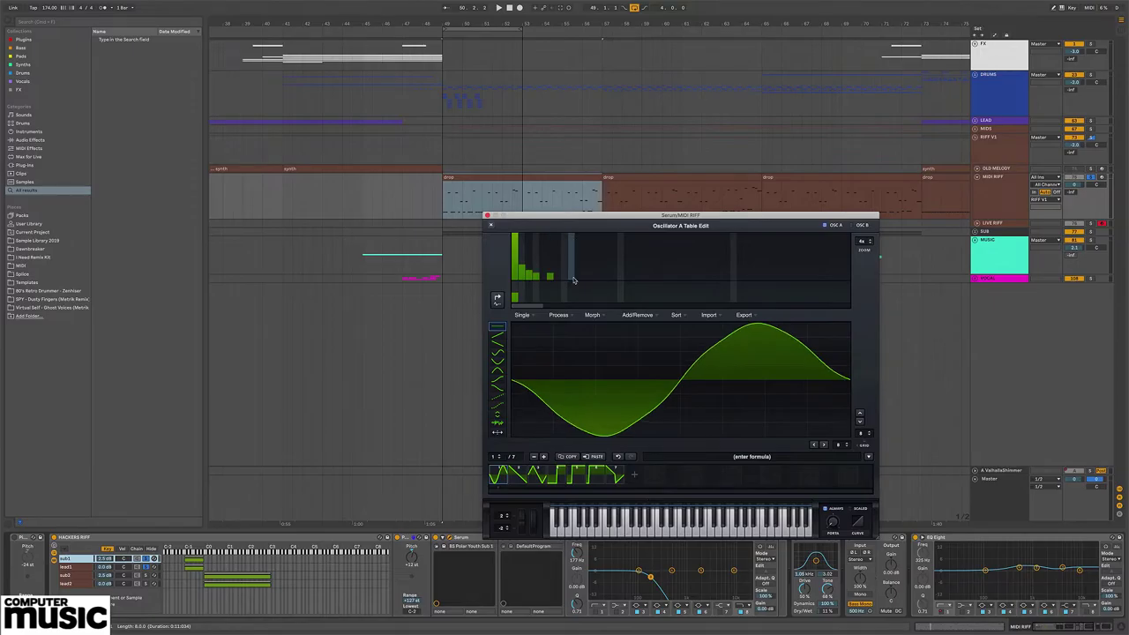
Step: Play the drop through the edited sub1 chain and adjust the upper harmonics of oscillator A's waveform
click(87, 566)
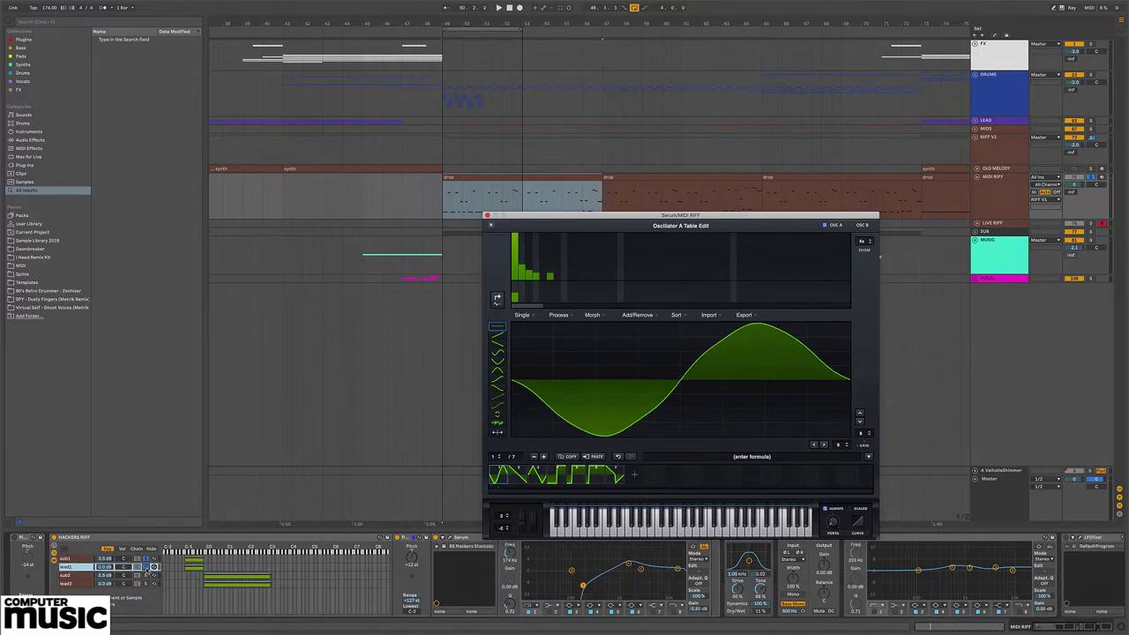
click(86, 558)
key(space)
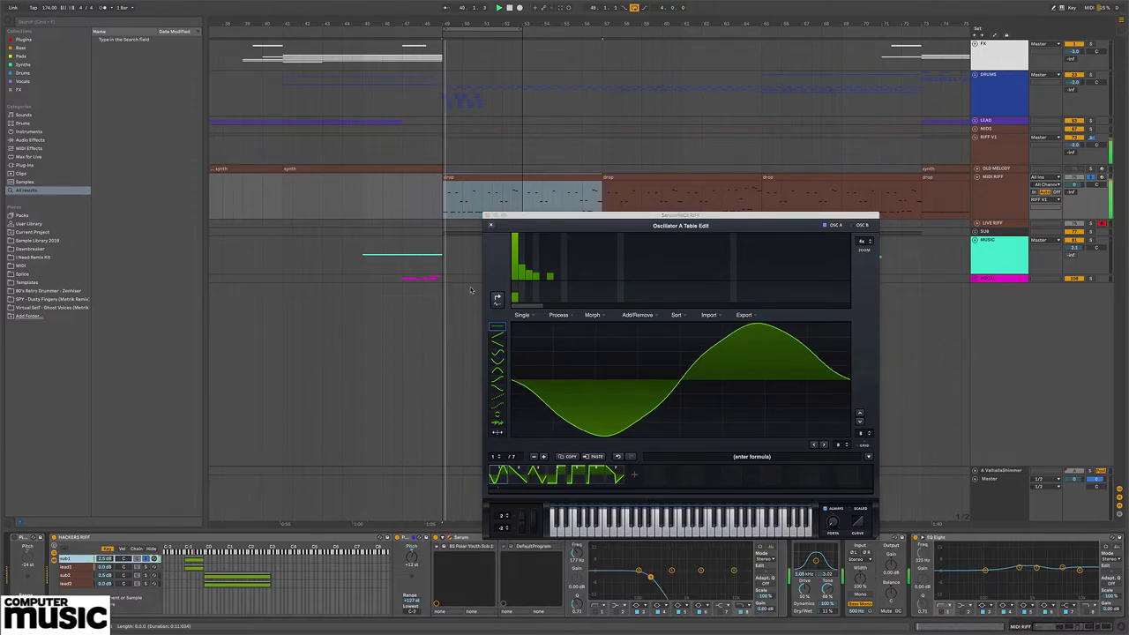
click(549, 275)
mouse_move(554, 277)
mouse_down()
mouse_move(630, 280)
mouse_move(544, 300)
mouse_move(527, 265)
mouse_up()
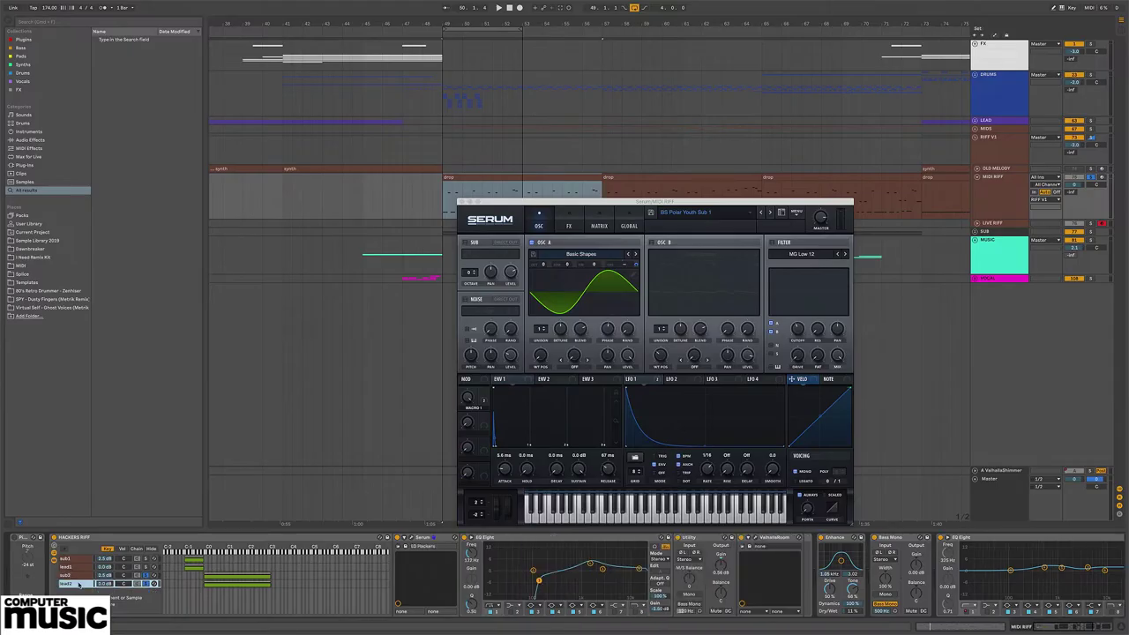
Step: Play the drop with the sub2 and lead2 chains soloed and inspect both chains
key(space)
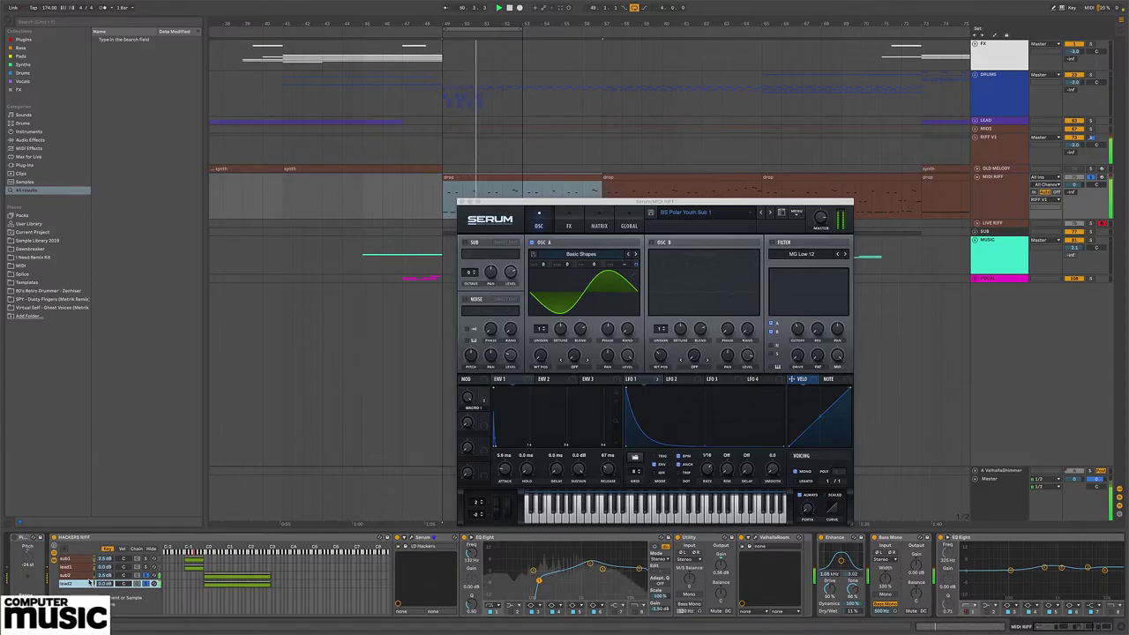
click(75, 575)
click(78, 584)
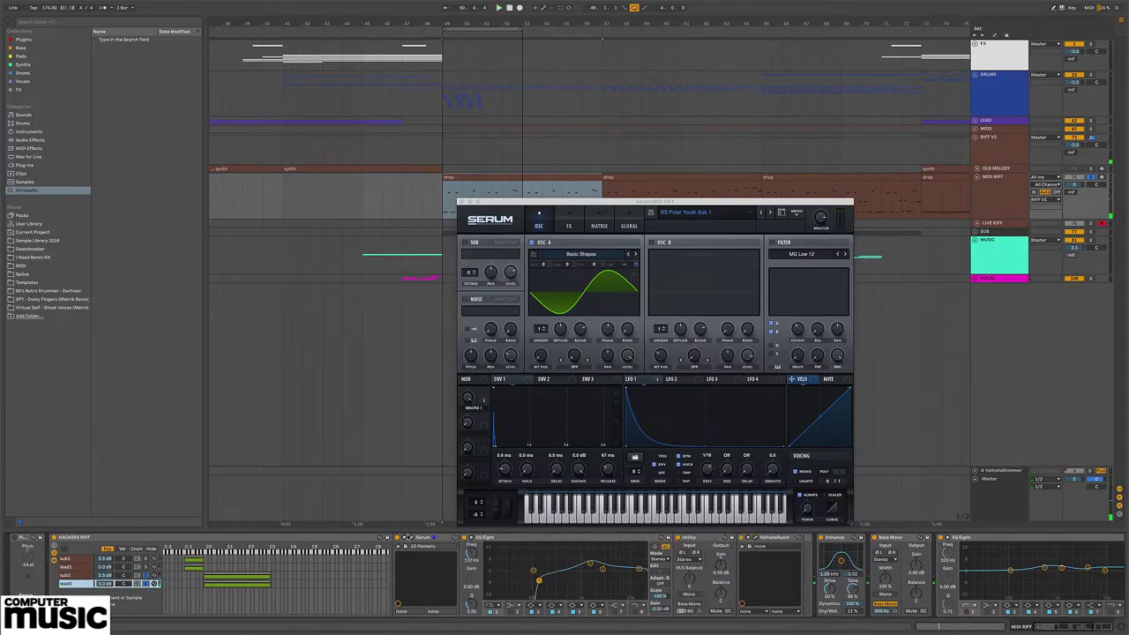
Step: Open lead2's Serum patch in place of the sub synth window and examine its LFO 1
click(409, 539)
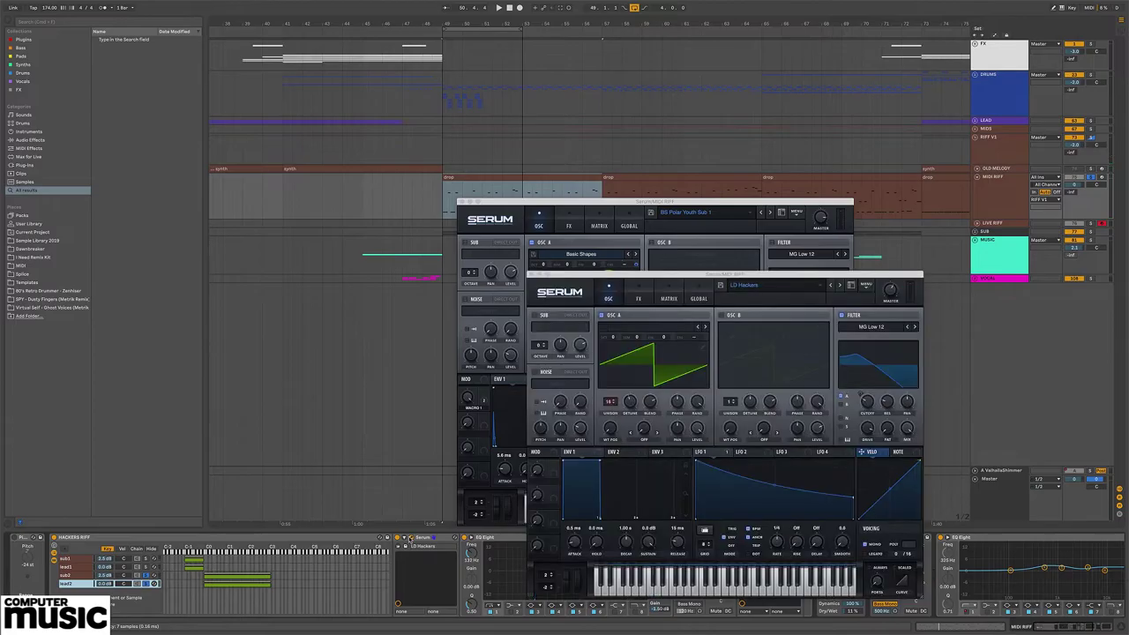
click(460, 202)
drag(706, 277, 588, 255)
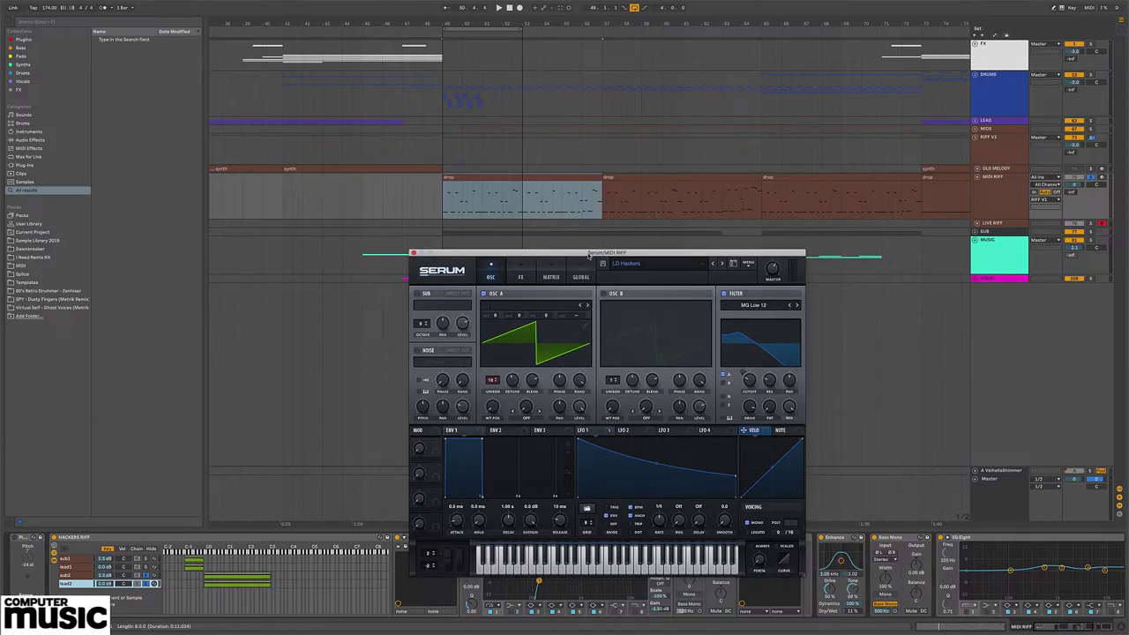
drag(589, 254, 543, 251)
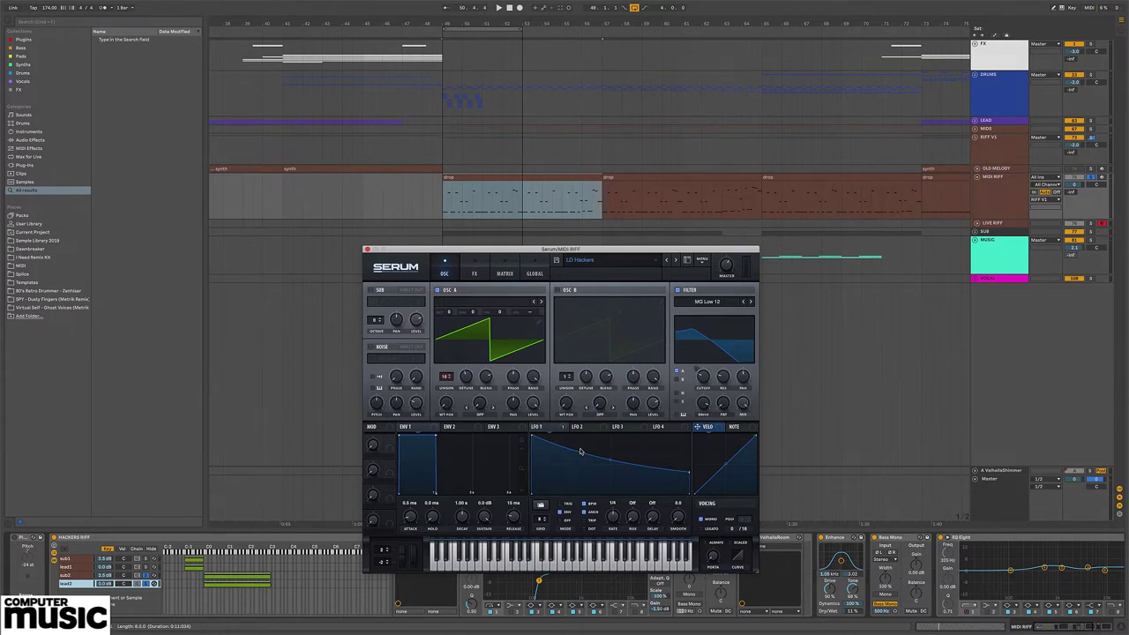
click(539, 426)
Step: Clear the chain solos to play the drop through the whole HACKERS RIFF rack, and close the Serum window
click(156, 575)
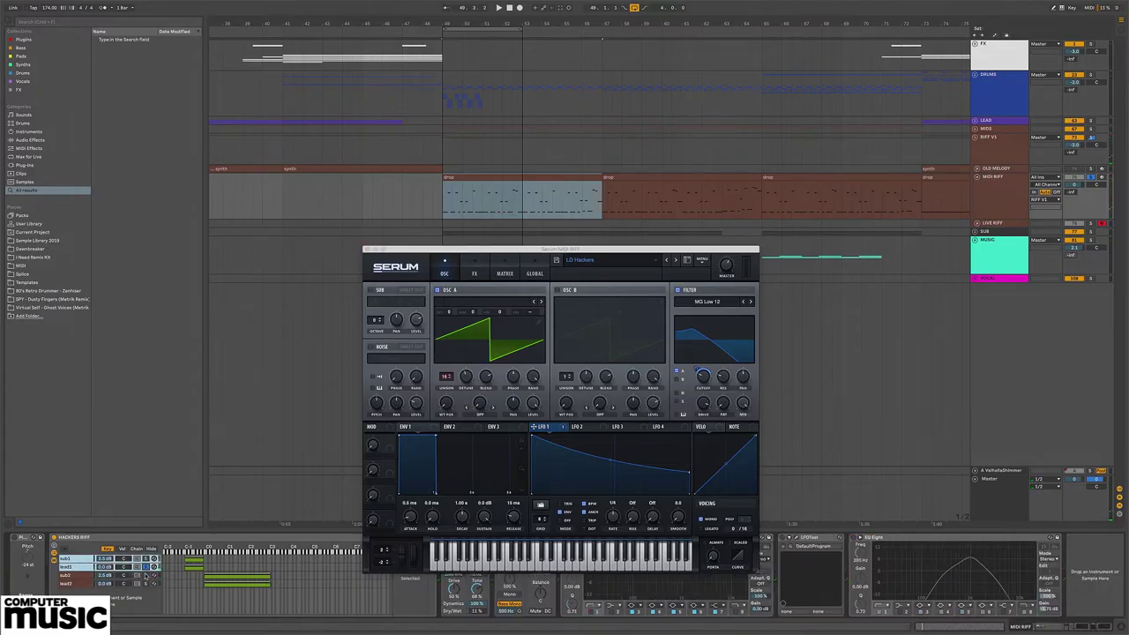
click(154, 575)
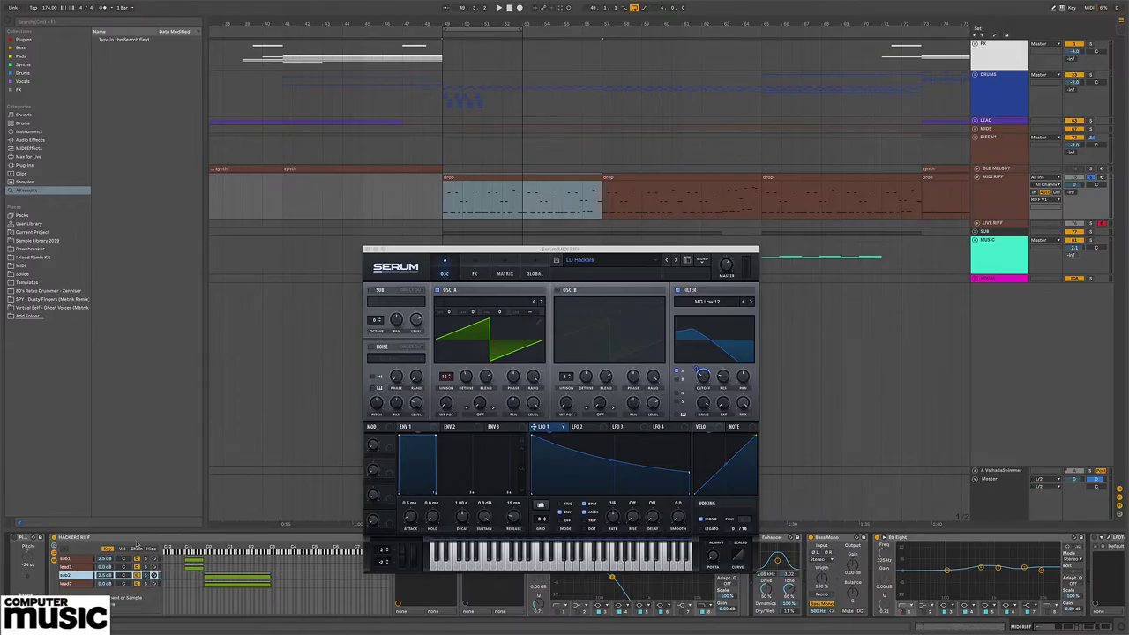
key(space)
click(76, 559)
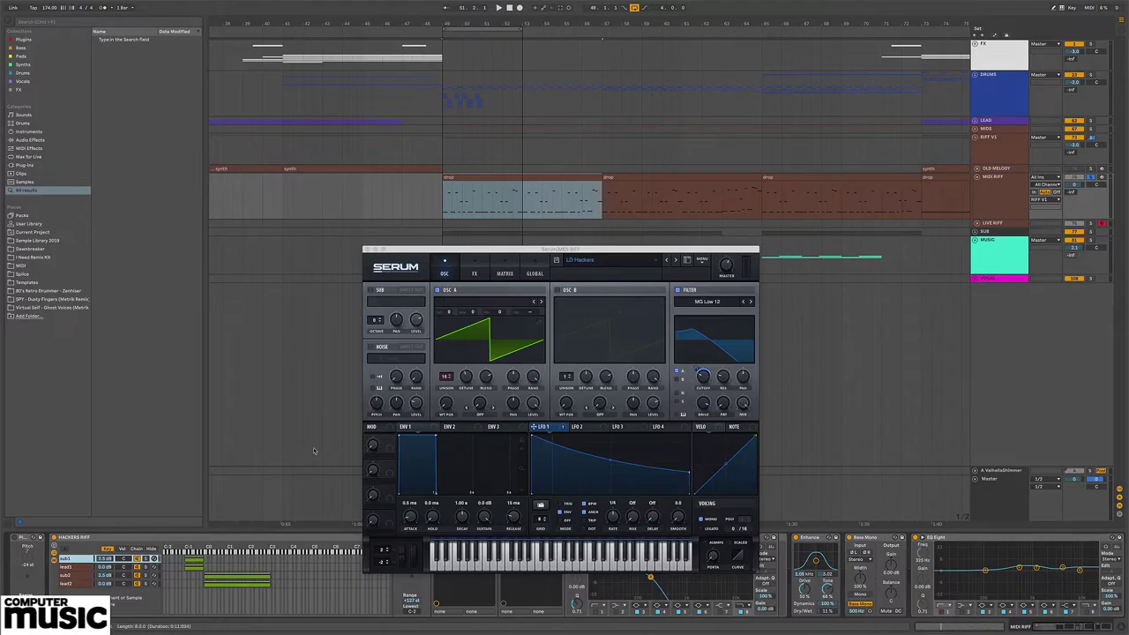
click(367, 249)
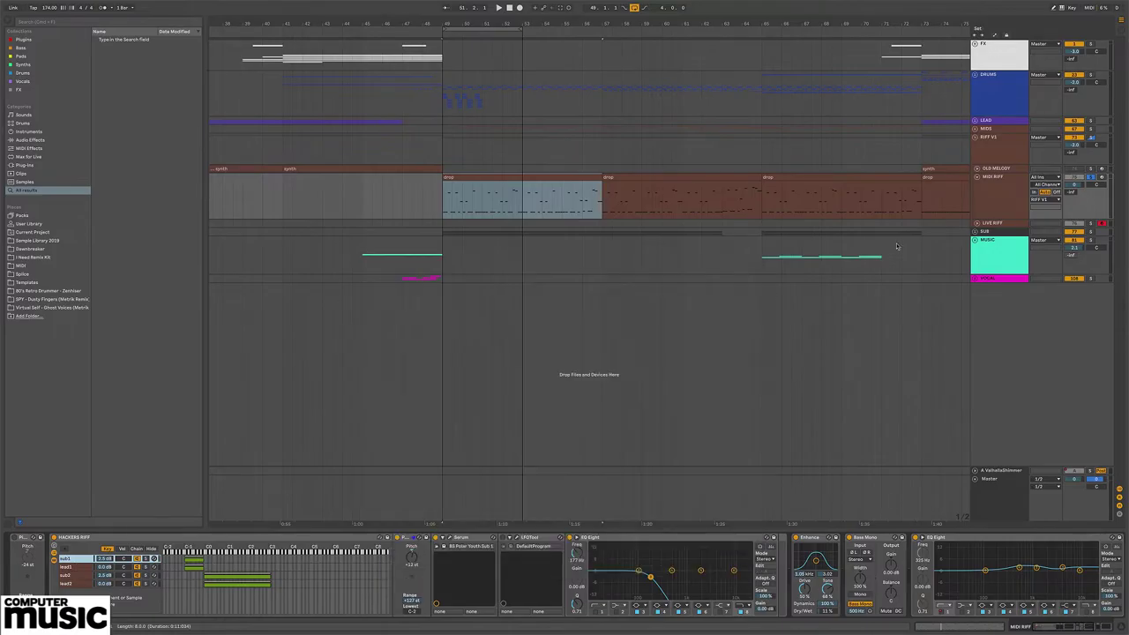
click(1031, 192)
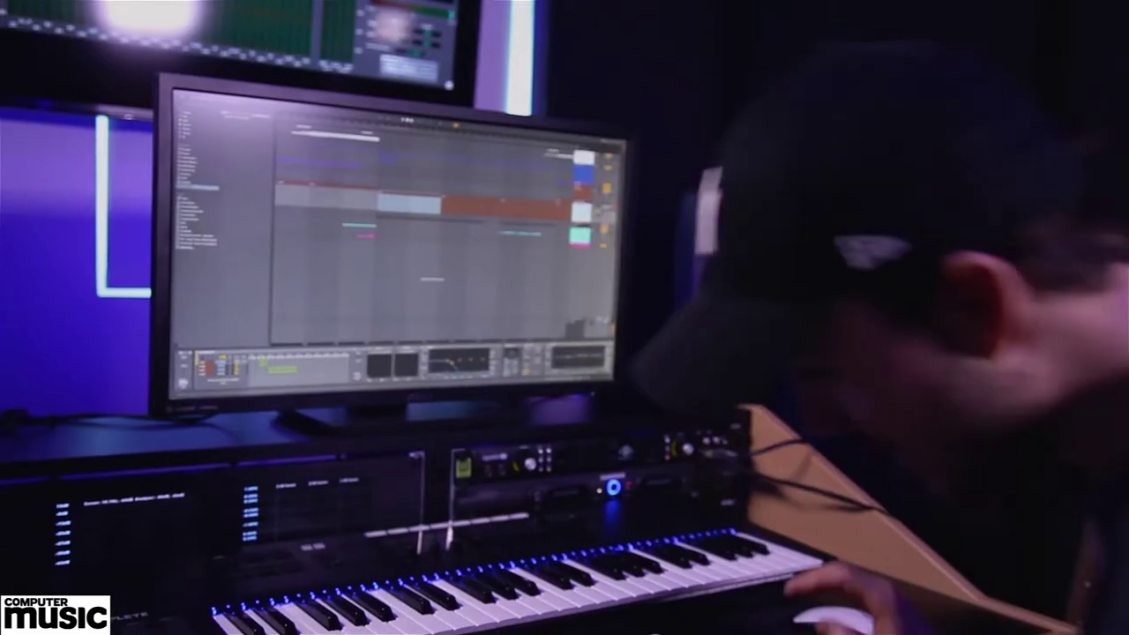
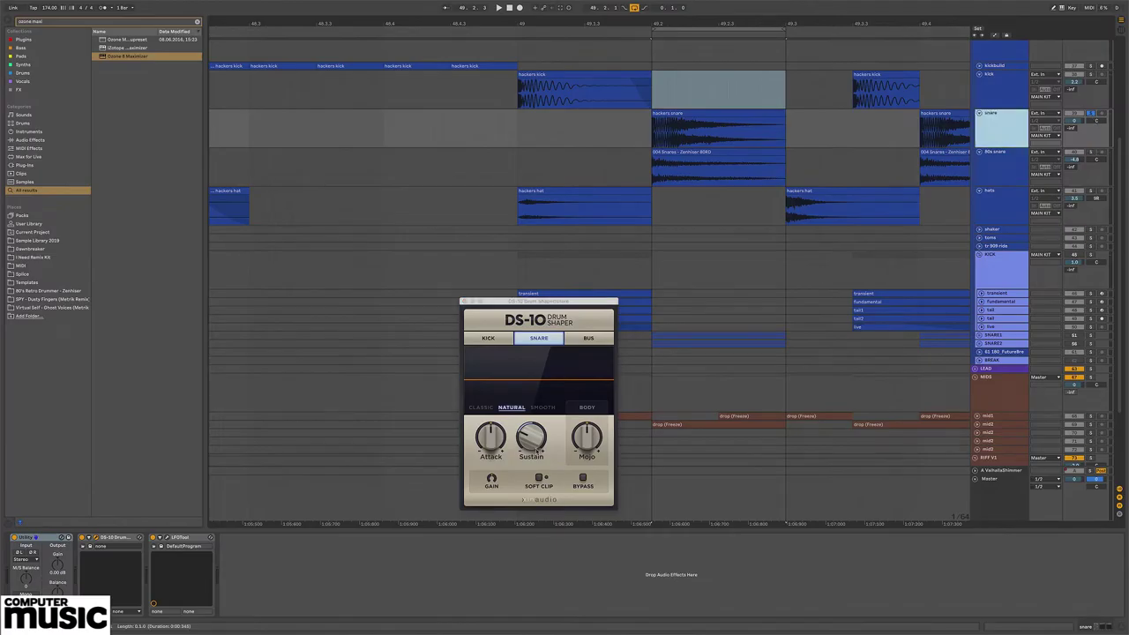
Step: Play the looped snare section to audition the DS-10 Drum Shaper, and try toggling the device to compare
key(space)
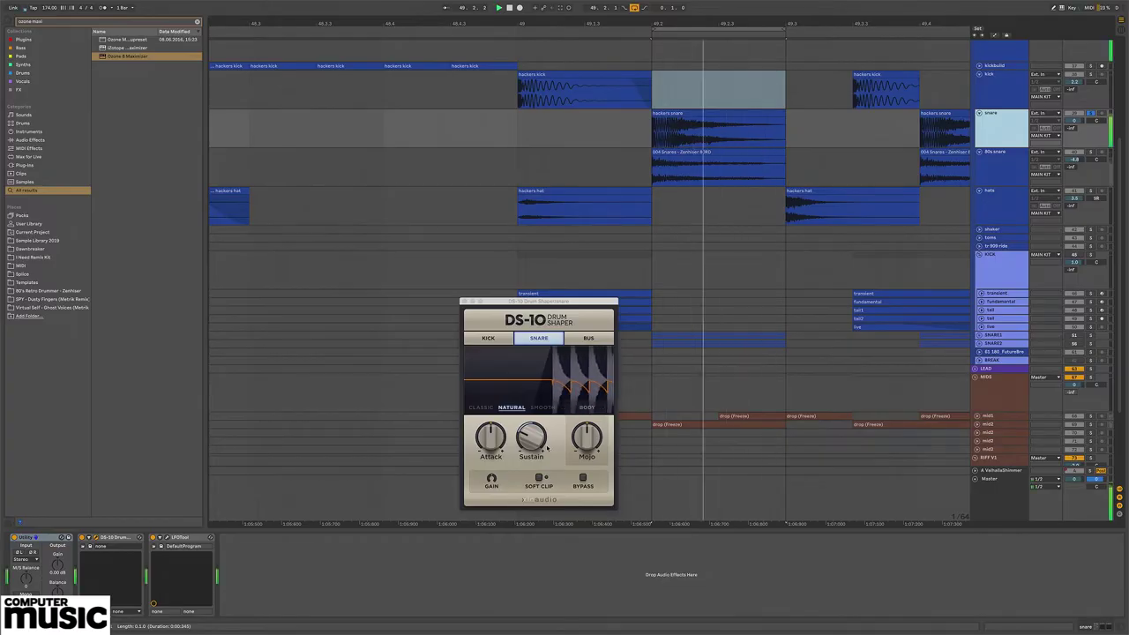
click(82, 537)
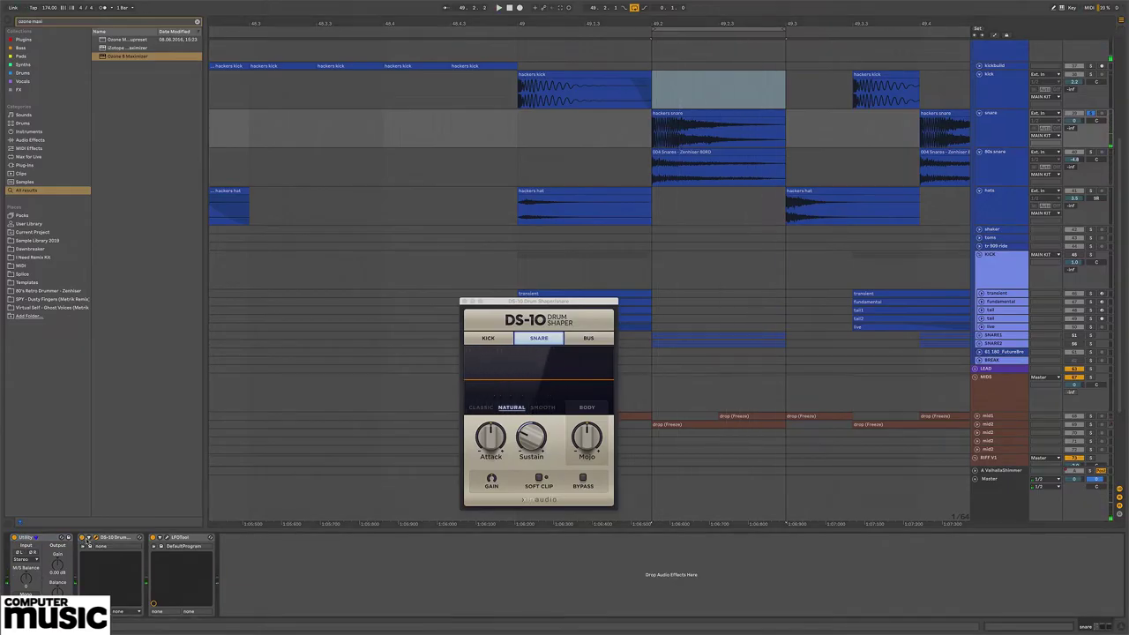
Step: Open the snare track's LFOTool in place of the DS-10 window and play the looped snare to examine its volume shape
click(166, 538)
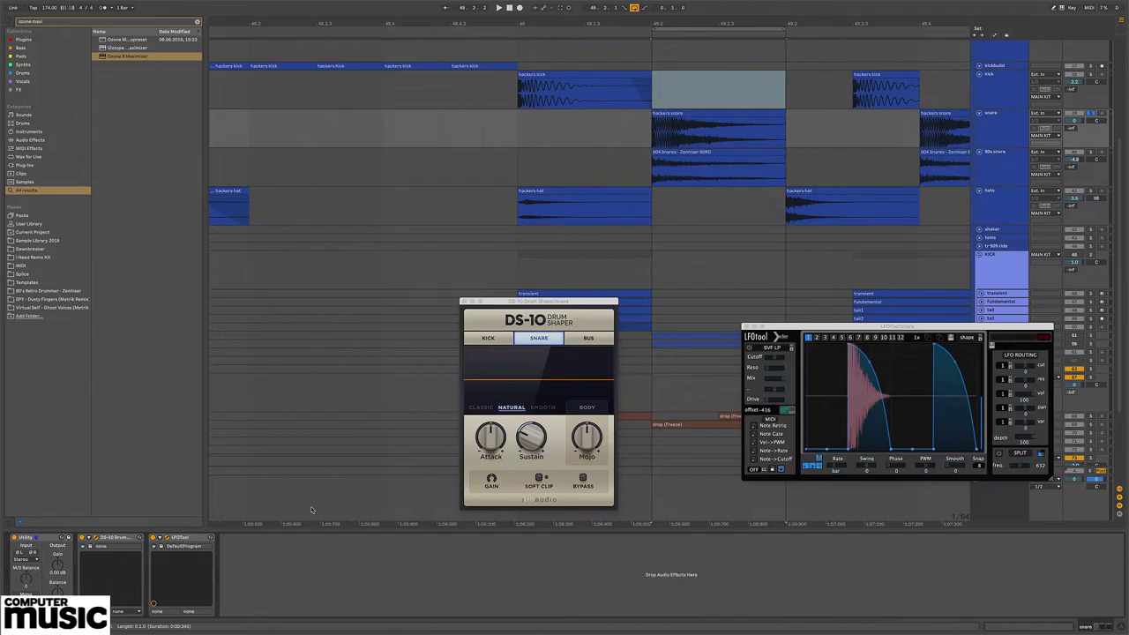
click(465, 301)
drag(781, 330, 579, 300)
key(space)
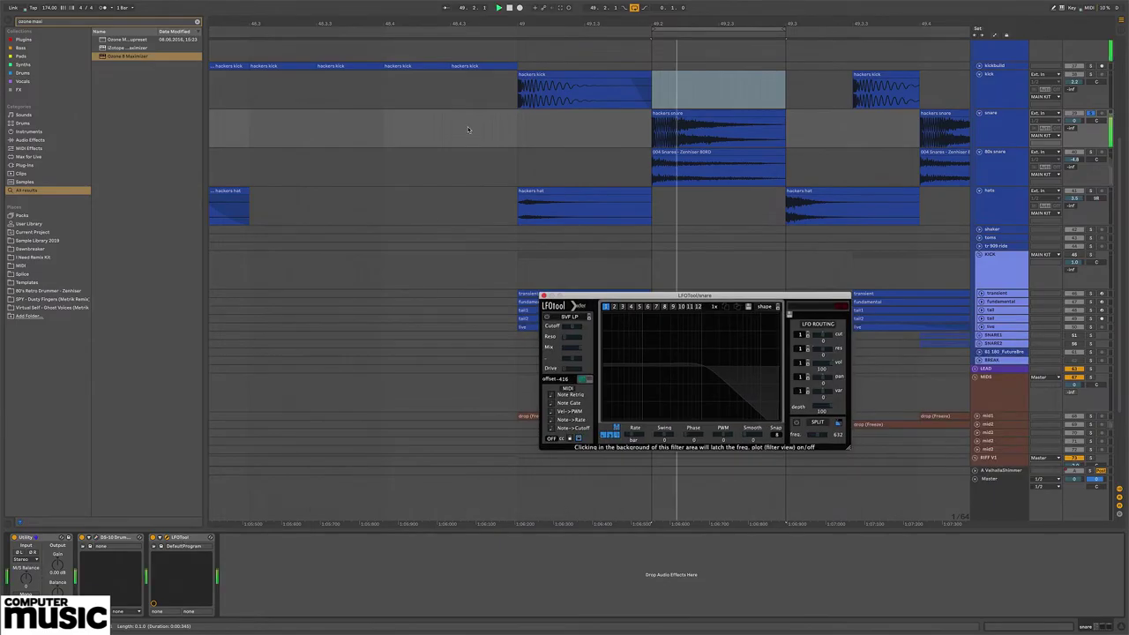
key(space)
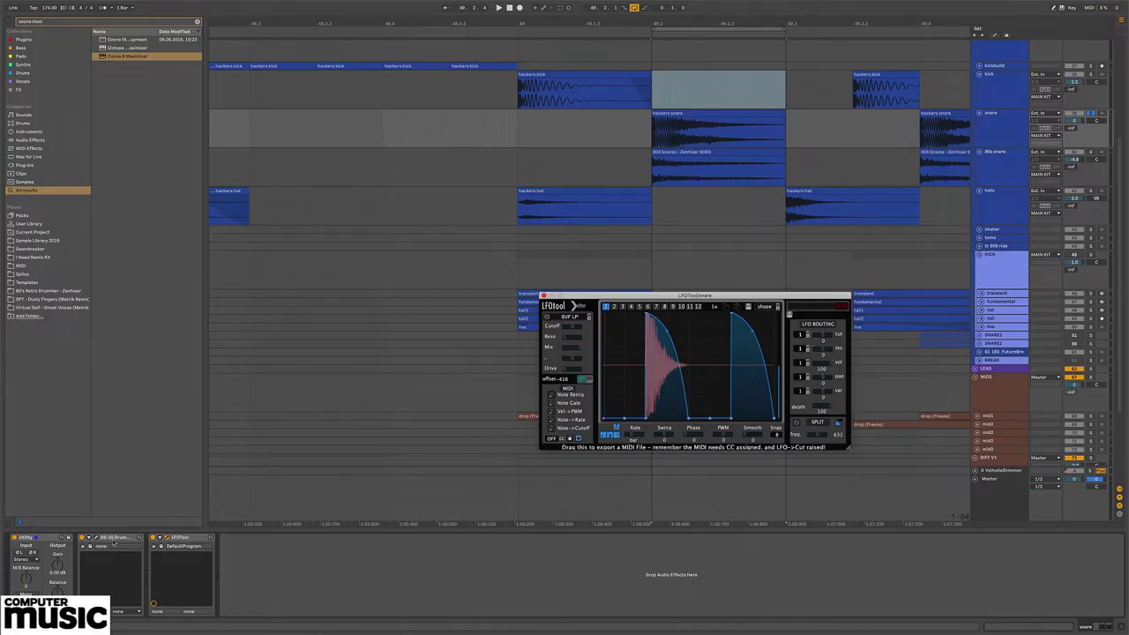
Step: Close the snare track's LFOTool, examine the LFOTool curve on the 80s snare track, and close that window too
click(113, 541)
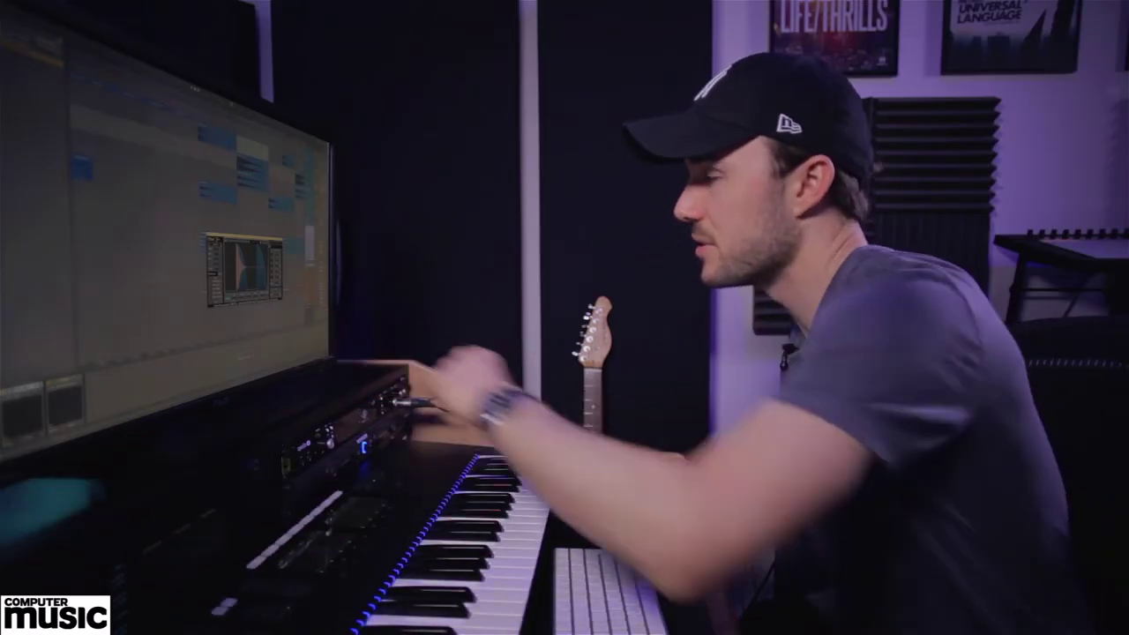
drag(244, 237, 214, 240)
click(182, 239)
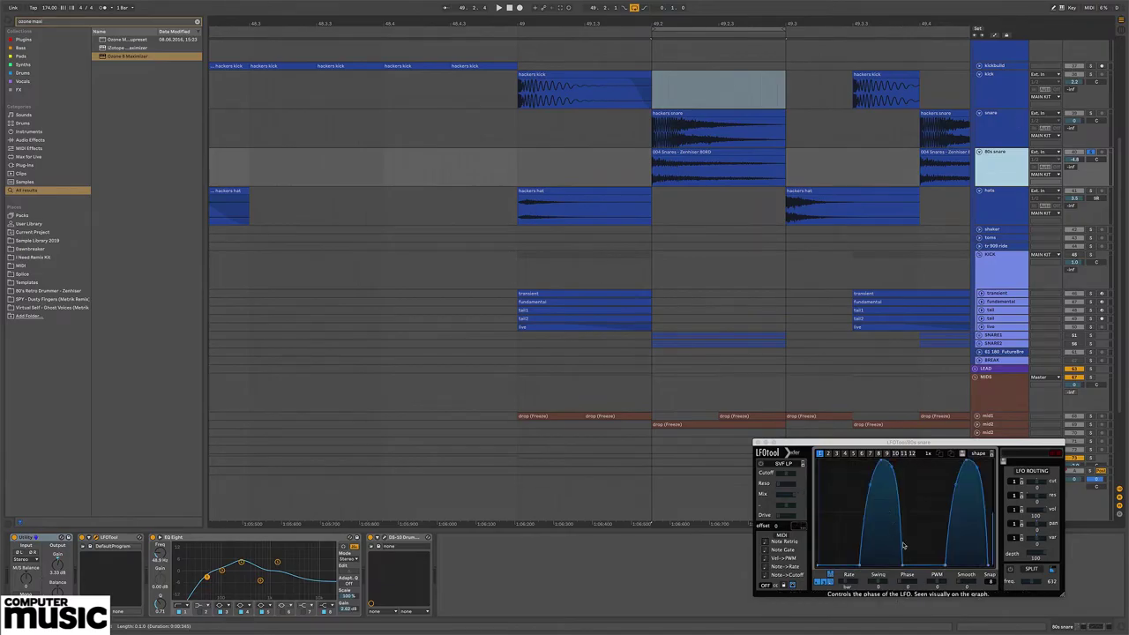
drag(767, 443, 674, 433)
click(666, 434)
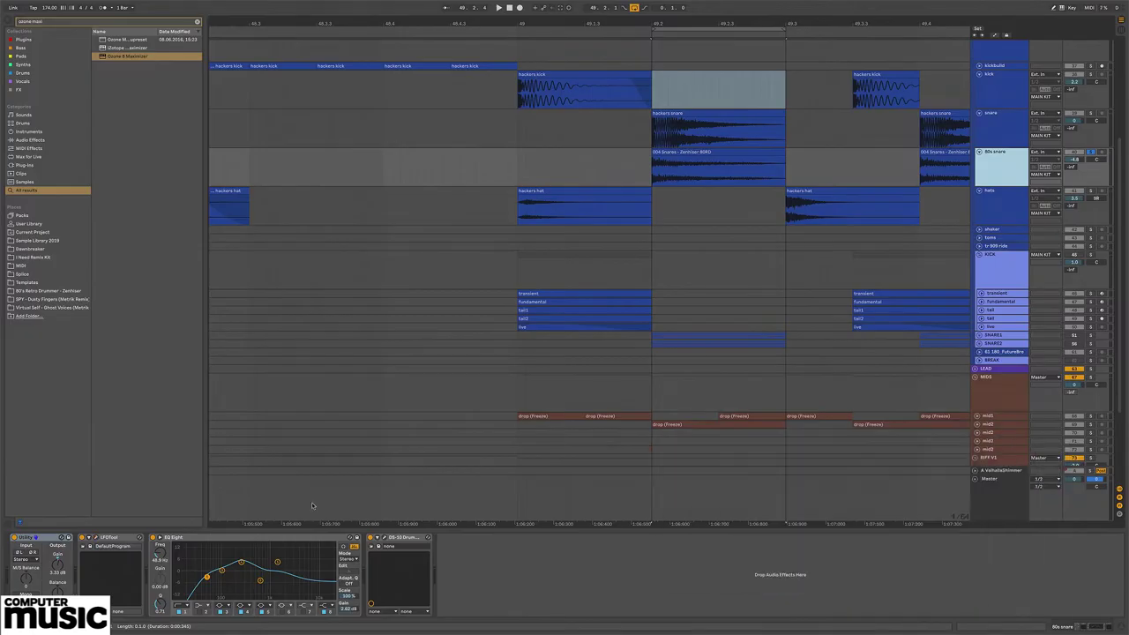
Step: Examine the 80s snare's EQ Eight and DS-10 Drum Shaper, and close the plug-in window
click(267, 544)
click(385, 537)
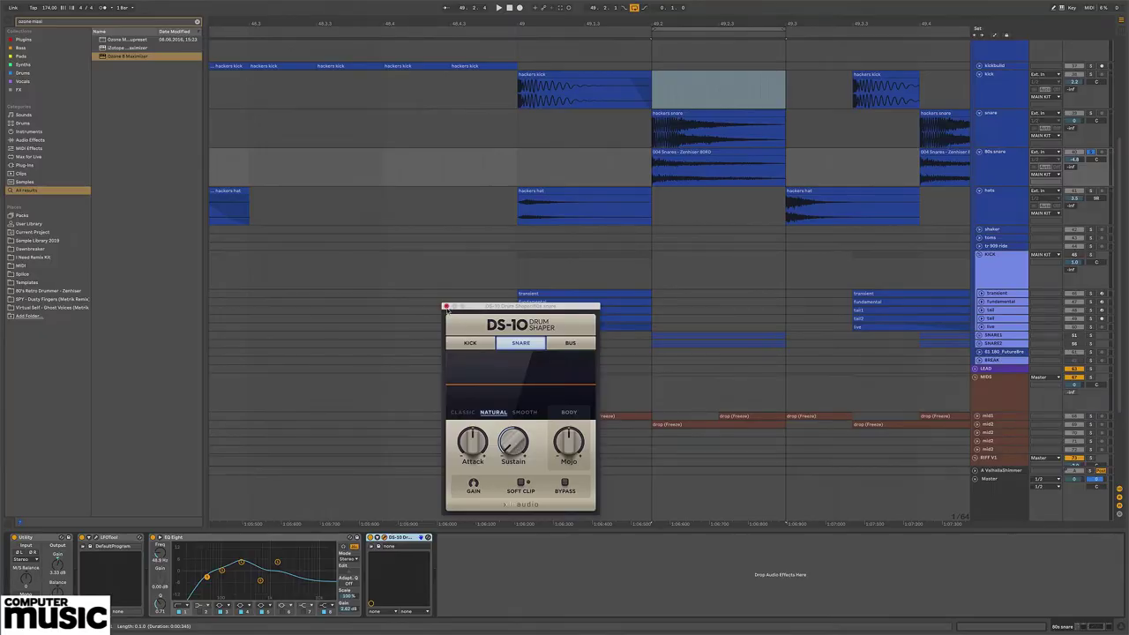
click(447, 307)
Step: Play the looped section with the snare and 80s snare tracks soloed together
click(1038, 138)
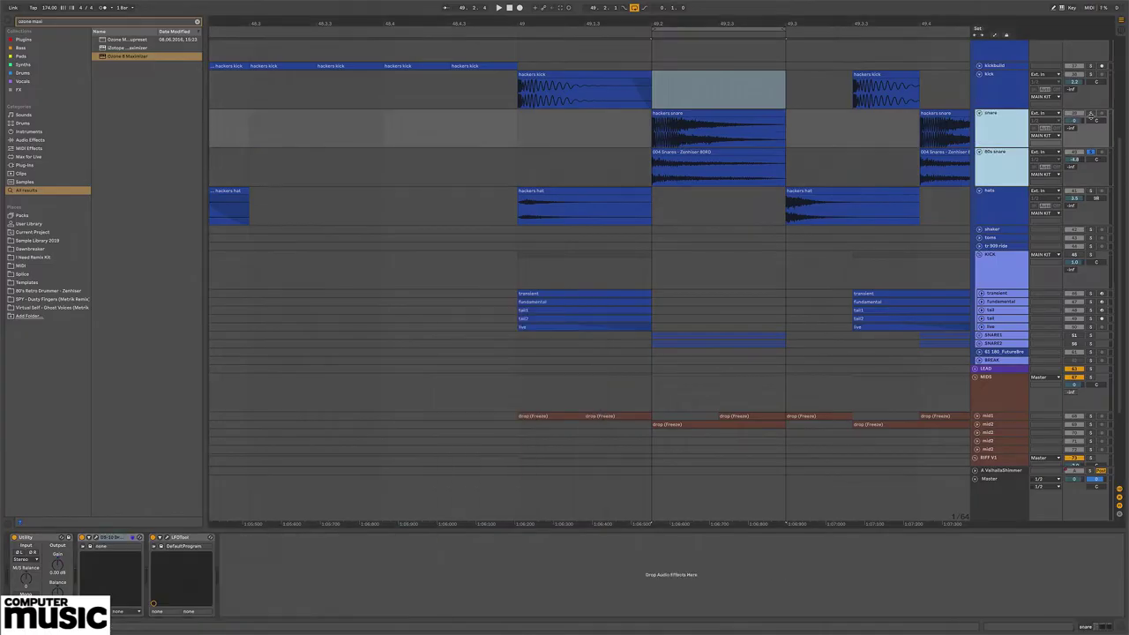
key(space)
shift+click(1092, 152)
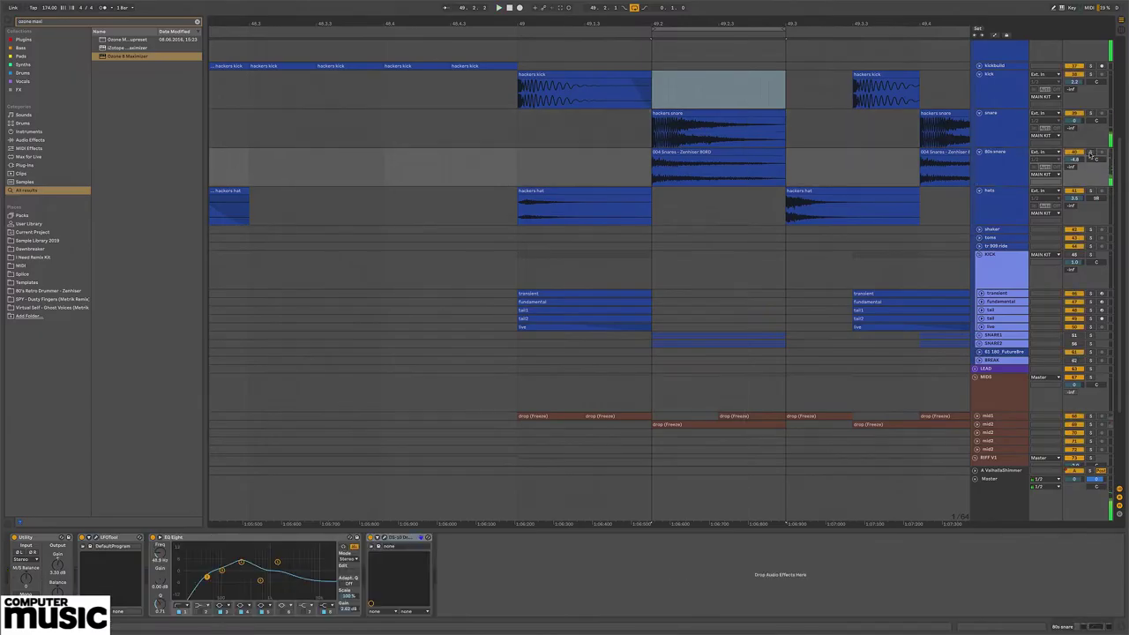
click(1091, 152)
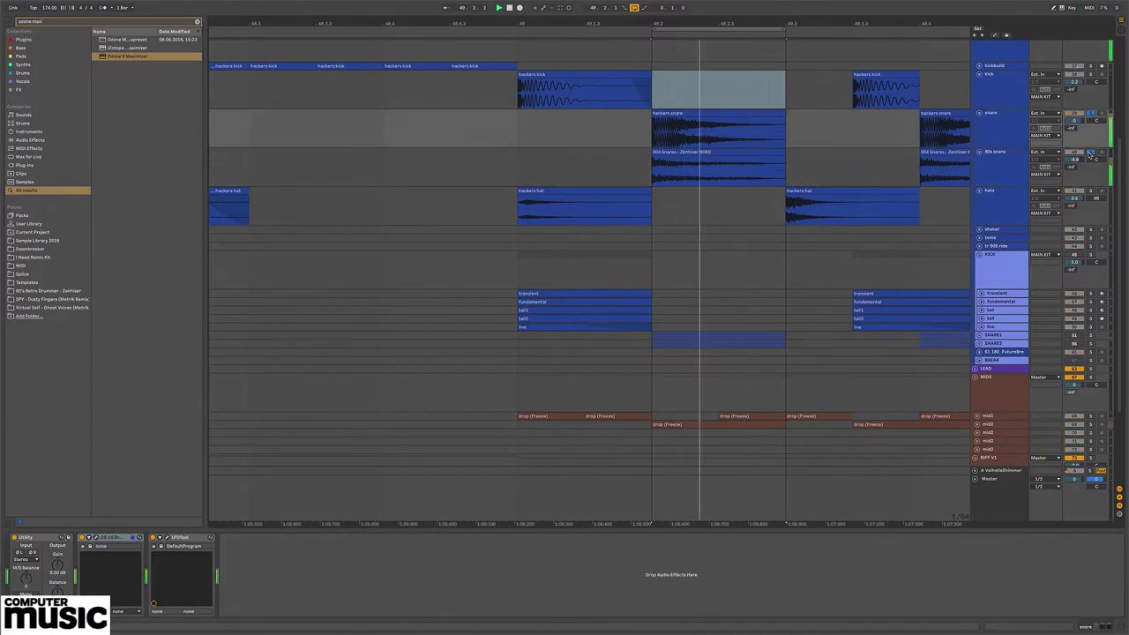
click(988, 172)
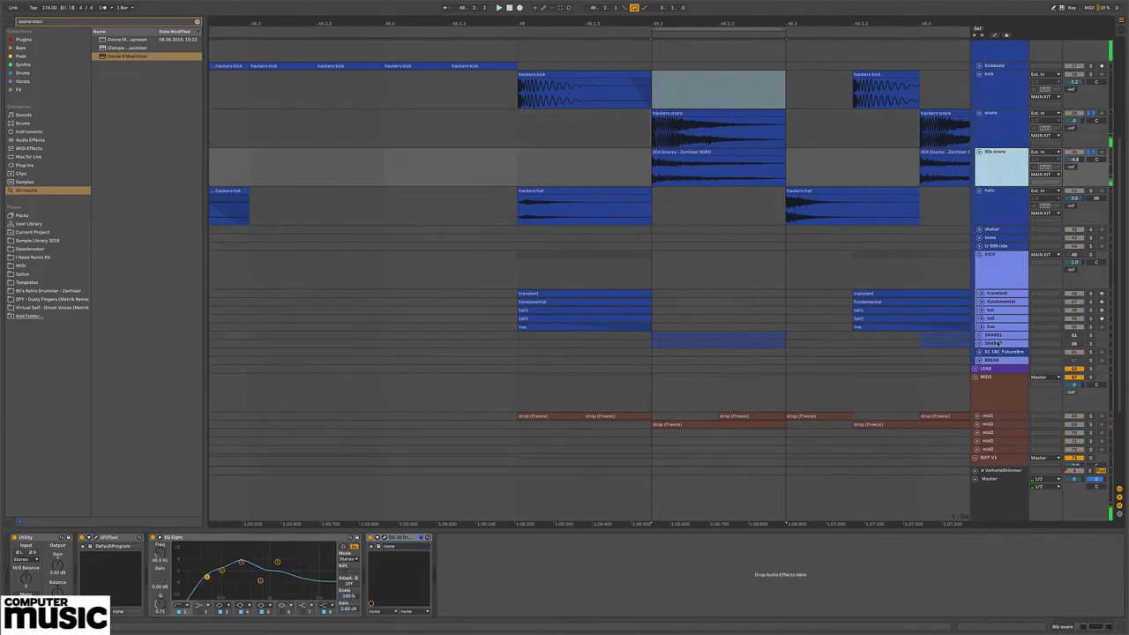
Step: Unfold the SNARE1 group and expand its transient, fundamental, tail and clap tracks
click(998, 337)
click(997, 369)
shift+click(997, 401)
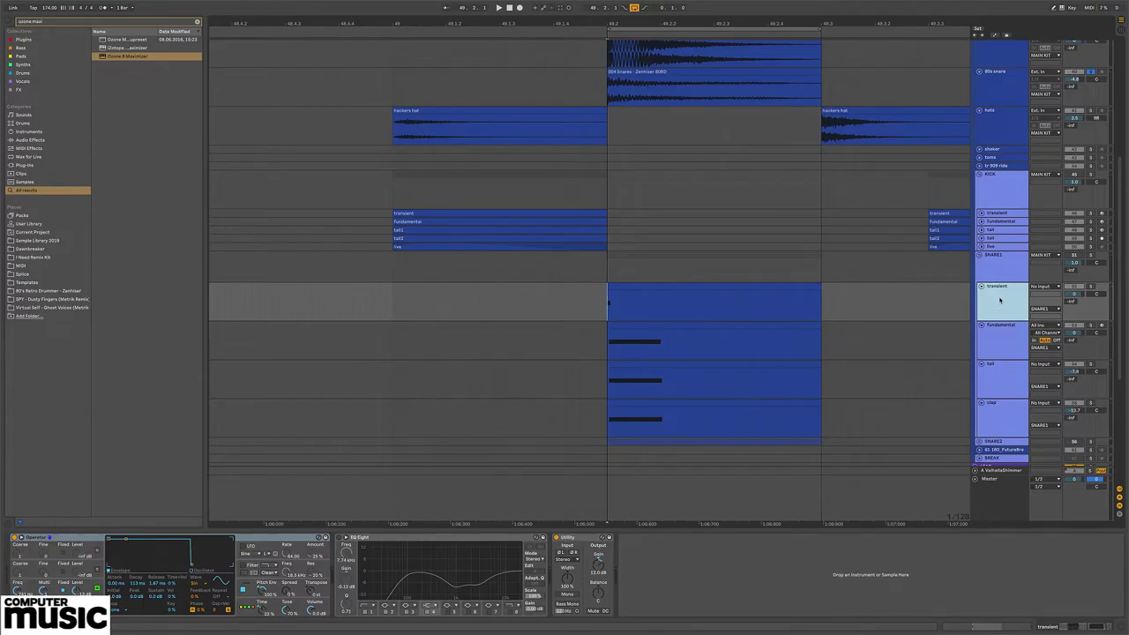
Step: Examine the device chains of the transient, fundamental, tail and clap layers in the SNARE1 group
click(1005, 340)
click(1005, 299)
click(1003, 378)
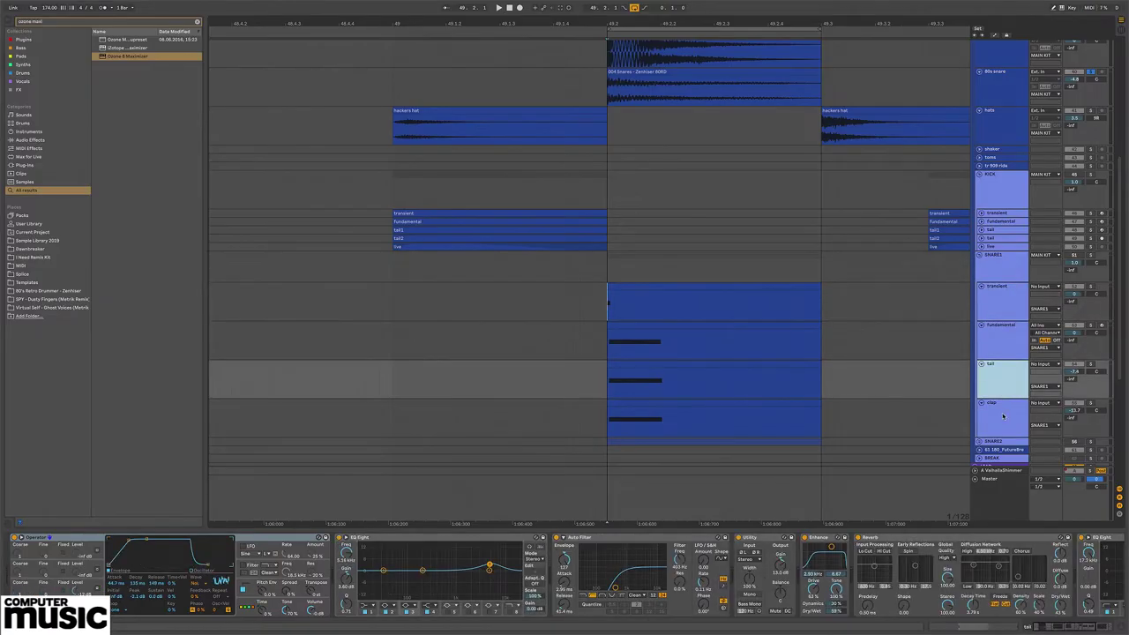
click(1005, 402)
click(1004, 342)
click(1004, 312)
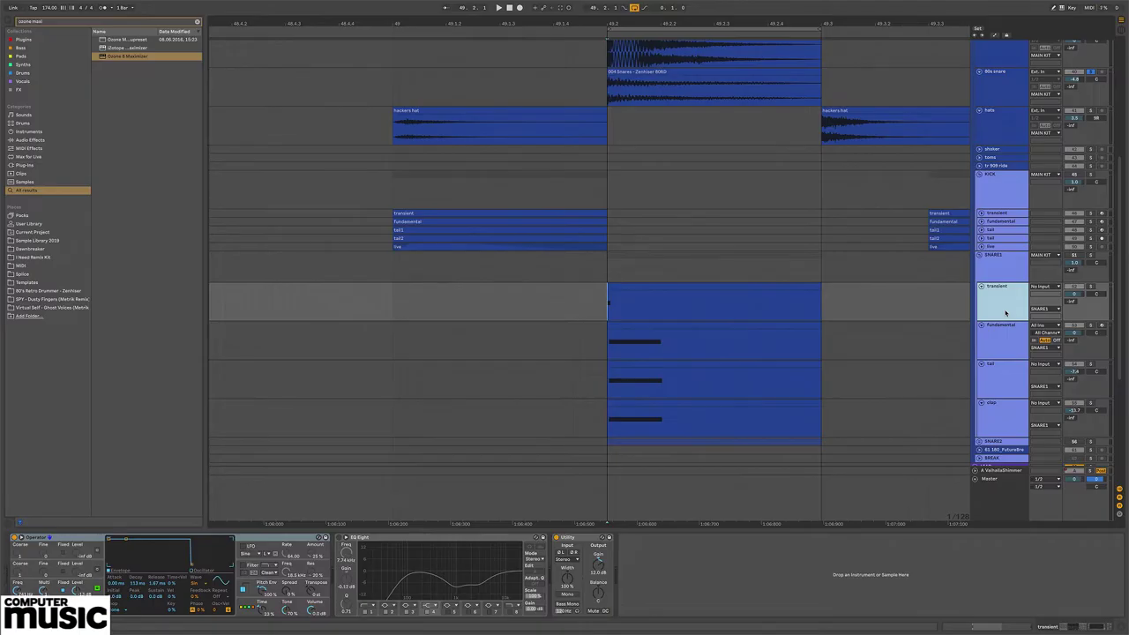
click(1008, 337)
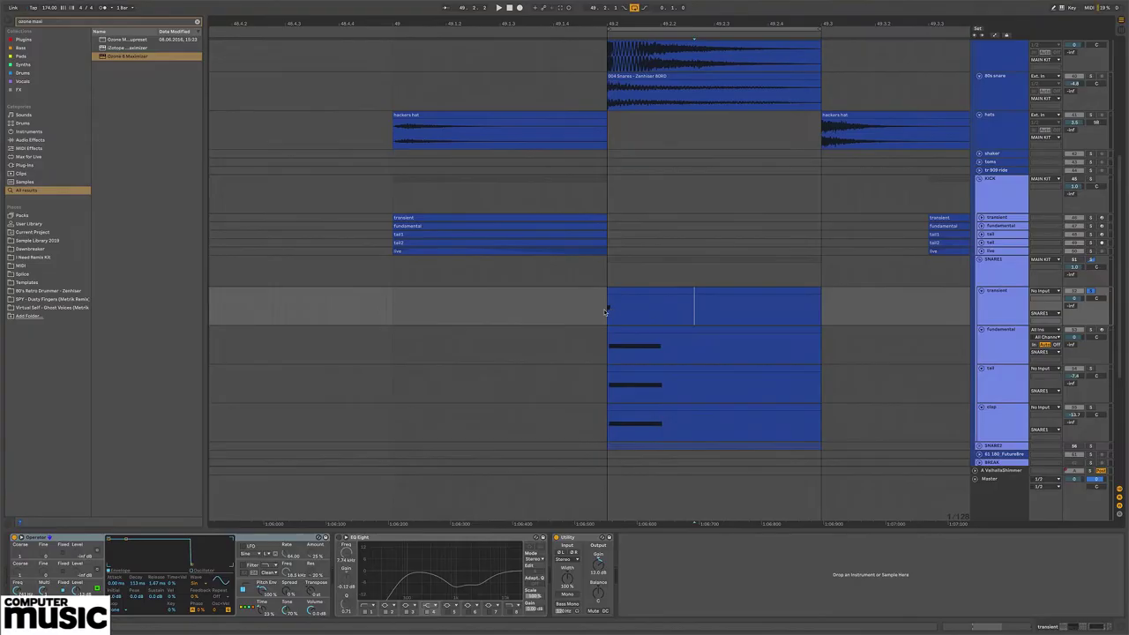
Step: Play the first part of the soloed transient clip and delete EQ Eight from the transient track
drag(605, 311, 692, 313)
key(space)
click(1011, 308)
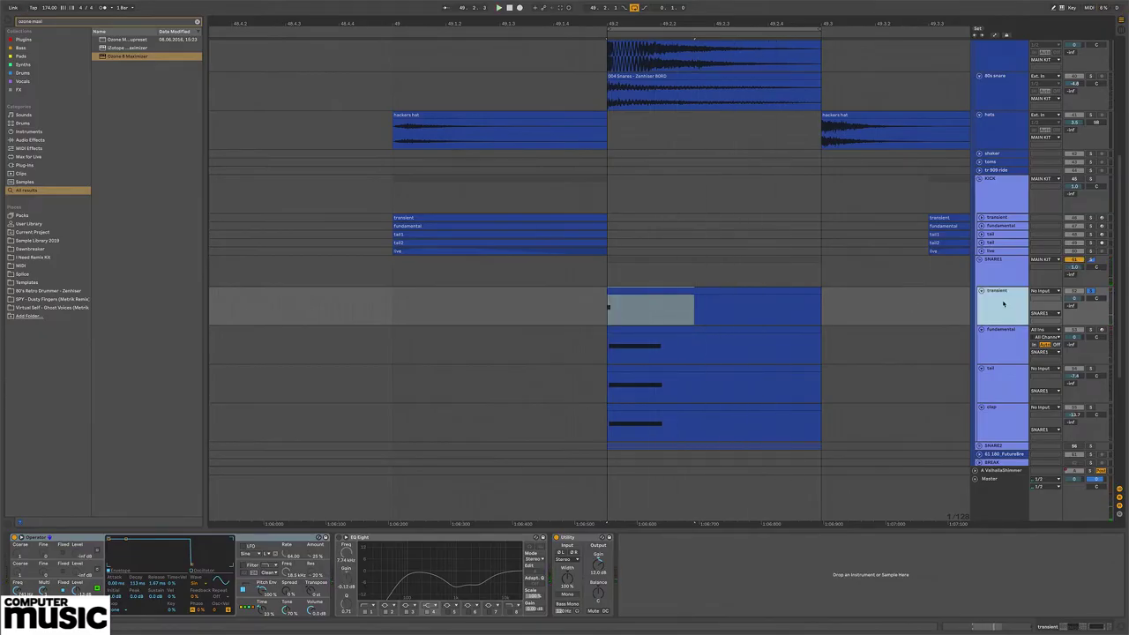
click(369, 538)
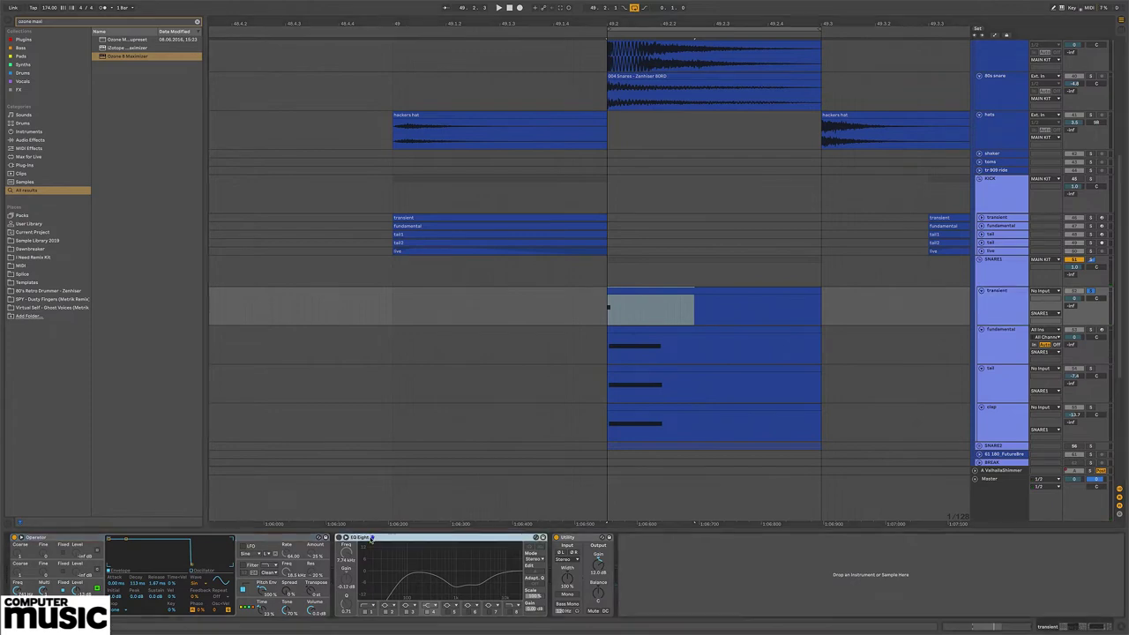
key(Delete)
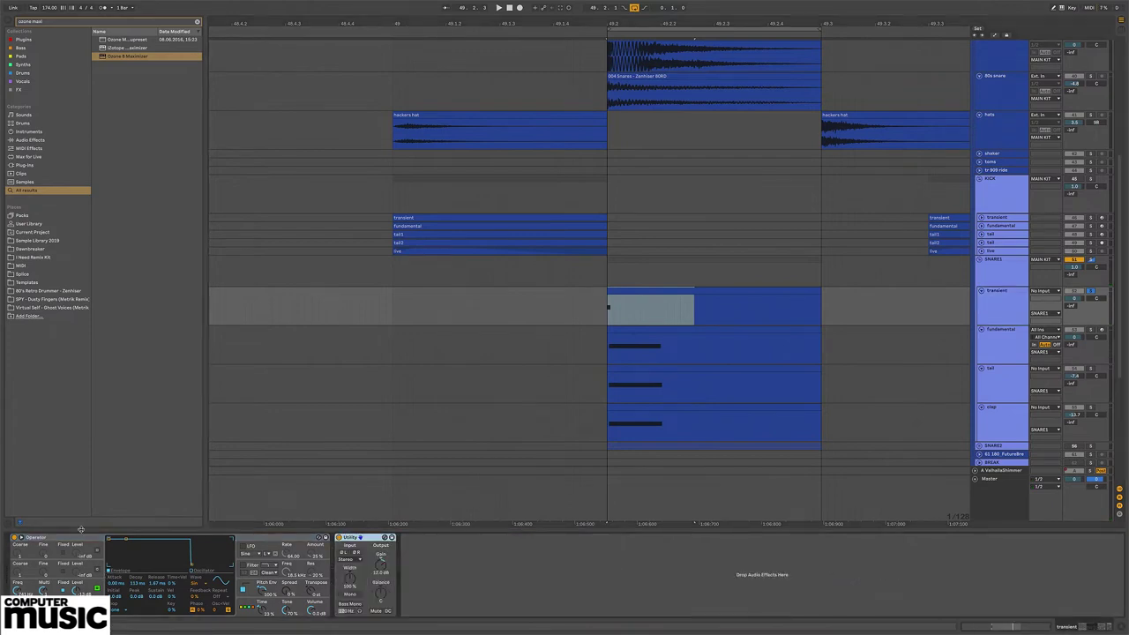
Step: Examine the oscillator and pitch envelope settings of the transient track's Operator
click(77, 540)
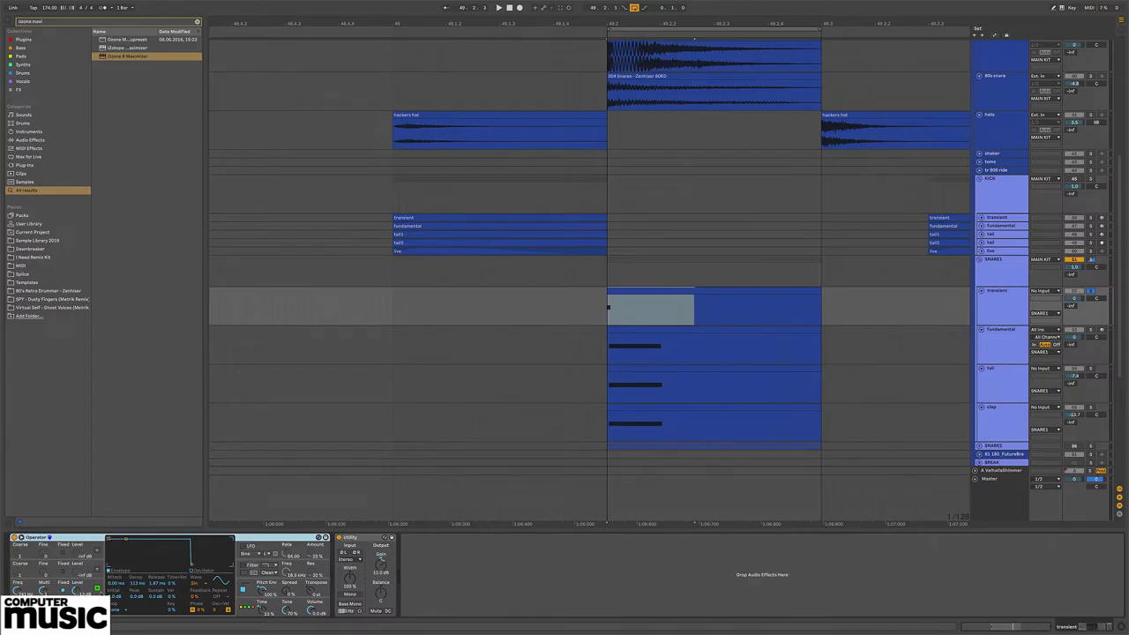
click(53, 589)
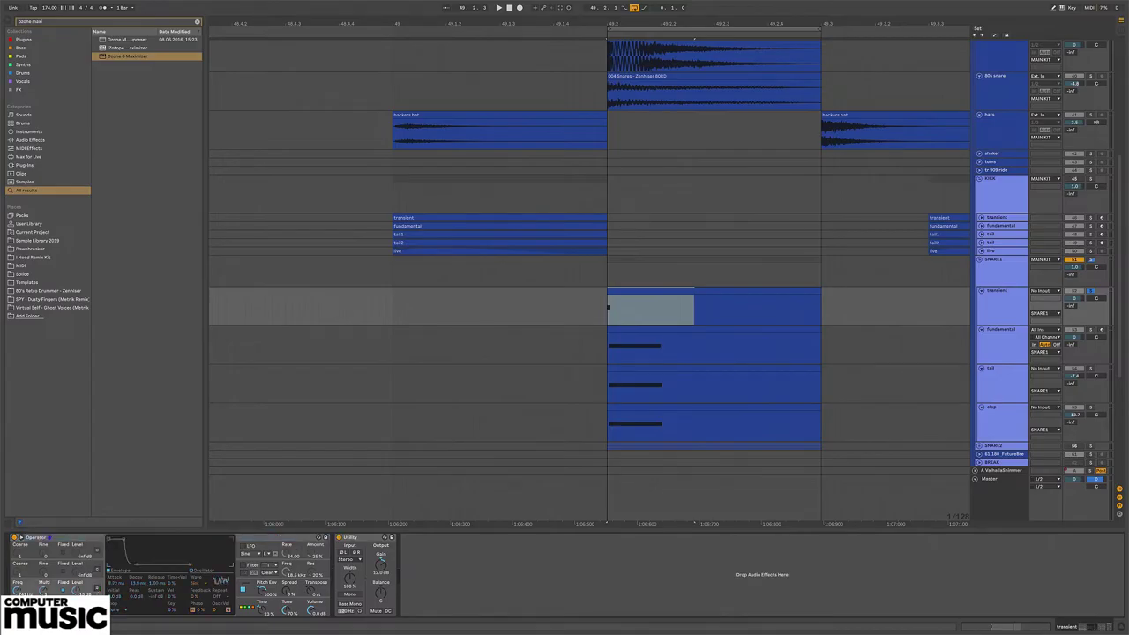
click(53, 587)
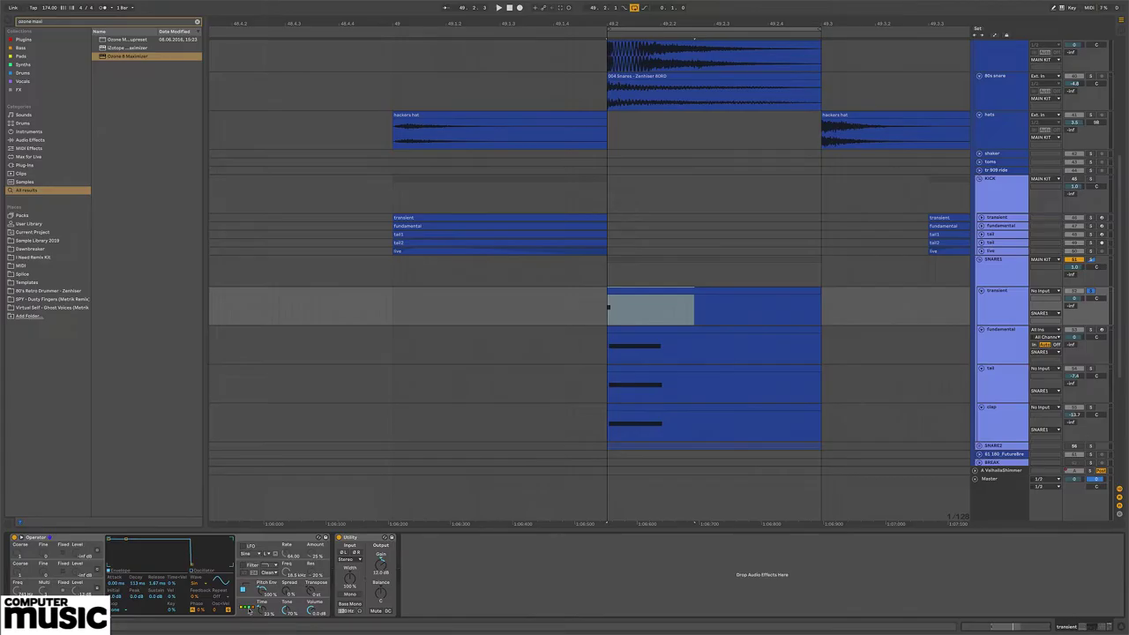
click(248, 611)
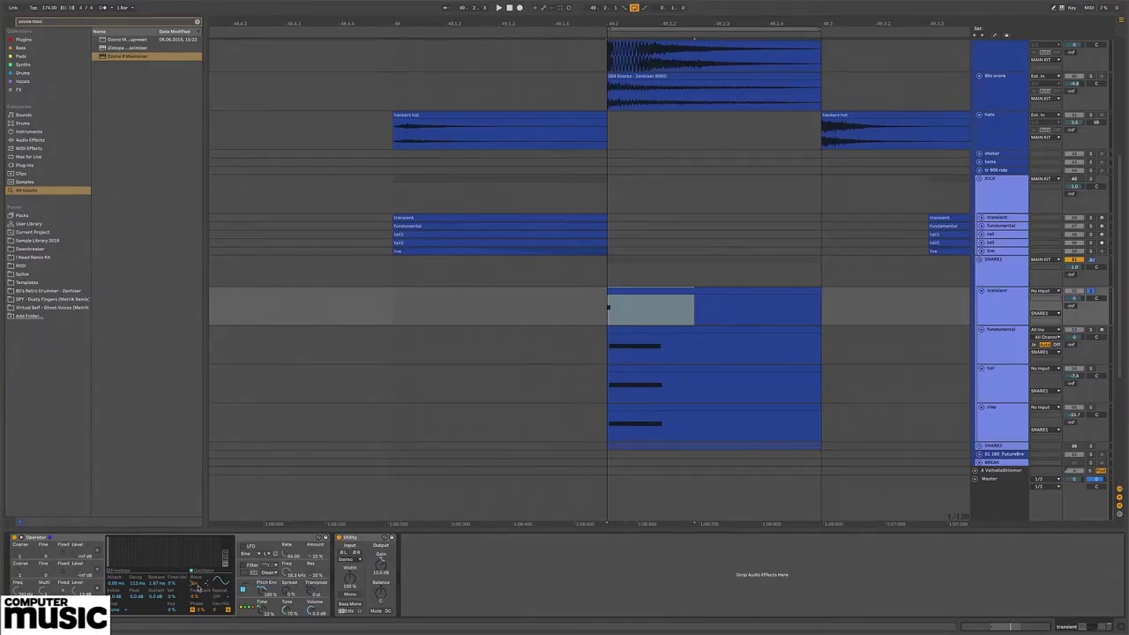
click(255, 588)
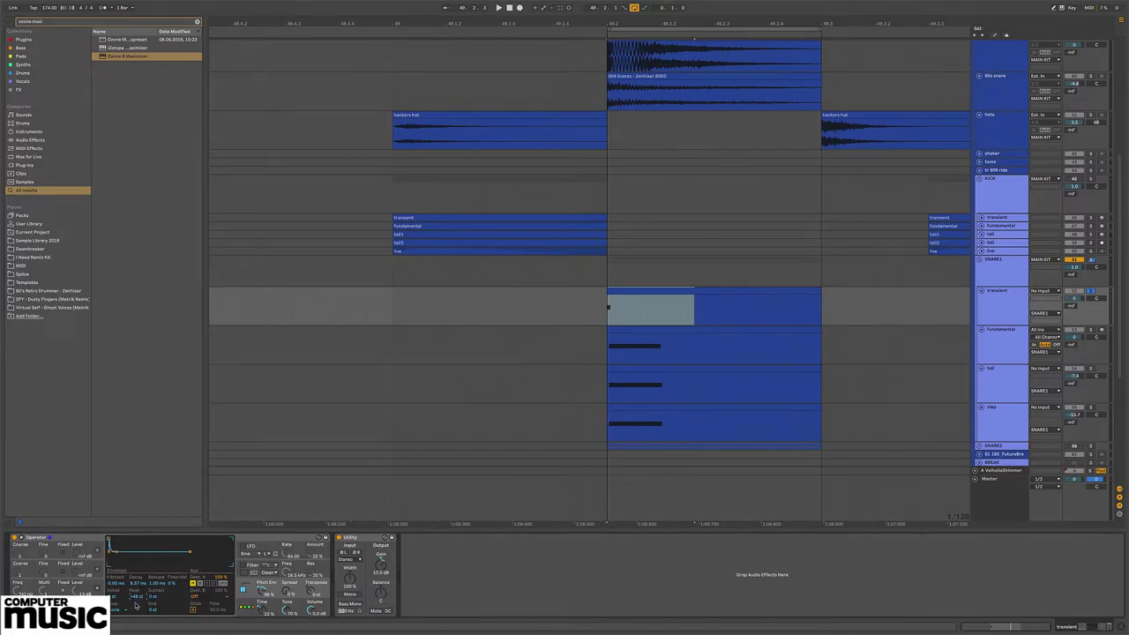
Step: Select the transient track and slightly widen the track header column
click(986, 312)
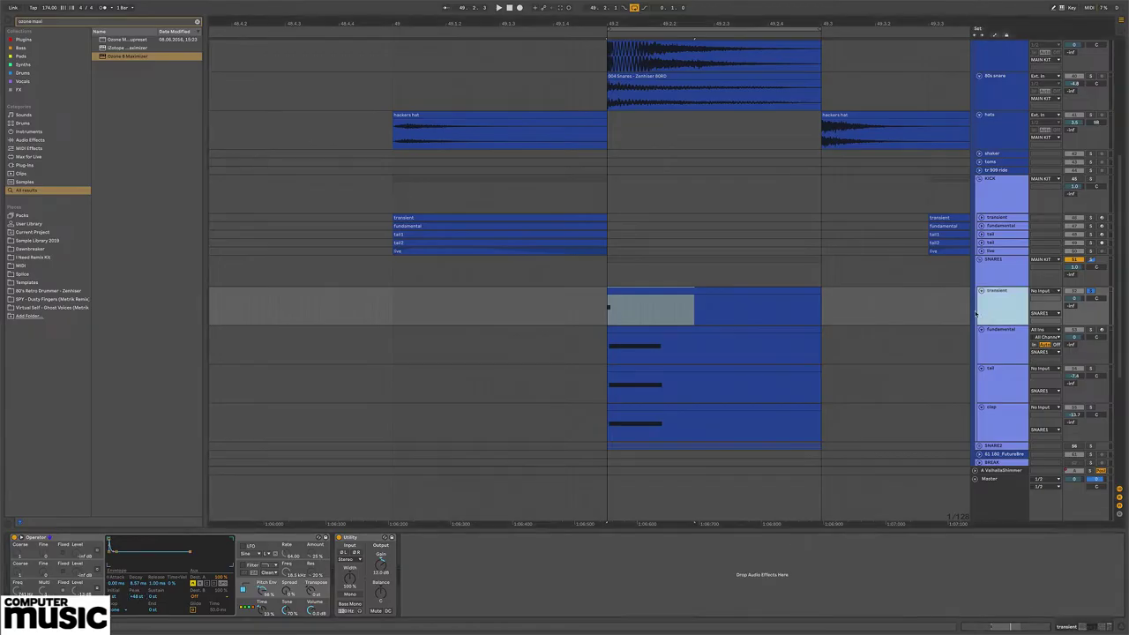
drag(971, 311, 961, 311)
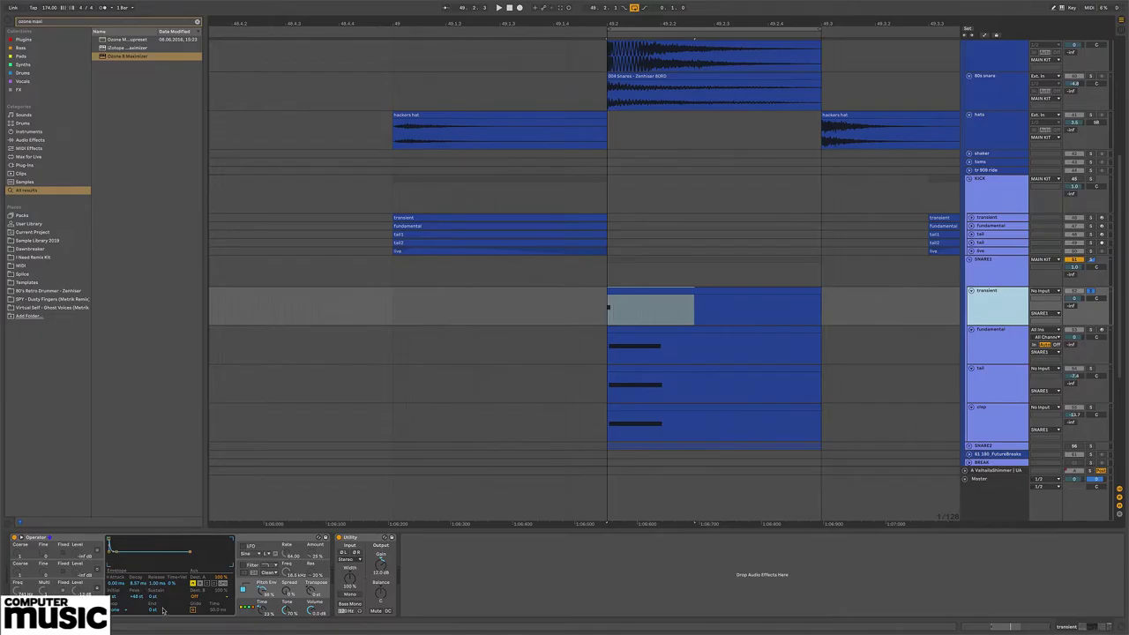
Step: Display the second sounding oscillator of the transient's Operator and set its waveform to Noise Looped
click(53, 582)
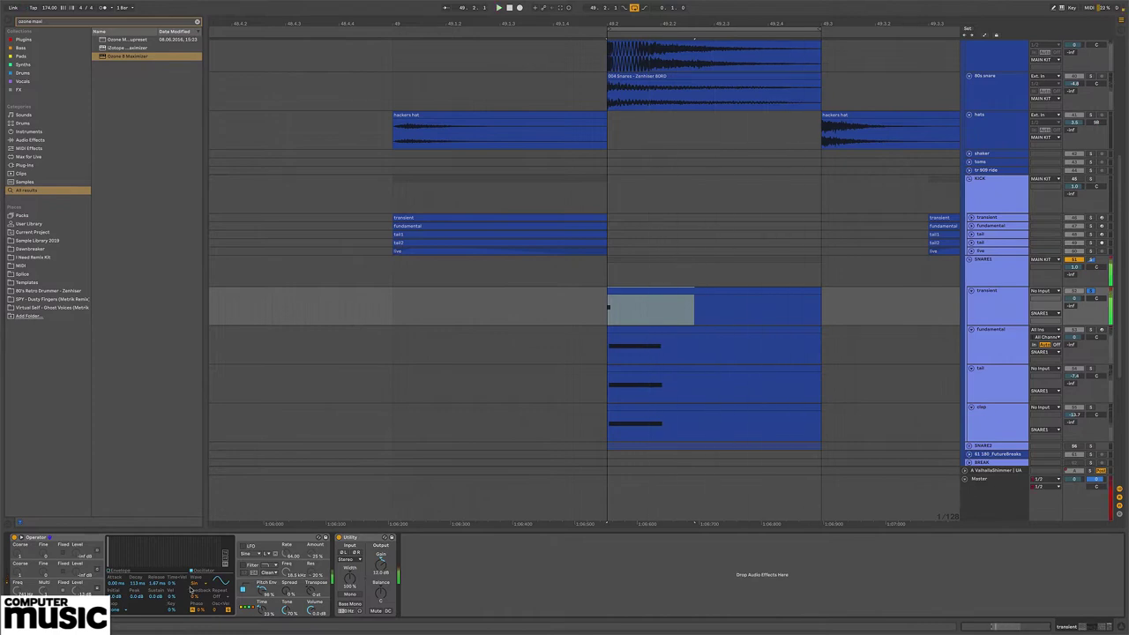
click(83, 589)
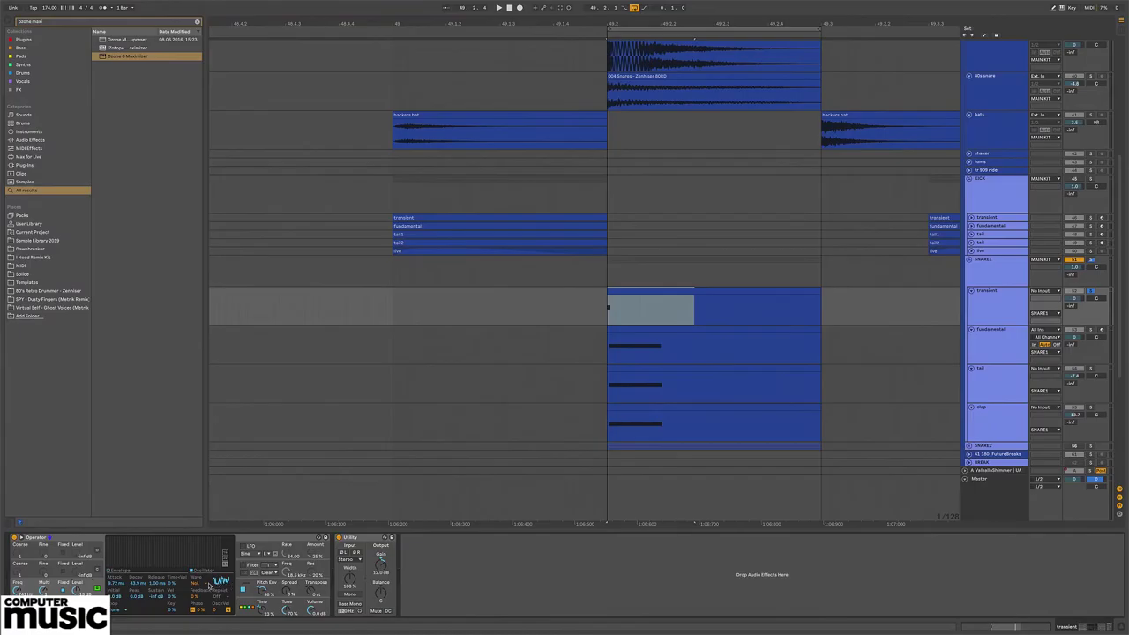
click(208, 584)
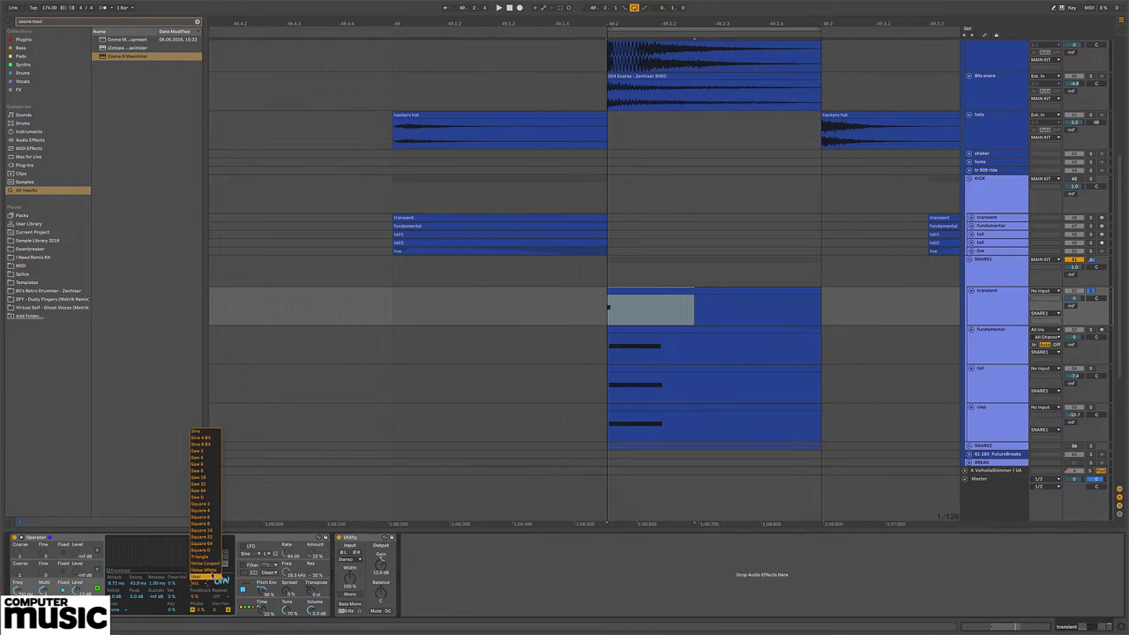
click(211, 564)
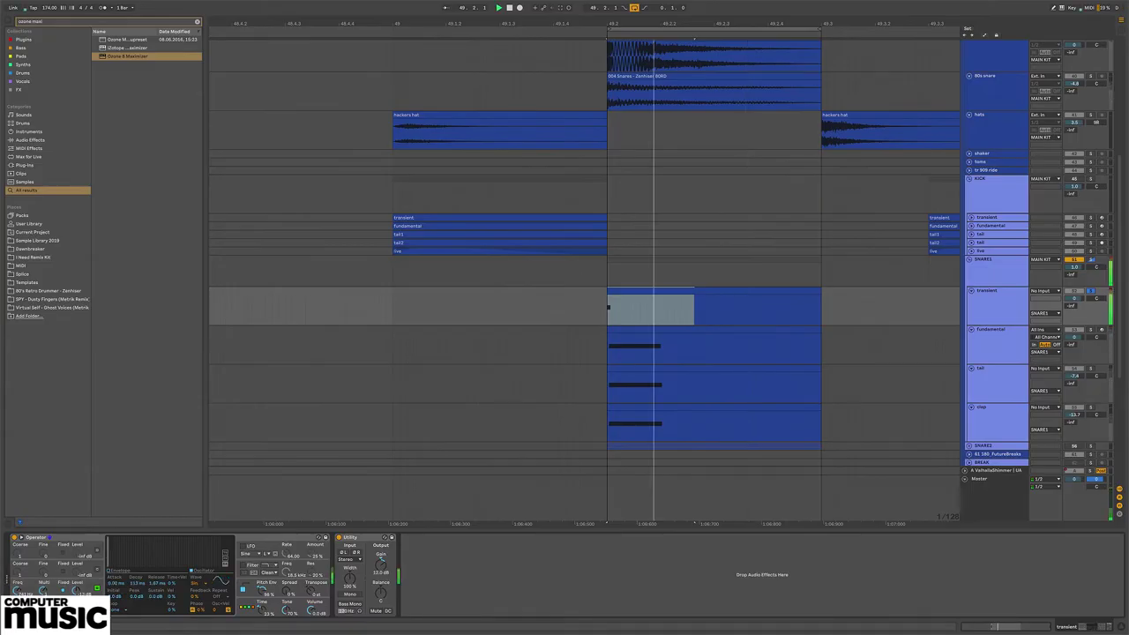
Step: Play the transient loop while switching between Operator's sine and noise oscillators to compare their settings
click(86, 586)
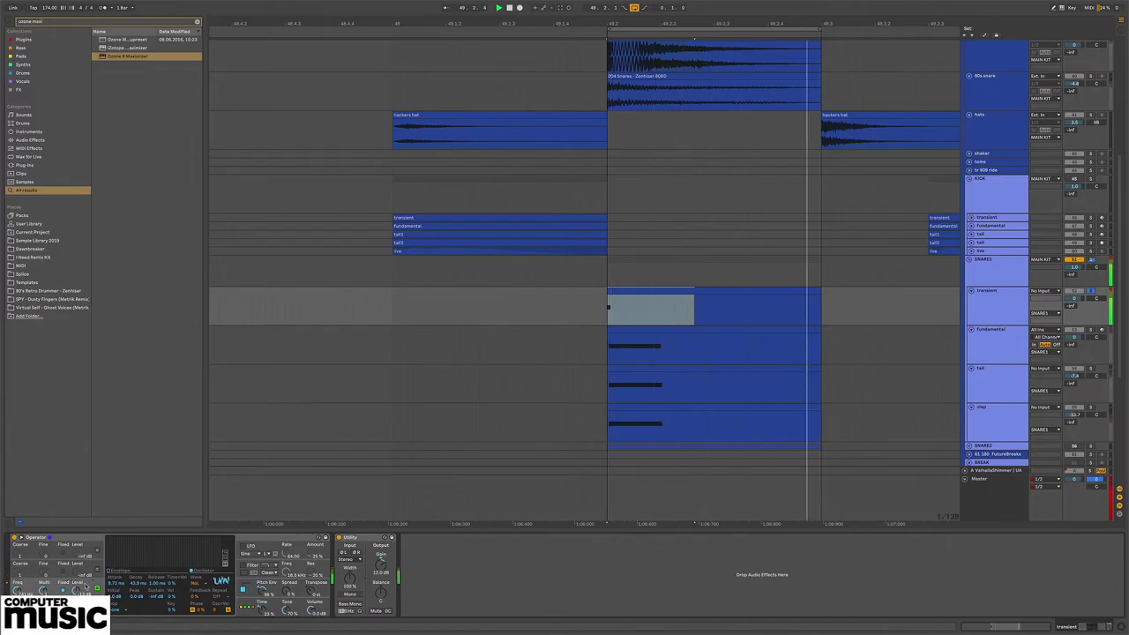
click(31, 556)
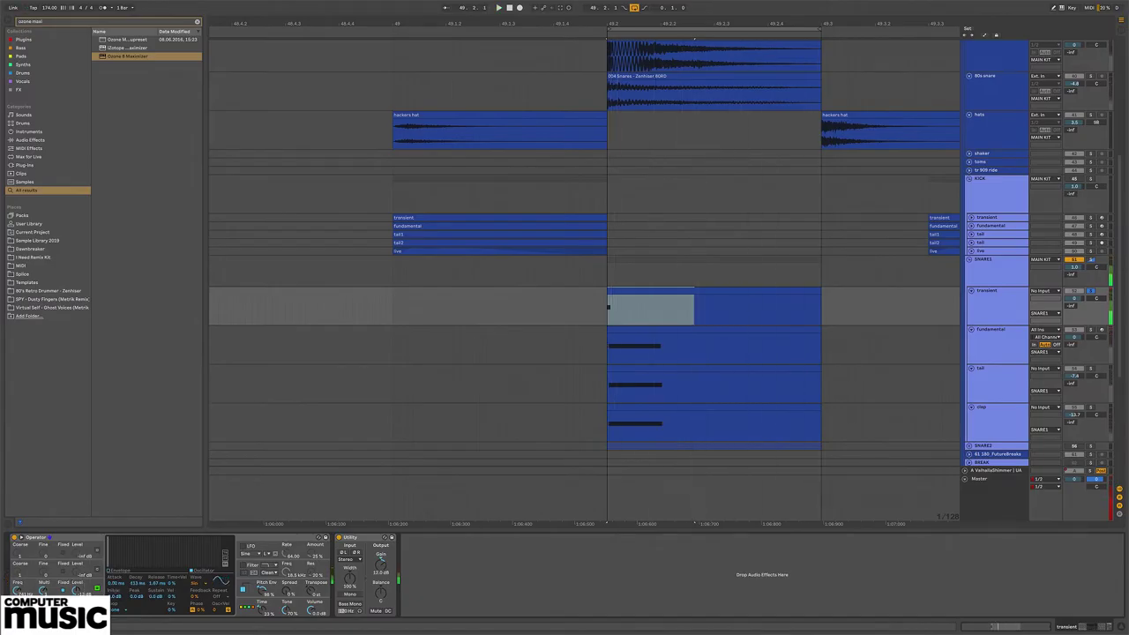
click(85, 587)
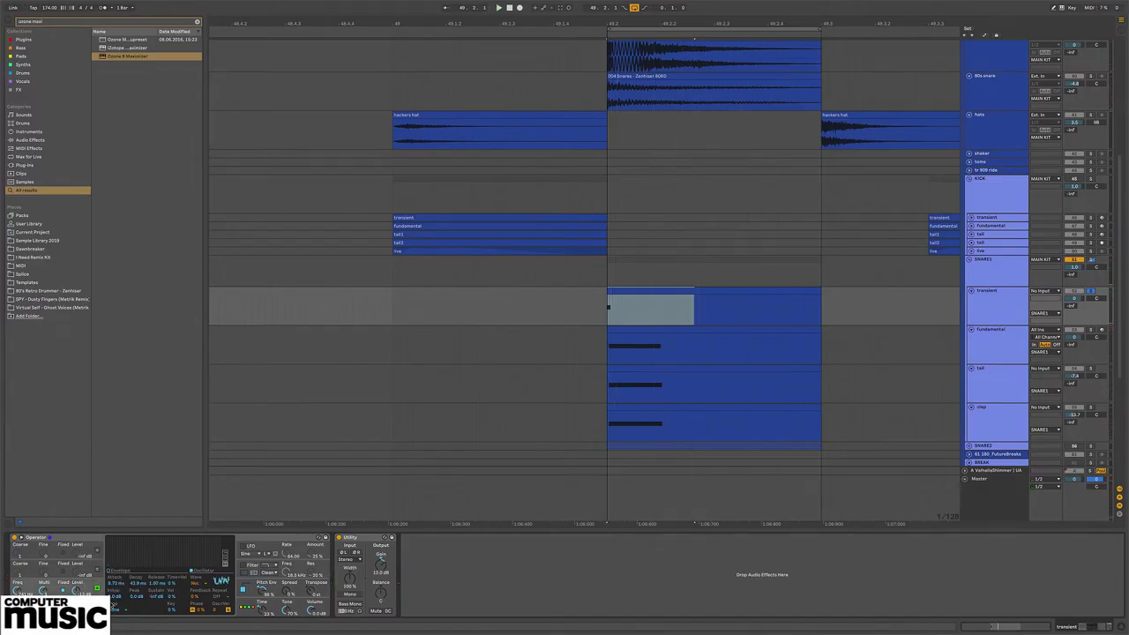
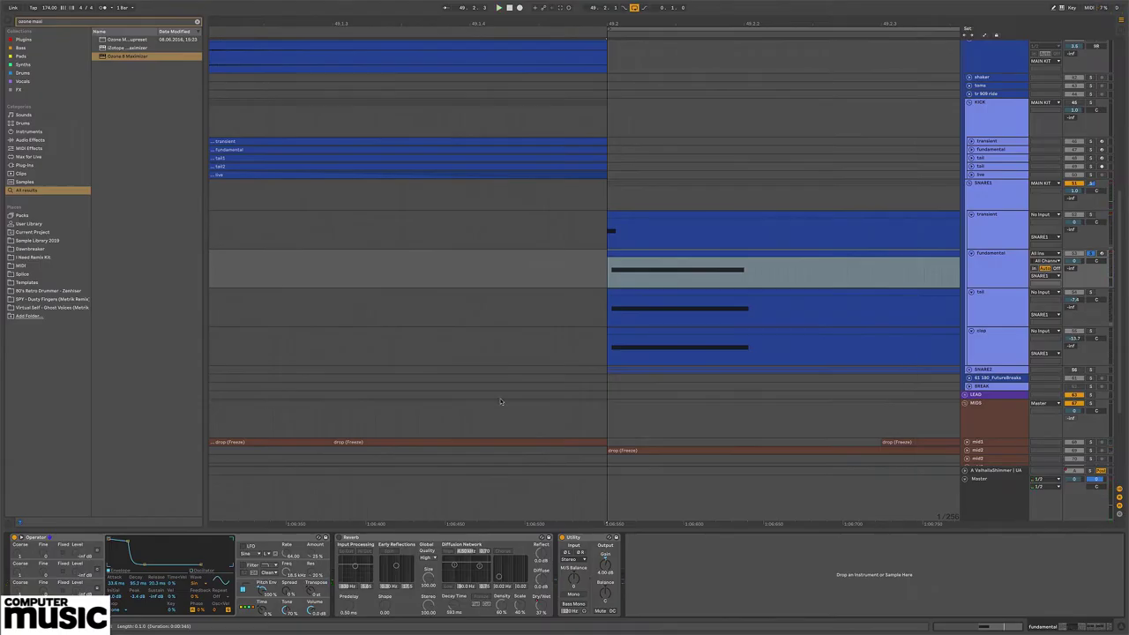
Step: Open the fundamental clip's notes and select the F2 note
double_click(633, 256)
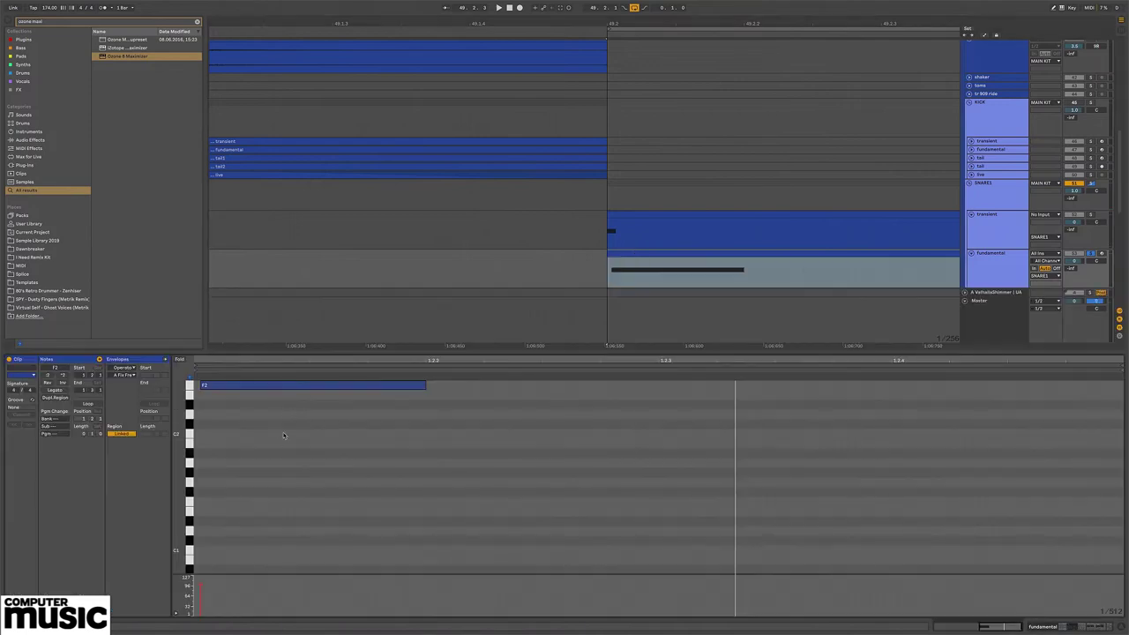
scroll(283, 435, up, 2)
click(225, 421)
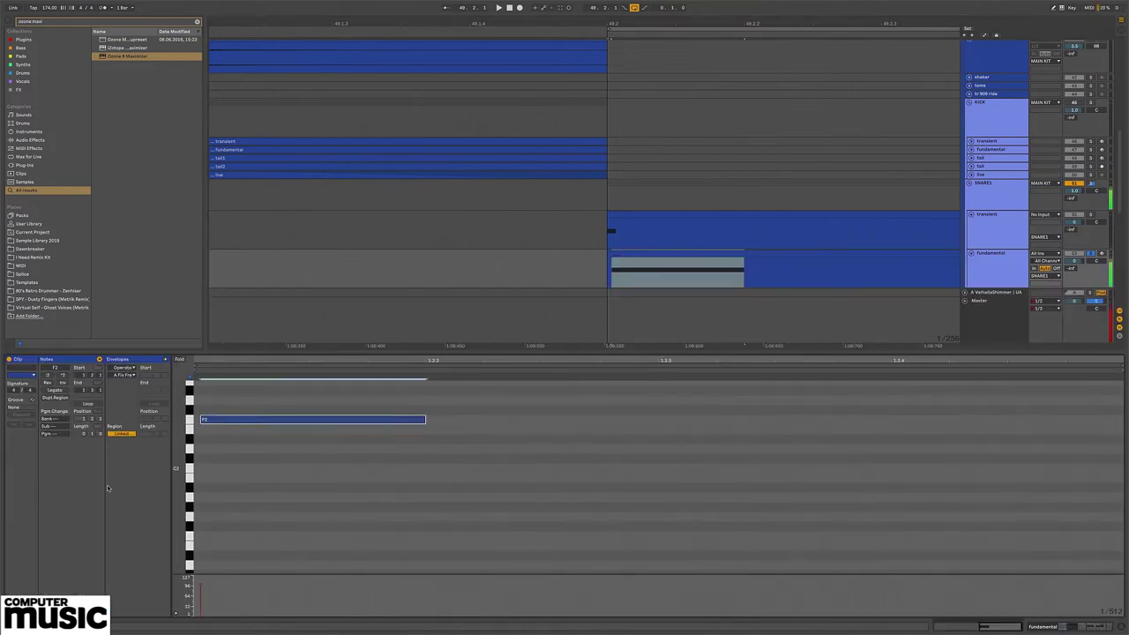
Step: Return to the fundamental track's devices, select the transient track to show its devices, and make the fundamental track taller
key(shift+Tab)
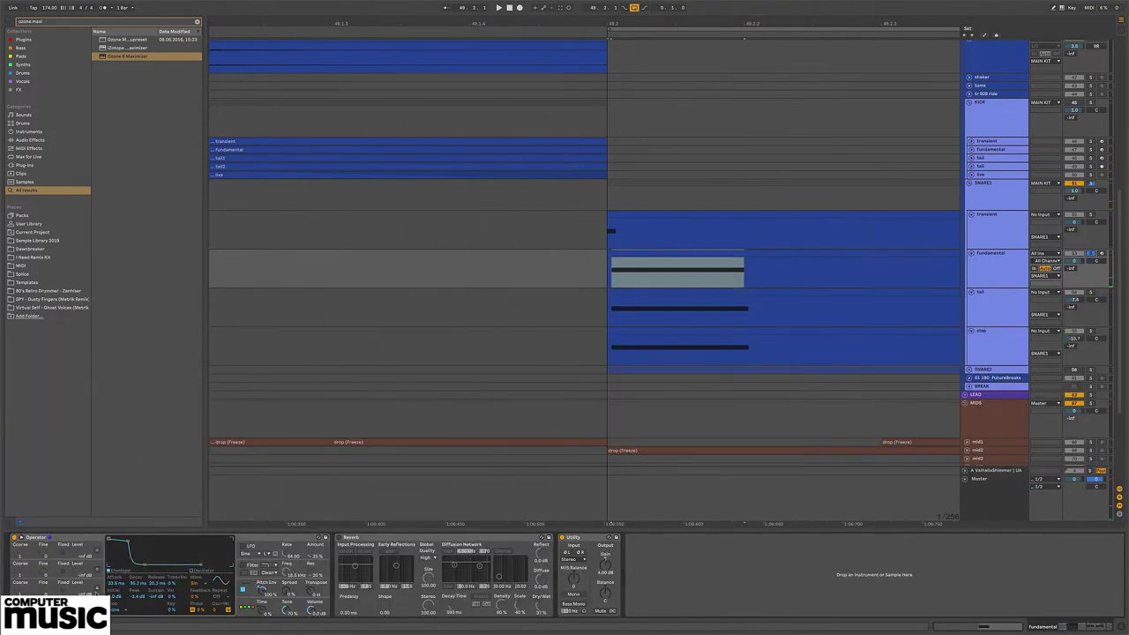
click(831, 236)
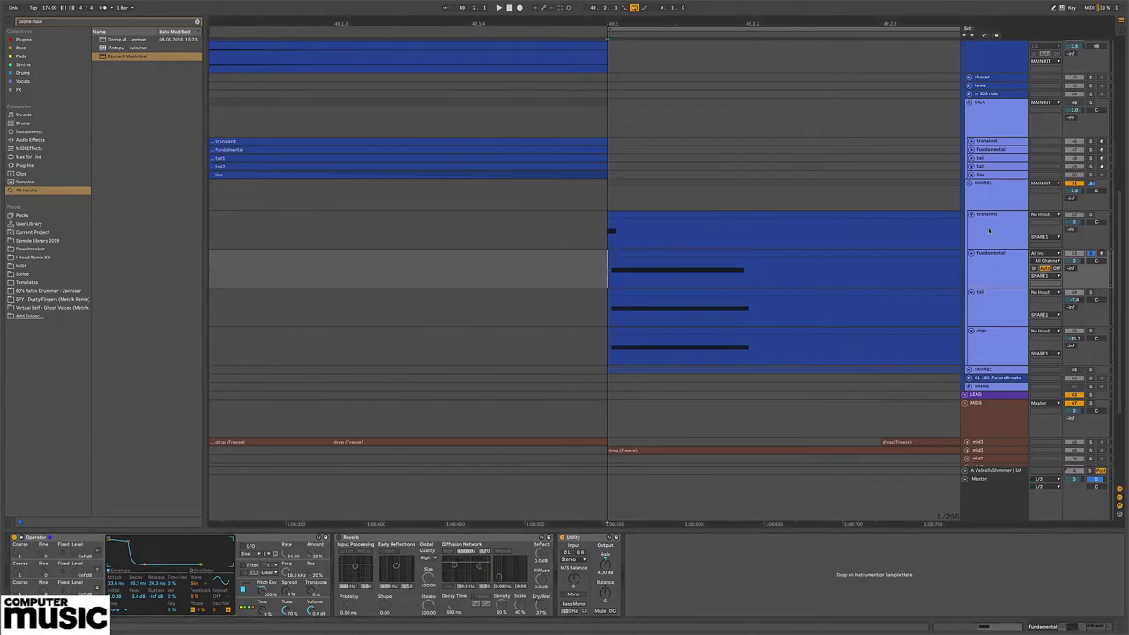
key(Up)
key(plus)
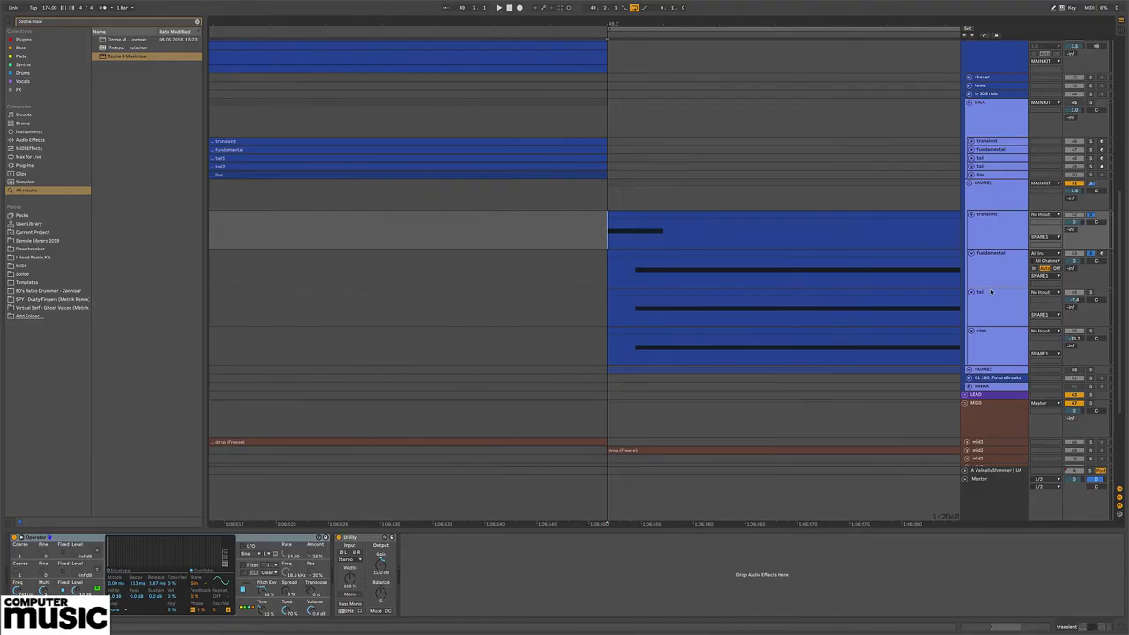
drag(993, 286, 993, 317)
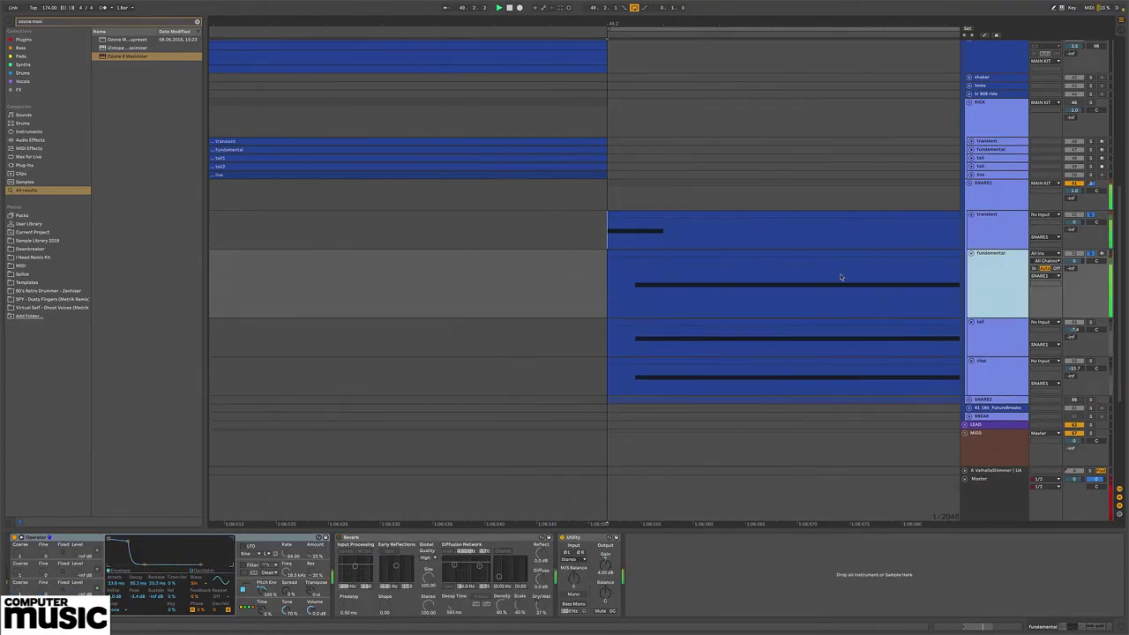
click(606, 301)
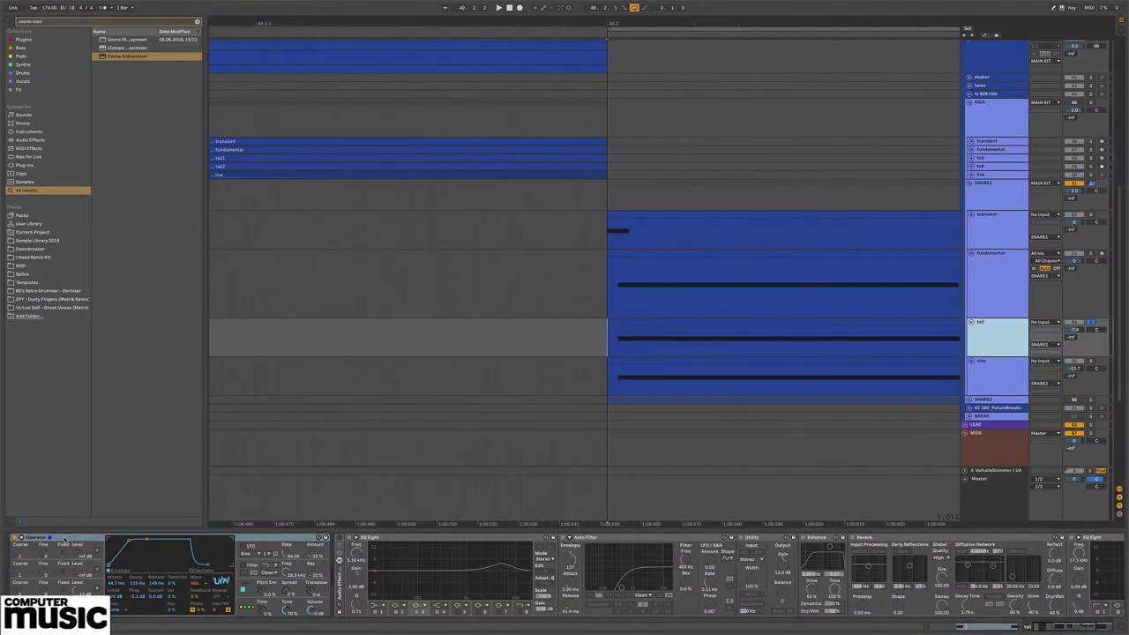
Step: Compare the Noise Looped and Noise White oscillator waveforms in the tail track's Operator
click(64, 538)
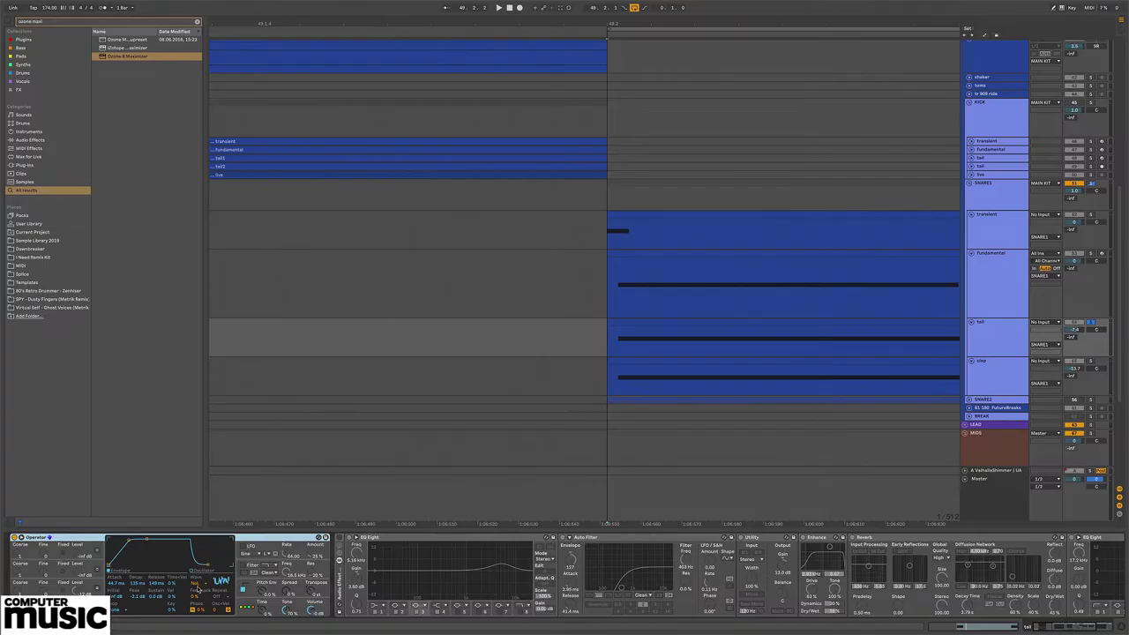
click(199, 587)
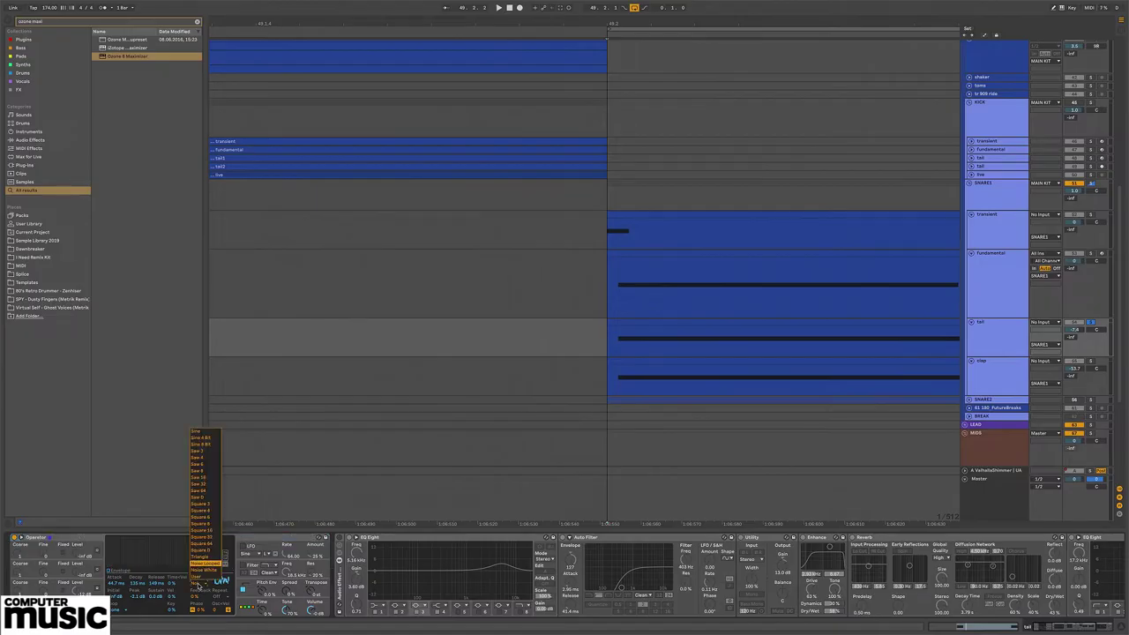
click(203, 569)
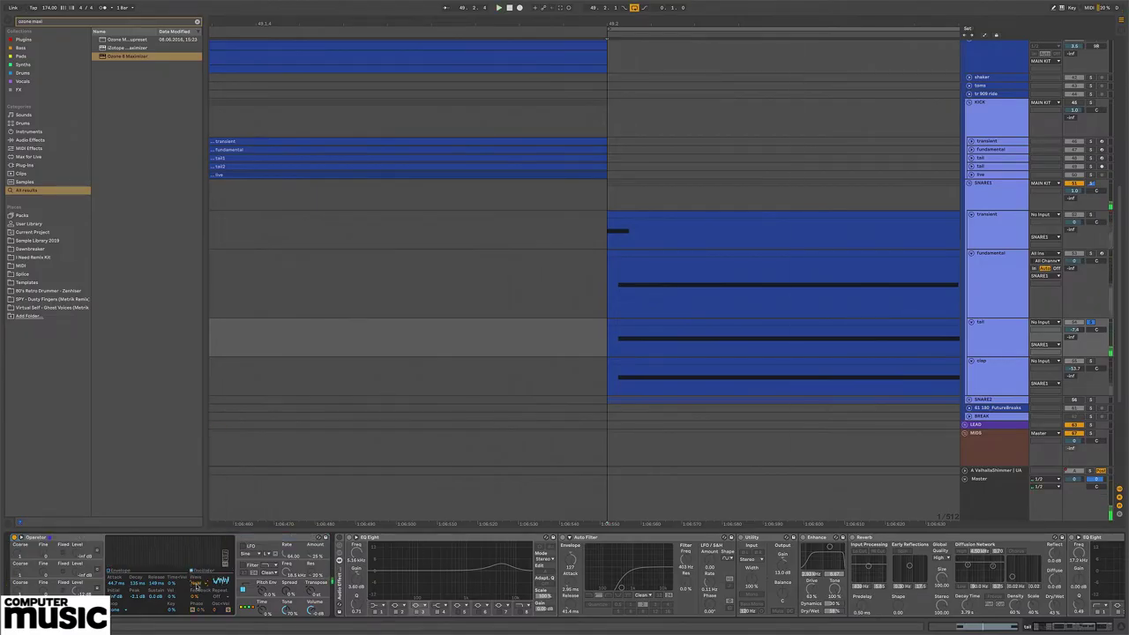
click(196, 586)
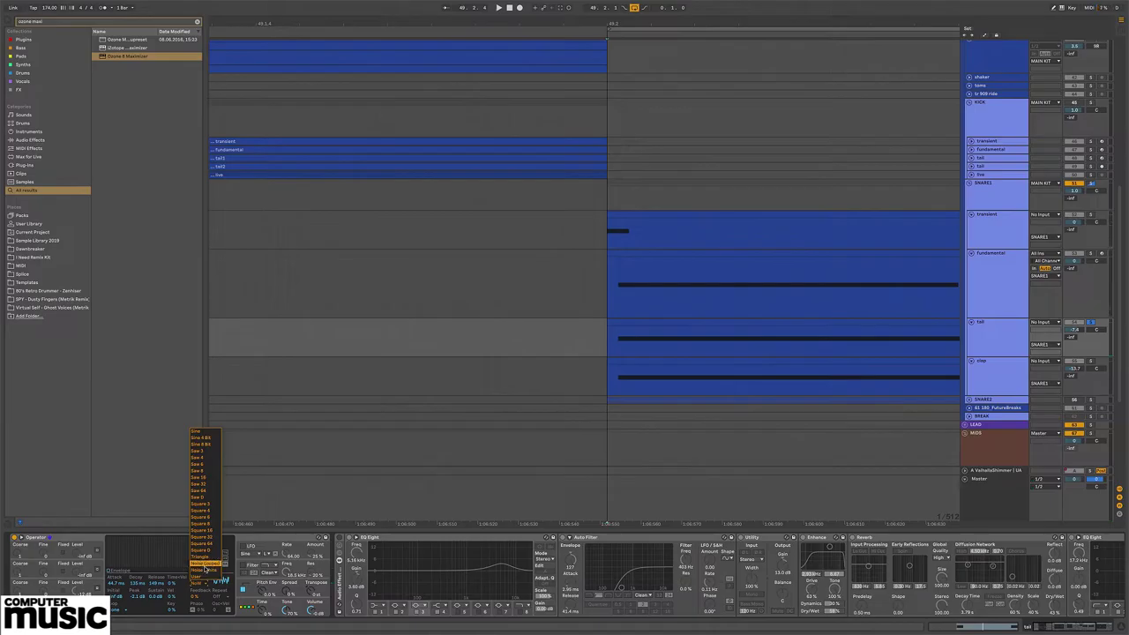
click(205, 569)
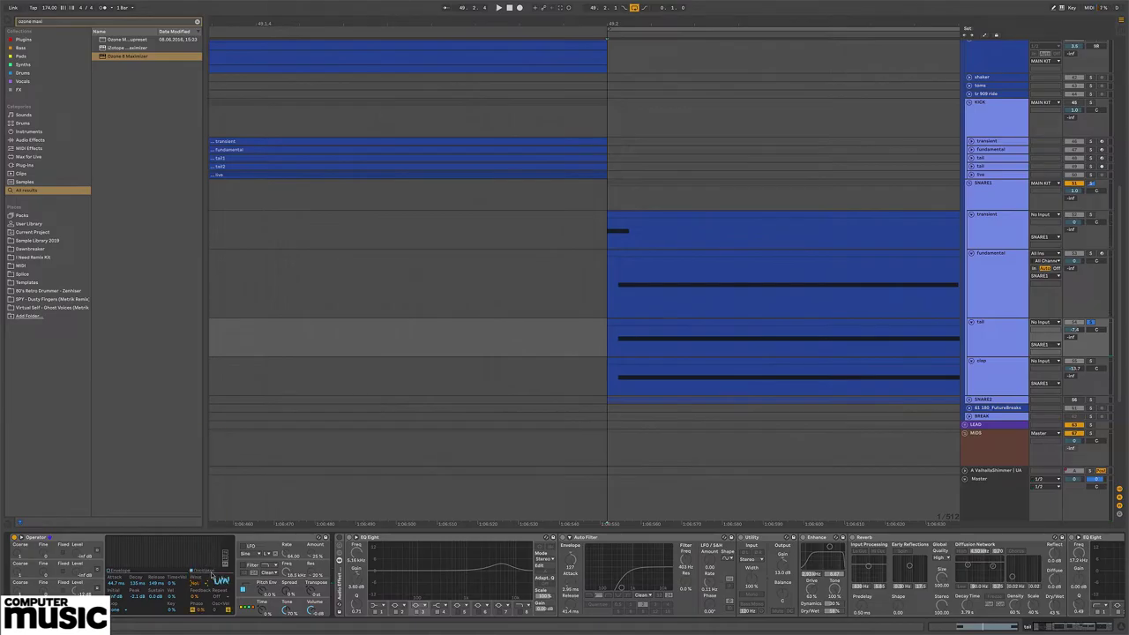
click(75, 539)
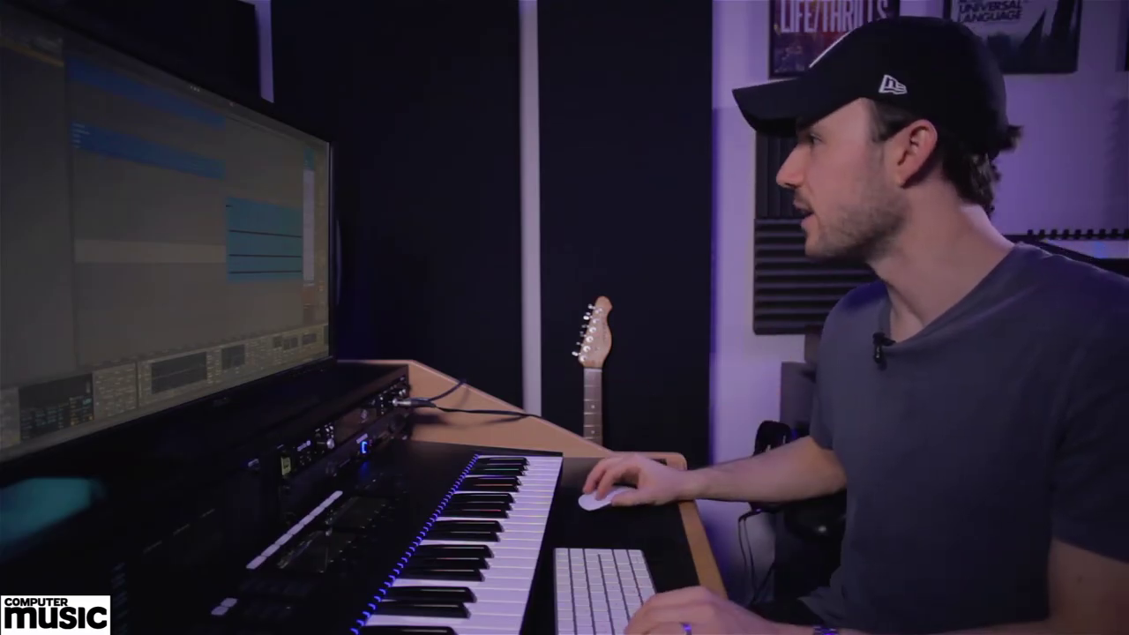
click(150, 195)
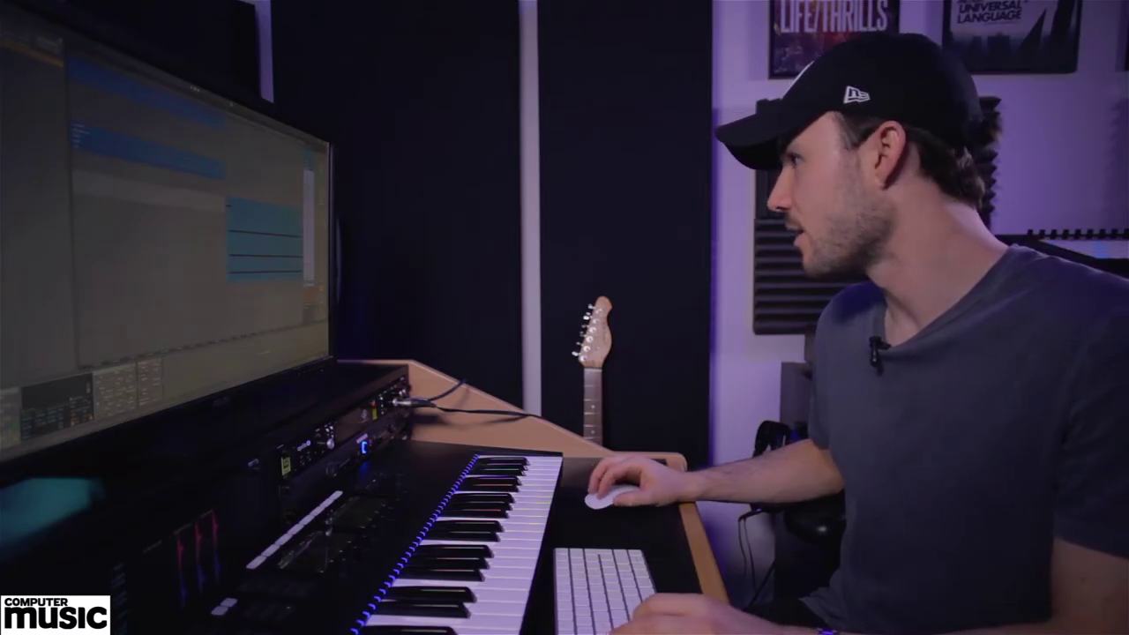
click(106, 252)
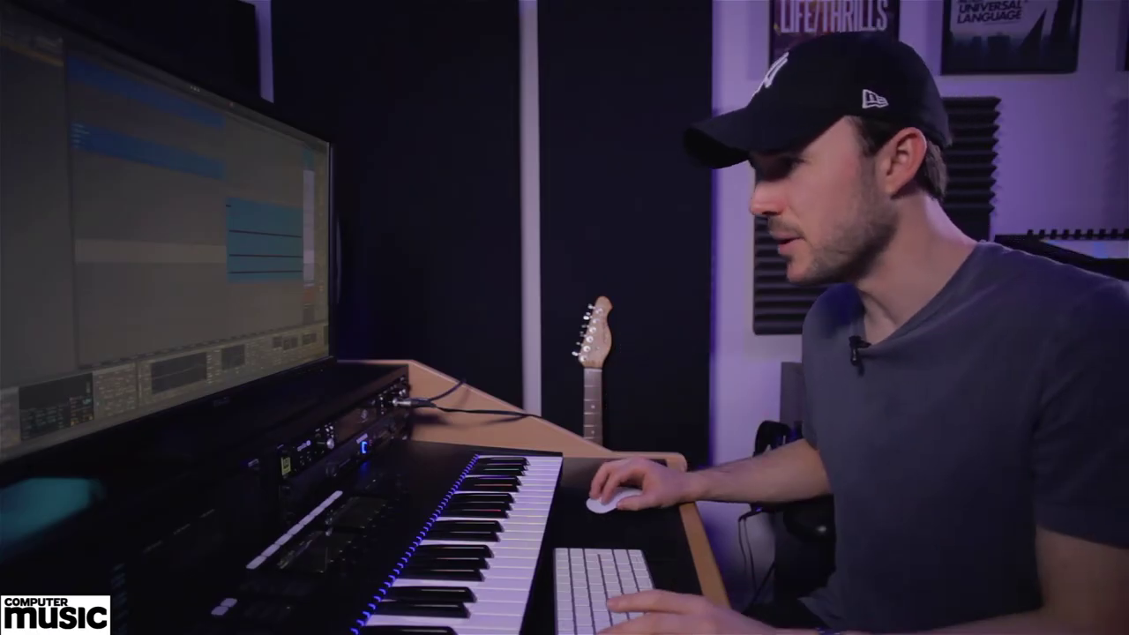
key(Down)
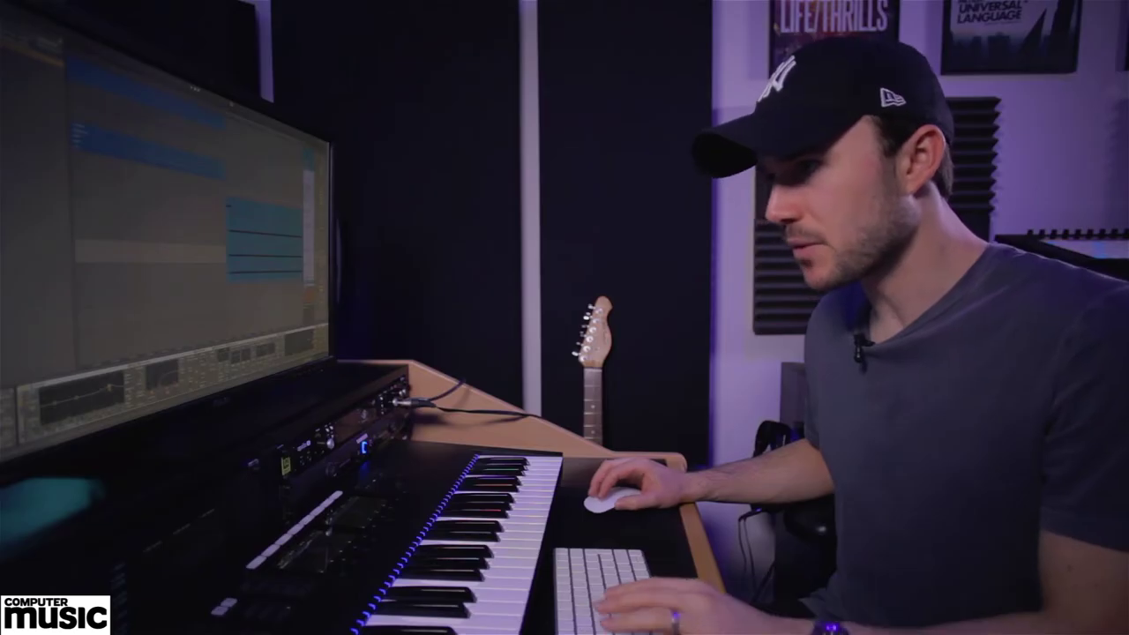
key(Down)
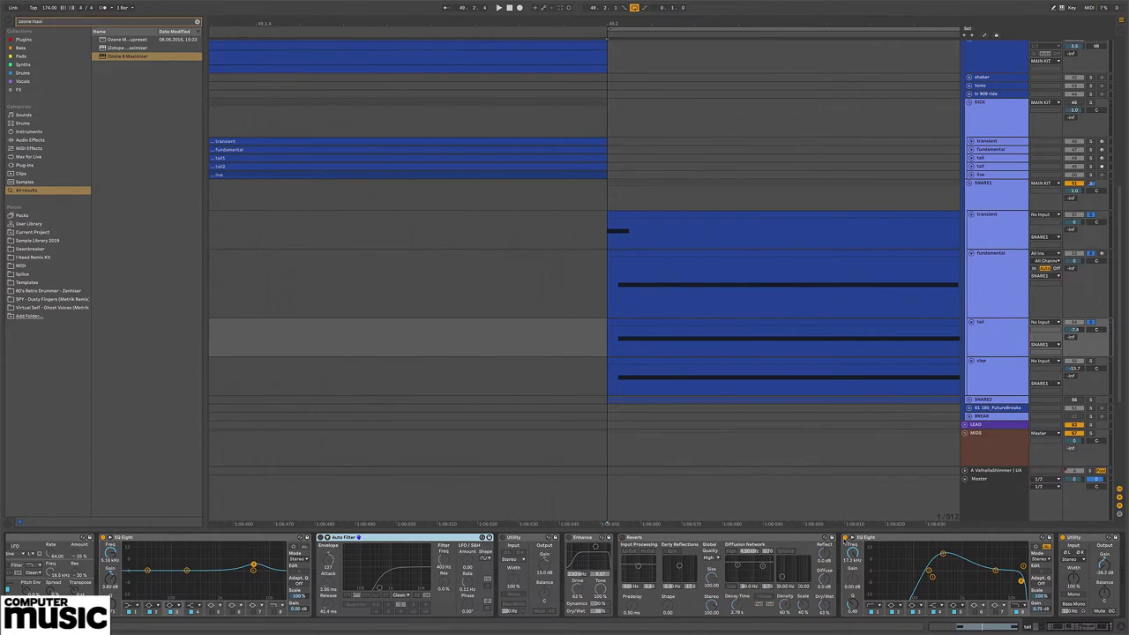
Step: Play the tail loop repeatedly to audition its effects chain, toggling the first EQ Eight to hear its contribution
click(103, 537)
key(space)
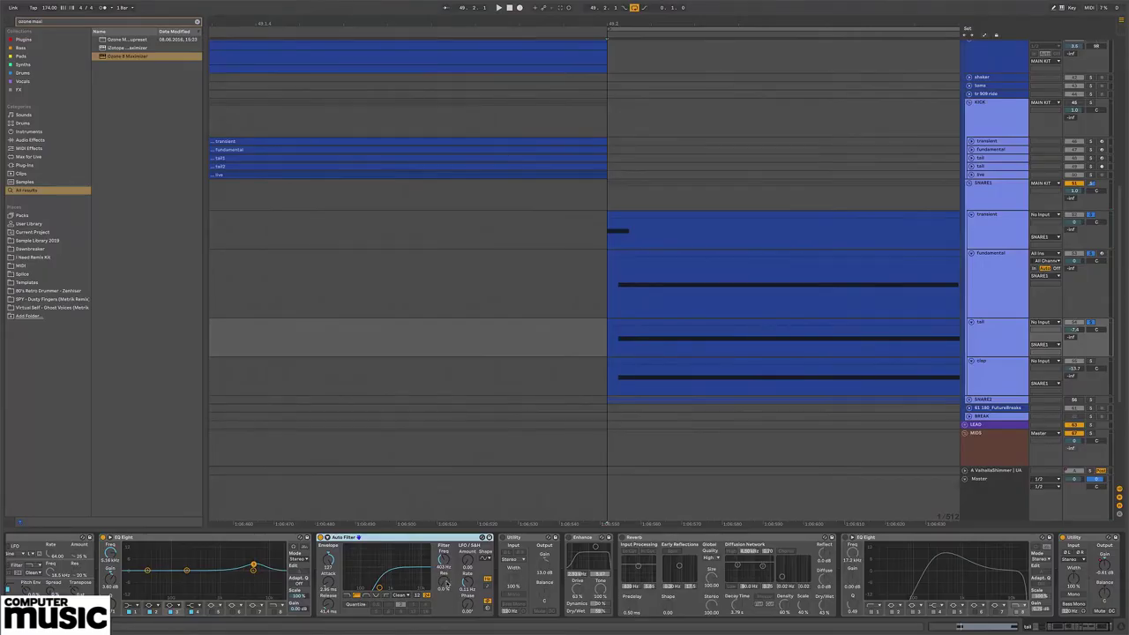
key(space)
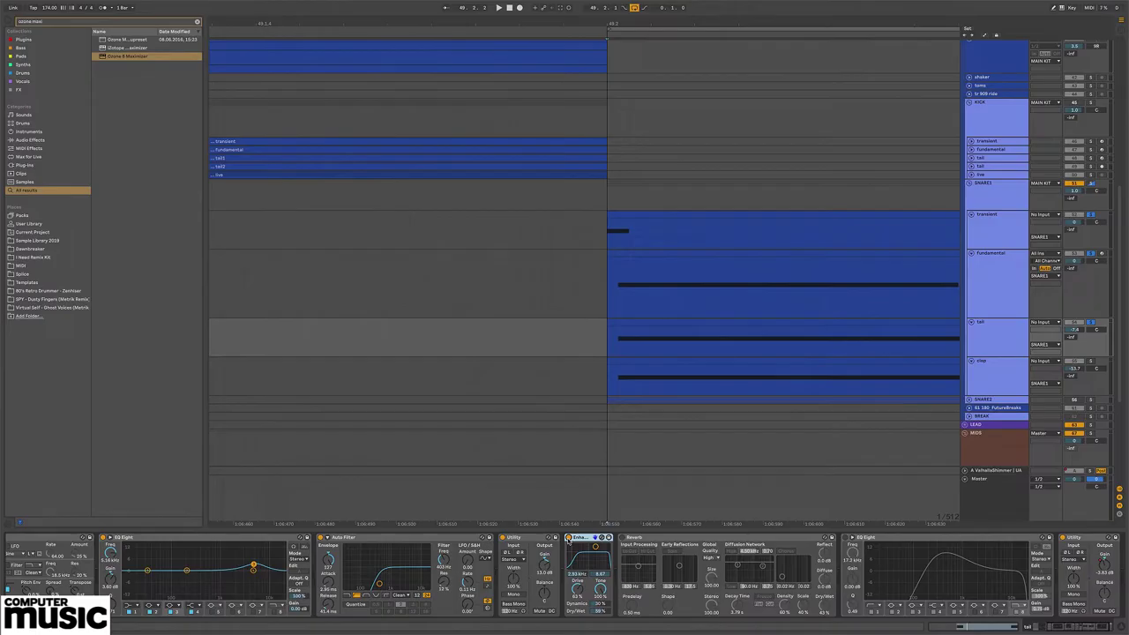
key(space)
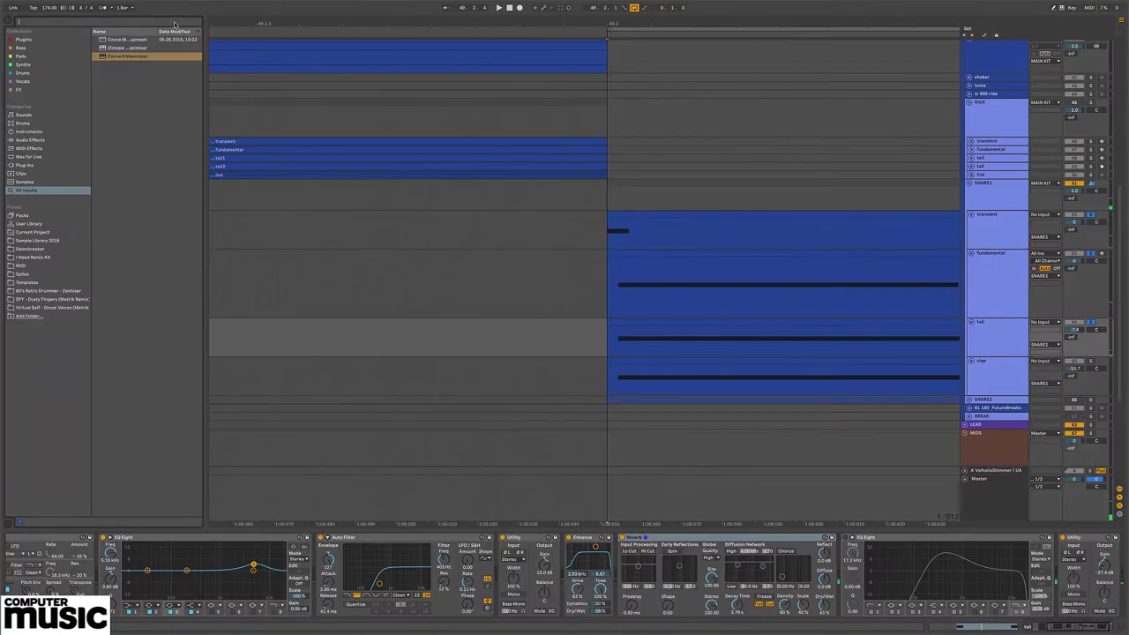
Step: Search the browser for "val" and add ValhallaVintageVerb directly after the Reverb on the tail track
click(176, 25)
text(valhal)
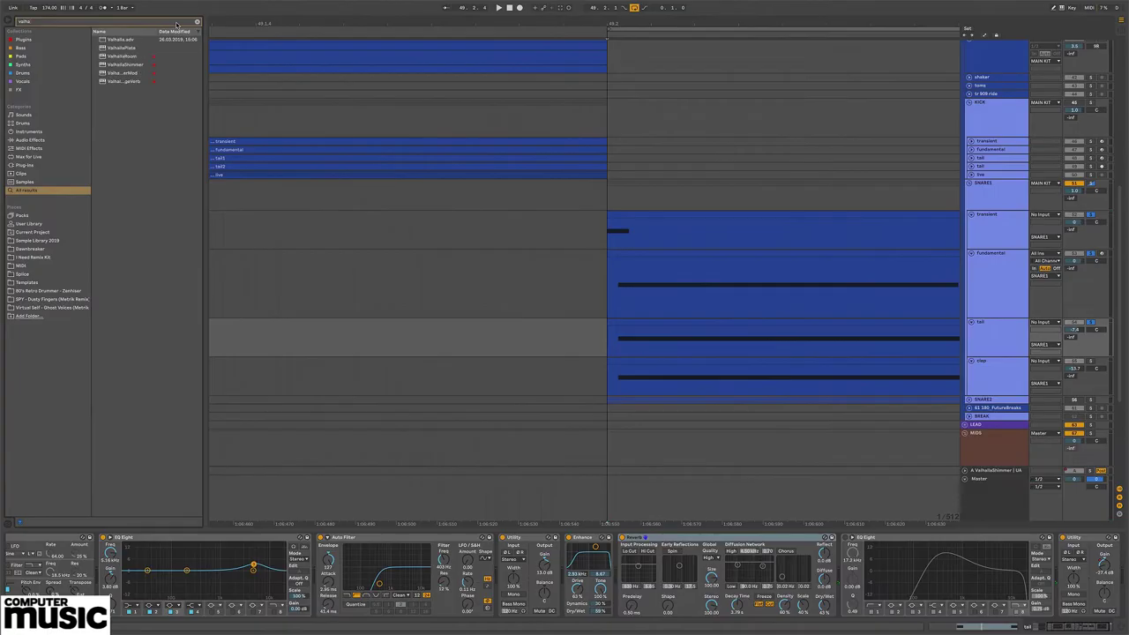
text(laroom)
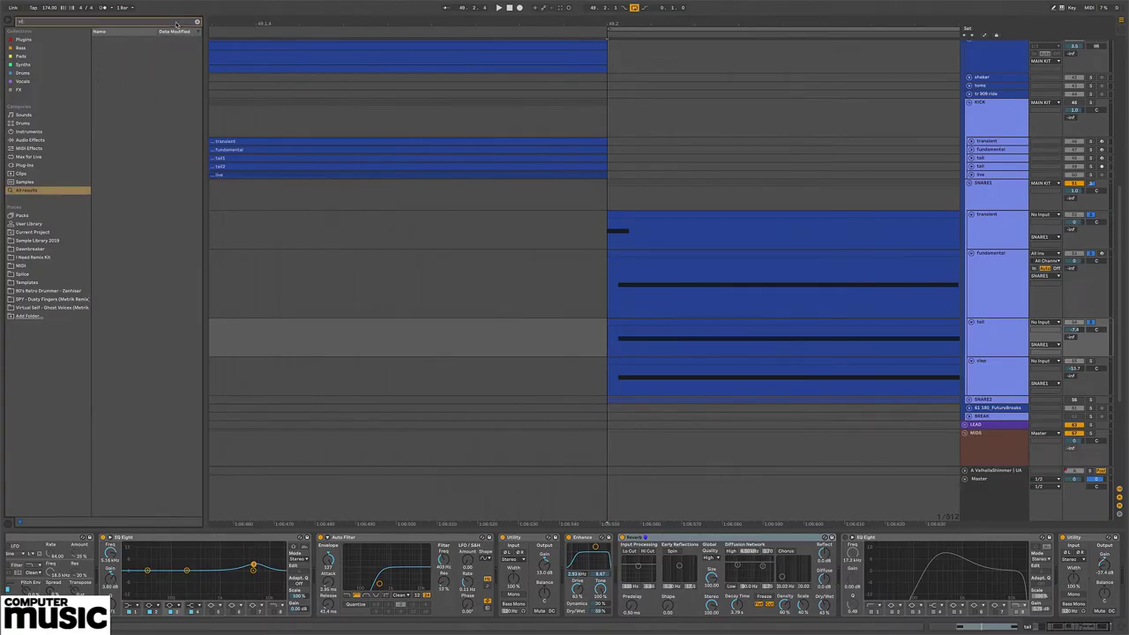
key(BackSpace)
key(BackSpace)
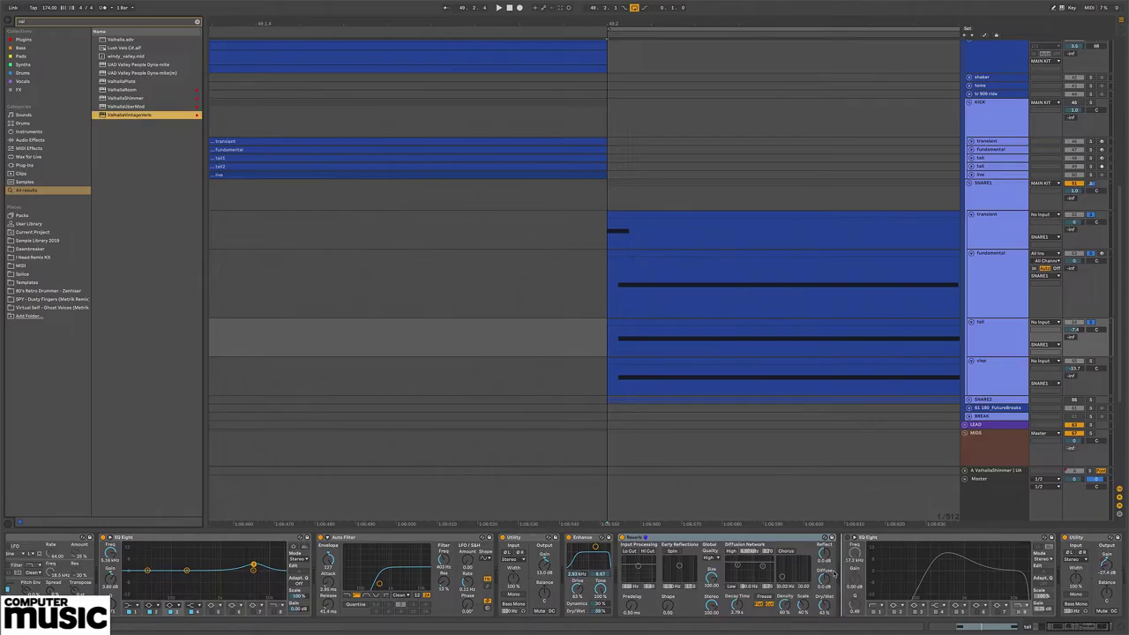
drag(672, 546, 670, 546)
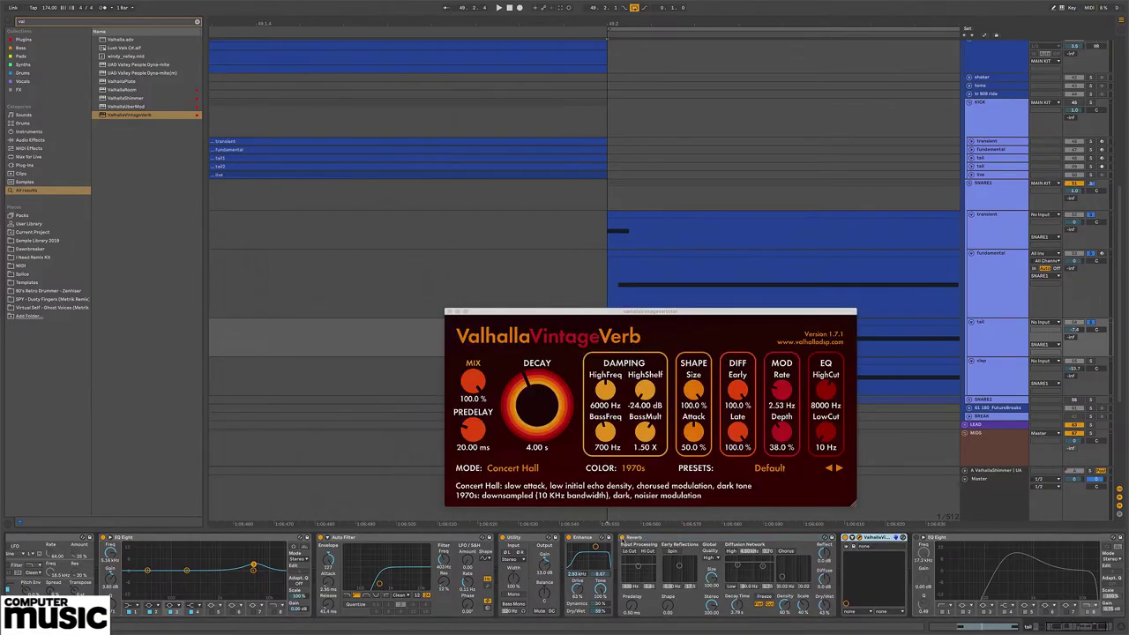
Step: Load the SP-Ballad Snare preset in ValhallaVintageVerb and lower its mix
drag(472, 381, 489, 467)
click(758, 468)
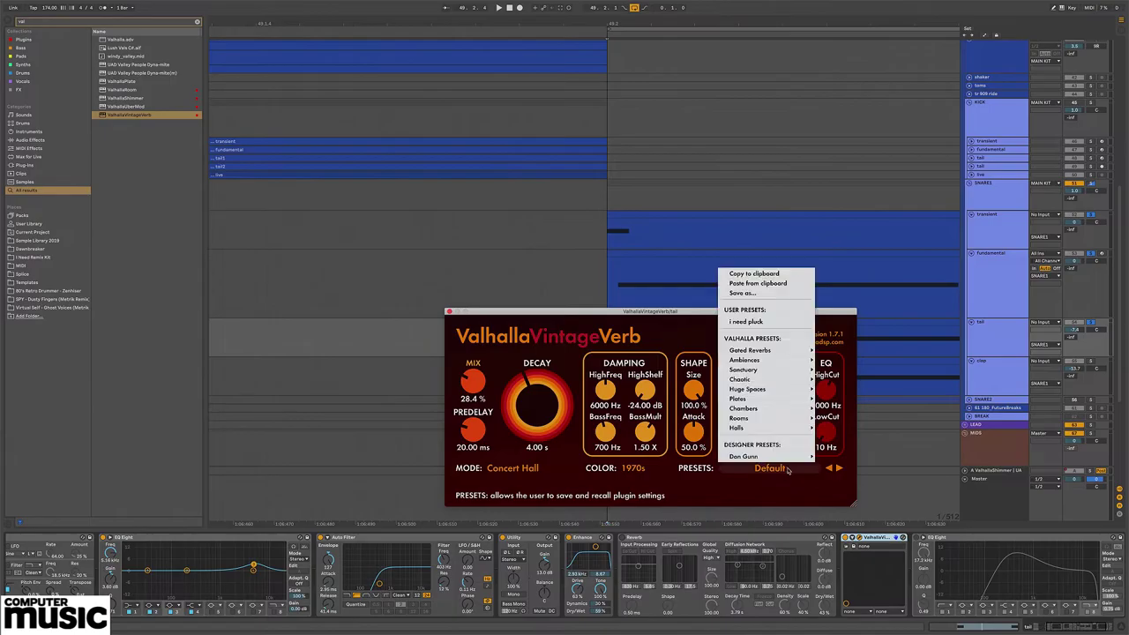
mouse_move(767, 456)
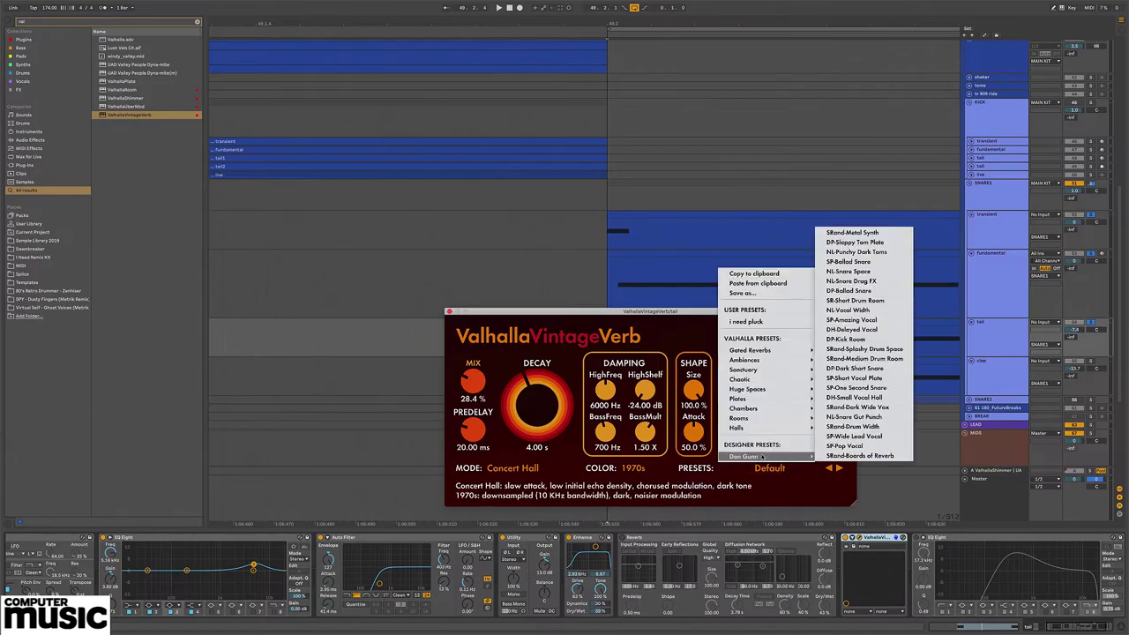
click(849, 262)
drag(473, 381, 481, 456)
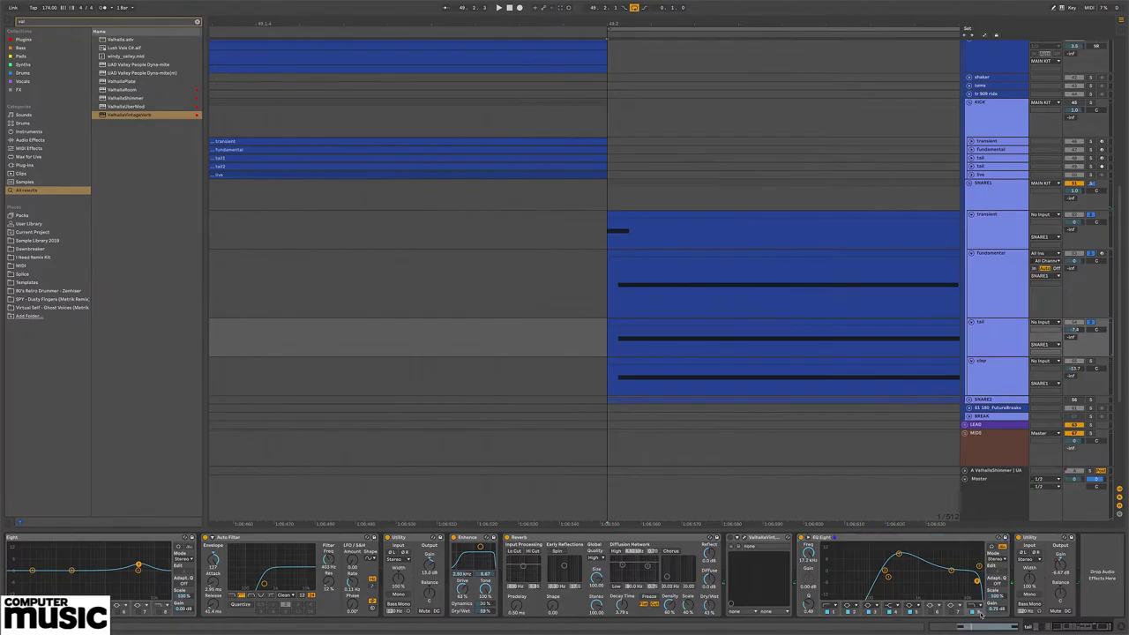
Step: Examine the tail's Utility gain automation across the snare clip, including its rise and decay curves, while playing the loop
key(space)
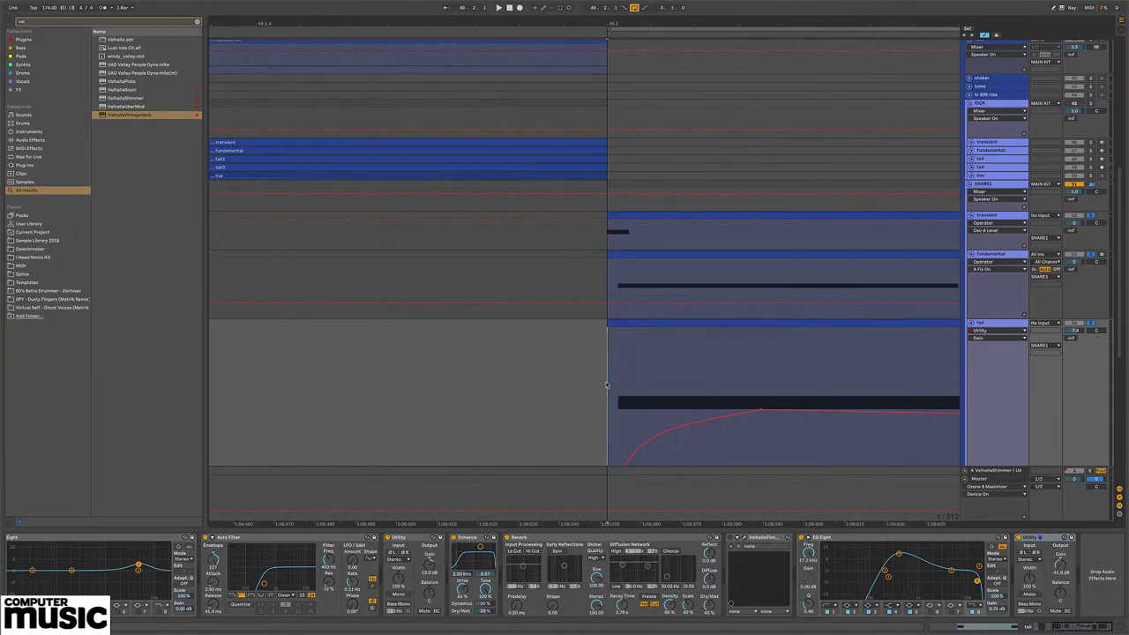
scroll(607, 384, down, 3)
scroll(607, 383, down, 2)
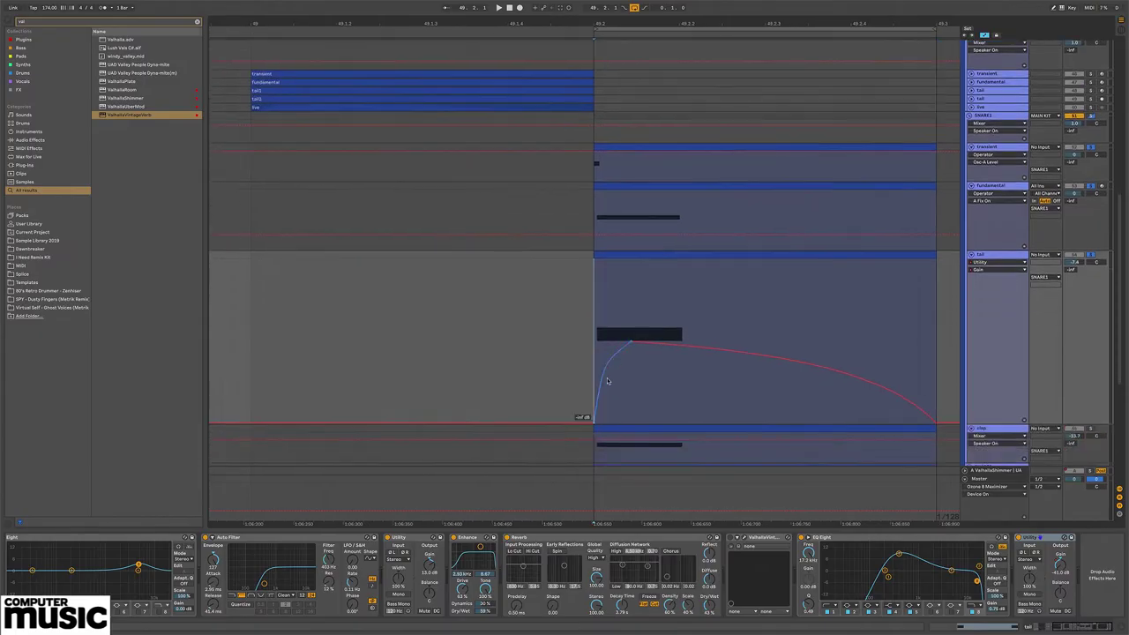
scroll(607, 381, right, 1)
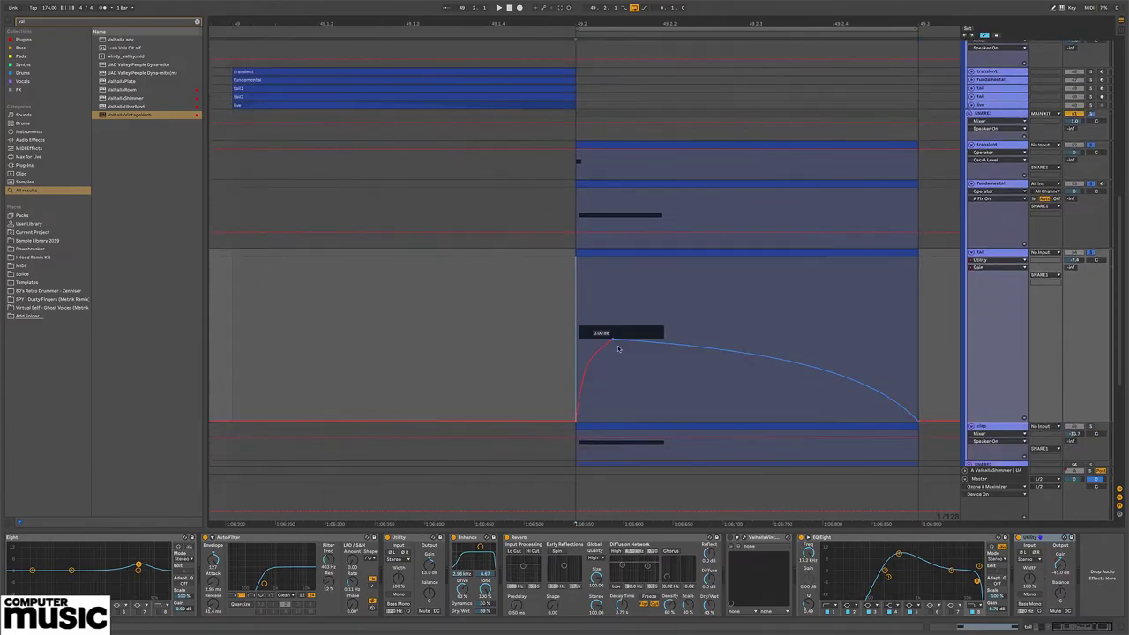
key(space)
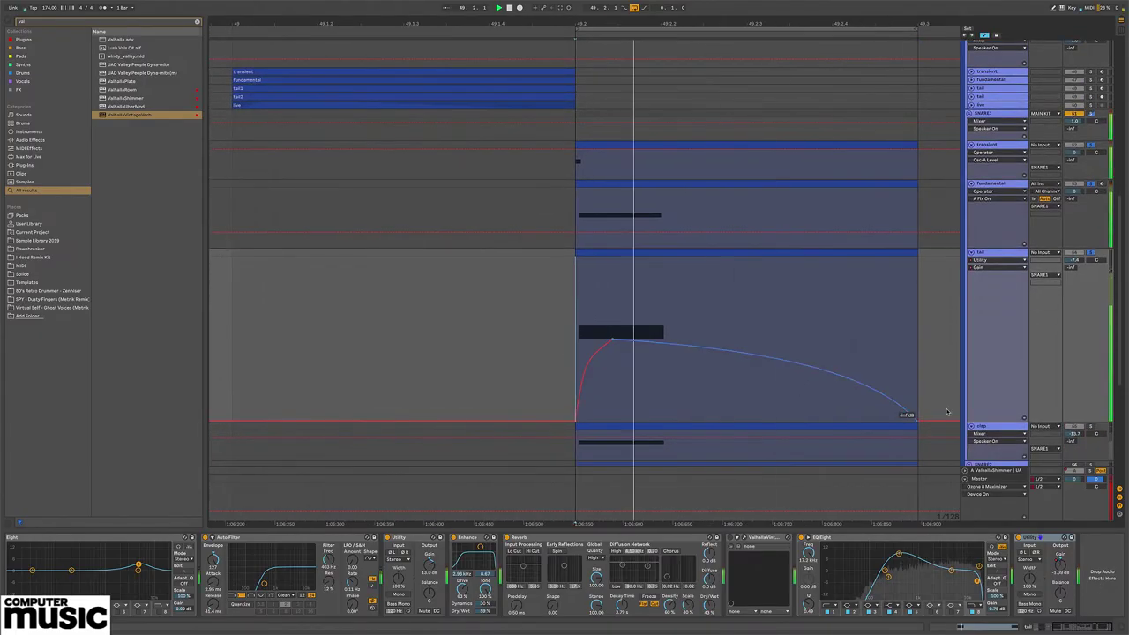
drag(819, 378, 852, 359)
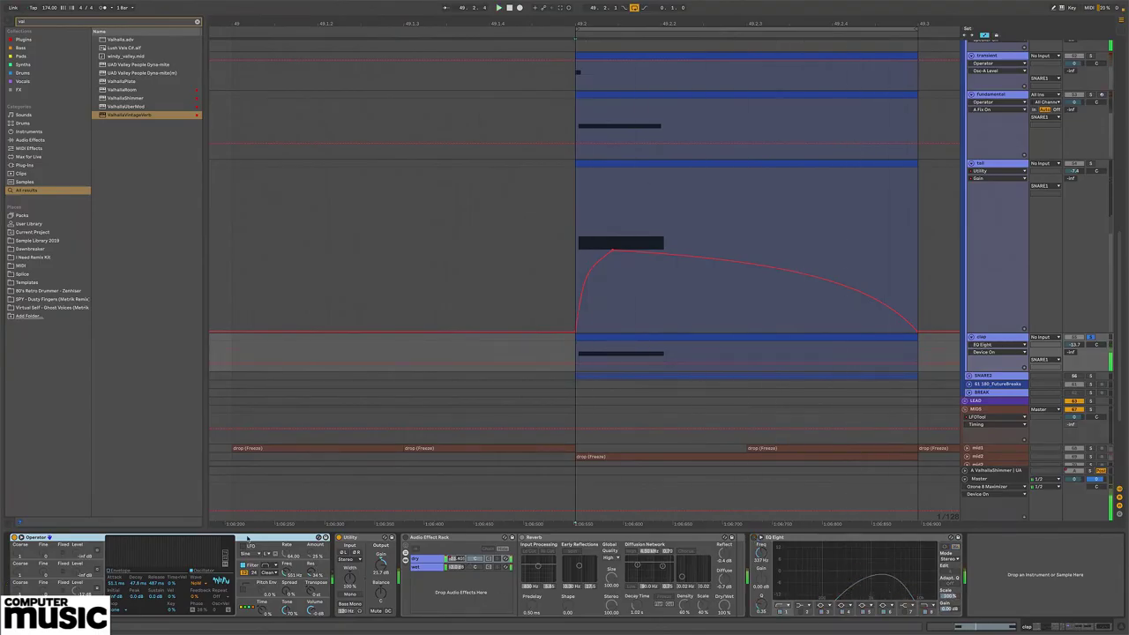
Step: Audition the clap loop while toggling its Operator's filter and choosing the filter type
click(250, 565)
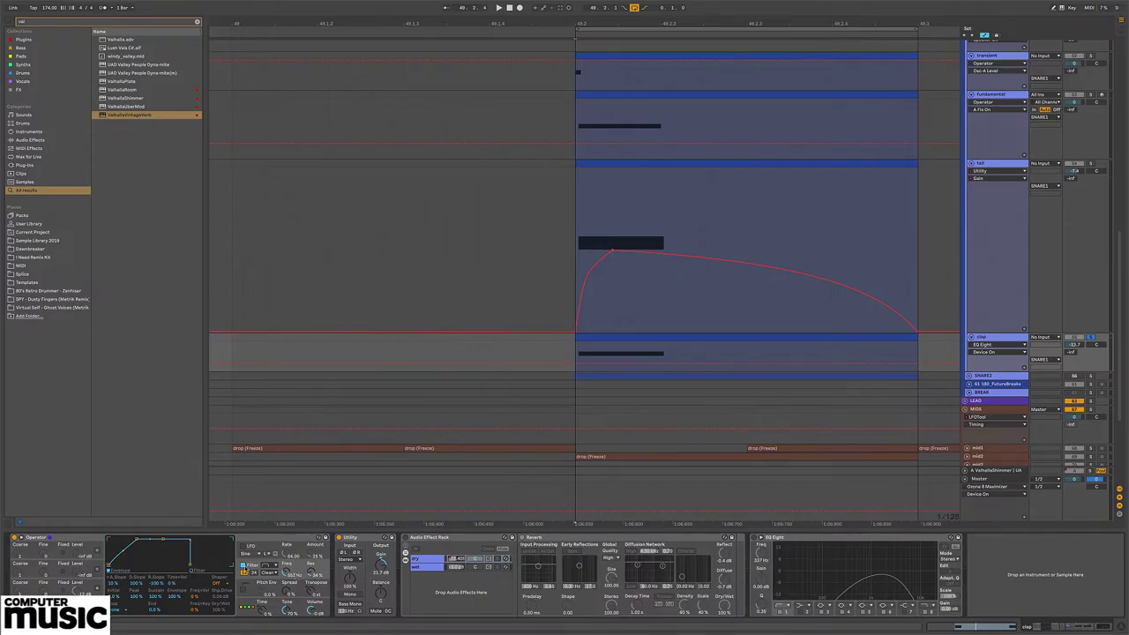
click(244, 566)
key(space)
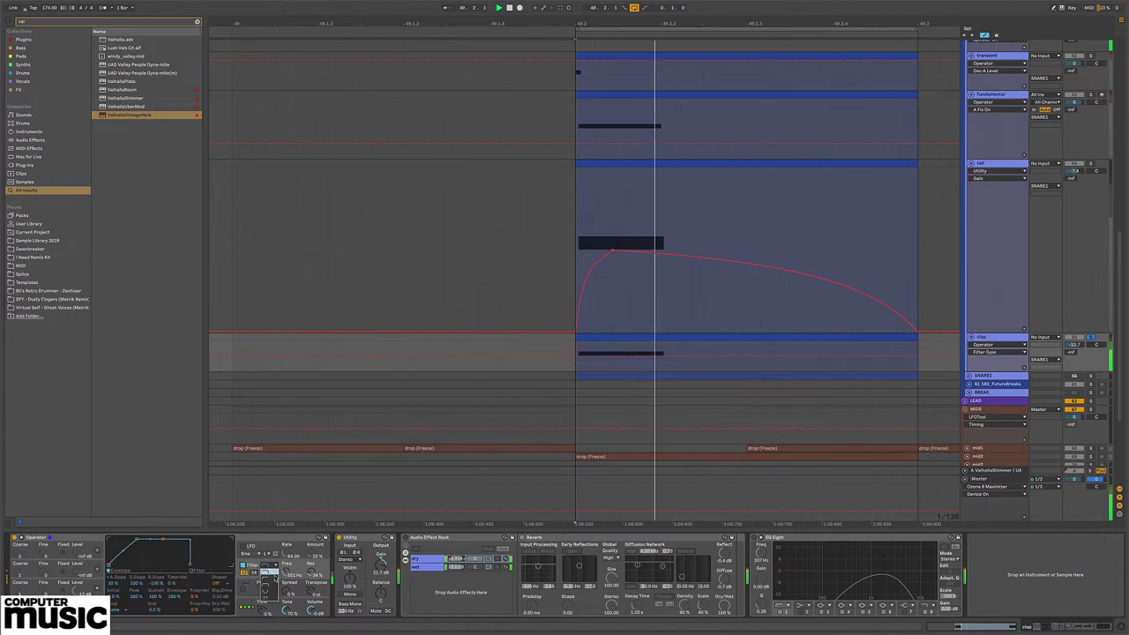
click(274, 573)
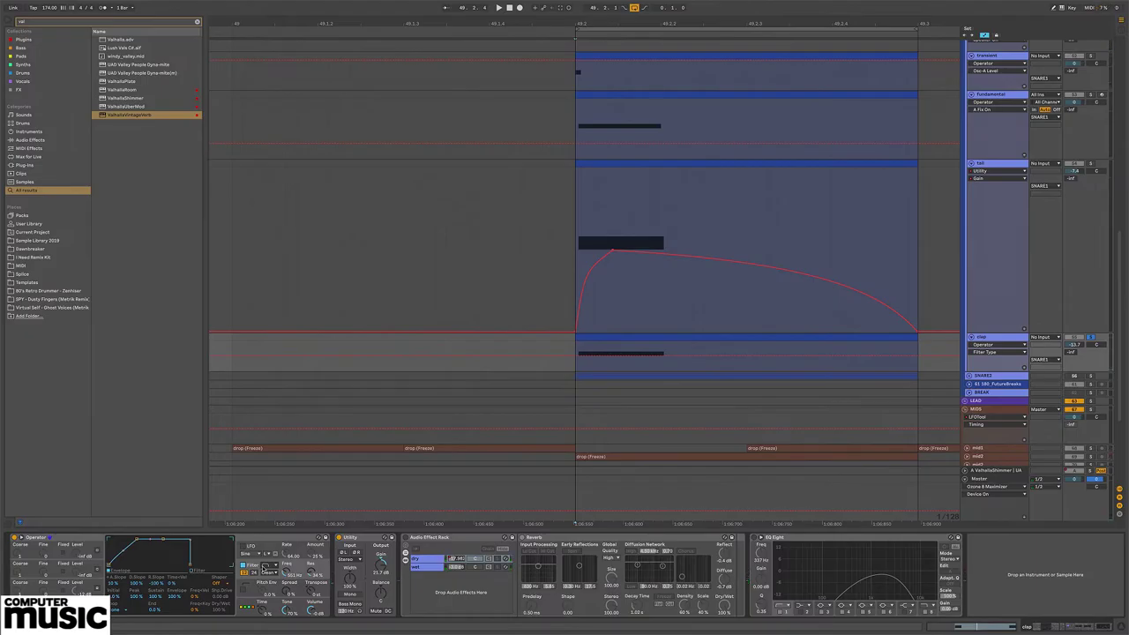
key(space)
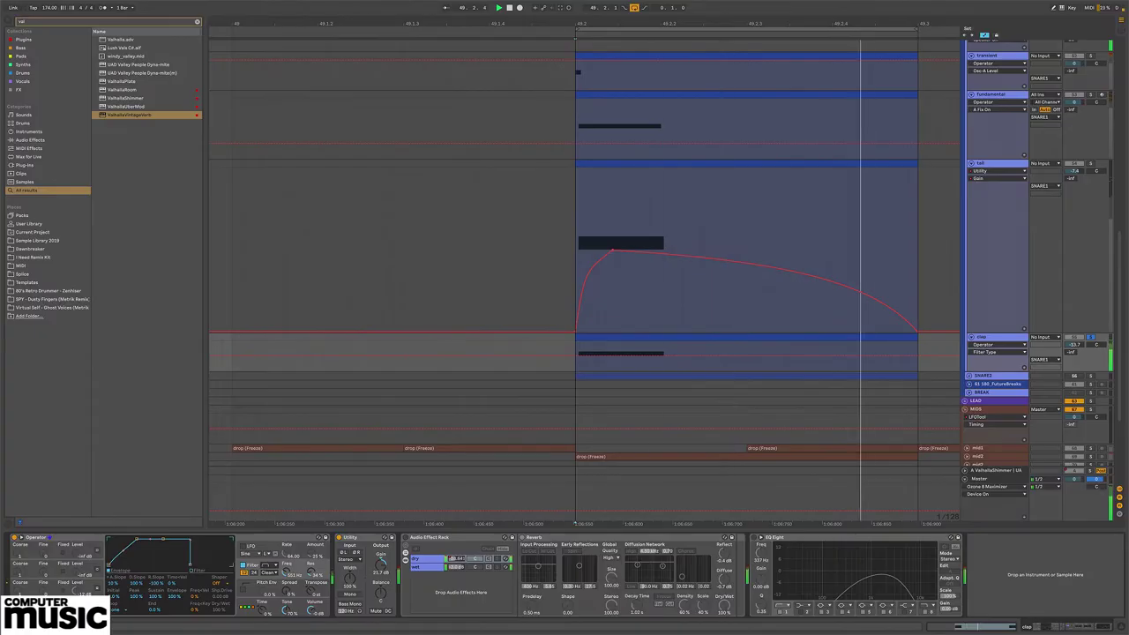
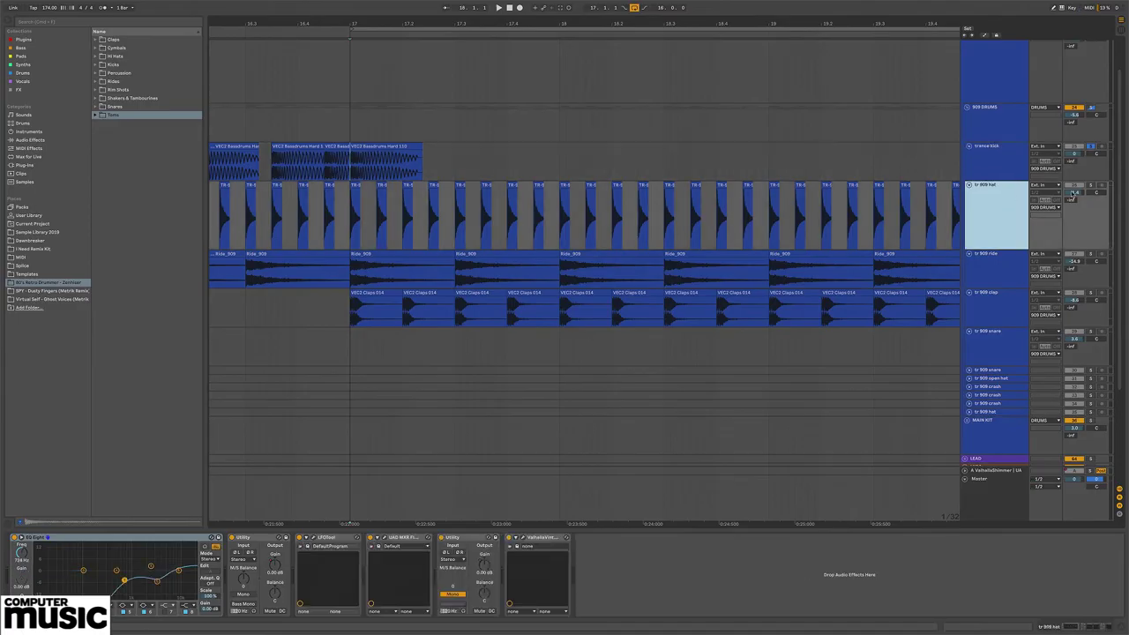
Step: Play the TR-909 hat, ride and clap tracks from bar 17, soloing them in turn to hear each layer
click(983, 224)
key(space)
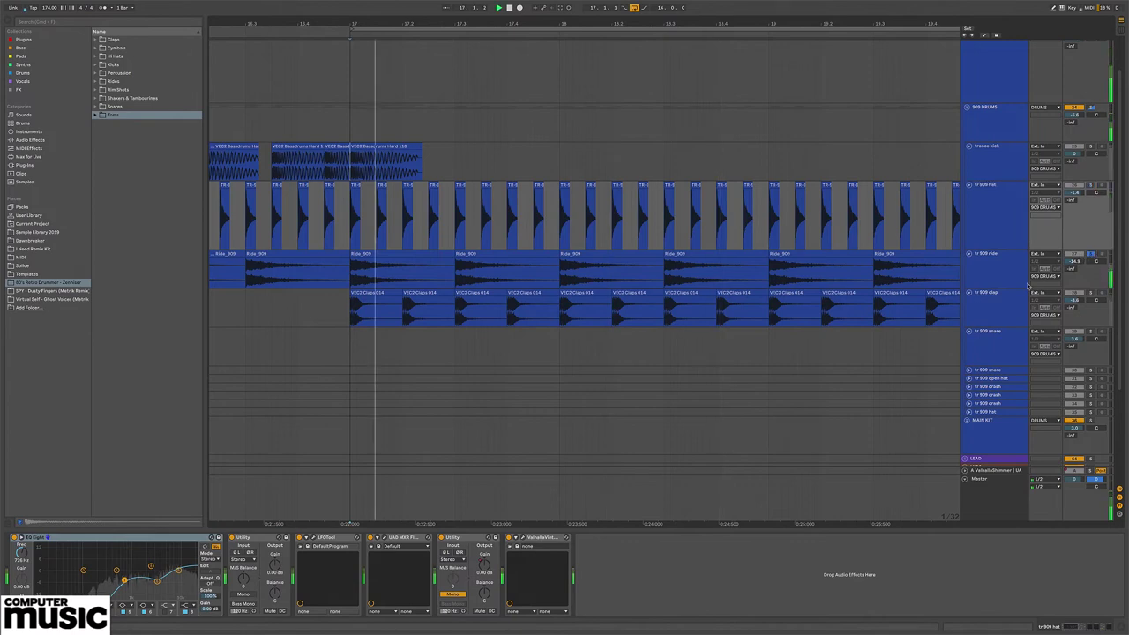
click(983, 269)
click(1002, 304)
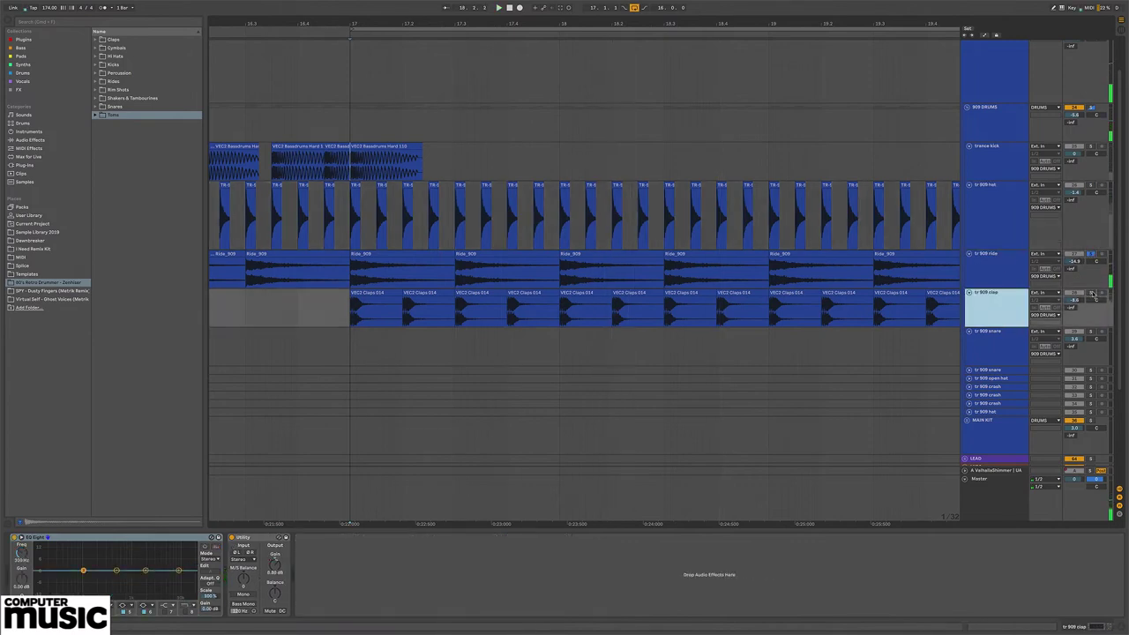
click(758, 275)
scroll(765, 264, down, 6)
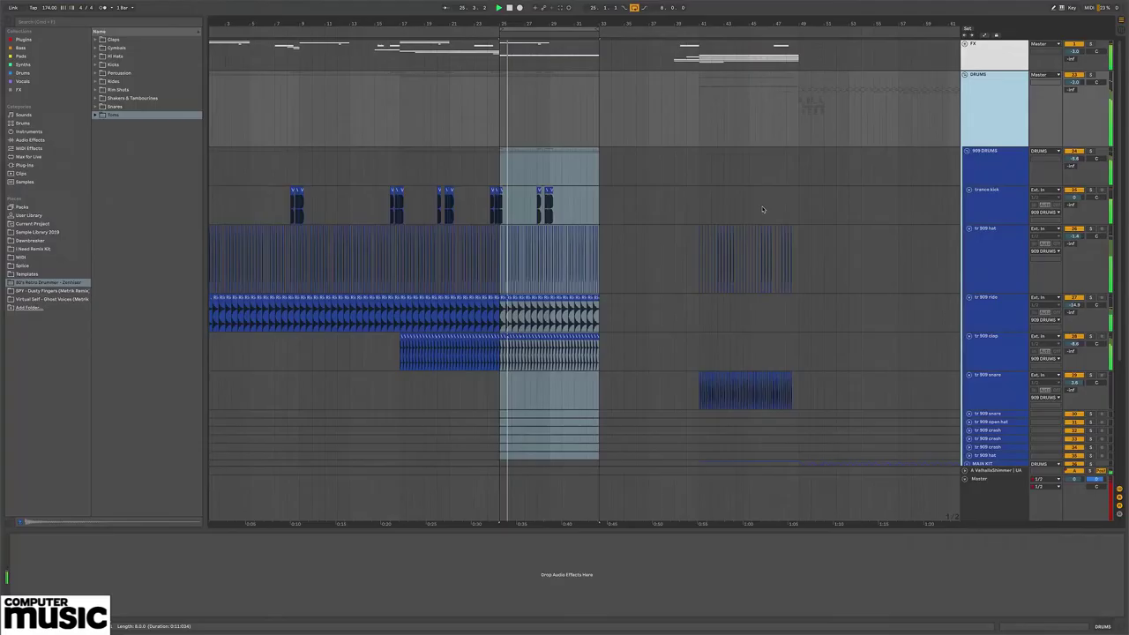
Step: Move the loop to bars 41 to 49 and play the DRUMS group's build-up section
drag(573, 33, 771, 35)
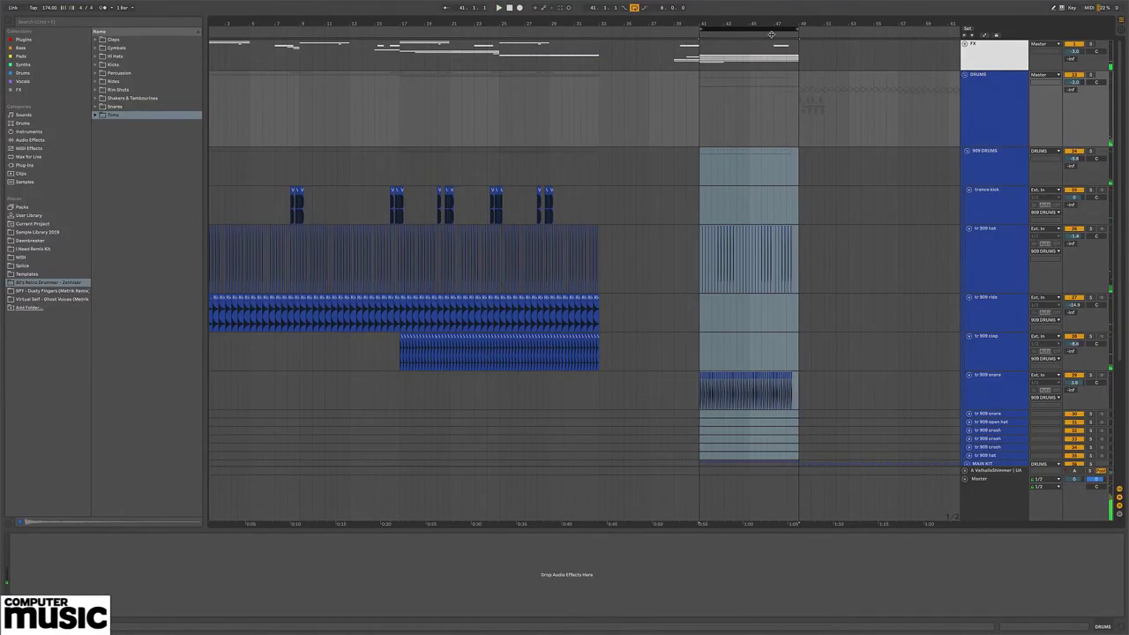
key(space)
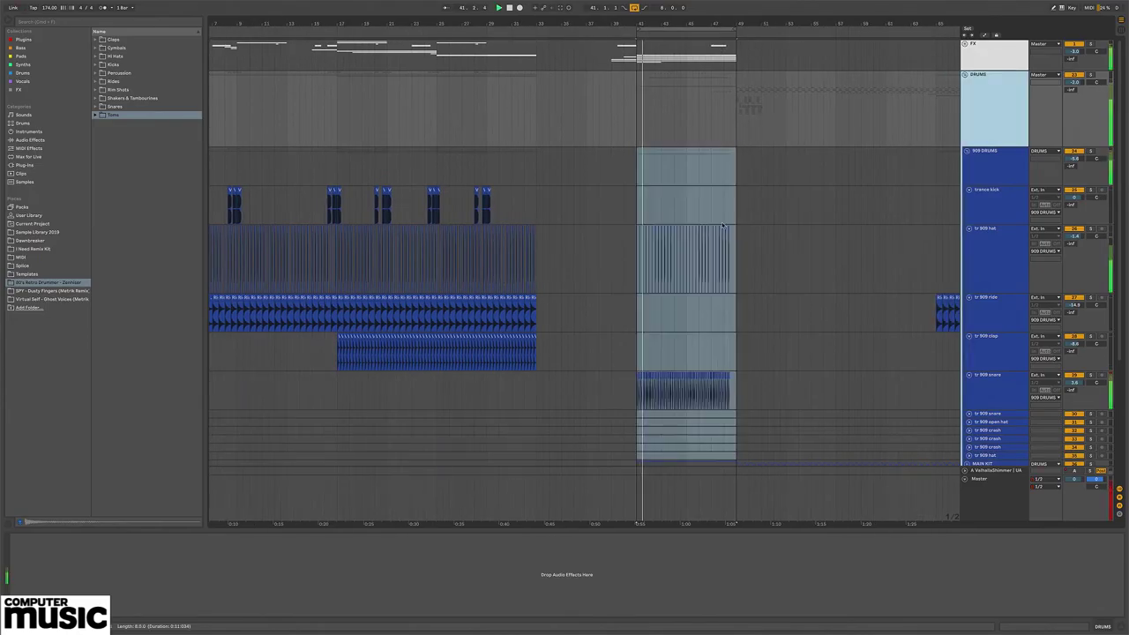
scroll(755, 259, down, 4)
scroll(726, 146, up, 2)
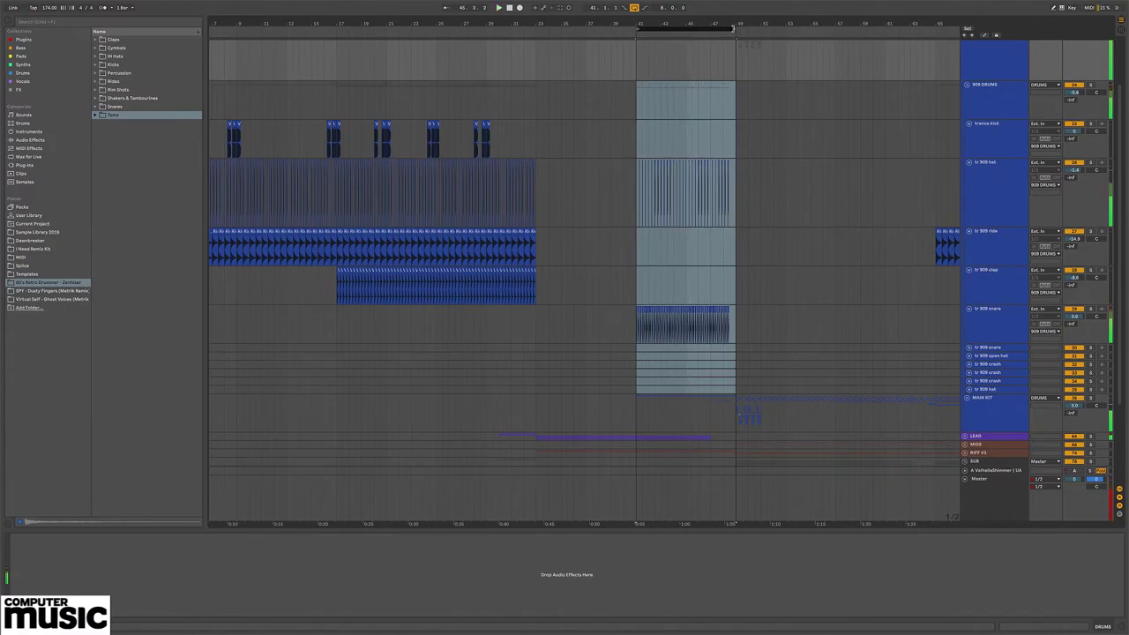
Step: Set a four-bar loop from bar 49, fold the RIFF V1 group and audition the unfolded MIDS group solo
drag(809, 29, 835, 29)
scroll(569, 136, down, 3)
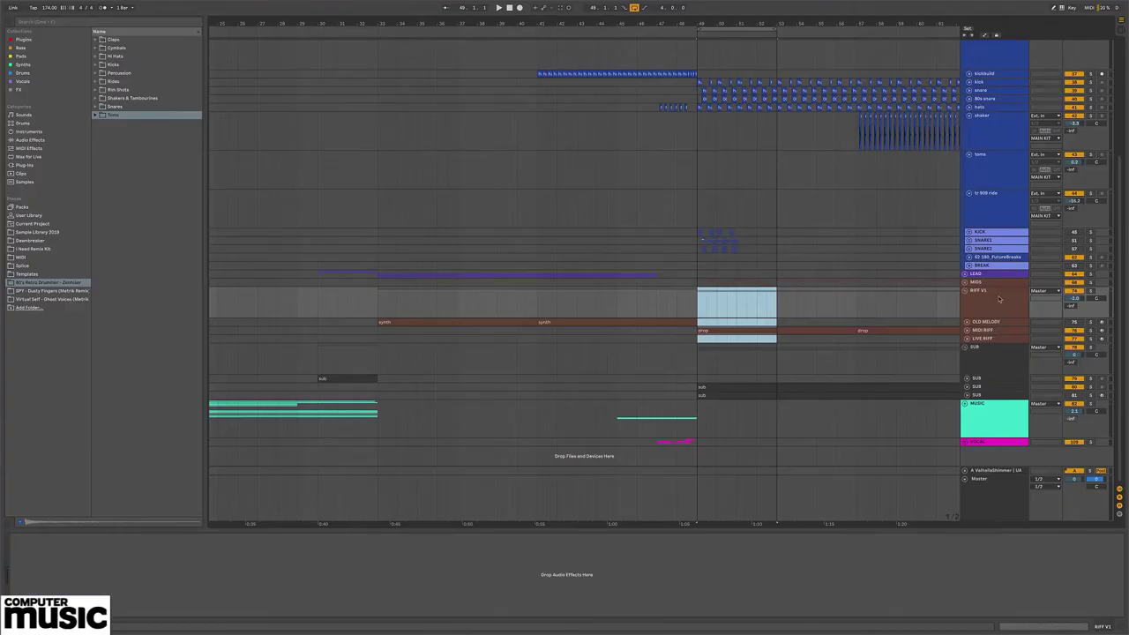
click(973, 291)
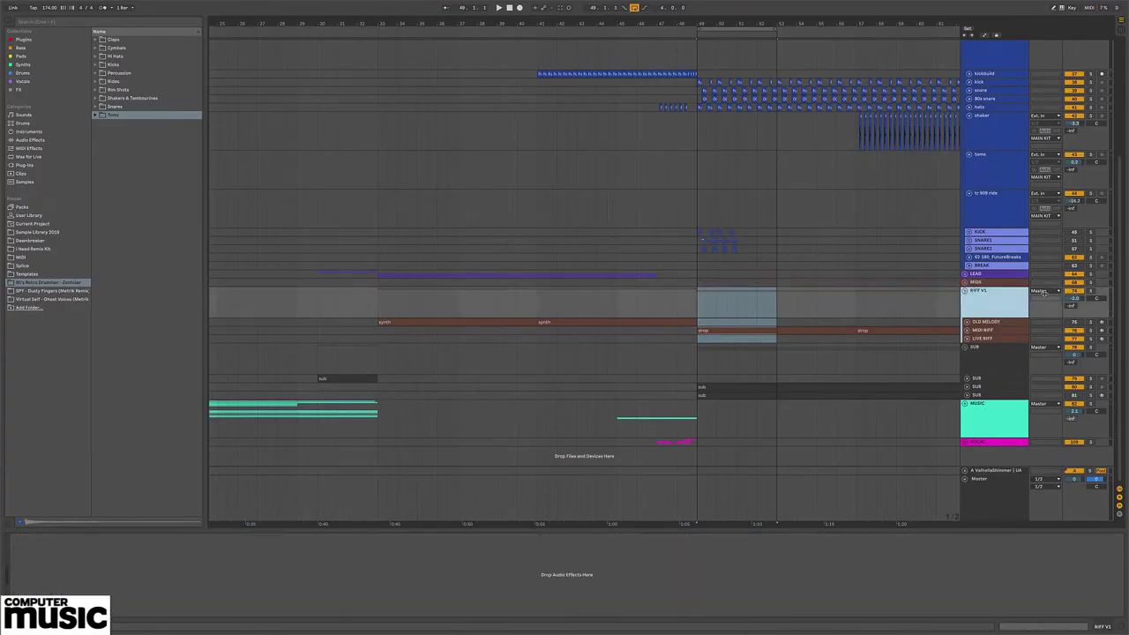
click(965, 290)
click(988, 285)
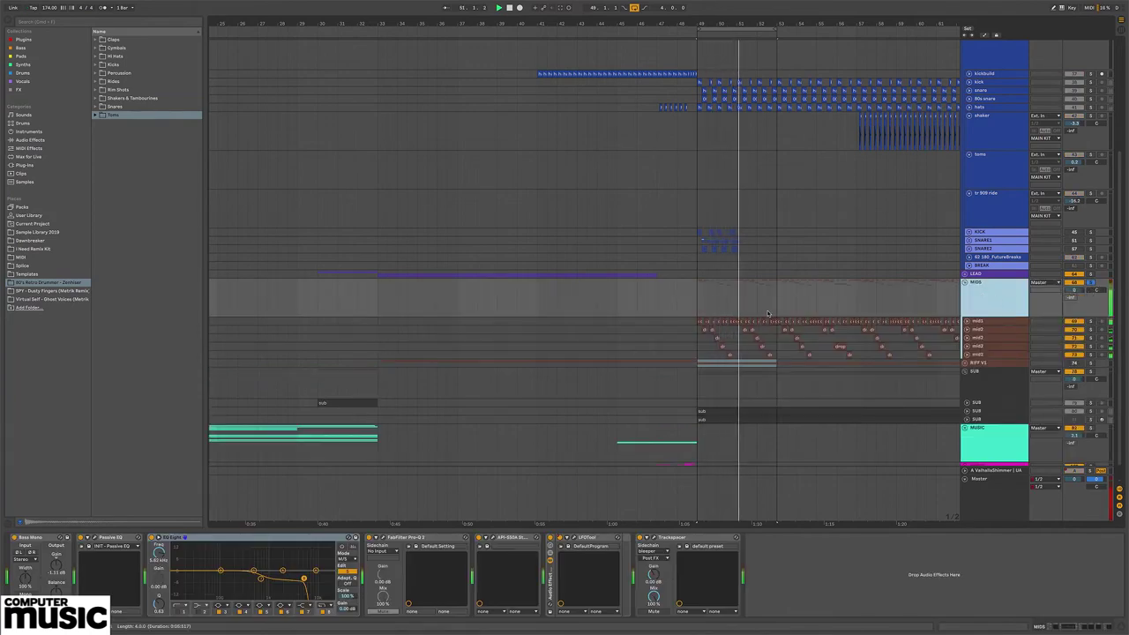
Step: Look through the LEAD group's tracks, fold the group again and unfold the RIFF V1 group
click(977, 274)
click(966, 274)
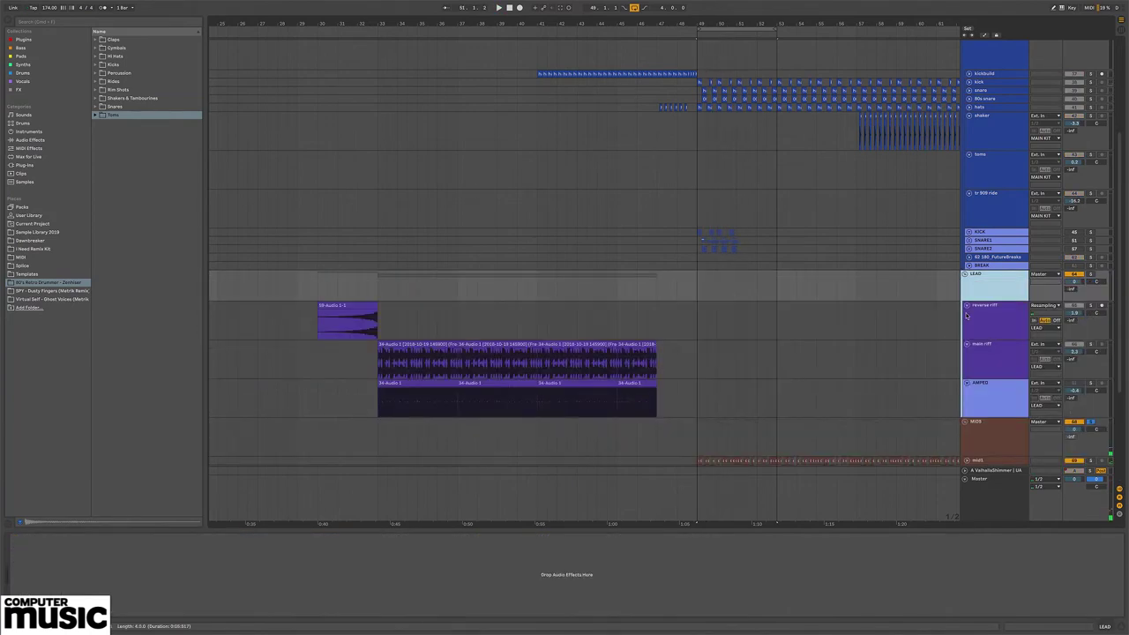
click(965, 276)
scroll(967, 353, down, 1)
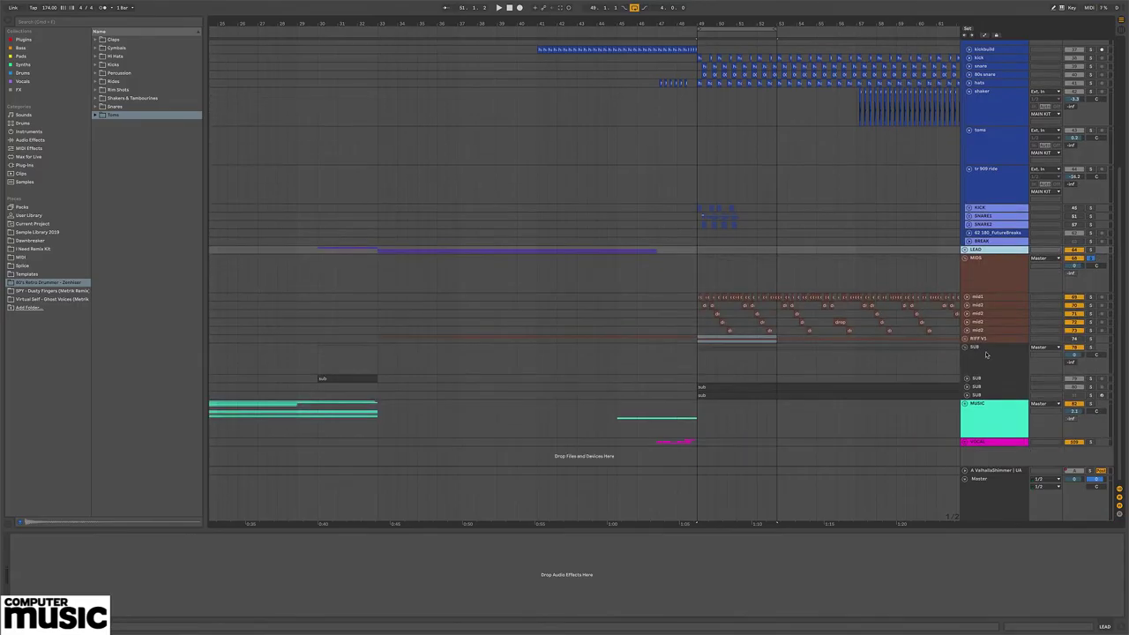
click(977, 339)
click(965, 338)
scroll(812, 367, down, 2)
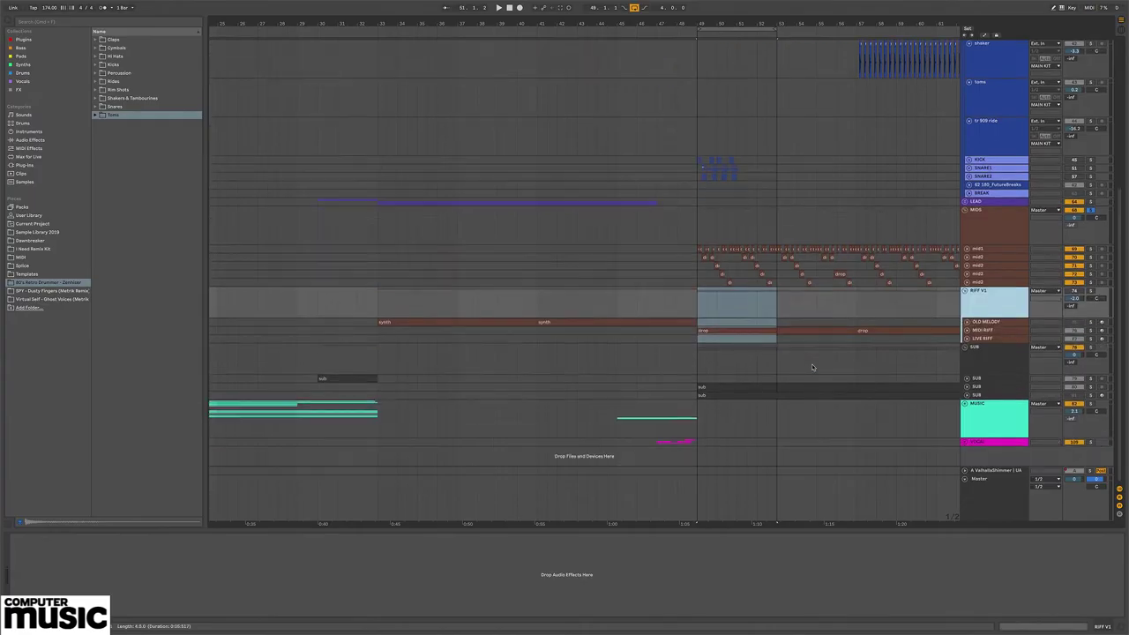
Step: Unfold the OLD MELODY track and play its second synth clip solo from bar 41
click(981, 322)
click(967, 322)
click(673, 322)
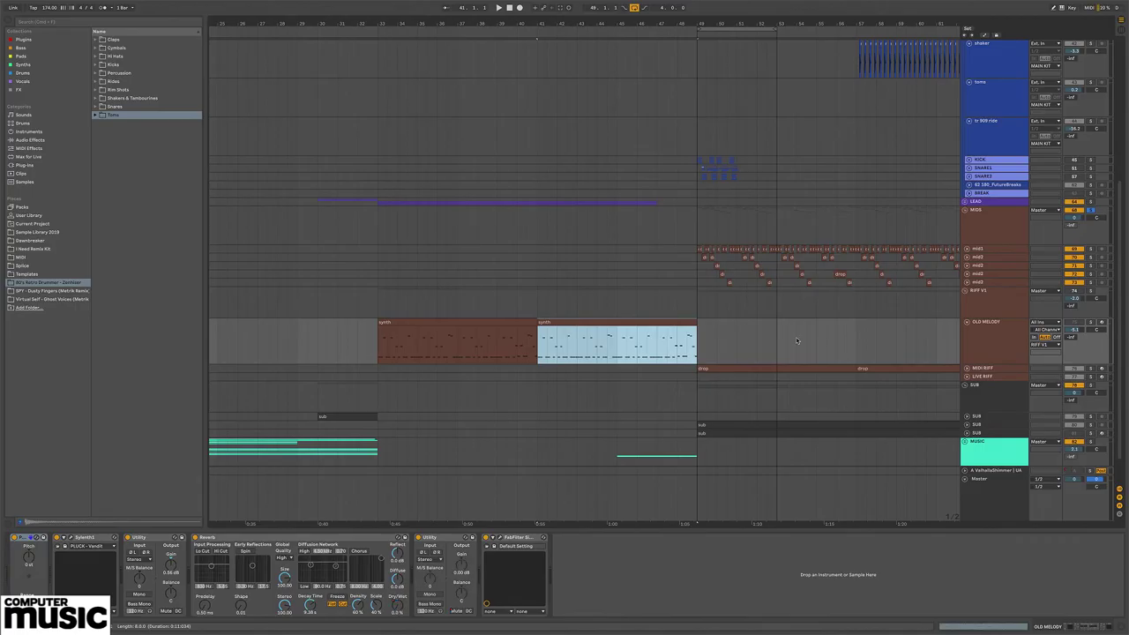
click(1090, 323)
key(space)
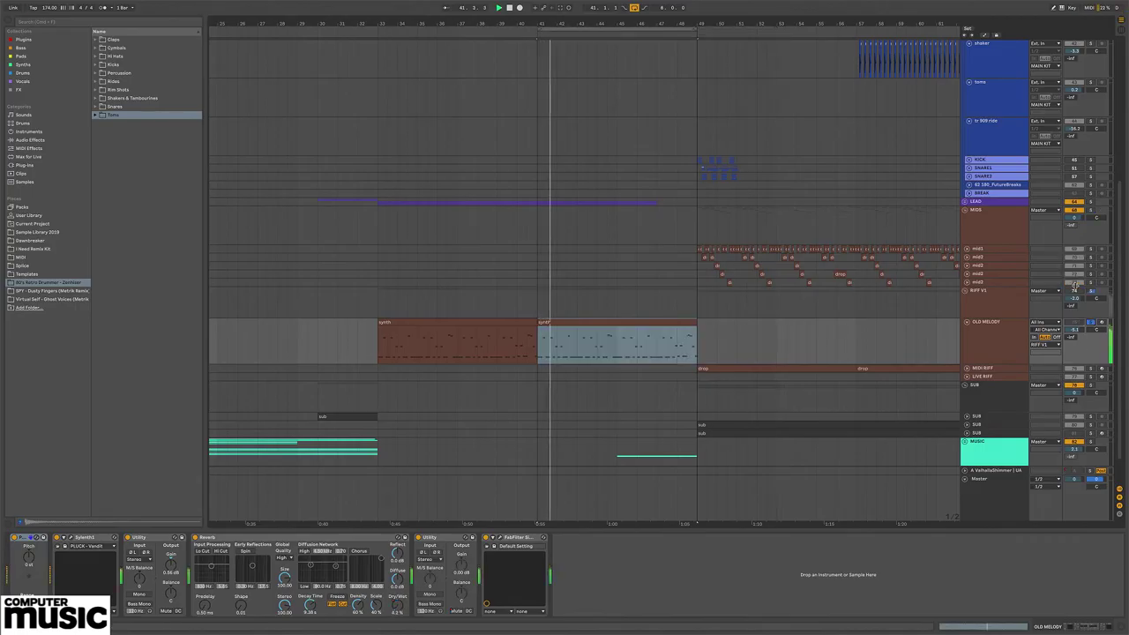
Step: Extend the loop to 16 bars from bar 41 and solo the MIDS group alongside the old melody
drag(694, 29, 854, 29)
click(992, 270)
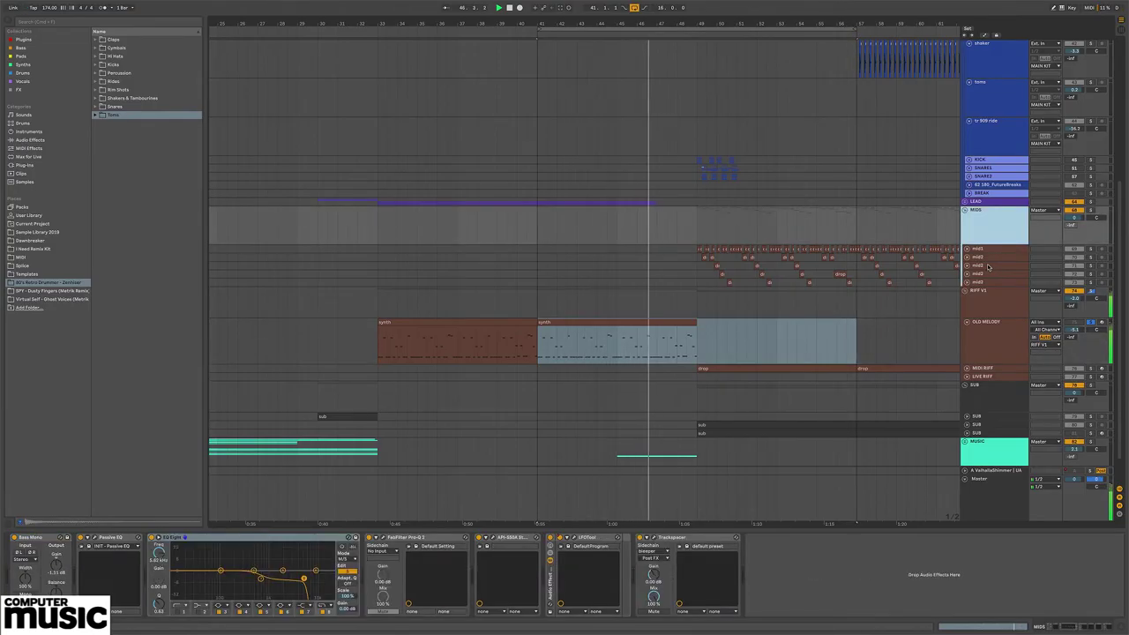
click(1091, 211)
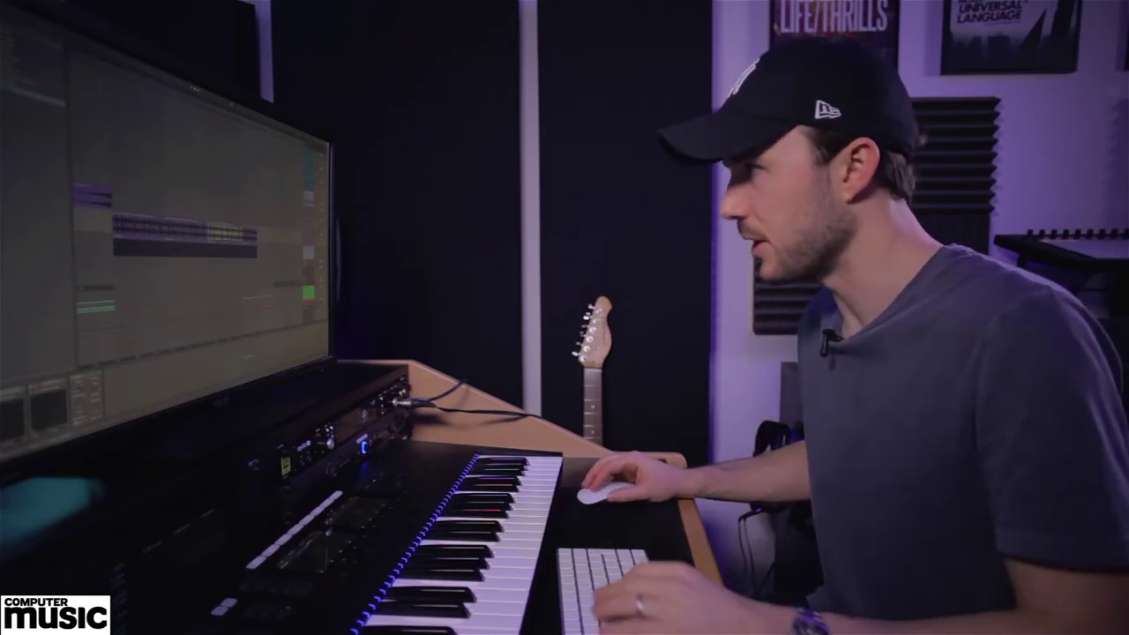
Step: Inspect the transposition of the AMPED track's clip at bar 41 and play it
key(shift+Tab)
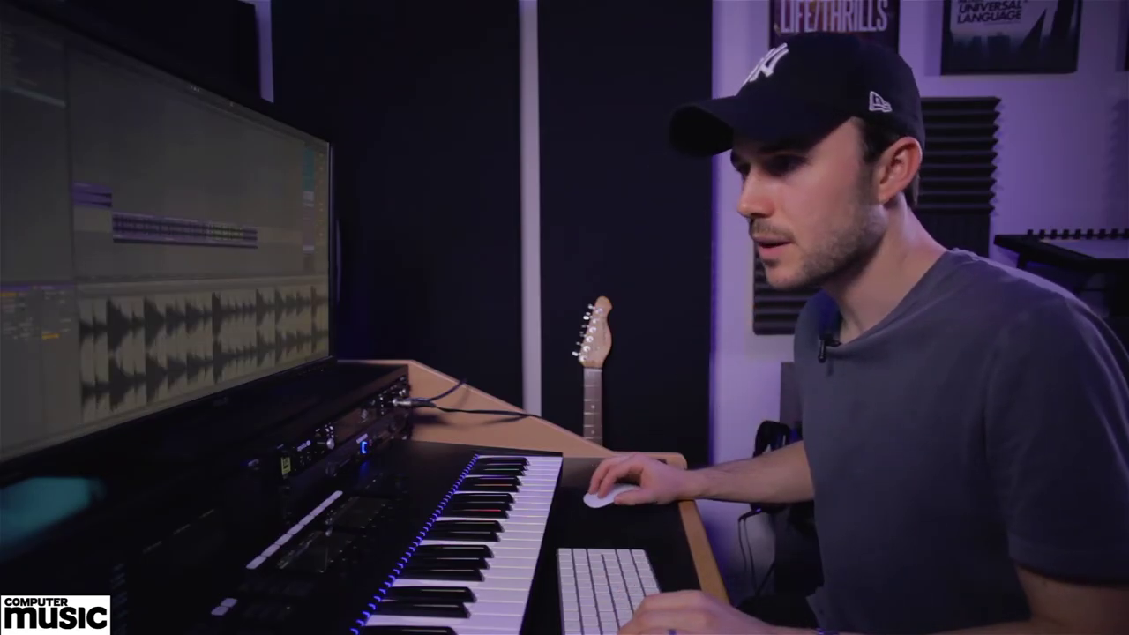
scroll(177, 212, down, 2)
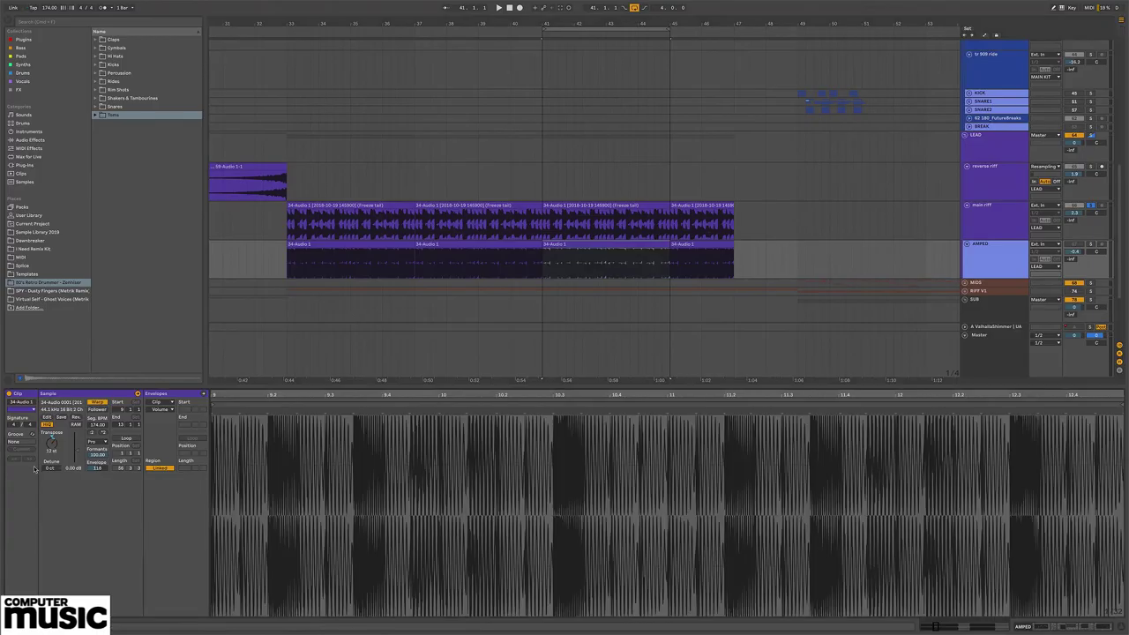
click(53, 448)
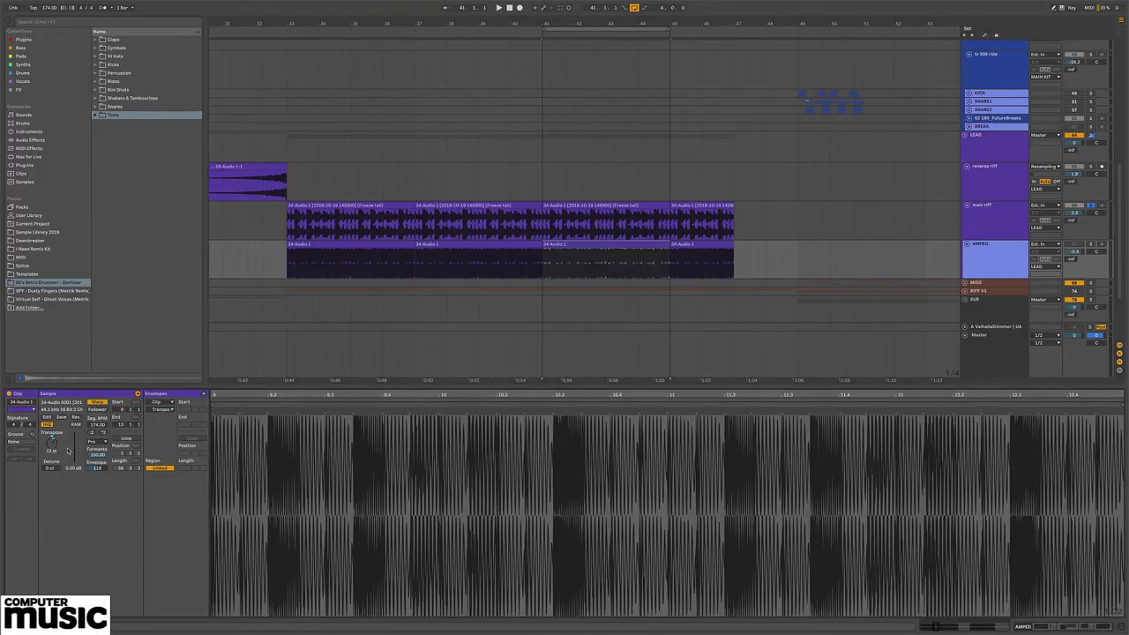
key(space)
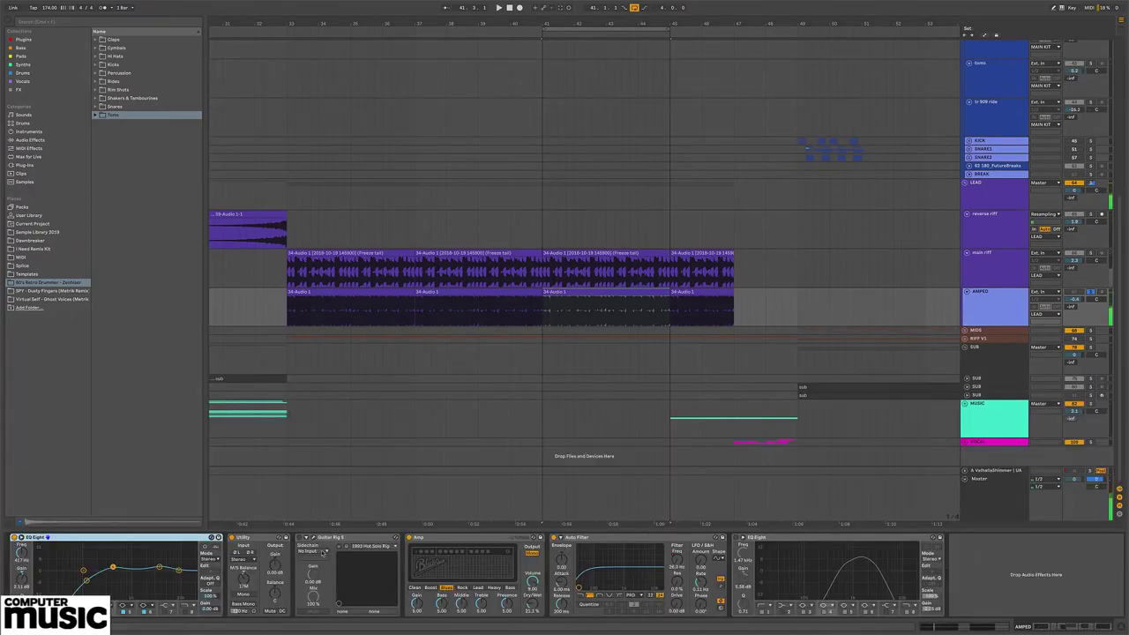
Step: Bypass the AMPED track's effects, including Amp, Auto Filter and EQ Eight
click(945, 555)
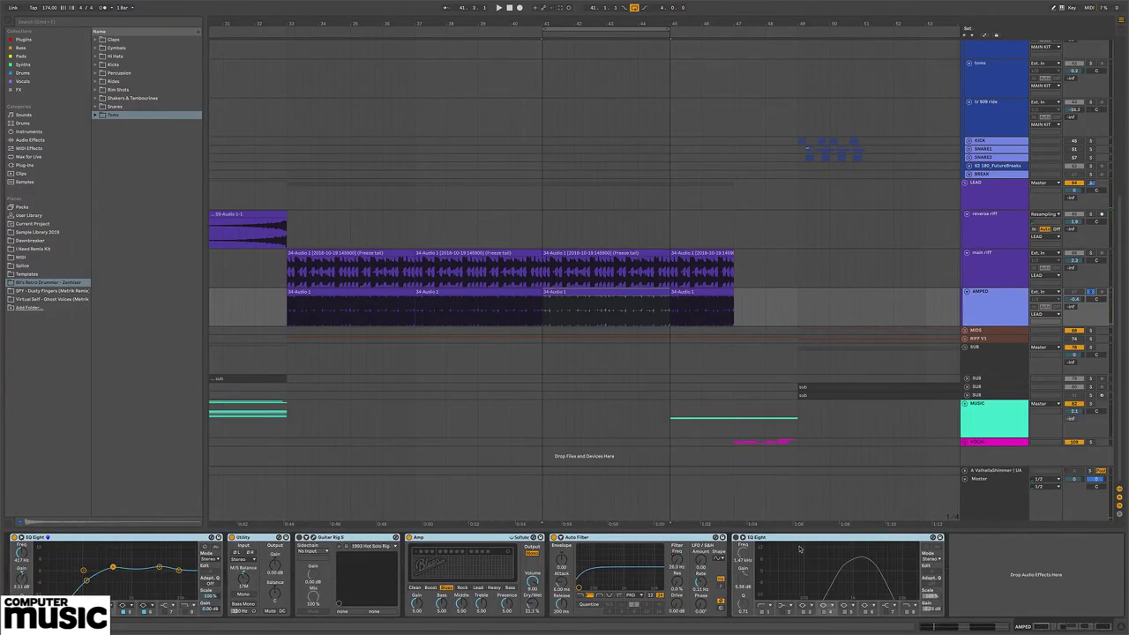
click(377, 541)
click(408, 540)
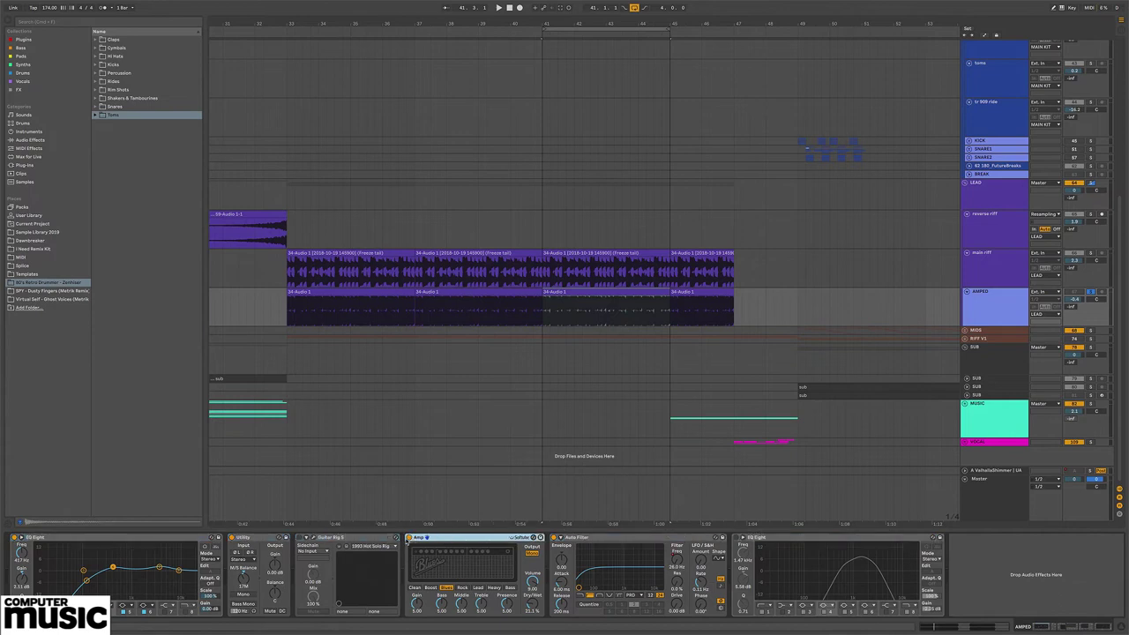
click(552, 537)
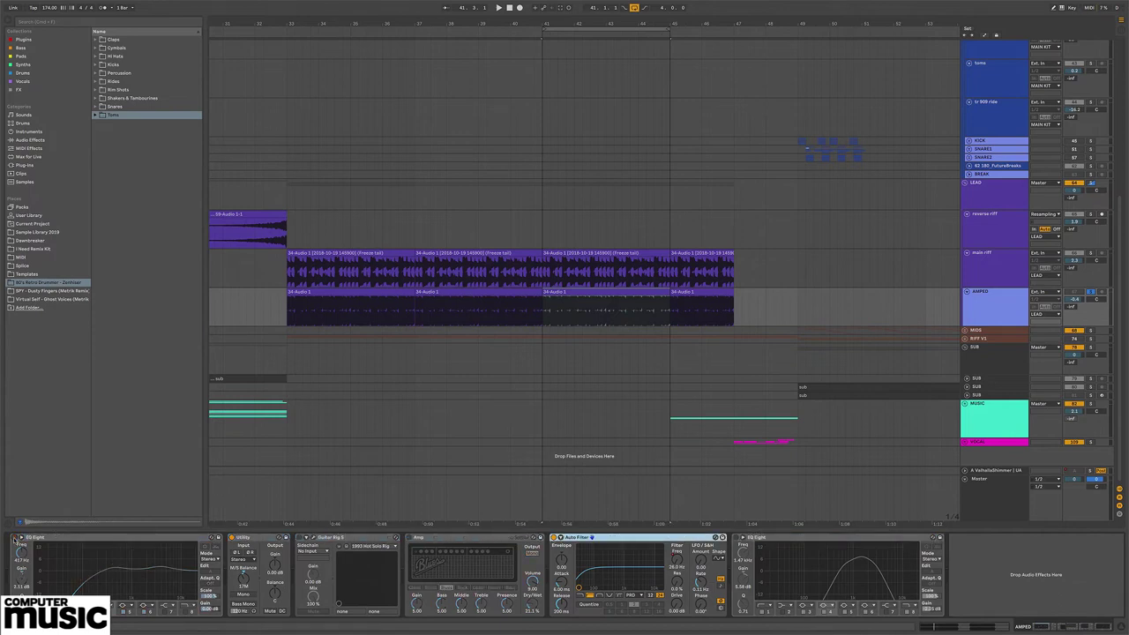
Step: Play the AMPED clip at bar 41 without its effects, check its transposition and return to the effect chain
click(552, 306)
key(space)
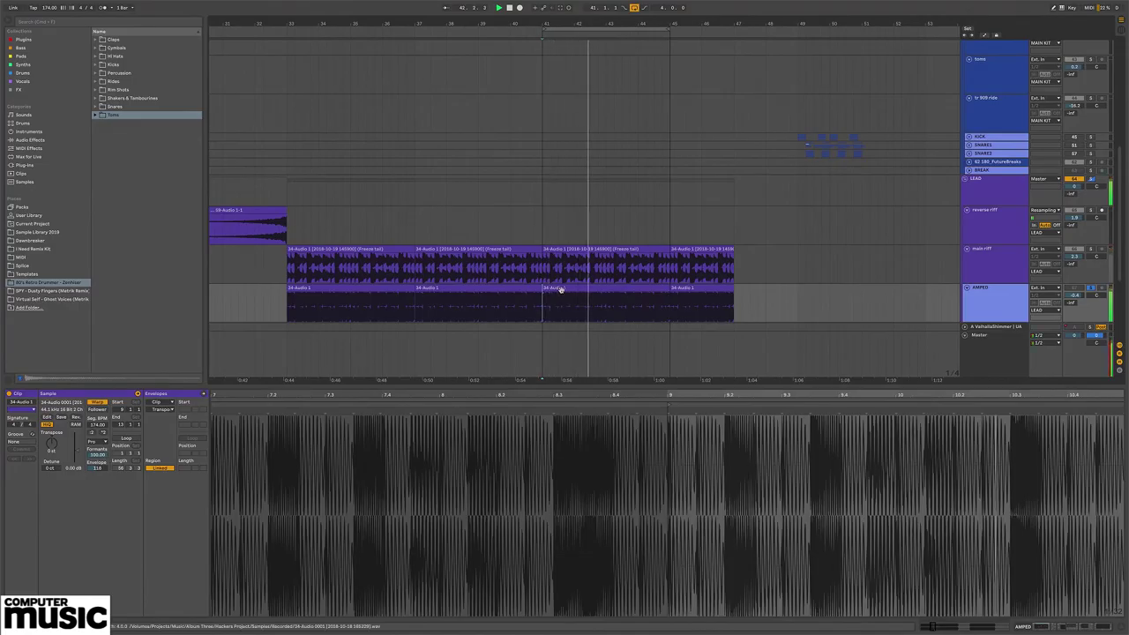
click(59, 448)
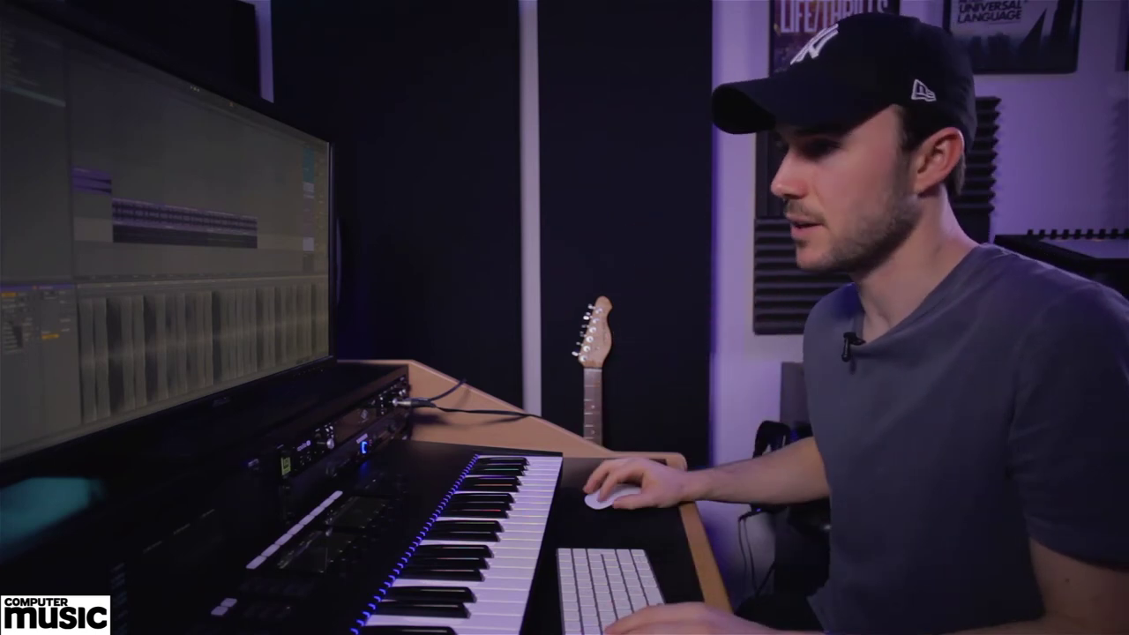
key(shift+Tab)
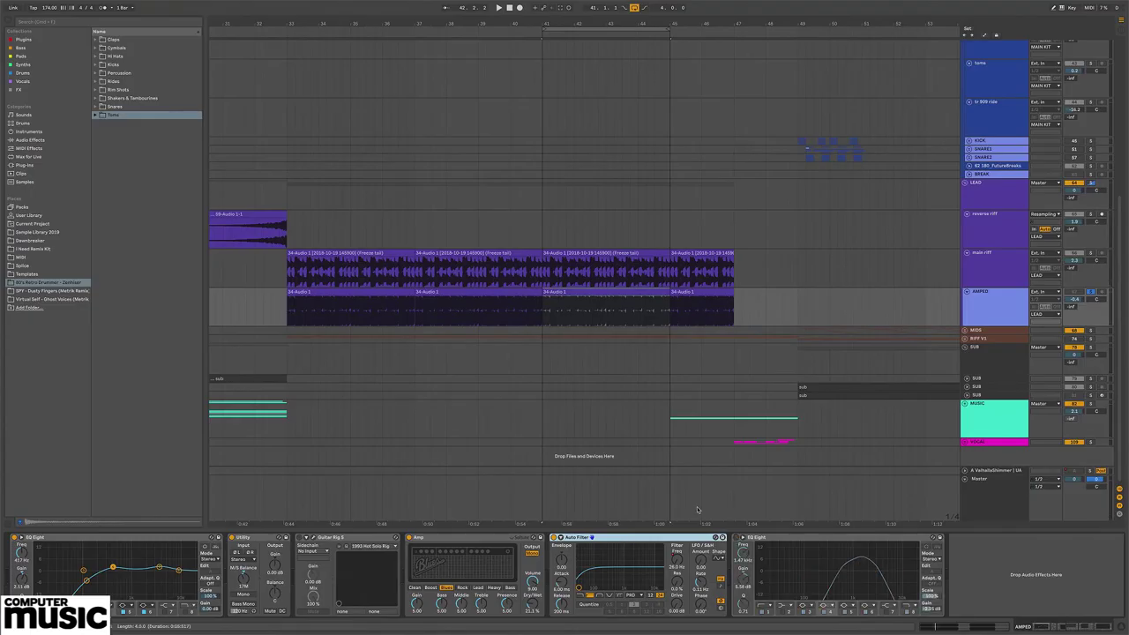
Step: Loop 12 bars from bar 41 and play the main riff from bar 45 into the drop with the MIDS group soloed
drag(301, 308, 790, 310)
drag(927, 303, 605, 299)
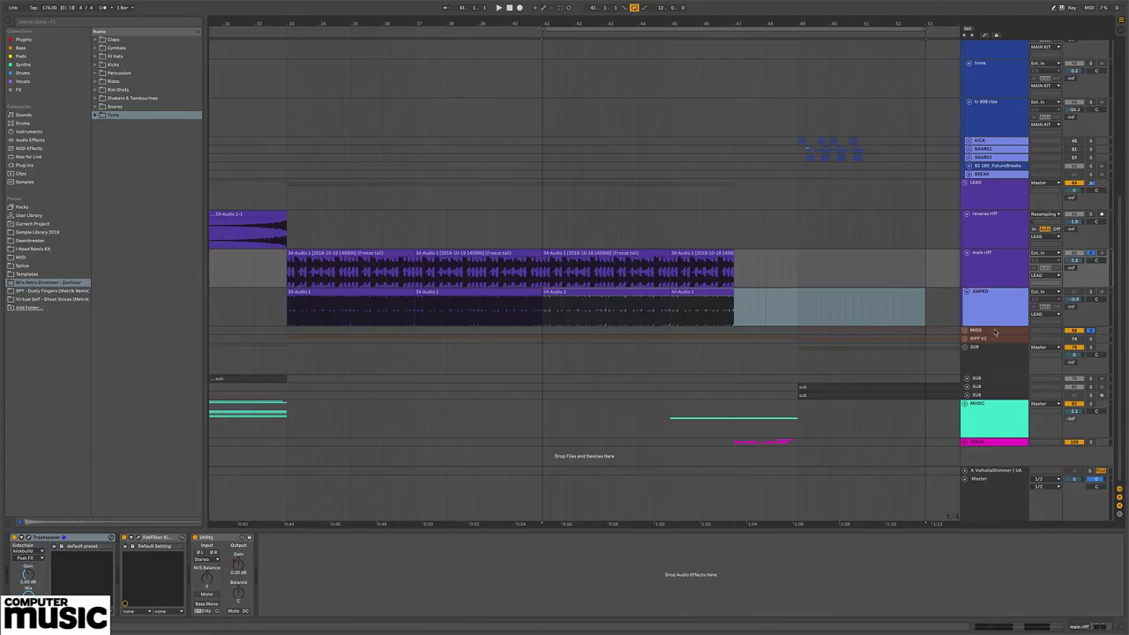
click(995, 332)
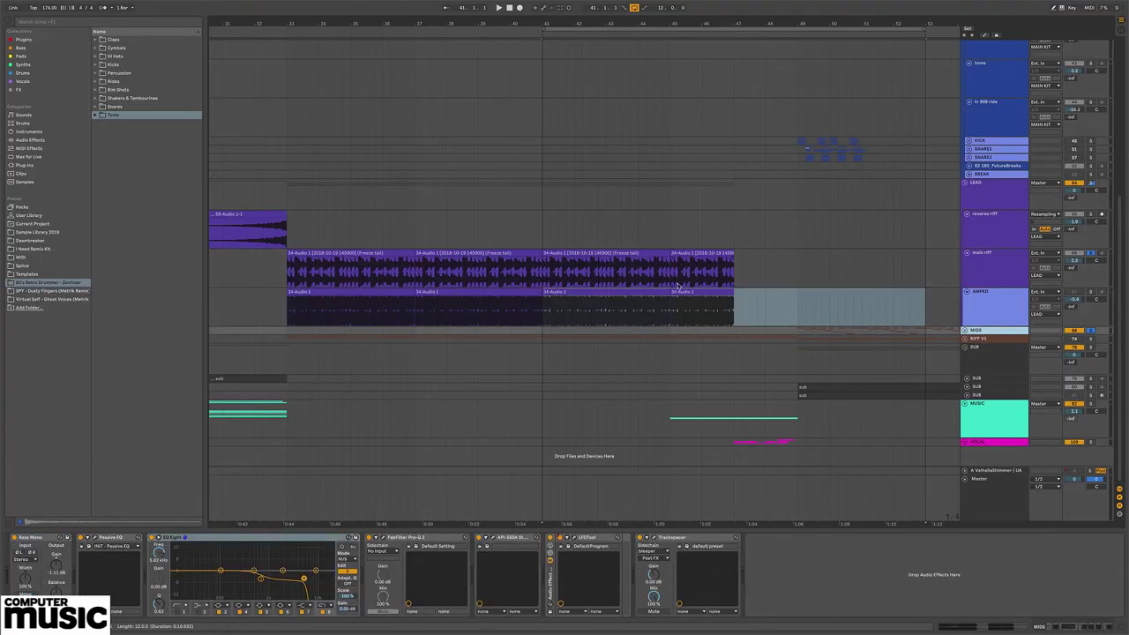
click(670, 281)
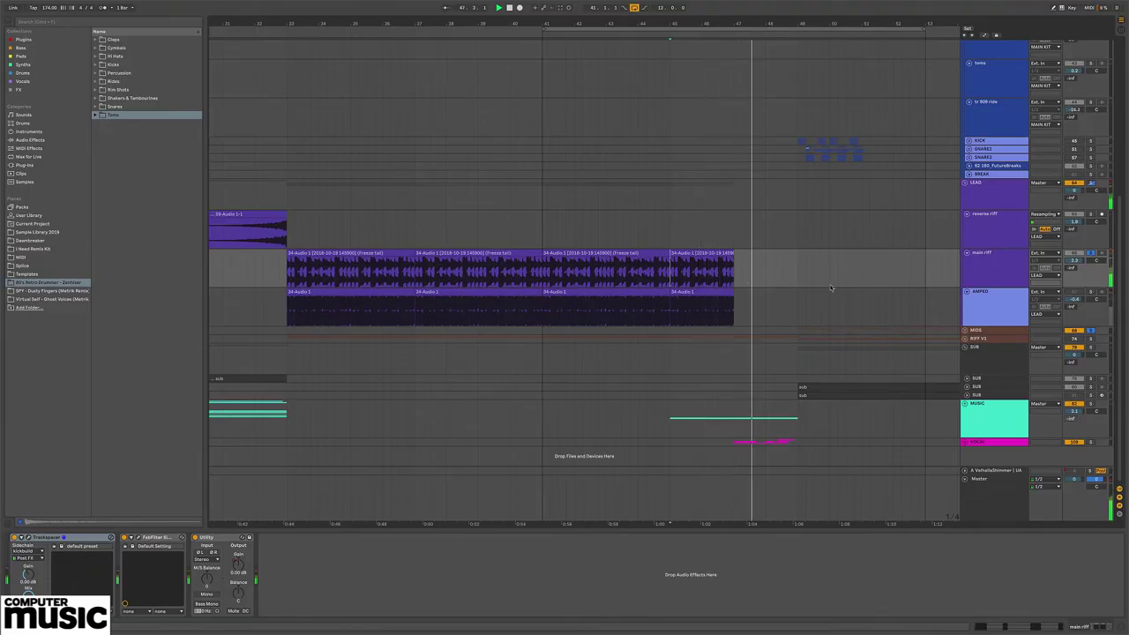
click(995, 330)
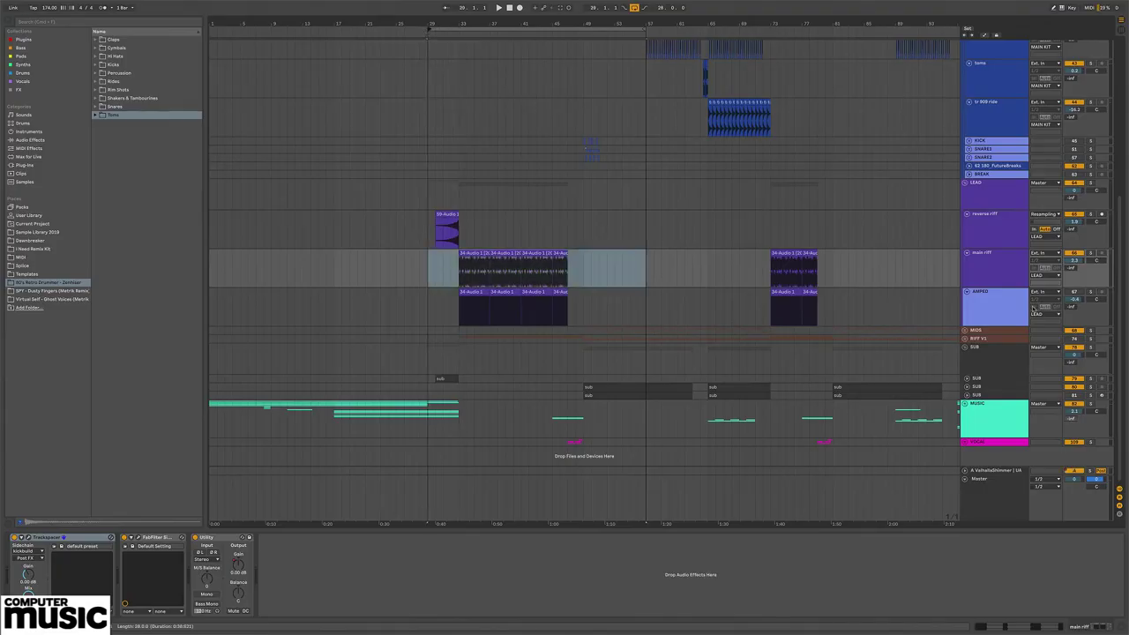
Step: Fold the LEAD and DRUMS groups in the arrangement
click(986, 184)
click(965, 183)
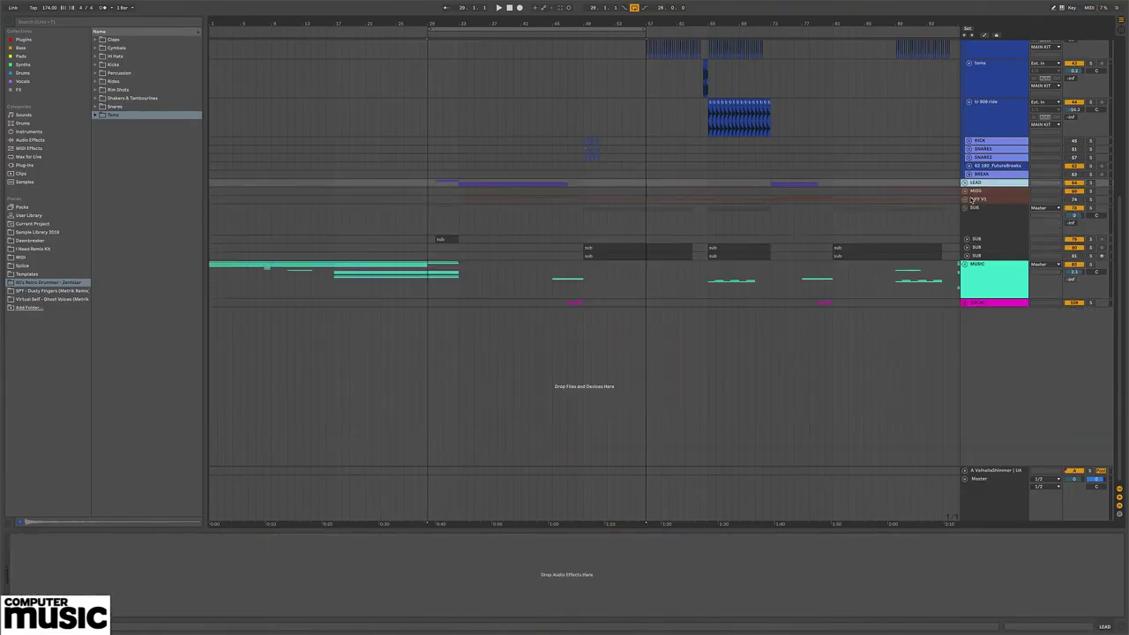
scroll(978, 222, up, 5)
click(964, 75)
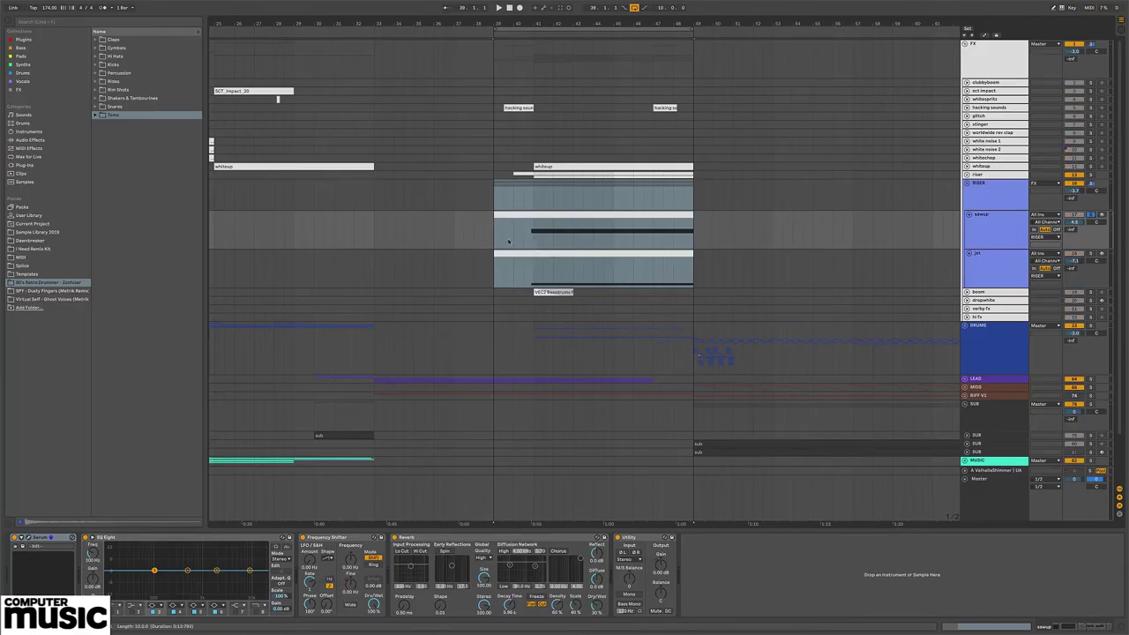
Step: Open the Serum synth on the RISER group's sweep track, move its window clear of the clips and play the riser
click(524, 242)
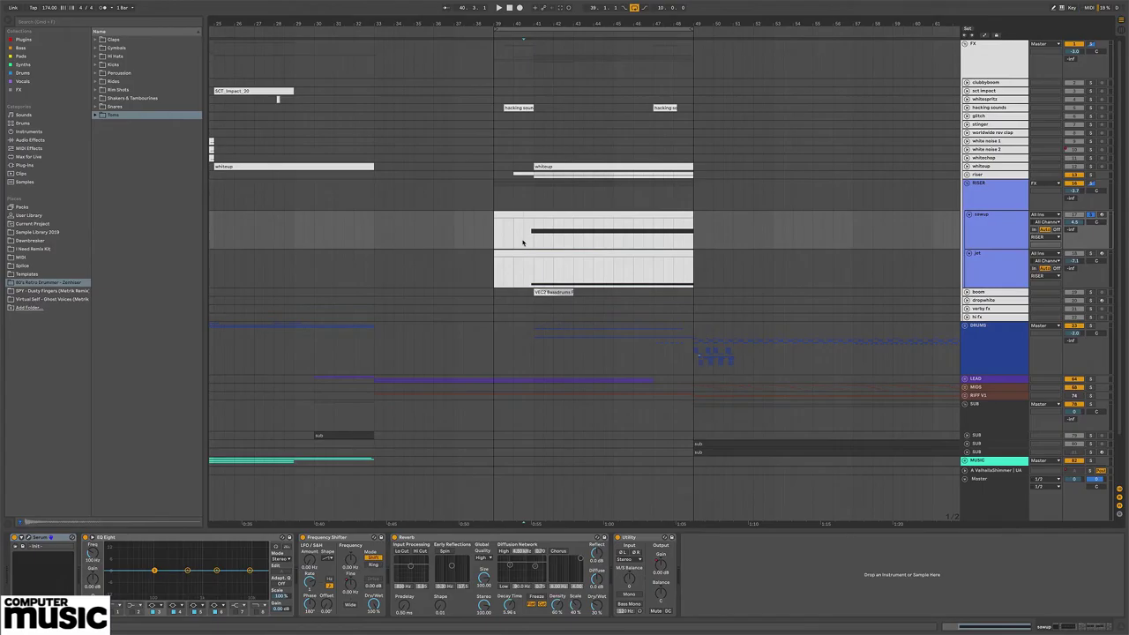
click(28, 537)
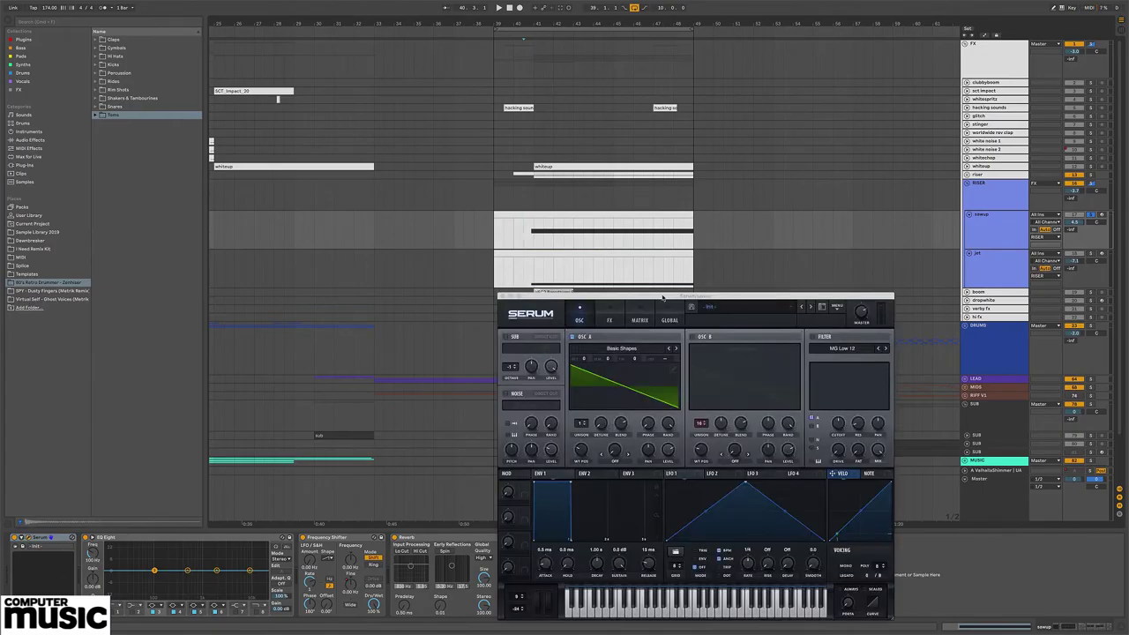
drag(663, 298, 815, 276)
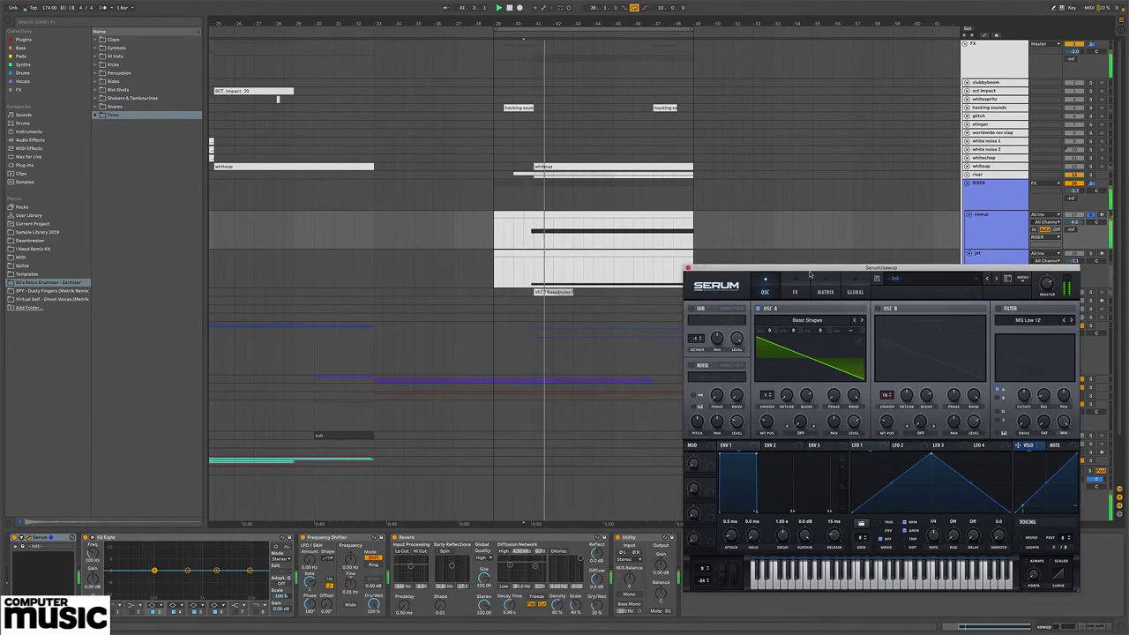
Step: Open the sawup clip's pitch bend envelope with the Serum window moved aside, play it and examine the start of the note
key(space)
double_click(603, 214)
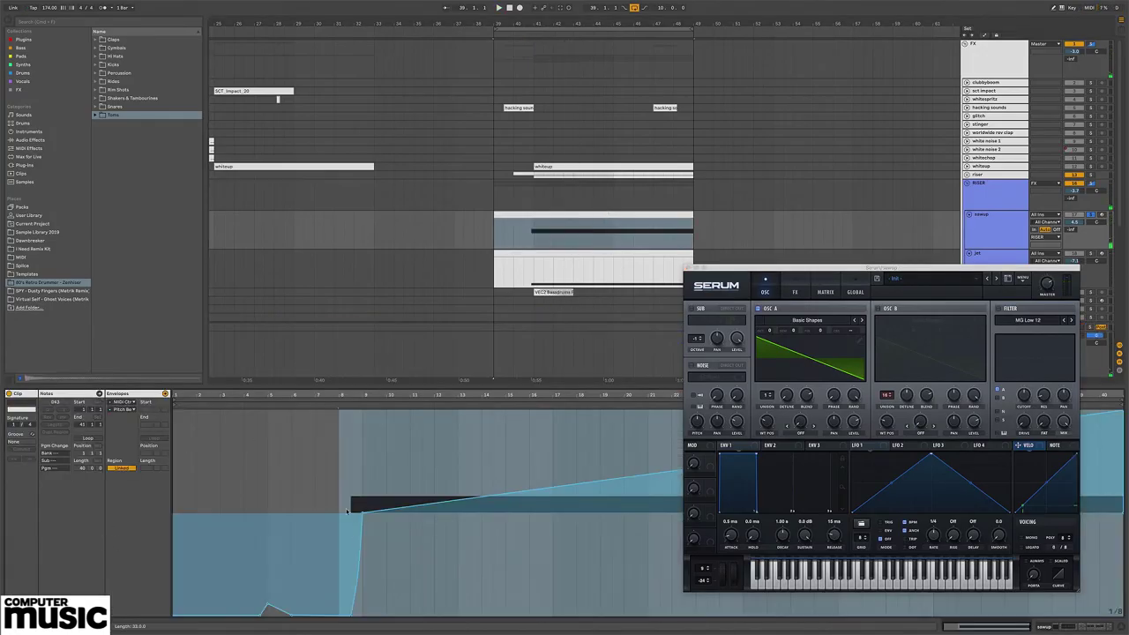
drag(723, 270, 899, 298)
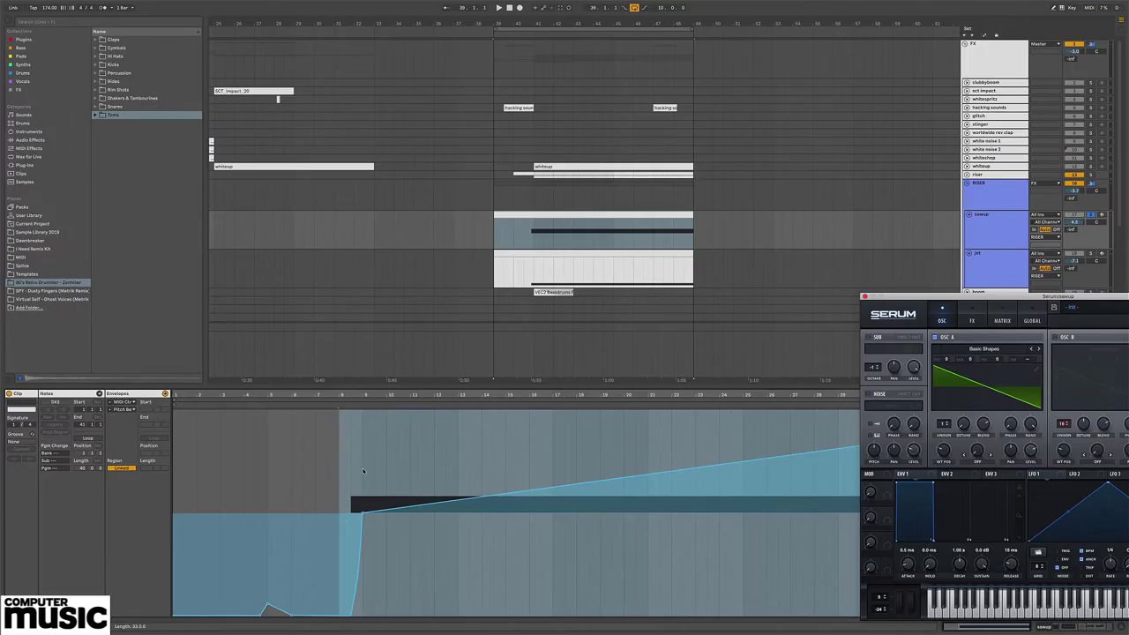
click(343, 469)
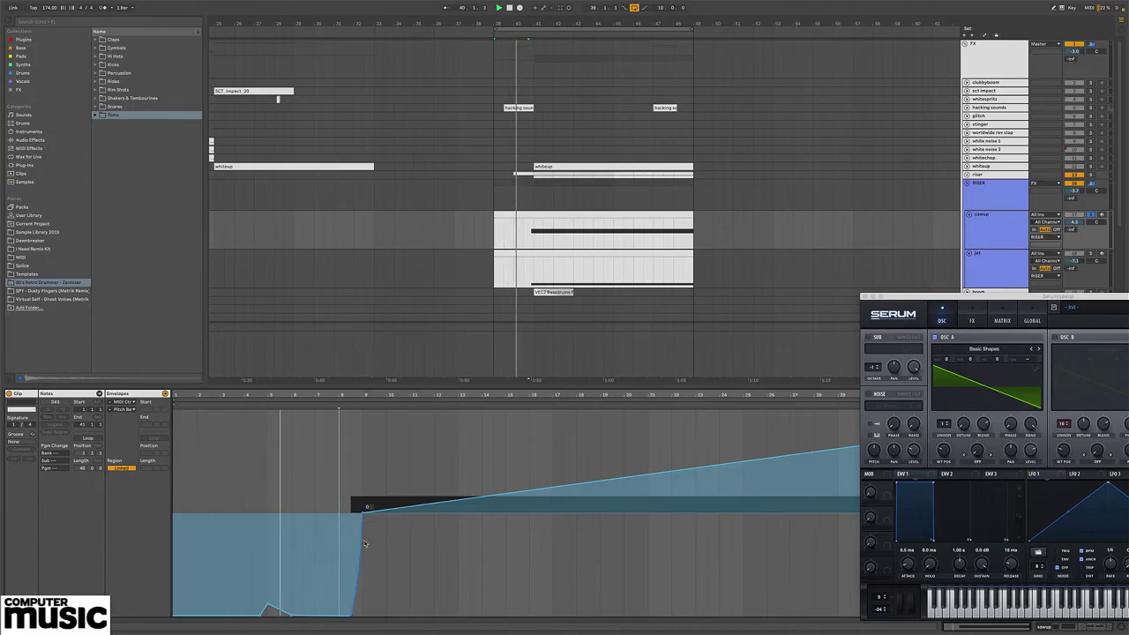
key(plus)
key(plus)
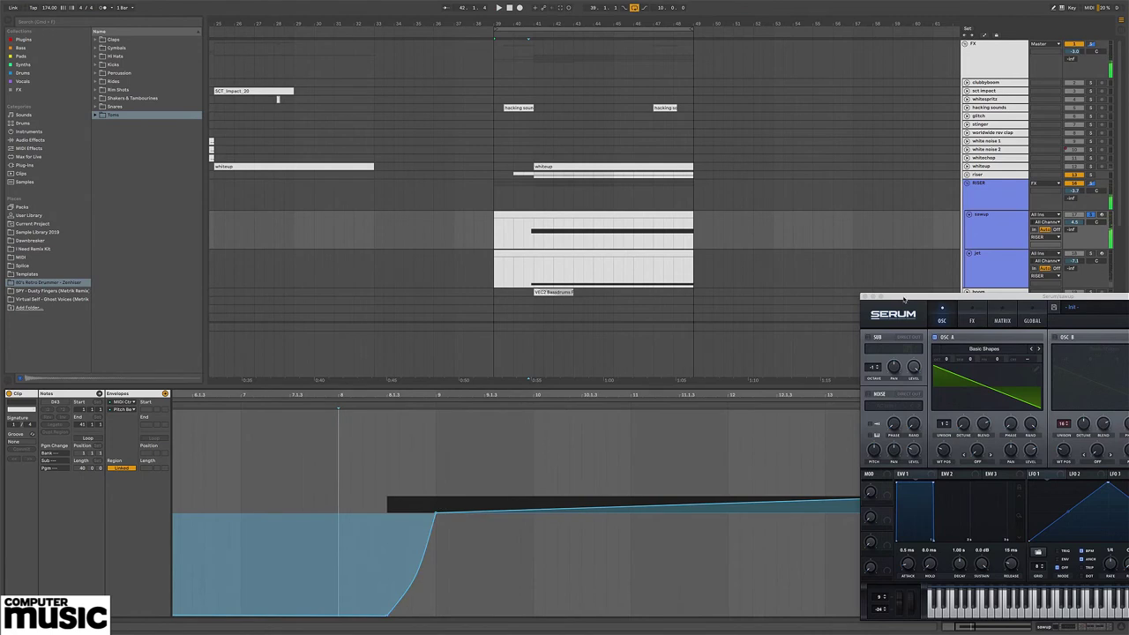
Step: Move the Serum window clear of the envelope, examine the pitch bend rise, and play the riser with its Frequency Shifter Fine automation shown
drag(904, 300, 360, 128)
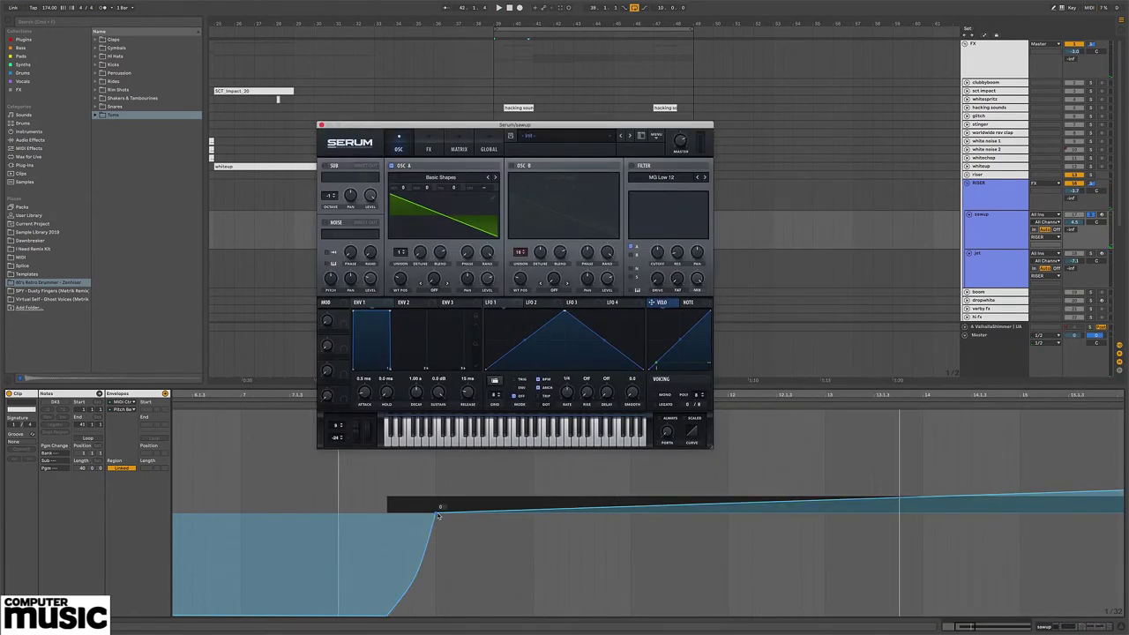
scroll(574, 499, right, 15)
scroll(577, 500, right, 3)
scroll(579, 498, left, 15)
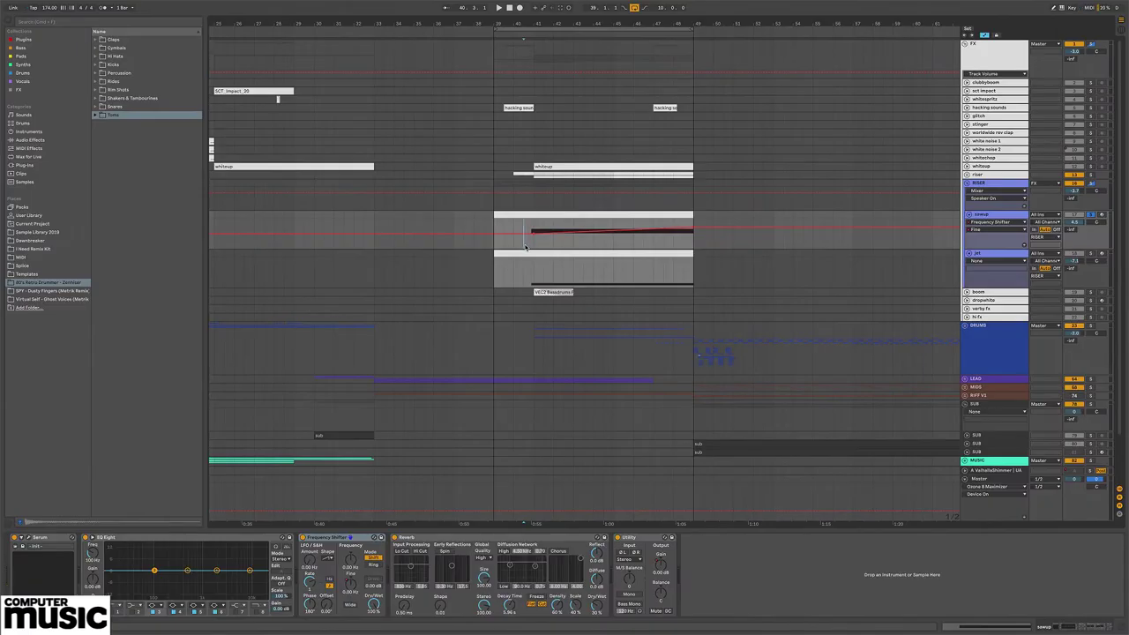
scroll(526, 246, up, 2)
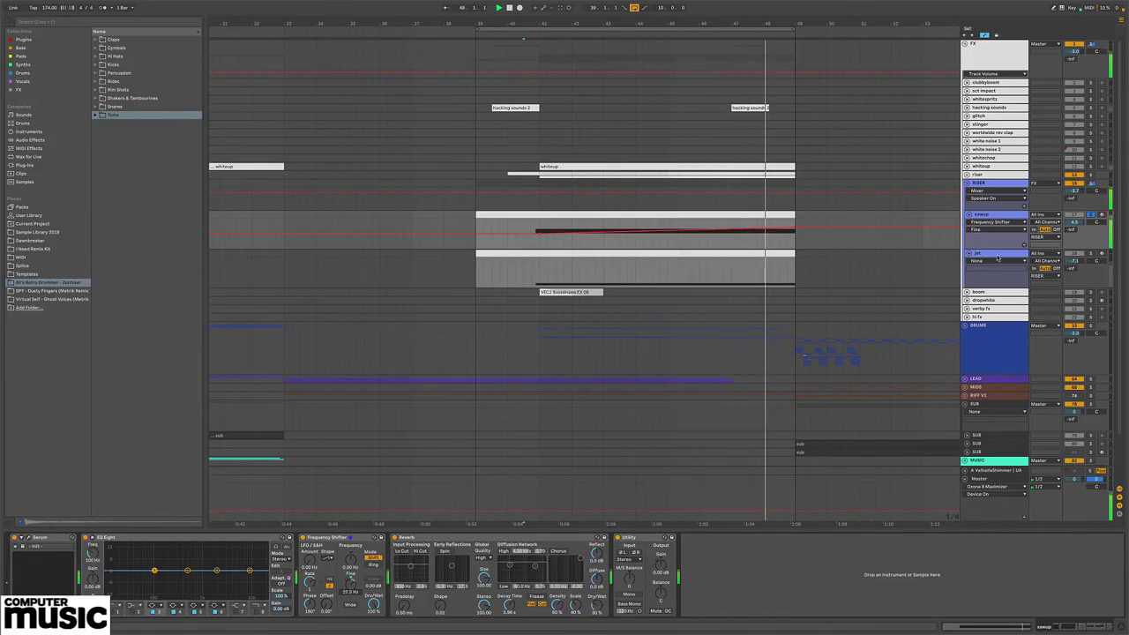
Step: Solo the jet track instead of sawup, view its Serum synth, and hide the plug-in window
click(995, 256)
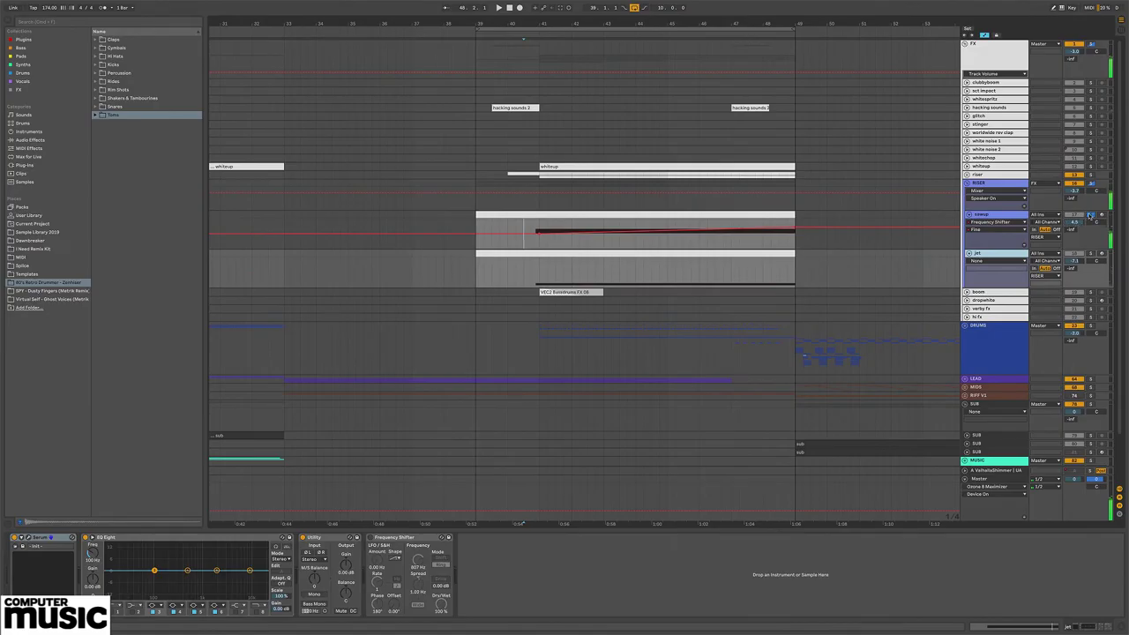
click(1079, 254)
click(28, 538)
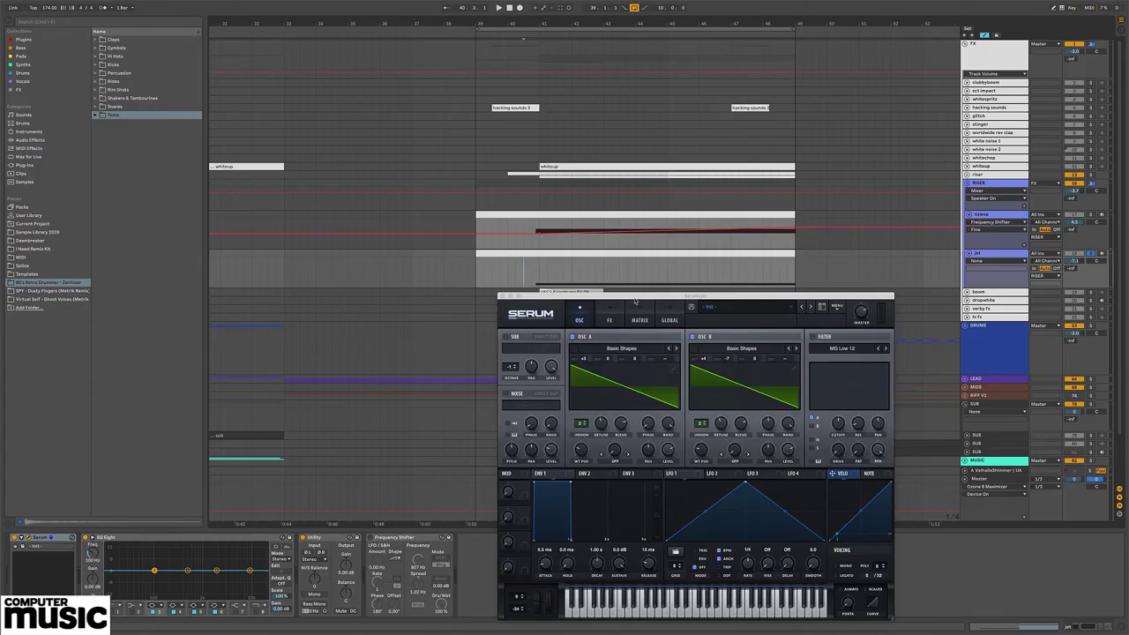
drag(634, 302, 635, 289)
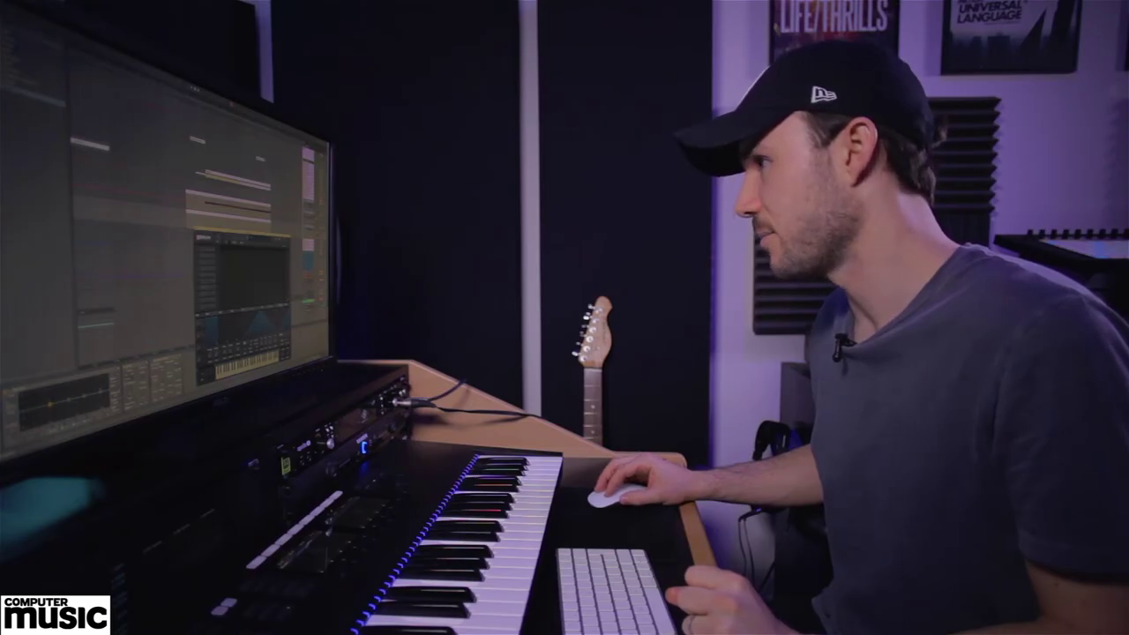
key(ctrl+alt+p)
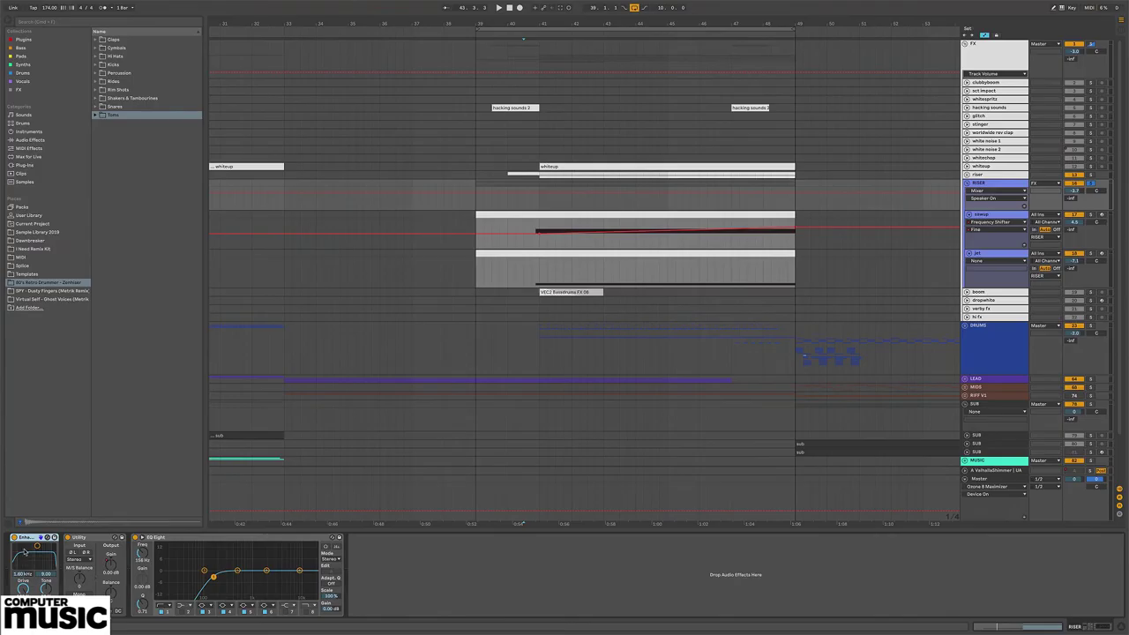
key(a)
key(a)
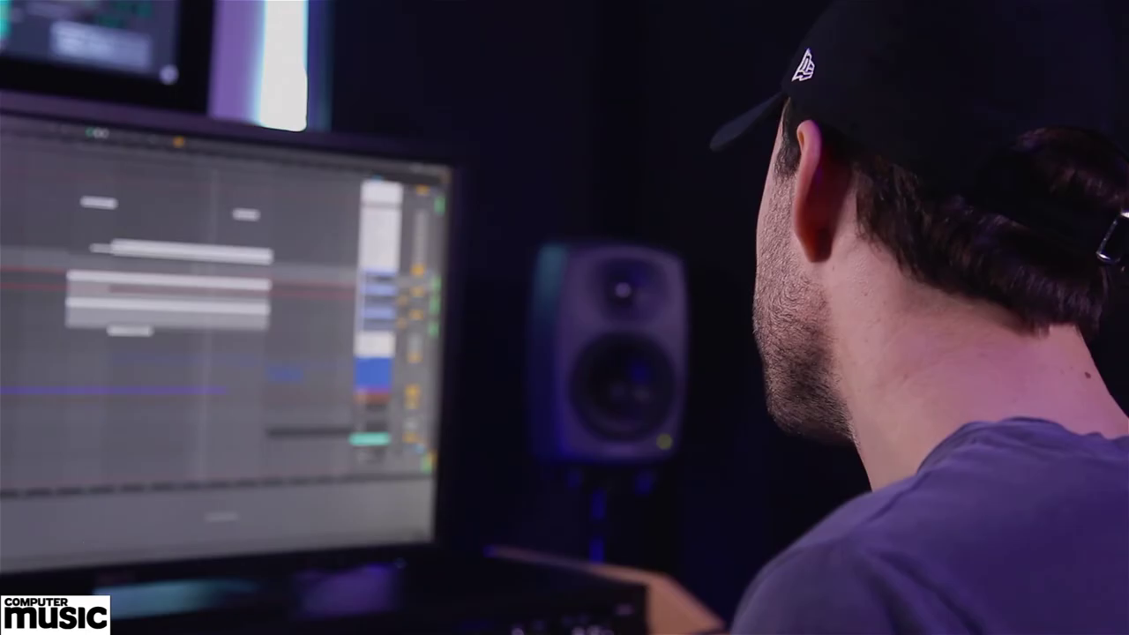
click(168, 265)
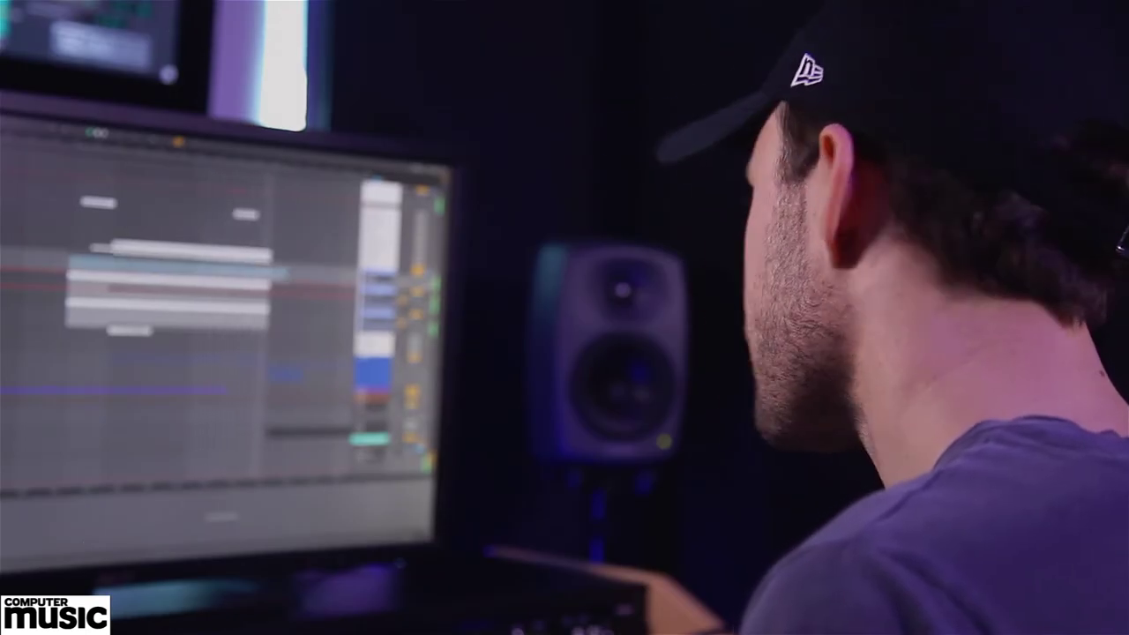
click(168, 299)
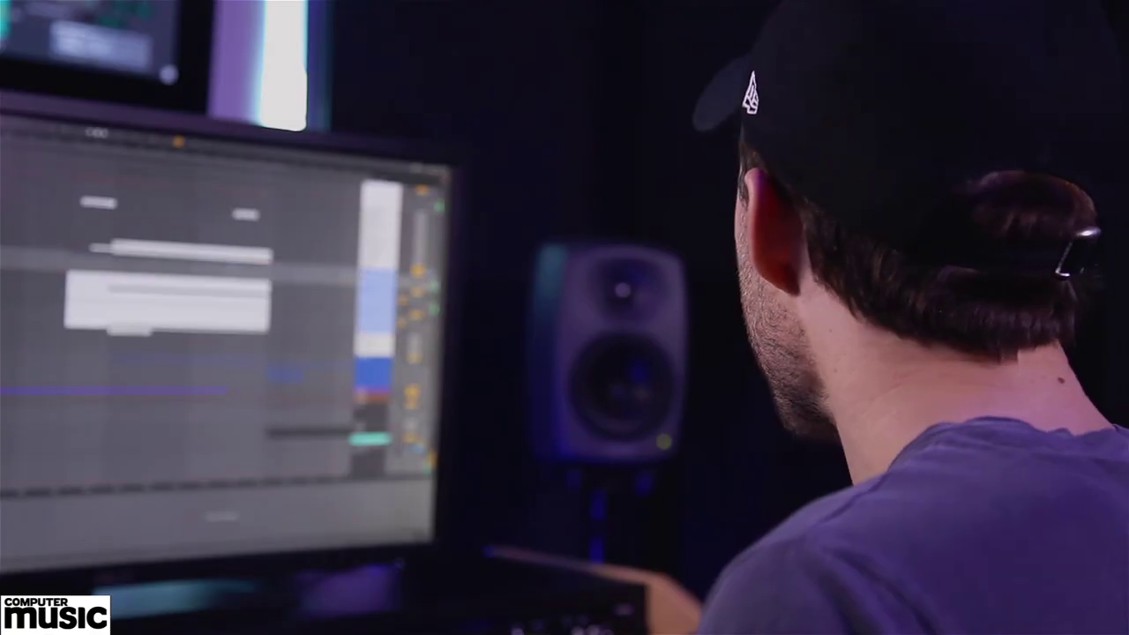
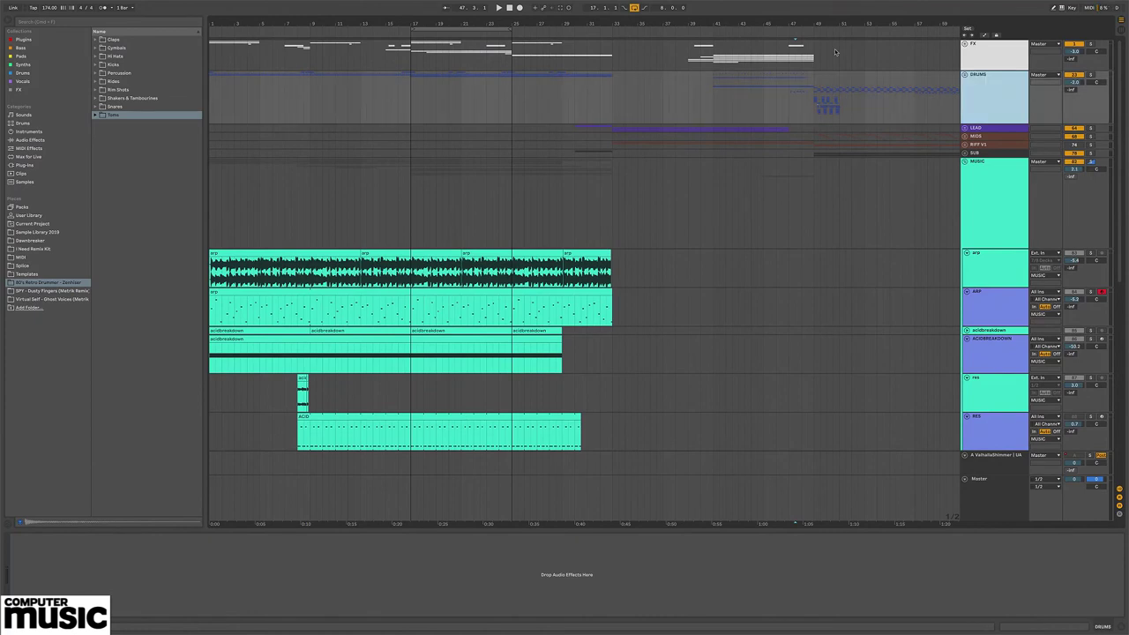
Step: Unfold the FX group, loop the first 32 bars and play the group soloed
click(971, 61)
click(228, 90)
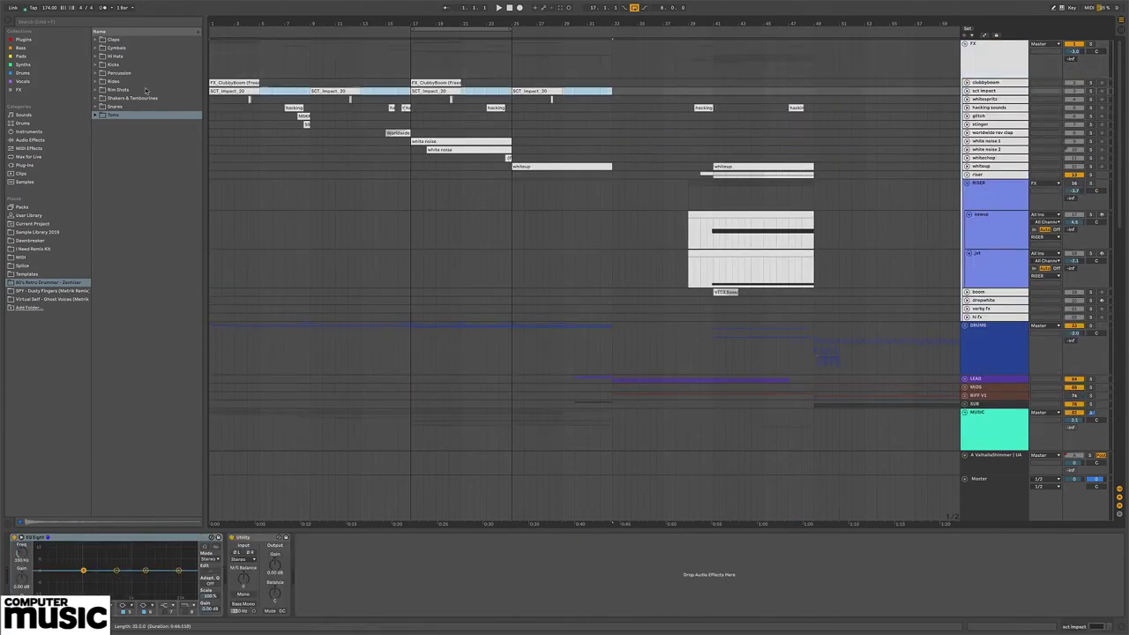
click(1010, 75)
key(space)
Step: Unfold and enlarge the hacking sounds track to inspect its clips' waveforms
click(984, 105)
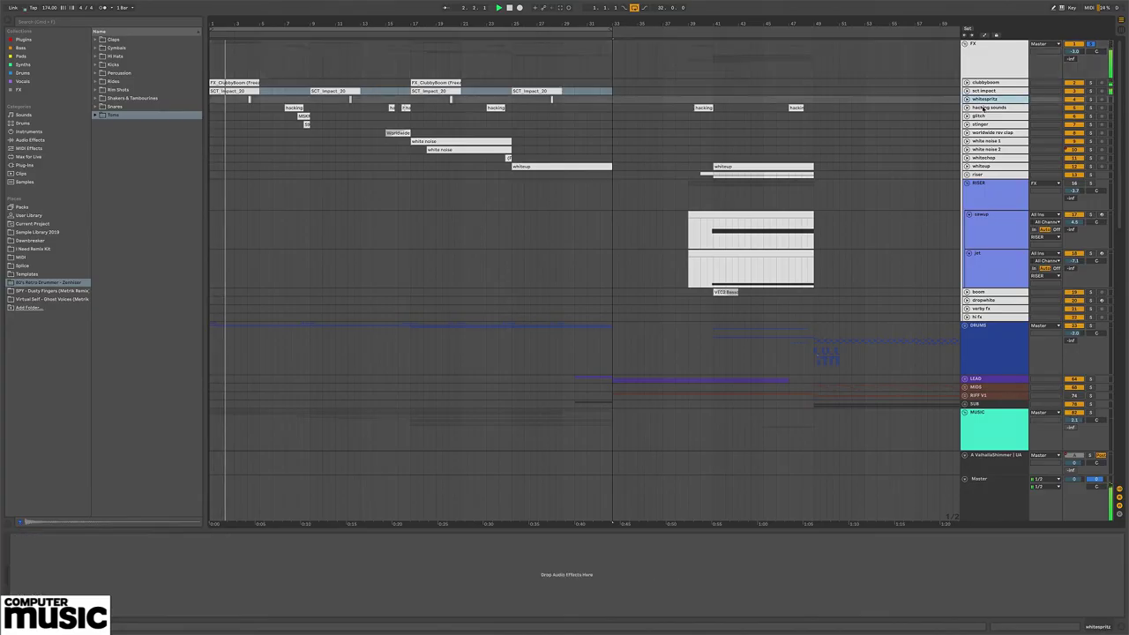
scroll(291, 174, up, 6)
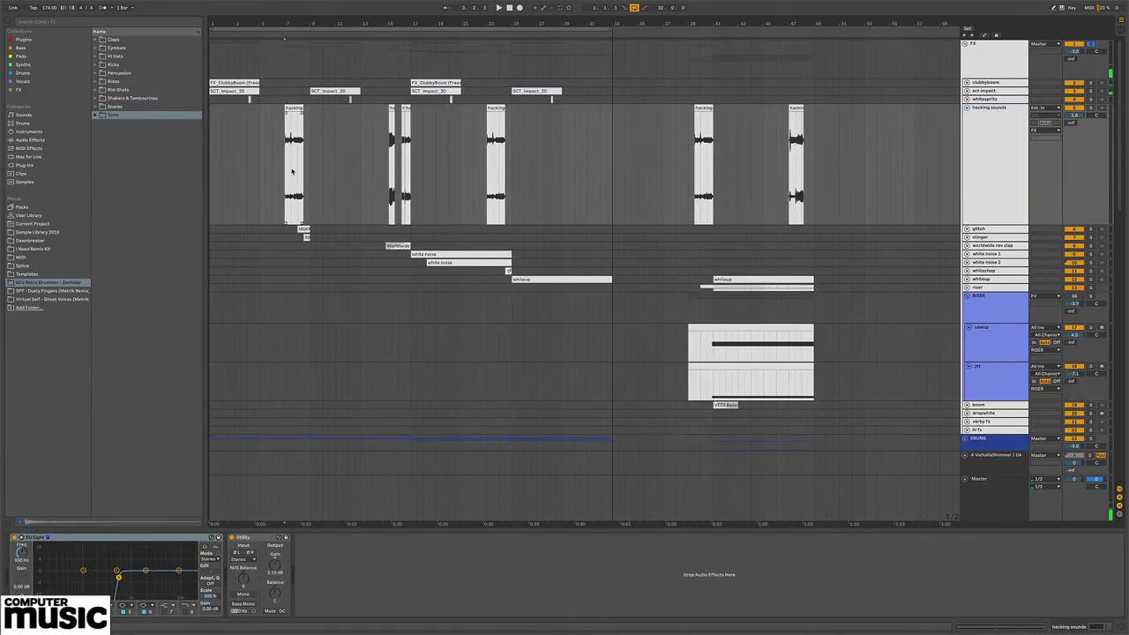
click(986, 144)
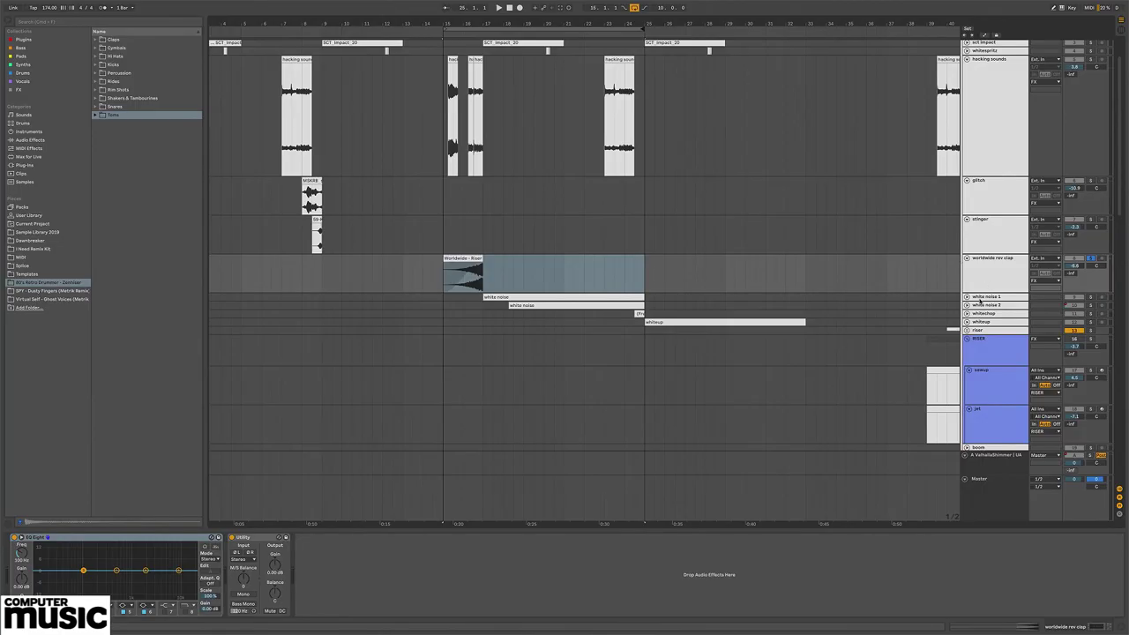
Step: Unfold the white noise 1 and white noise 2 tracks and play them soloed together with the worldwide rev clap
drag(979, 300, 970, 370)
shift+click(992, 265)
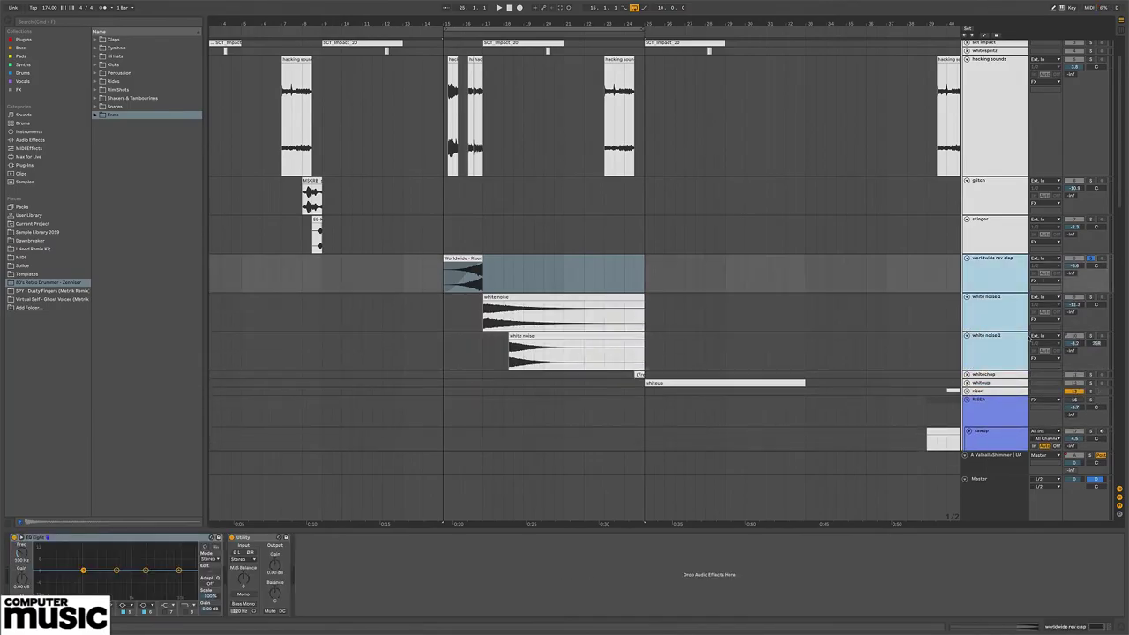
click(1091, 336)
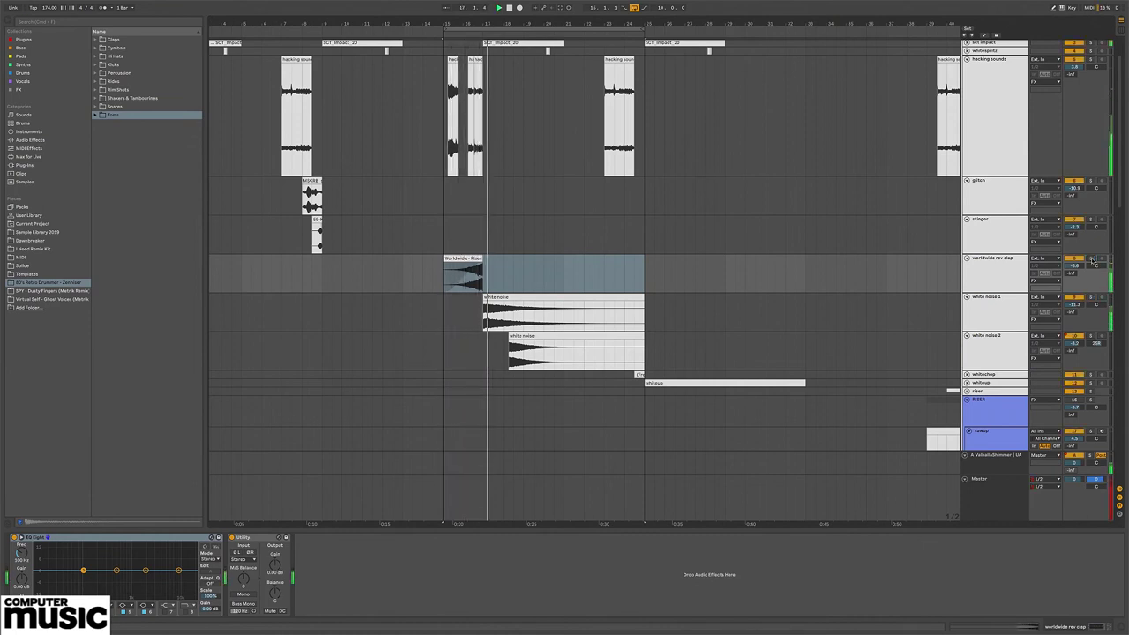
click(968, 356)
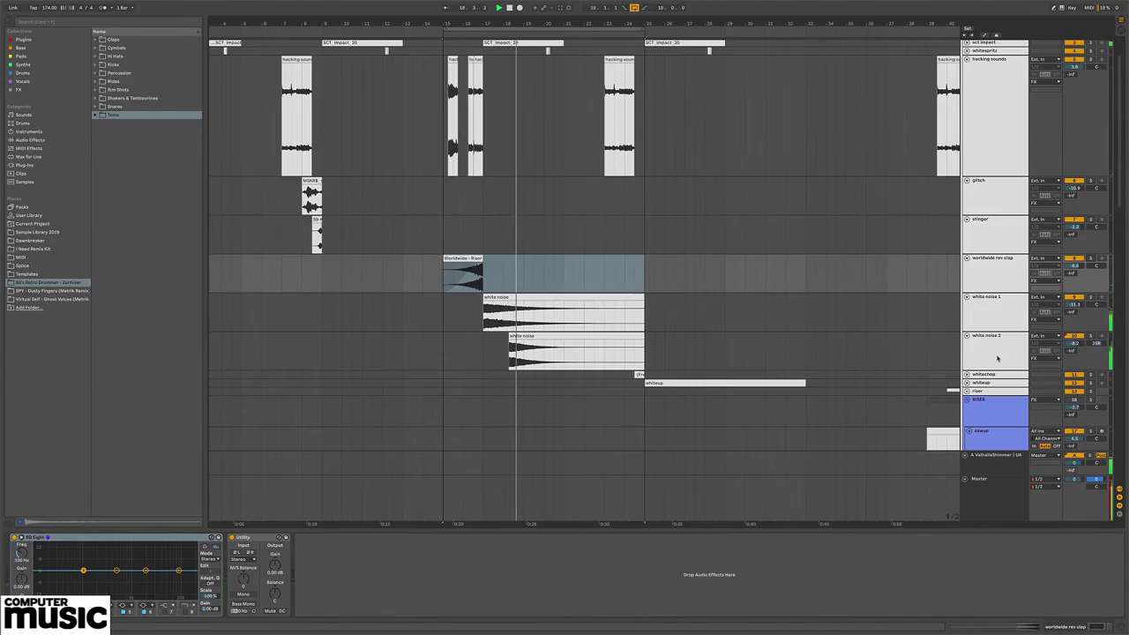
shift+click(975, 258)
click(991, 310)
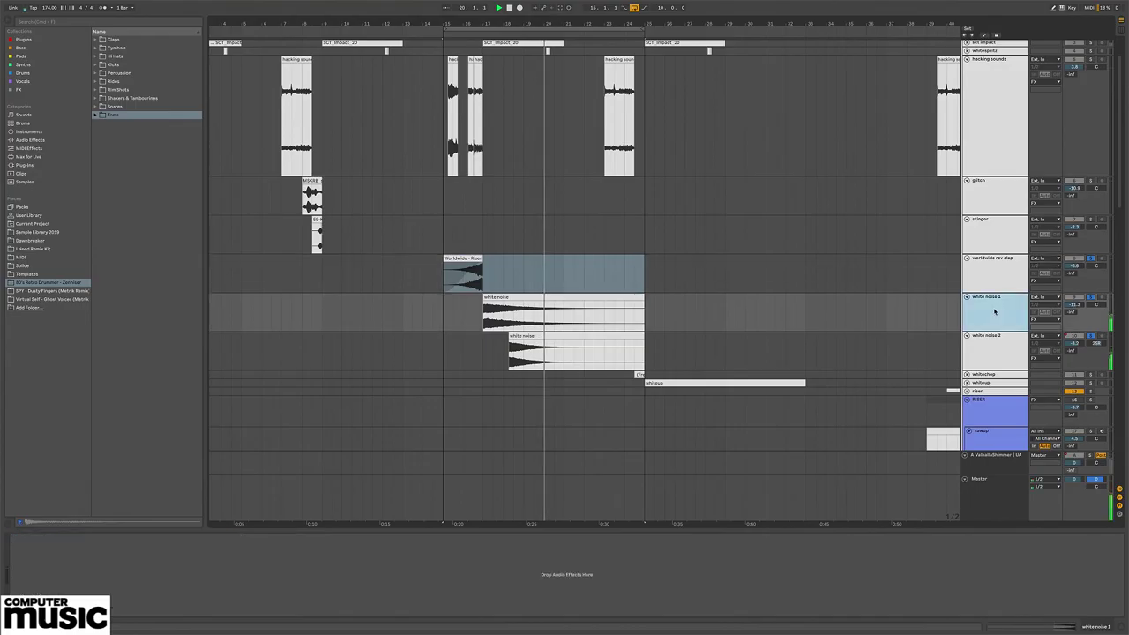
Step: Unfold the whitechop track and play it soloed with the noise layers, looping four bars from 23.4
click(470, 369)
key(space)
scroll(882, 357, down, 1)
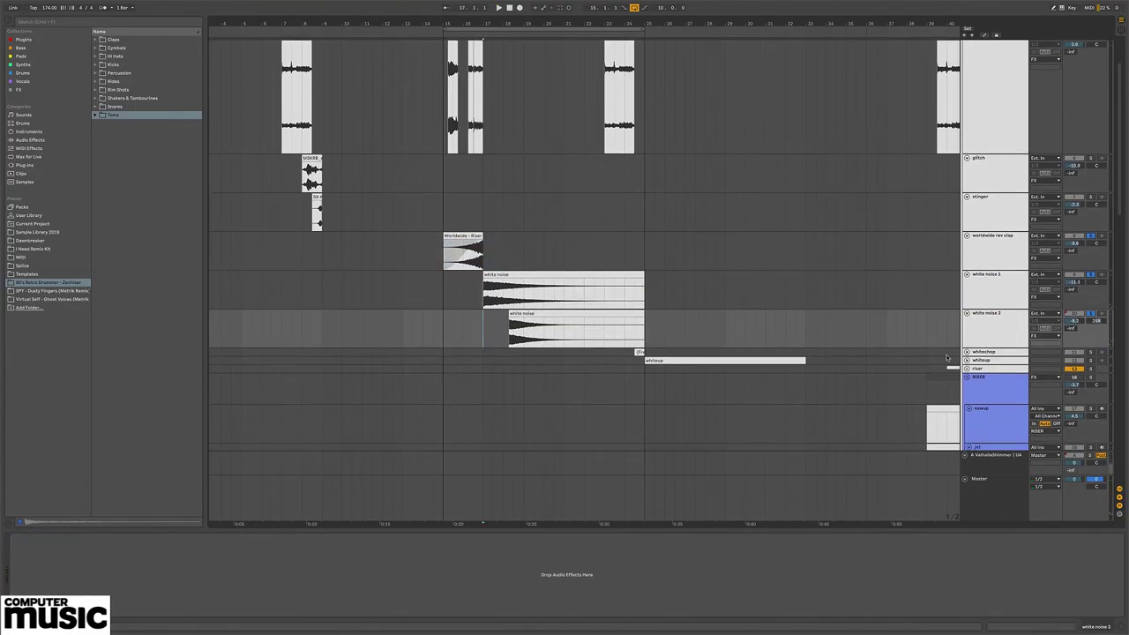
click(995, 353)
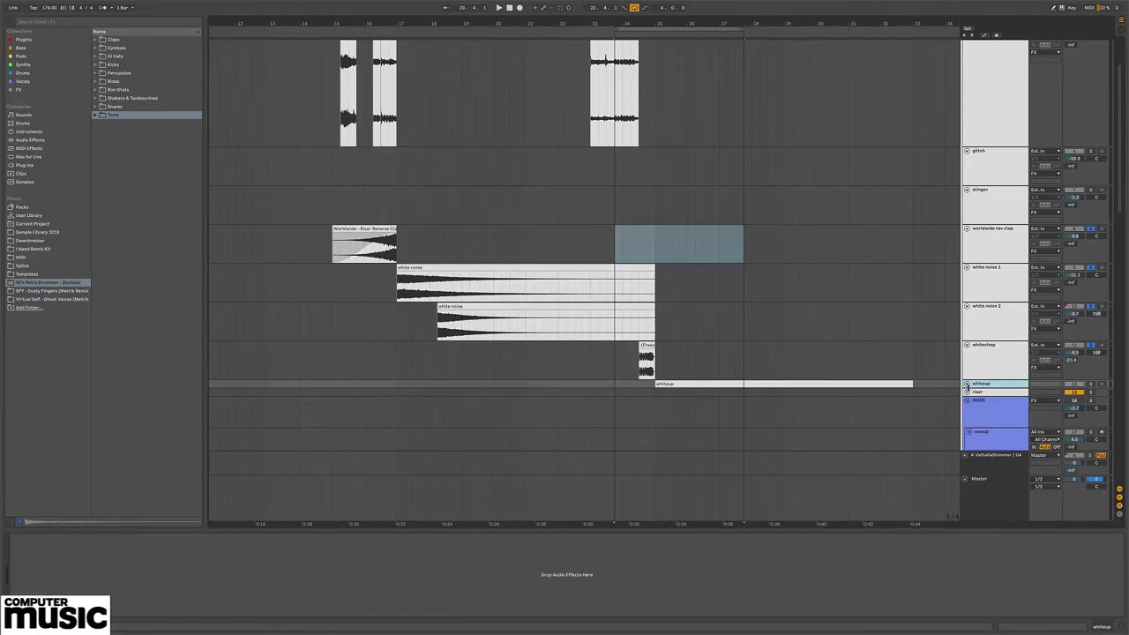
click(879, 356)
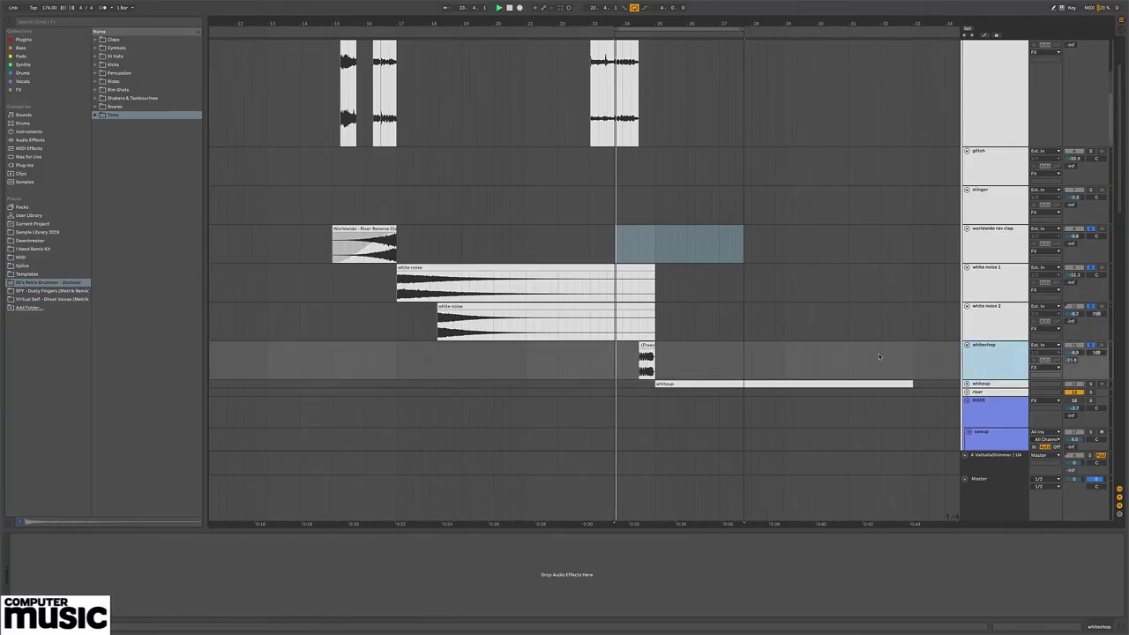
Step: Unsolo the noise layers, loop nine bars from bar 16 and play all the FX layers together from bar 20
click(1076, 345)
drag(369, 361, 656, 357)
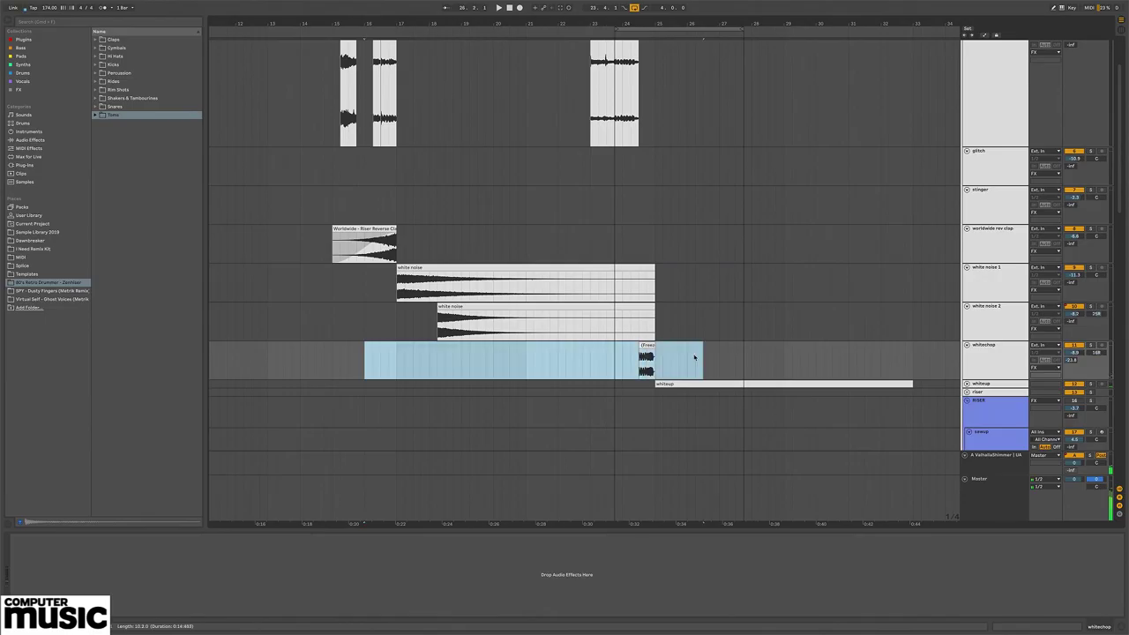
scroll(519, 382, up, 3)
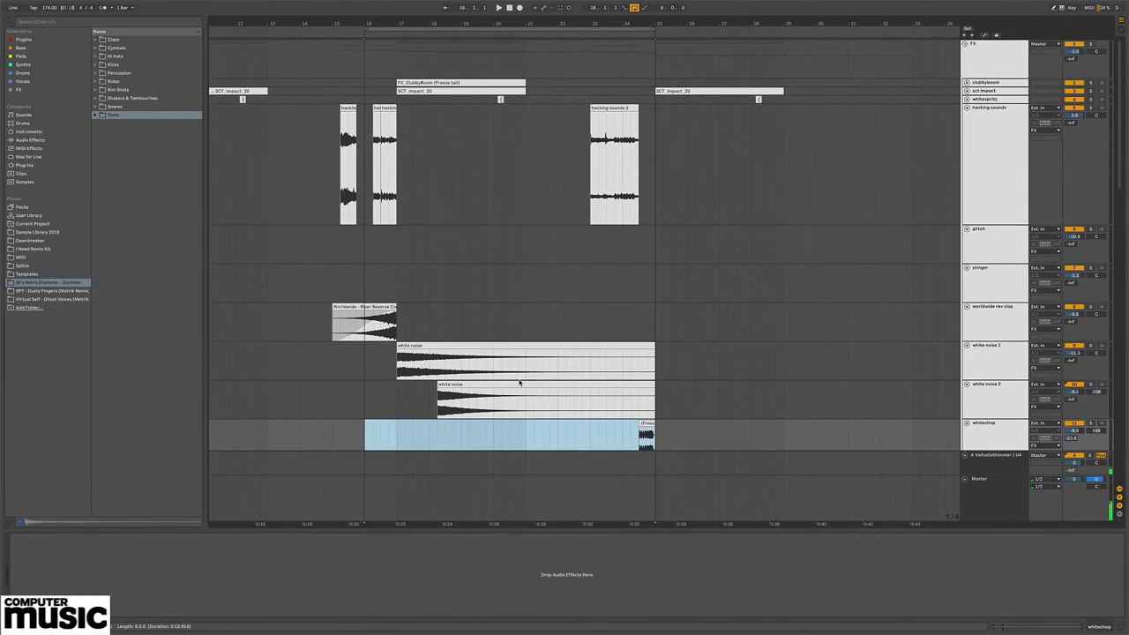
click(494, 146)
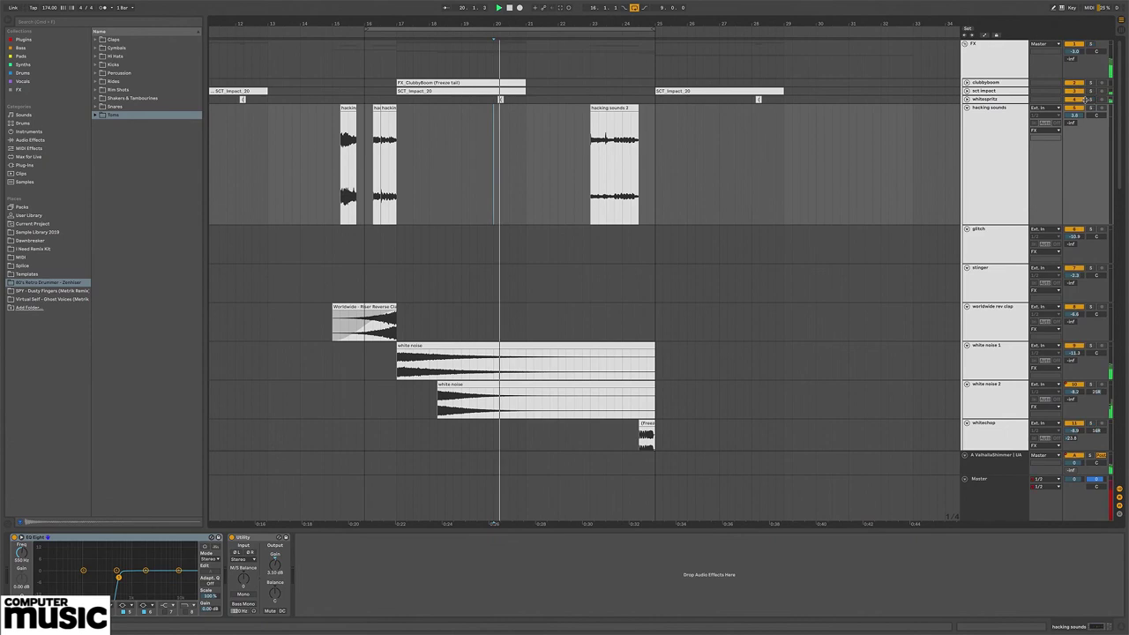
Step: Play the whiteup riser soloed, looping eight bars from bar 29
click(646, 313)
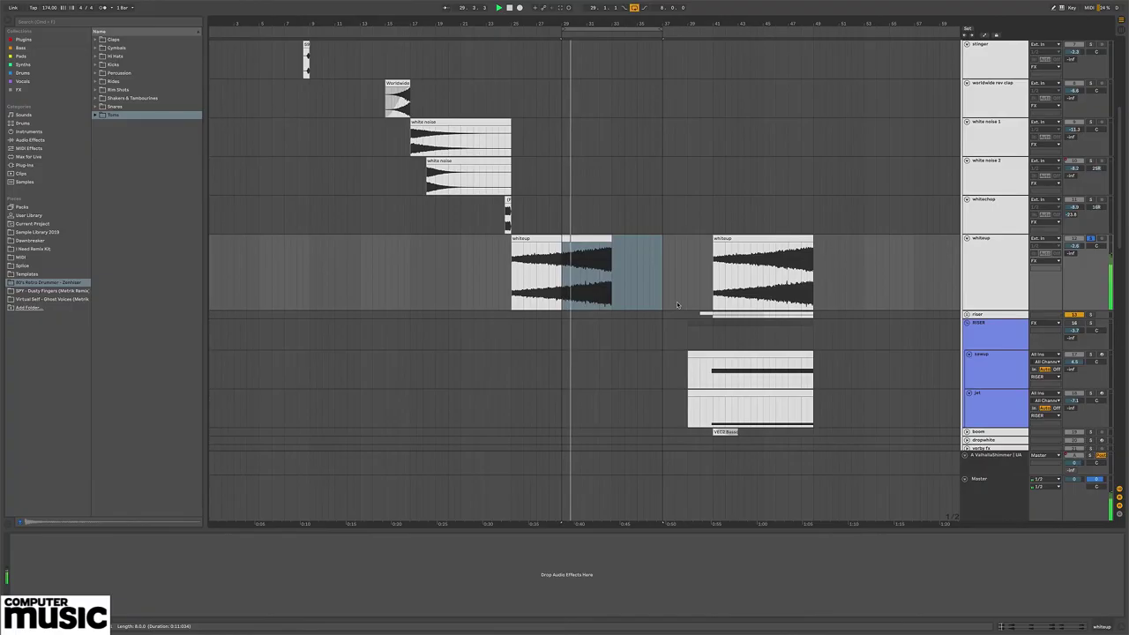
scroll(675, 305, down, 5)
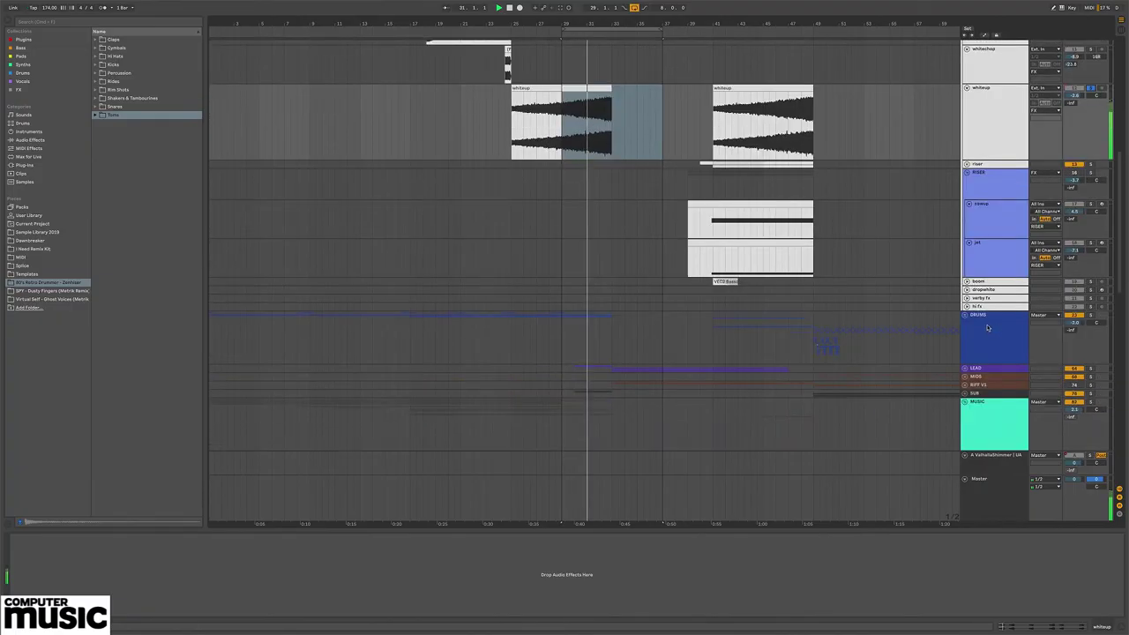
Step: Play the soloed DRUMS group from bar 29, unfold it to look through its tracks, and fold it again
click(987, 328)
click(966, 315)
scroll(817, 297, down, 7)
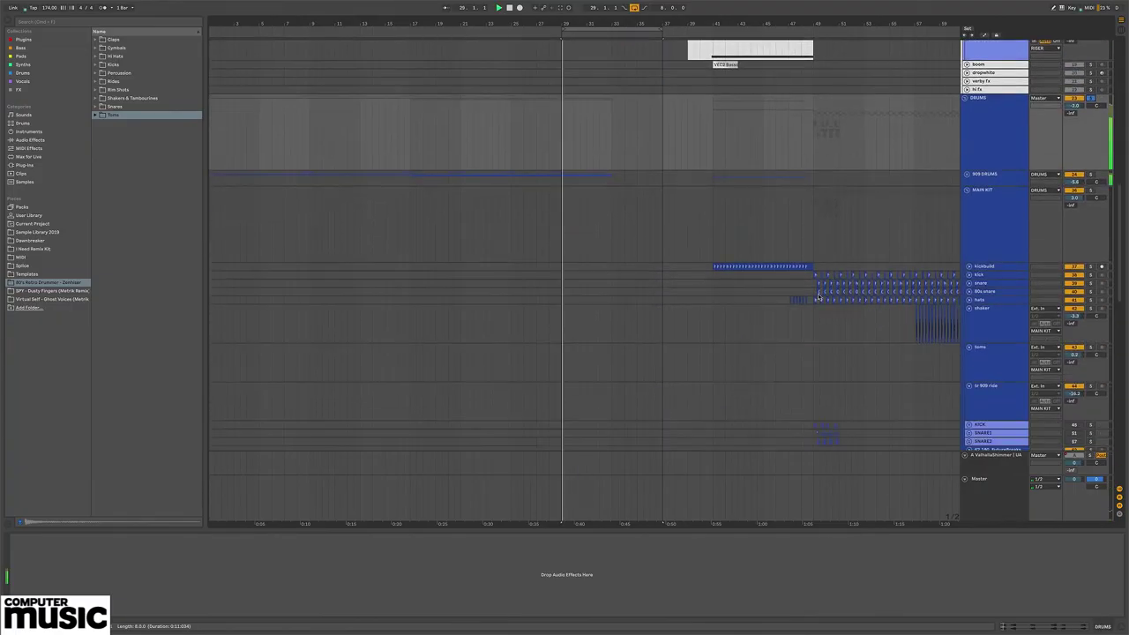
scroll(818, 297, down, 3)
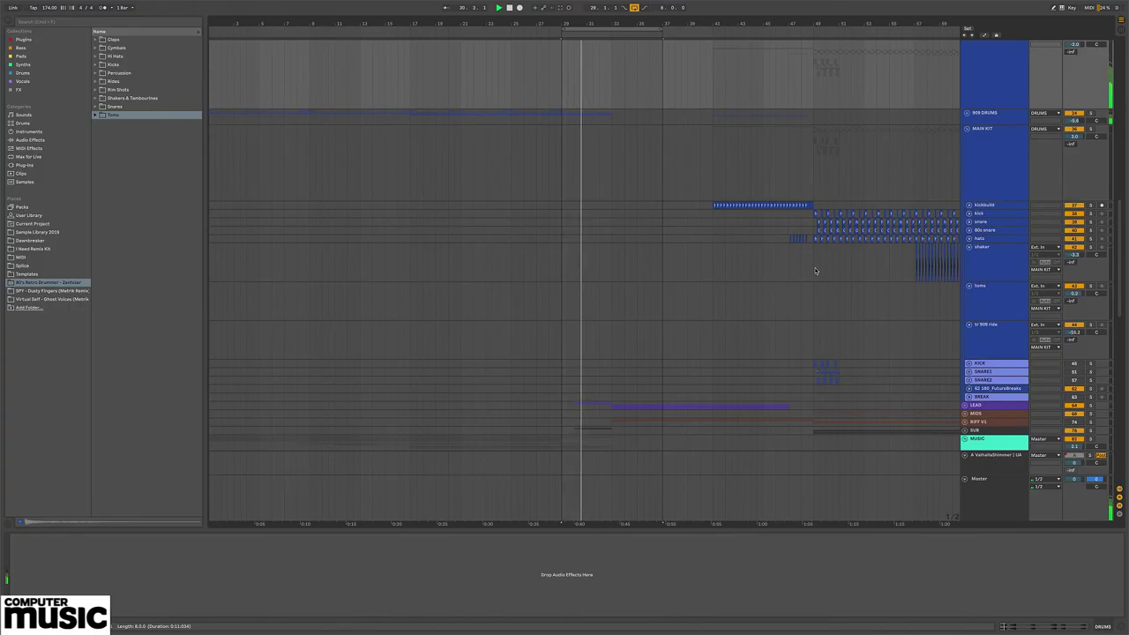
scroll(953, 122, up, 3)
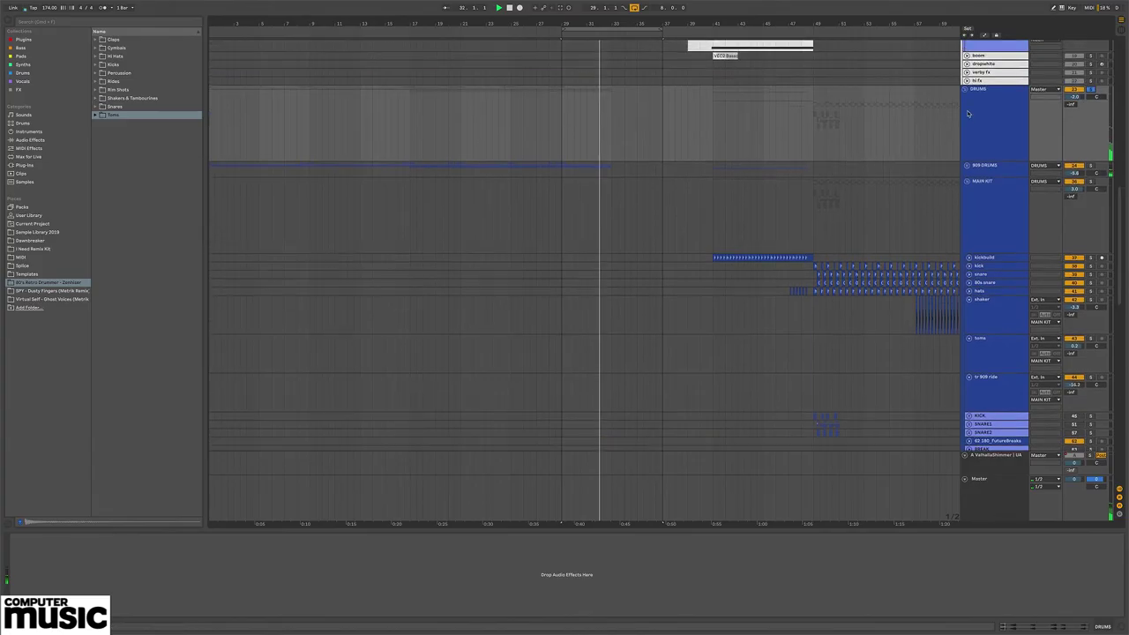
click(966, 94)
click(965, 90)
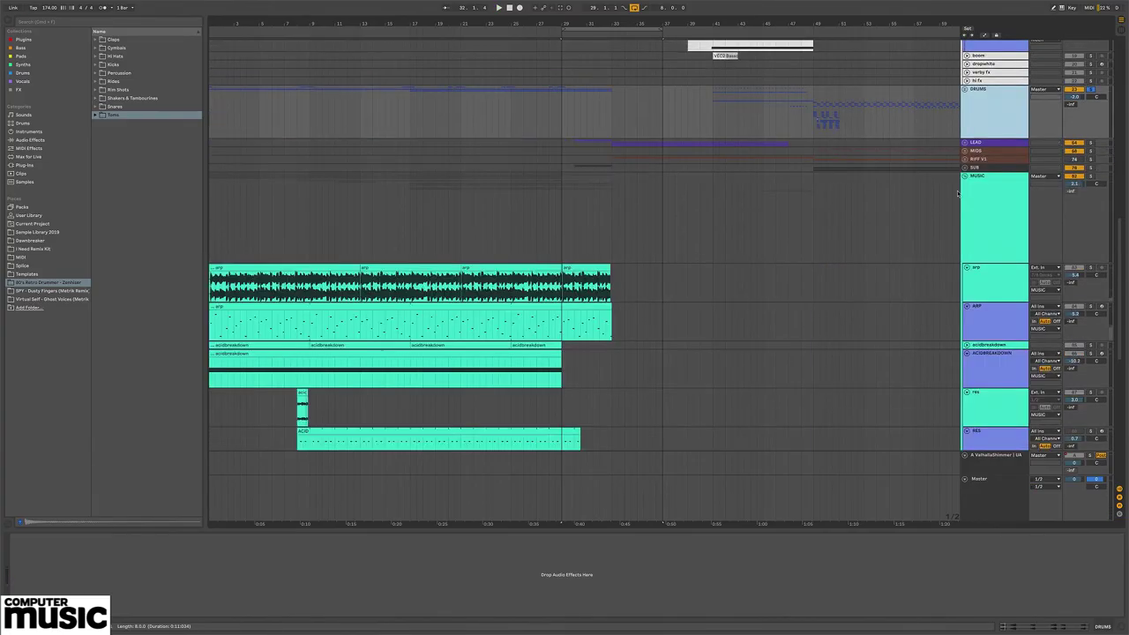
Step: Play the soloed MUSIC group from bar 25
click(1073, 191)
click(1090, 178)
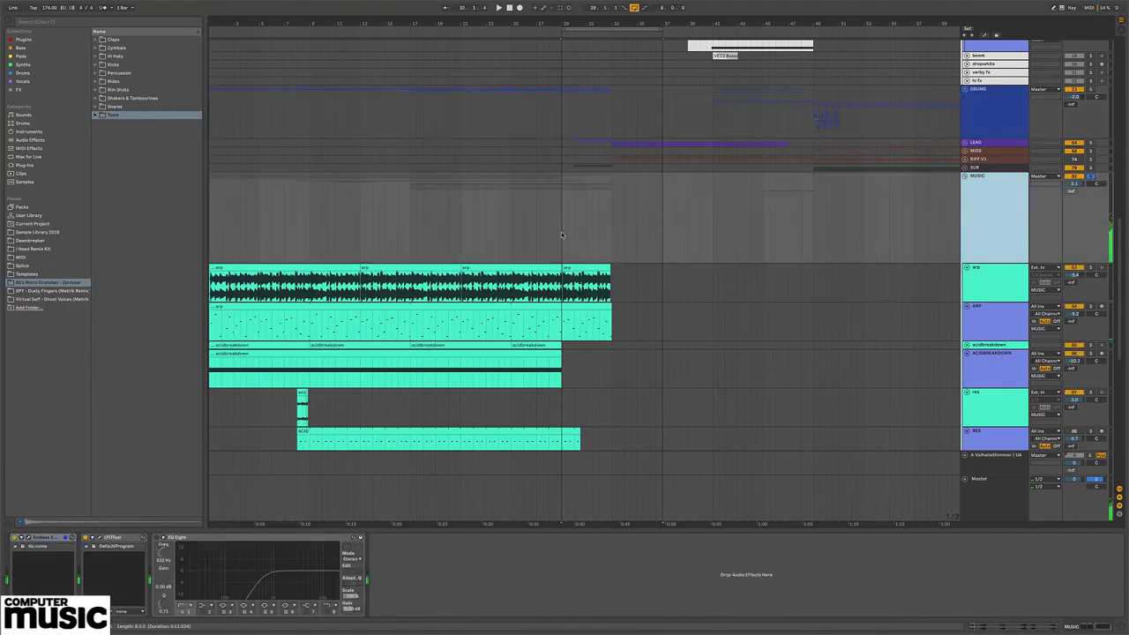
click(510, 233)
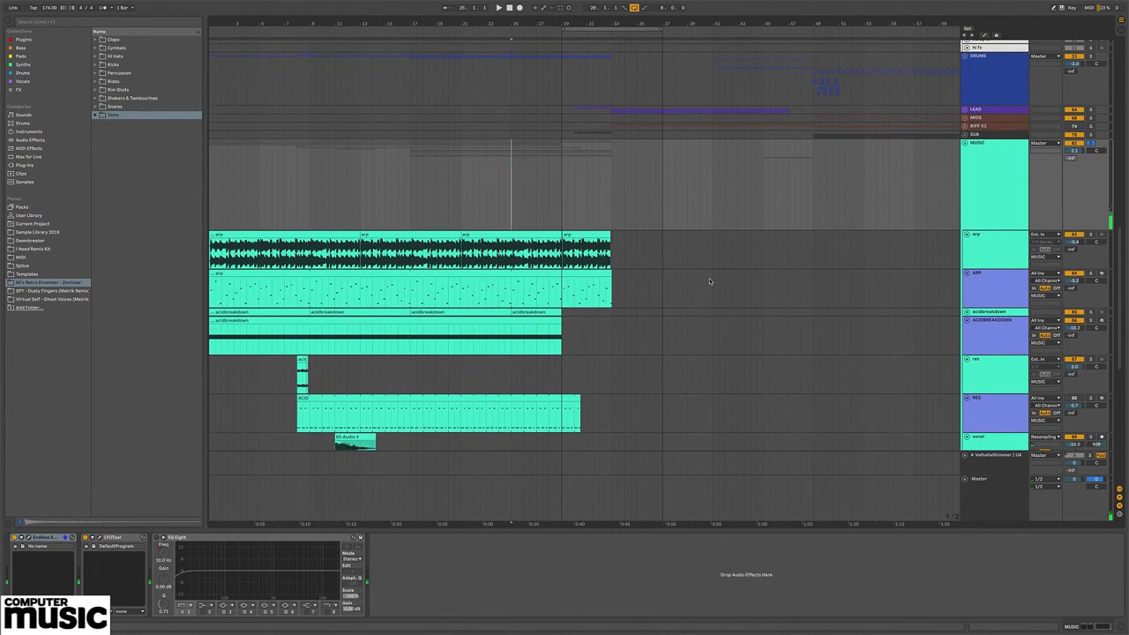
key(space)
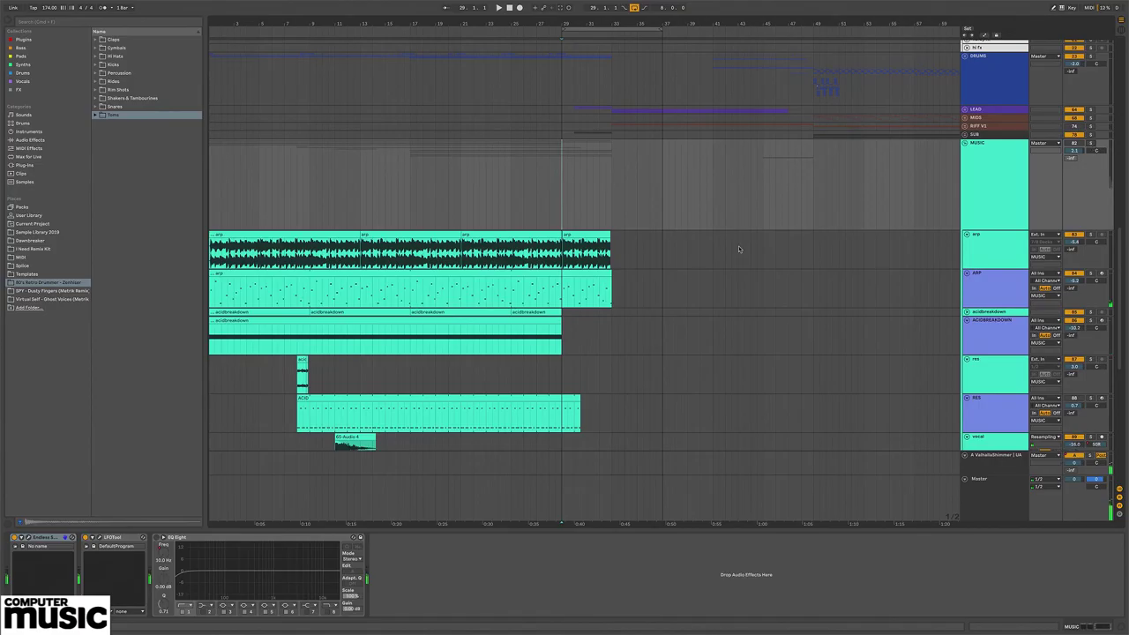
Step: Show the Endless Smile plug-in on the MUSIC group, select eight bars from bar 29, and solo the group again
key(super+alt+p)
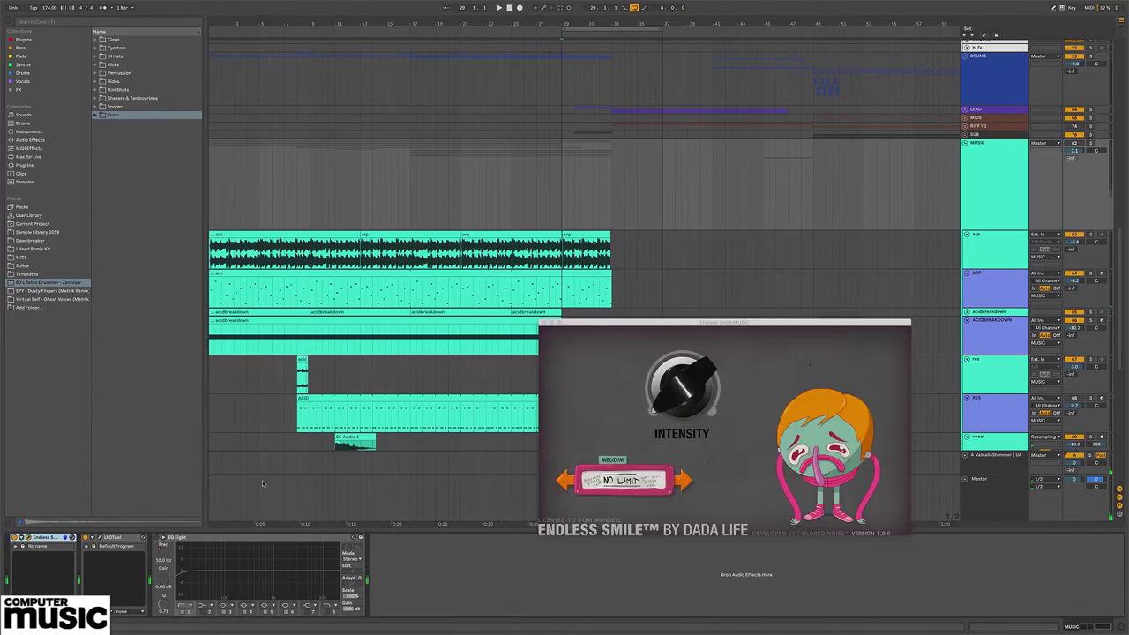
drag(640, 326, 589, 332)
click(990, 170)
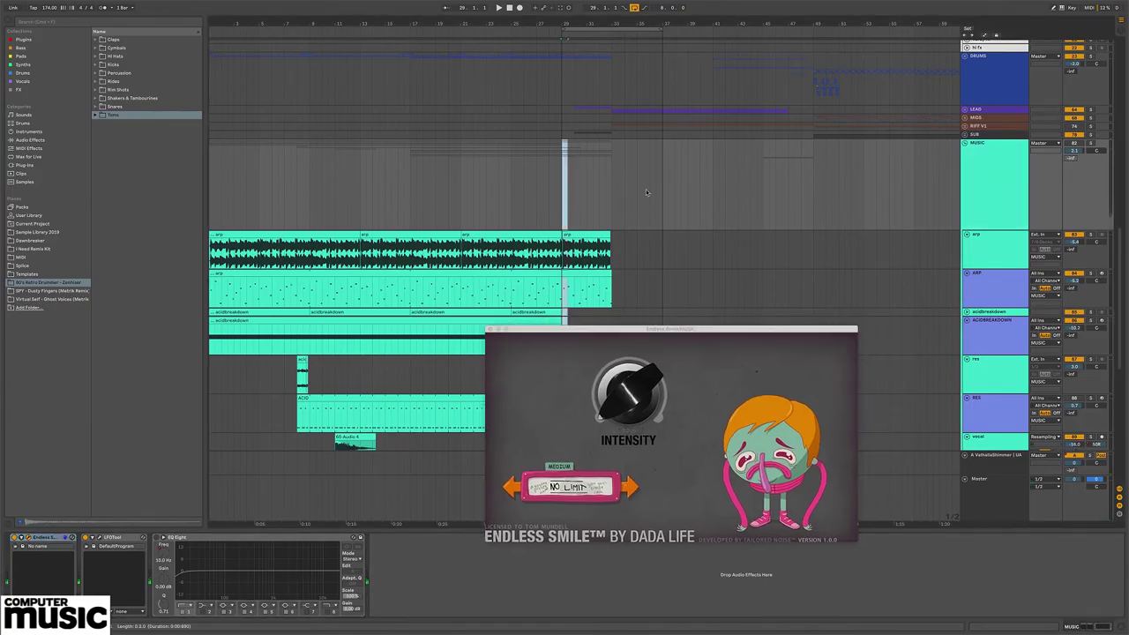
drag(561, 202, 661, 188)
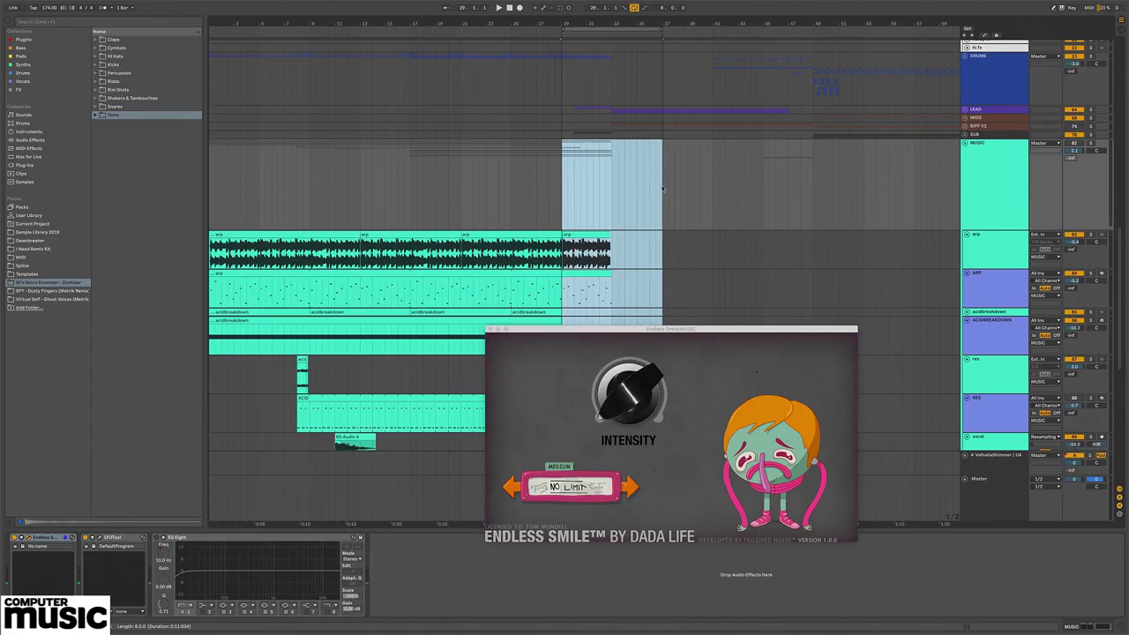
click(981, 195)
click(1090, 144)
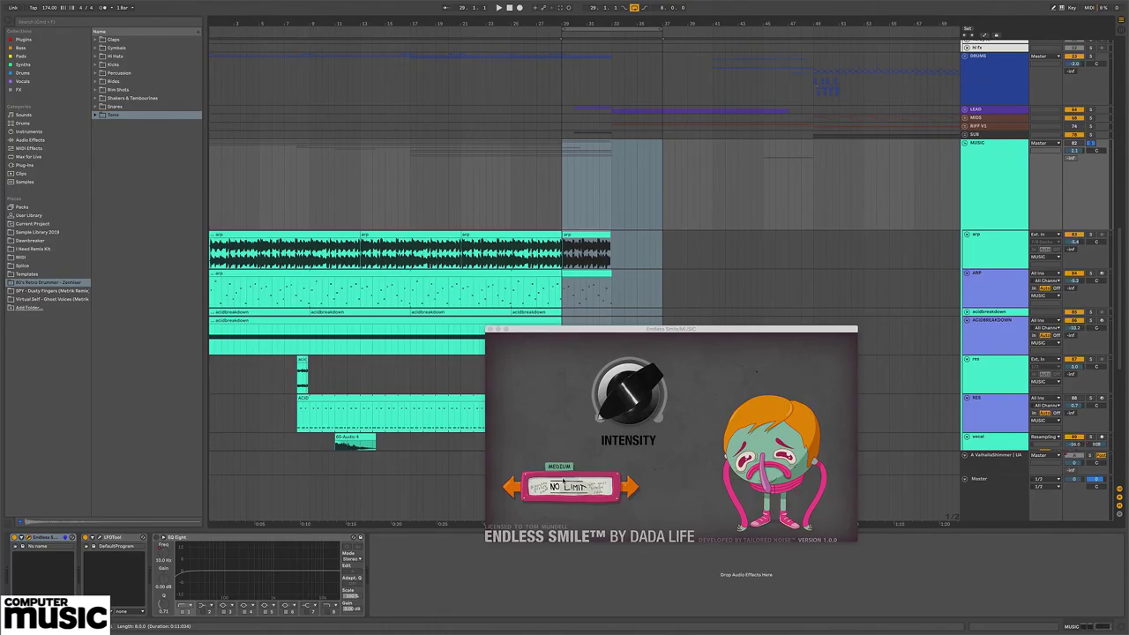
click(629, 488)
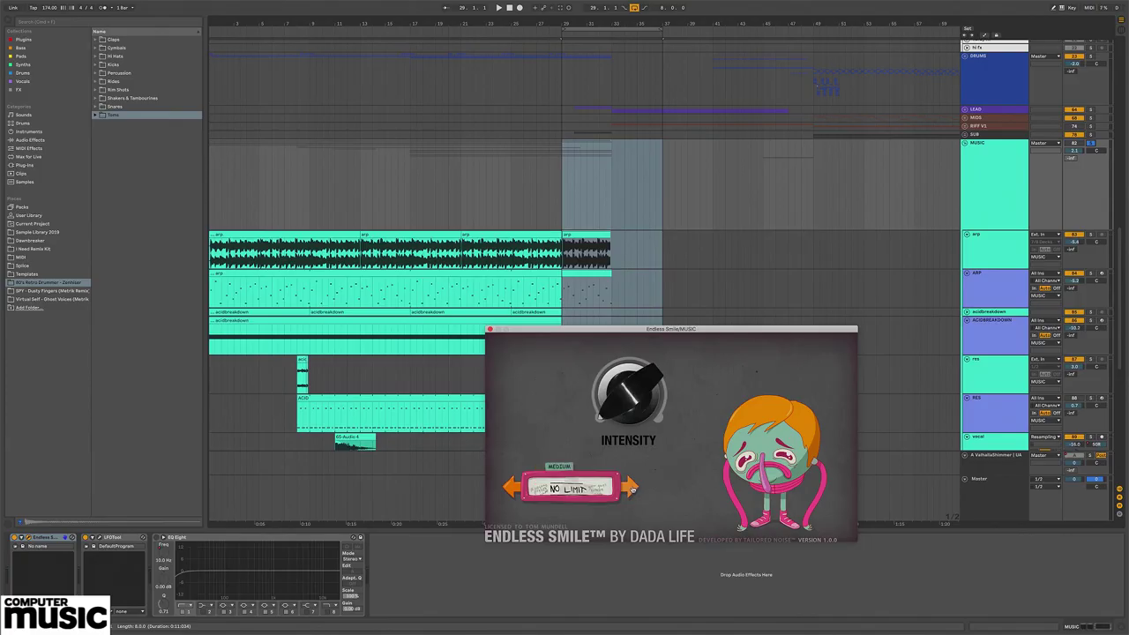
Step: Display the MUSIC group's automation lanes and bring up its LFOTool plug-in to examine the modulation shape
key(a)
click(993, 180)
click(981, 194)
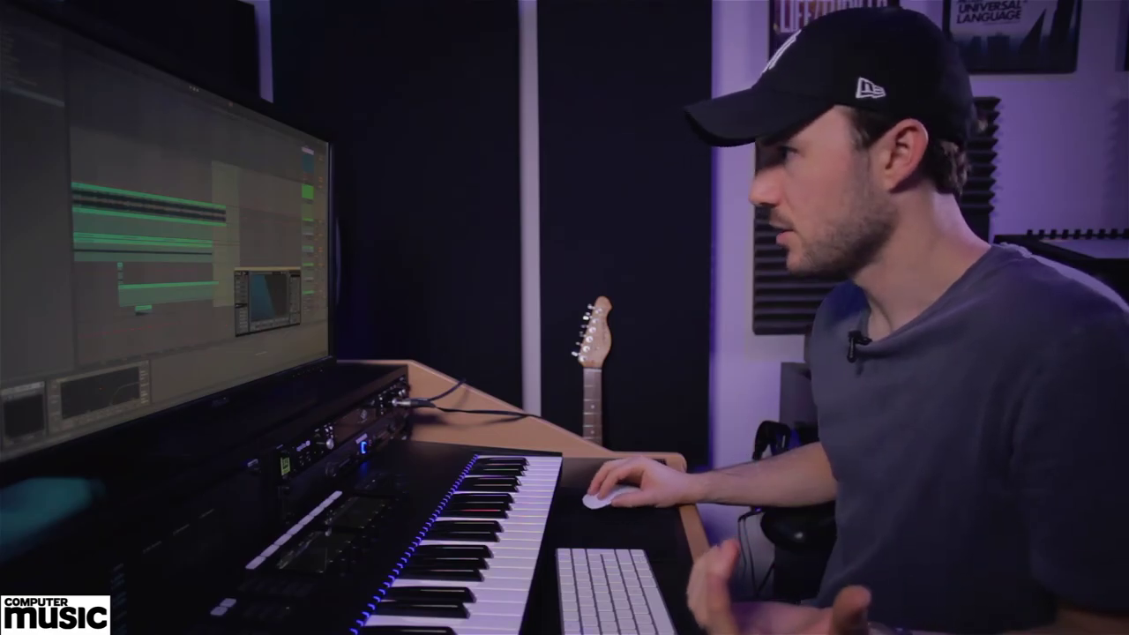
drag(268, 271, 236, 264)
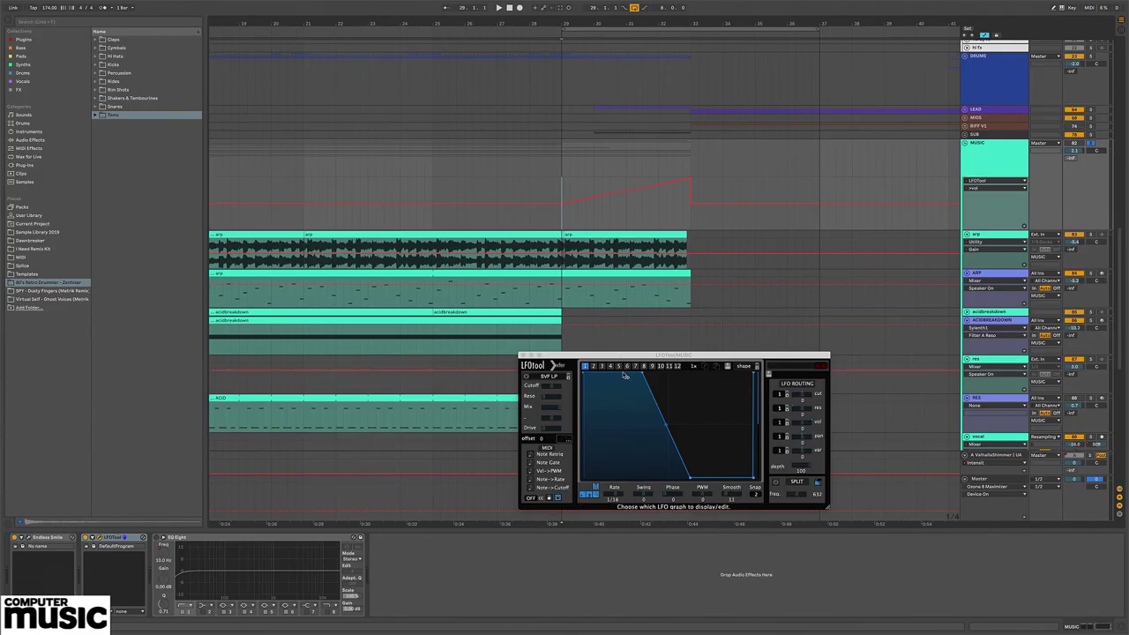
Step: Play the MUSIC group from bar 29 with LFOTool's waveform overlay switched on and off, and close the plug-in
key(space)
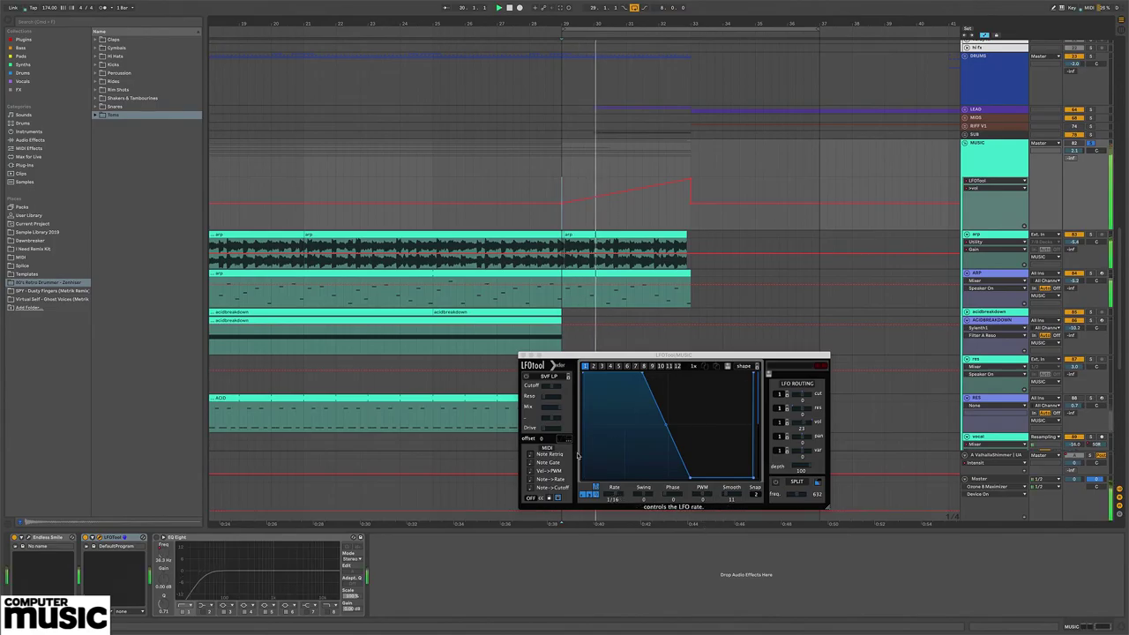
click(562, 440)
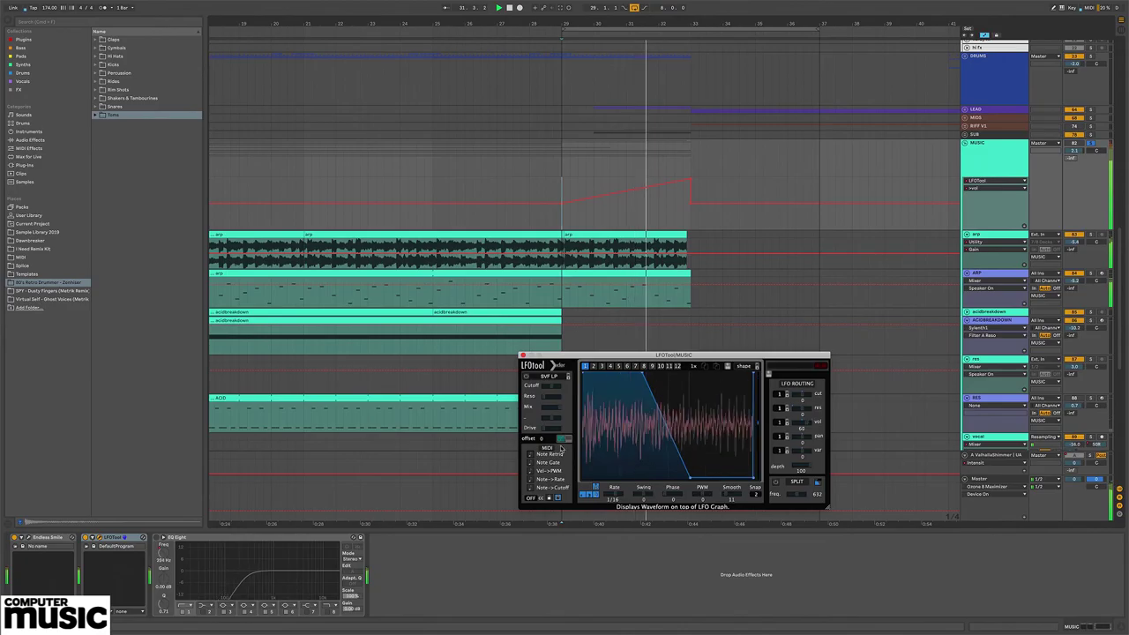
click(562, 440)
key(space)
mouse_move(526, 367)
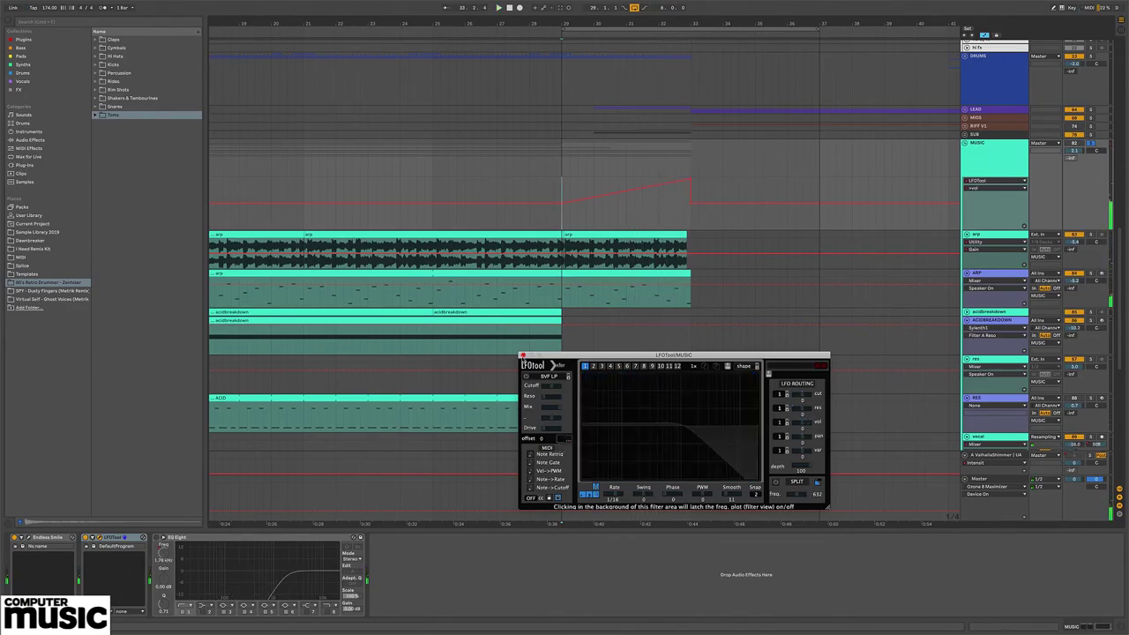
click(523, 354)
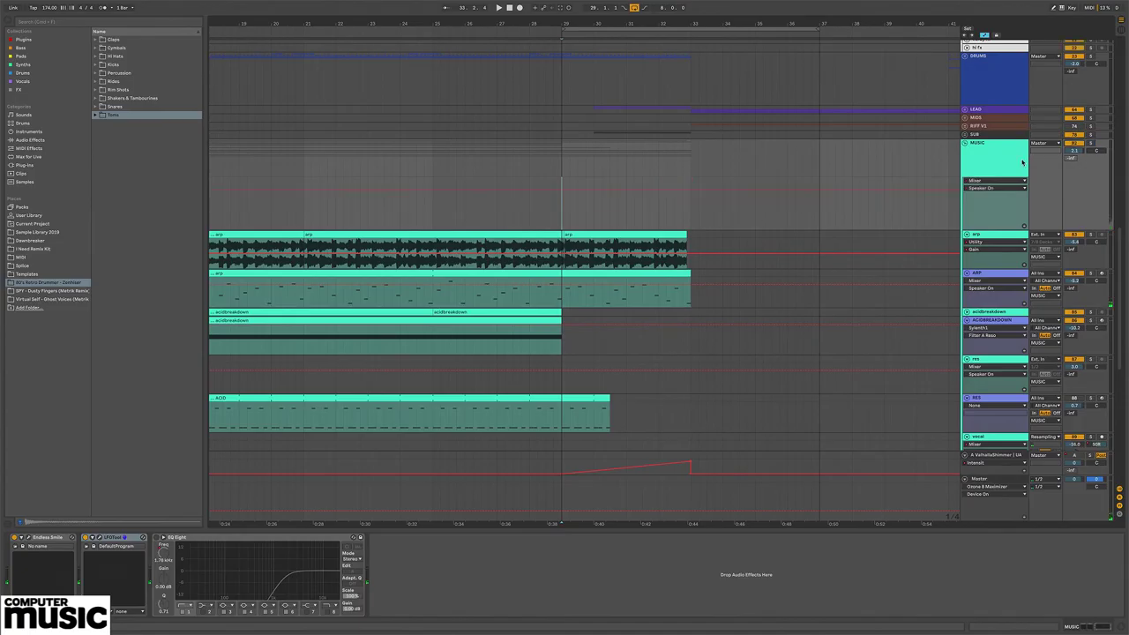
Step: Play the soloed bleeper track and extend the loop to eight bars from bar 65
key(space)
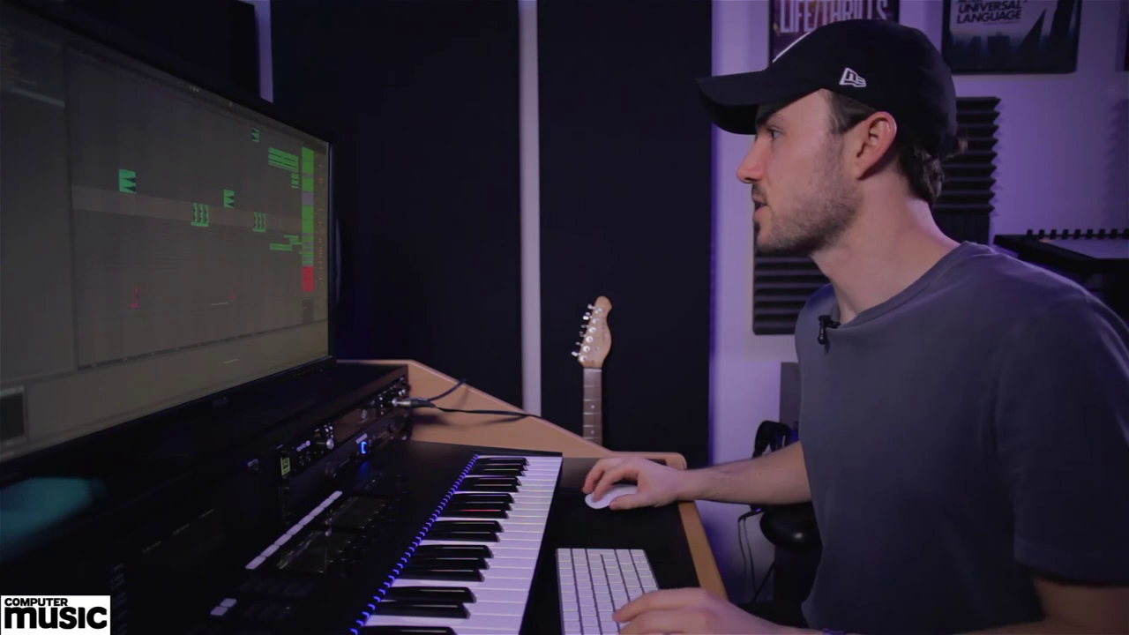
key(Tab)
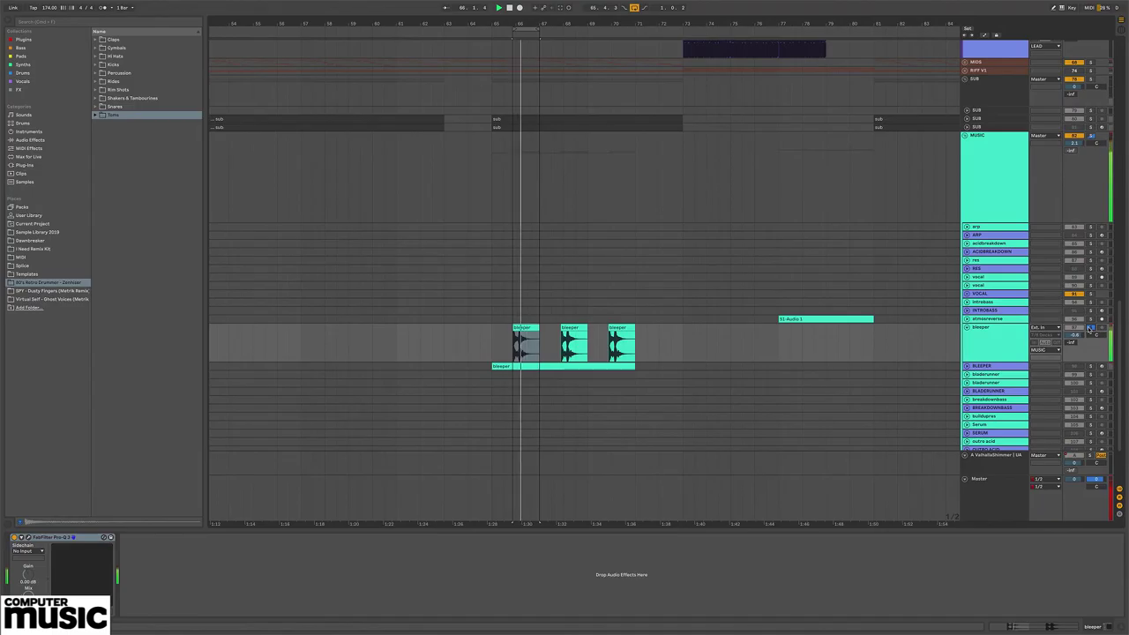
drag(516, 28, 492, 29)
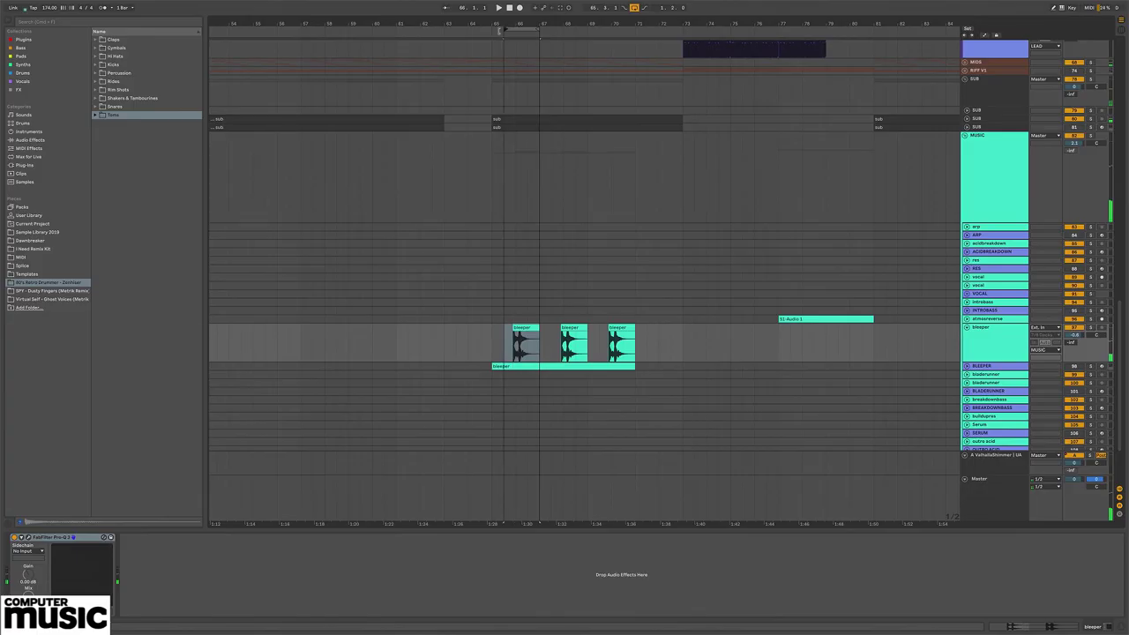
drag(540, 33, 680, 28)
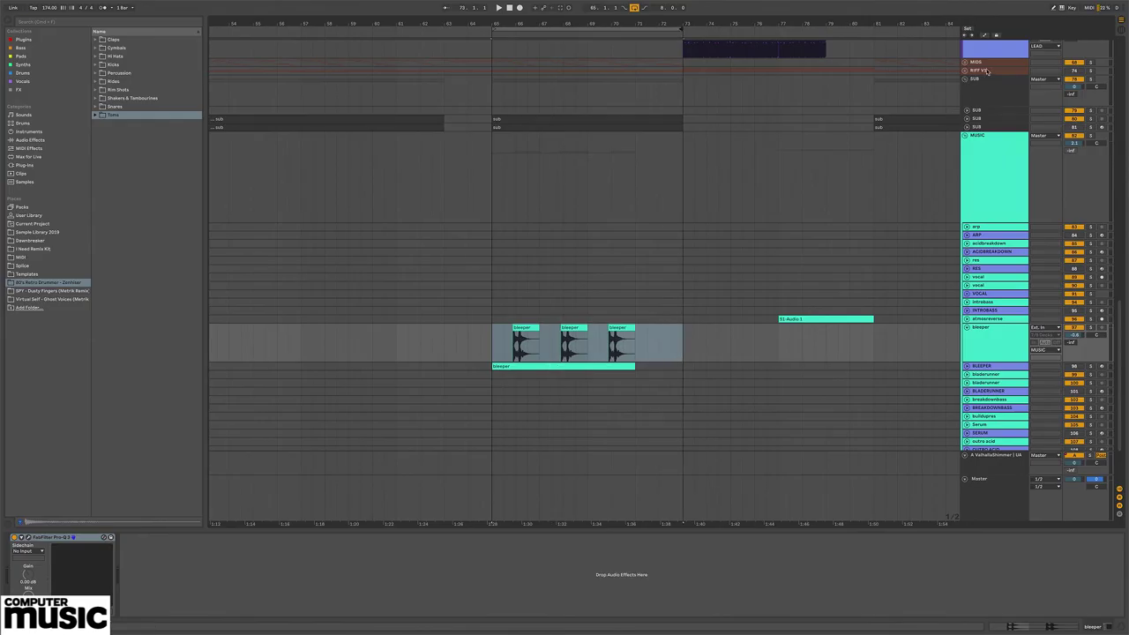
Step: Solo the MIDS and MUSIC groups together and play them from bar 65
click(988, 64)
click(1091, 61)
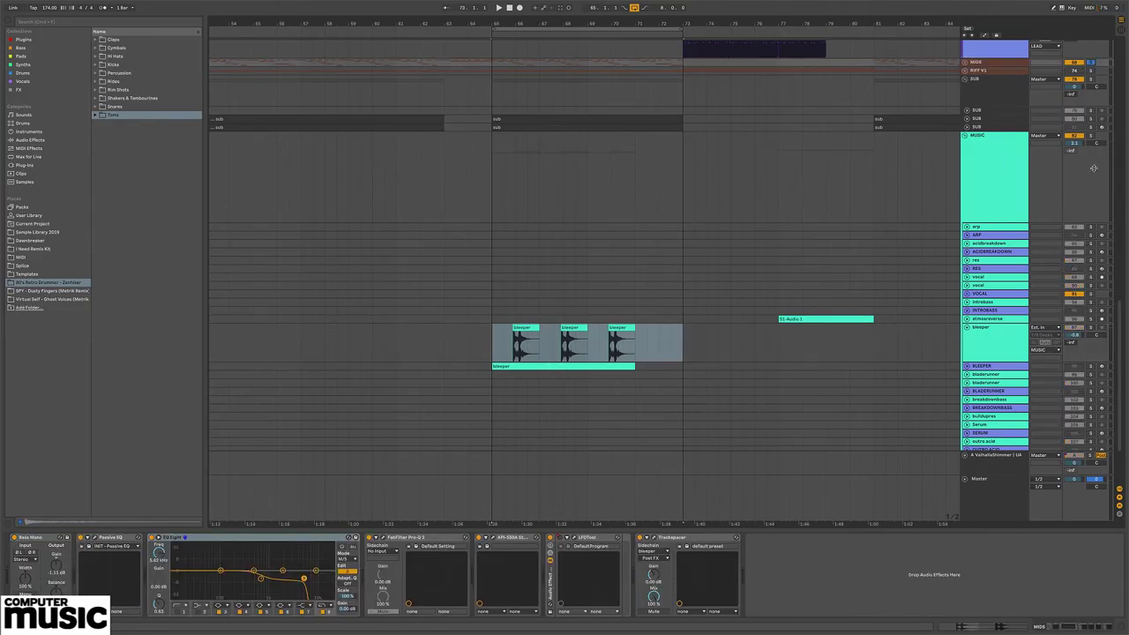
click(1091, 136)
key(space)
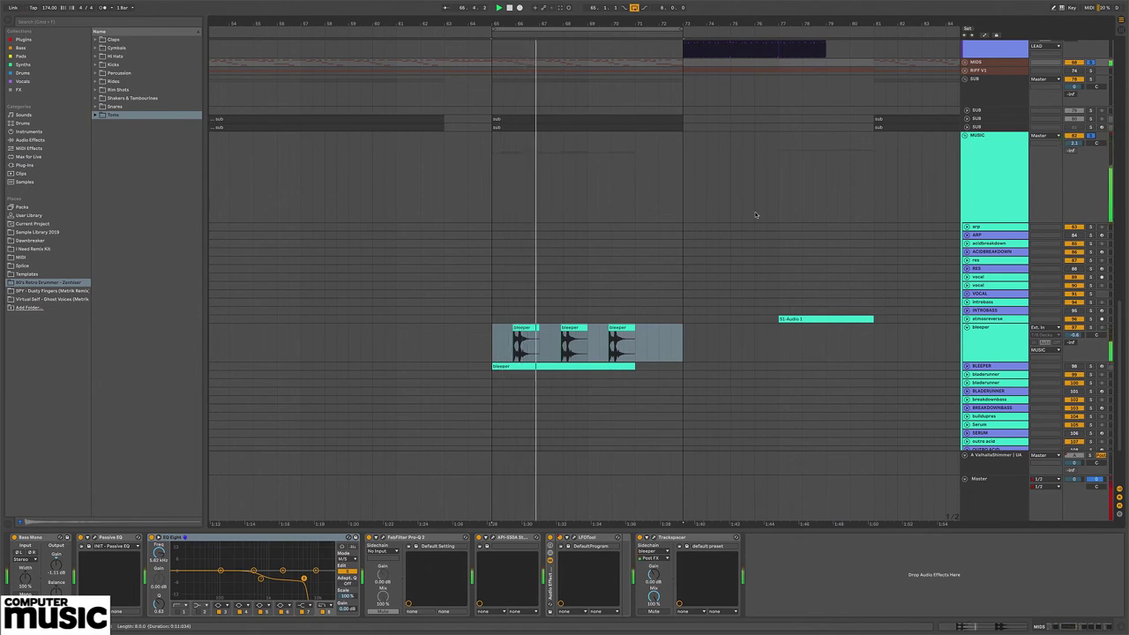
key(space)
Step: Unfold the BLEEPER track, examine its Massive synth patch, and close the synth window
click(981, 366)
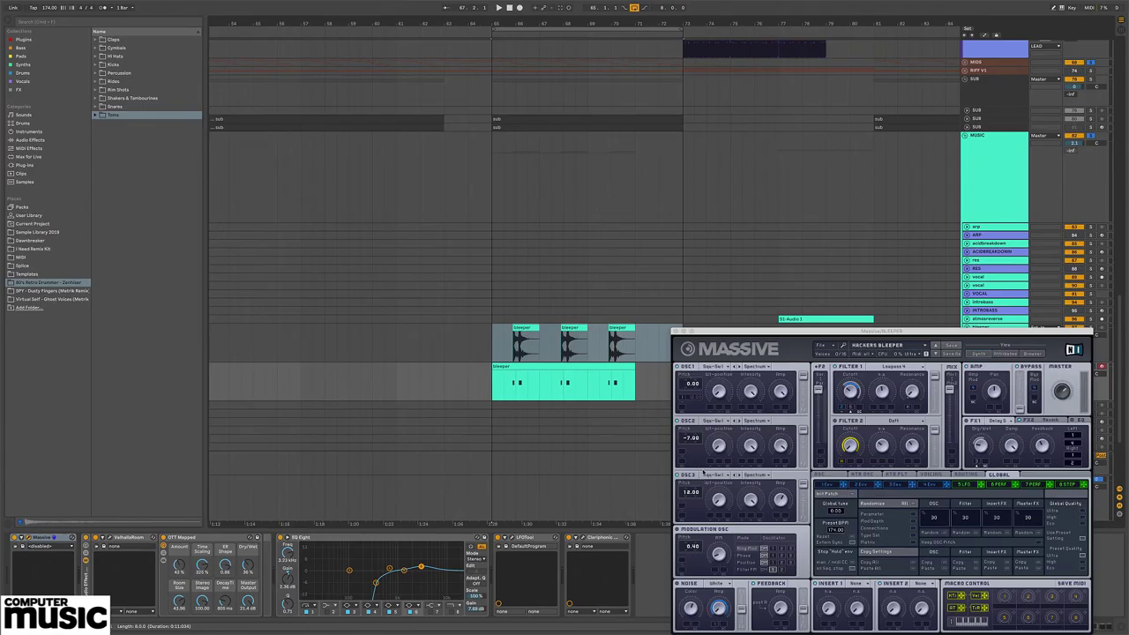
drag(840, 336, 706, 292)
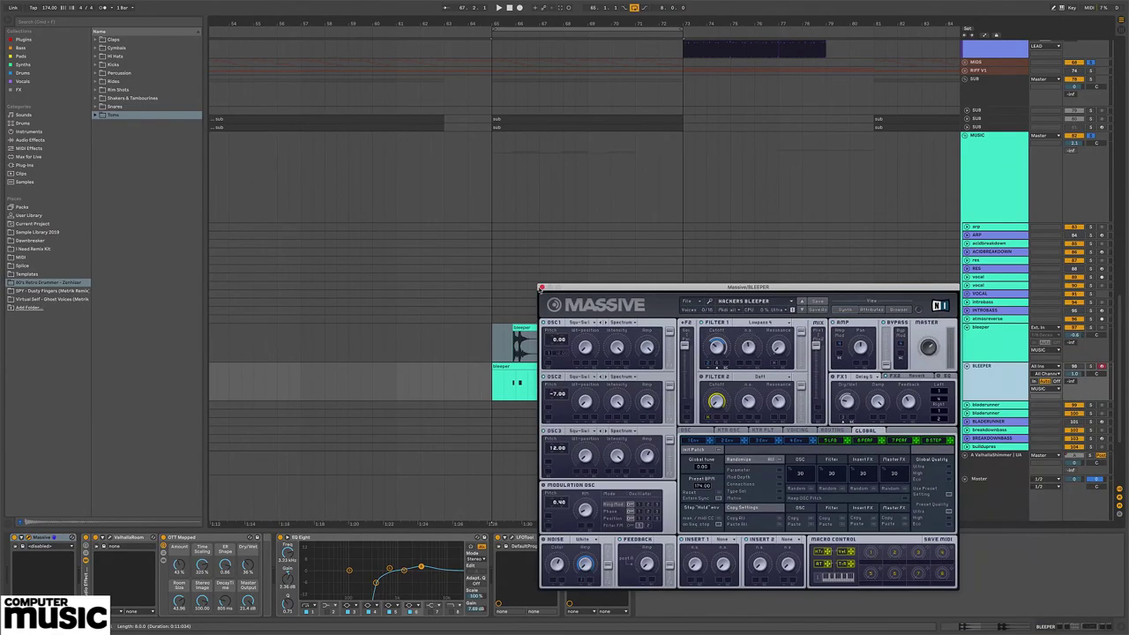
click(541, 287)
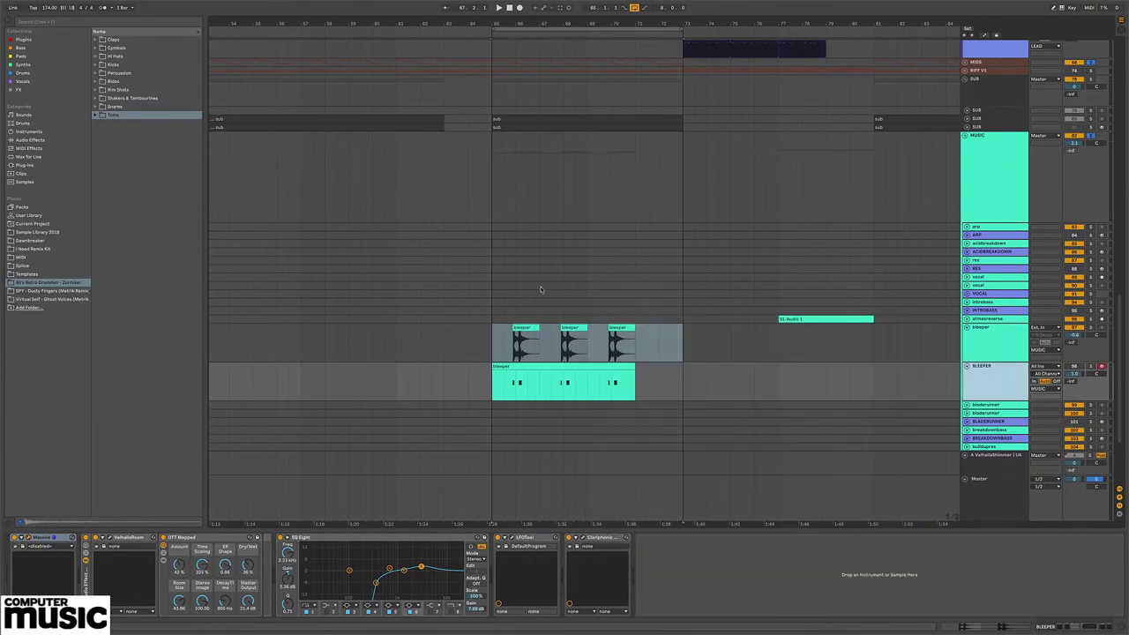
Step: Open ValhallaRoom on the BLEEPER track and play the track soloed, looping one bar from 65.3
click(988, 345)
click(994, 379)
click(111, 537)
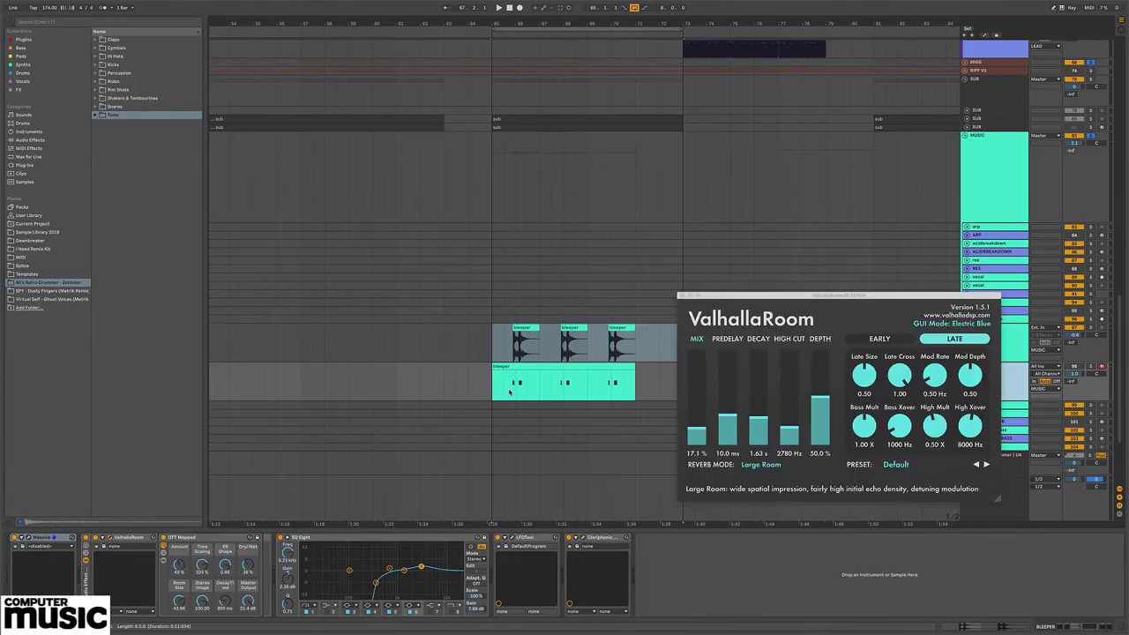
drag(509, 391, 531, 387)
key(space)
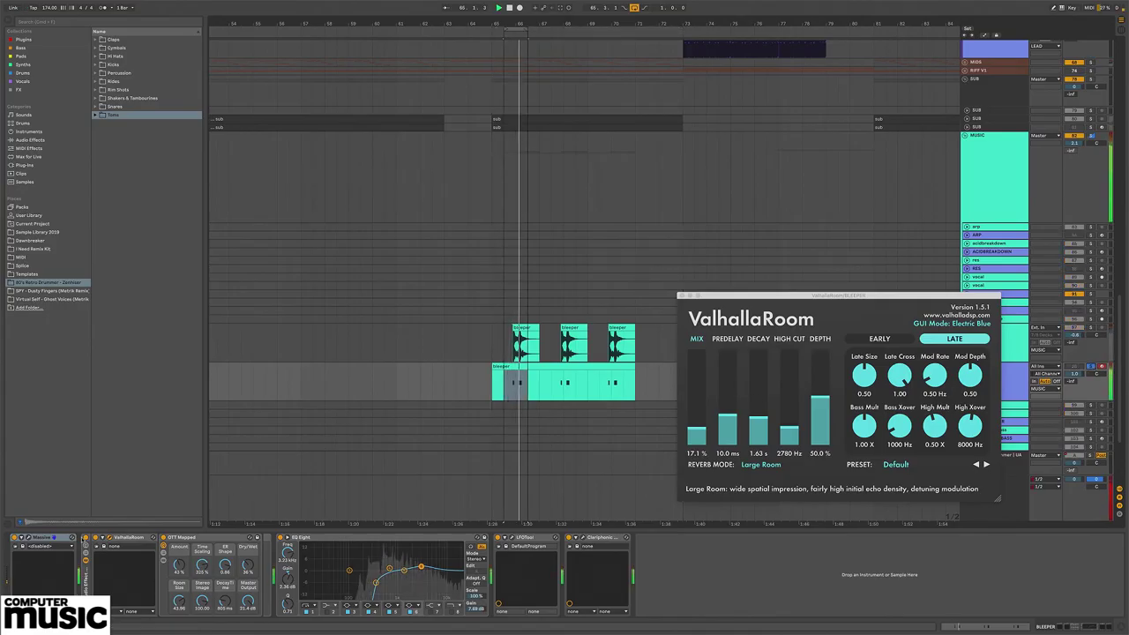
click(1091, 365)
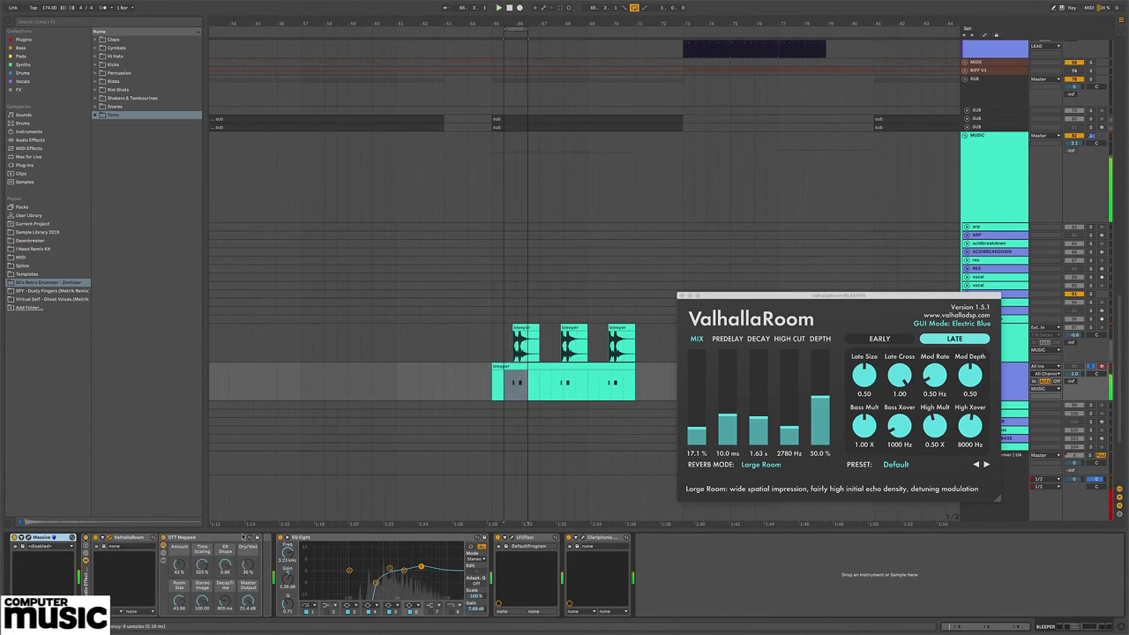
Step: Examine the LFOTool and Clariphonic equalizer on the BLEEPER track, and close the plug-in windows
click(511, 546)
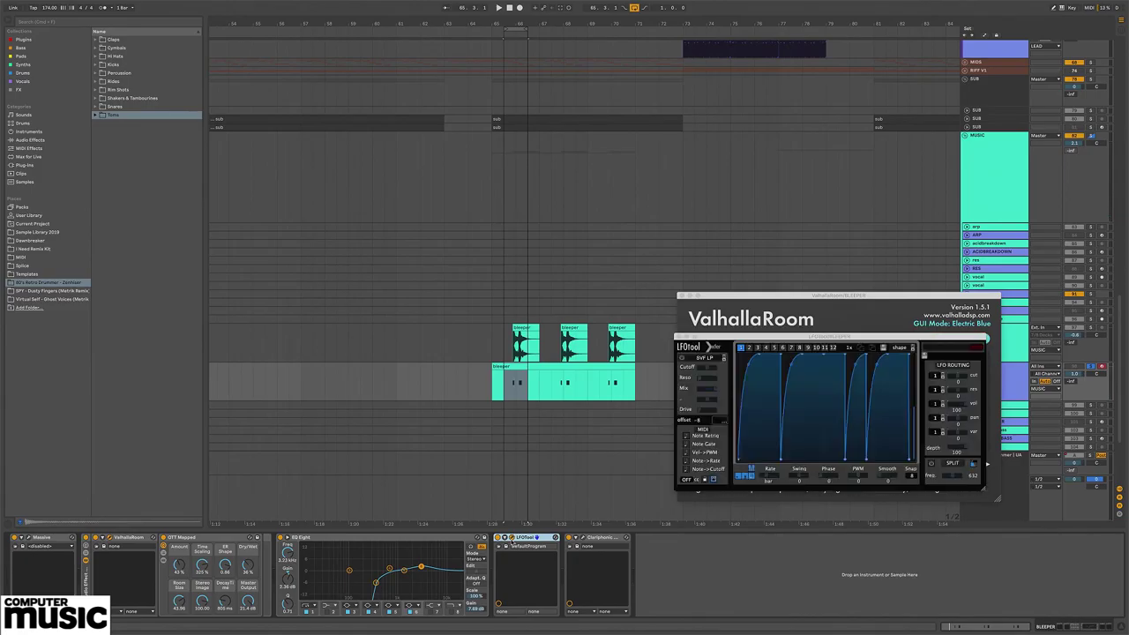
click(593, 545)
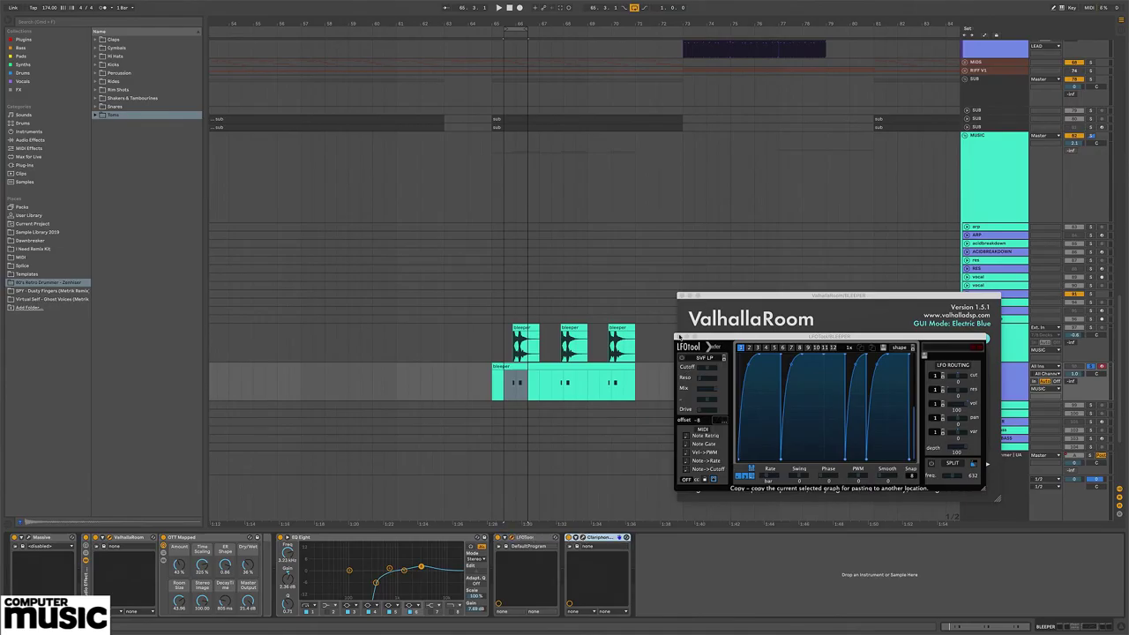
click(681, 296)
drag(739, 381, 450, 270)
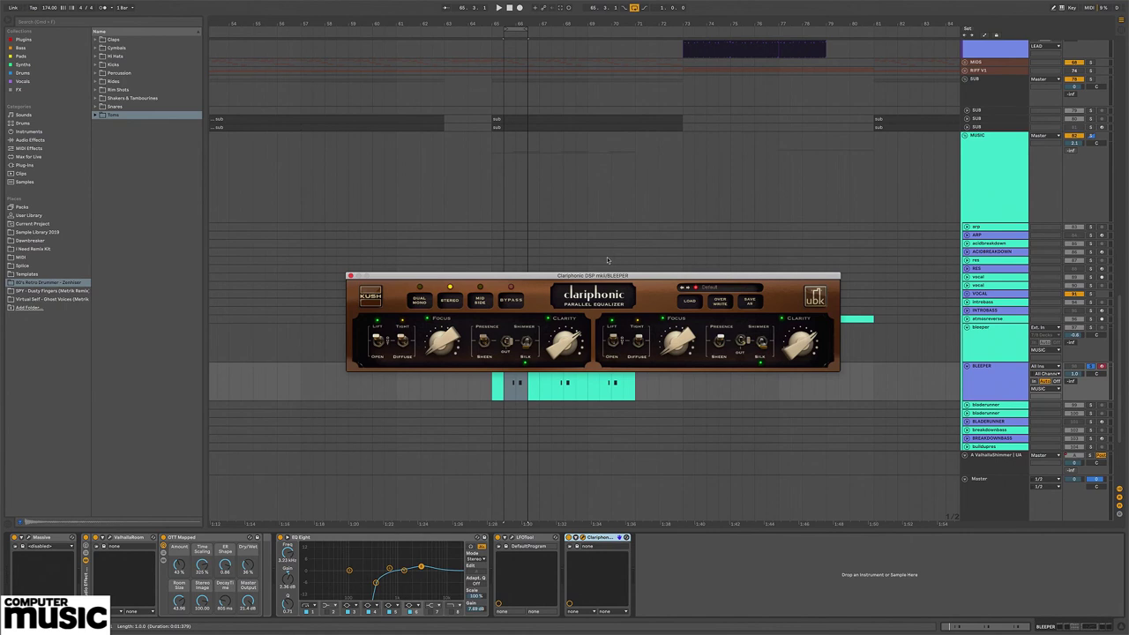
drag(583, 277, 627, 294)
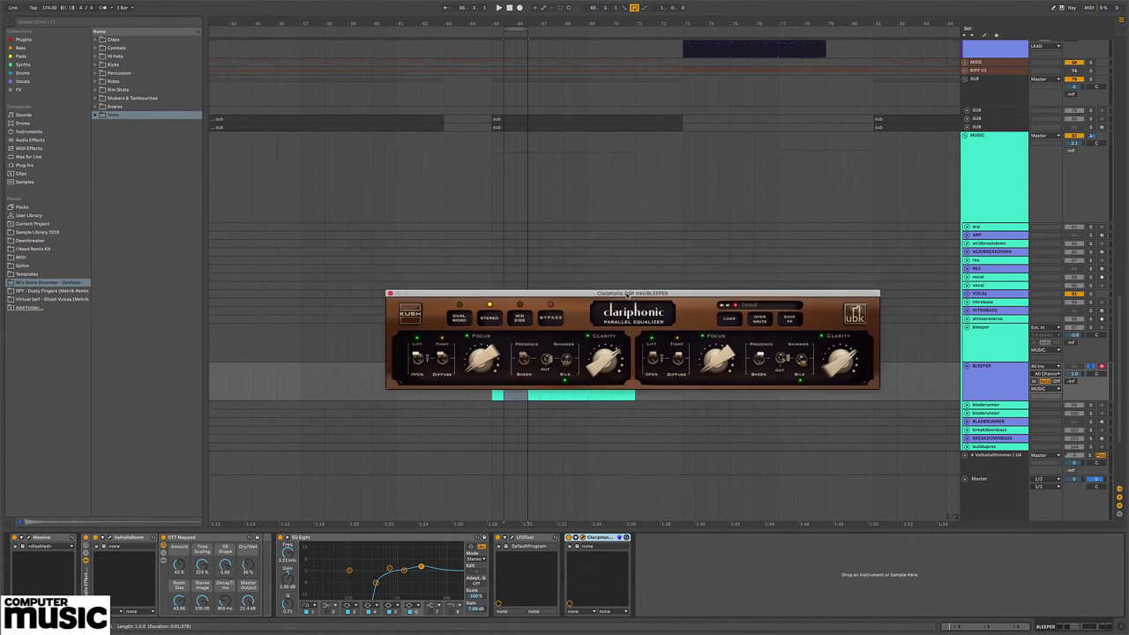
click(604, 544)
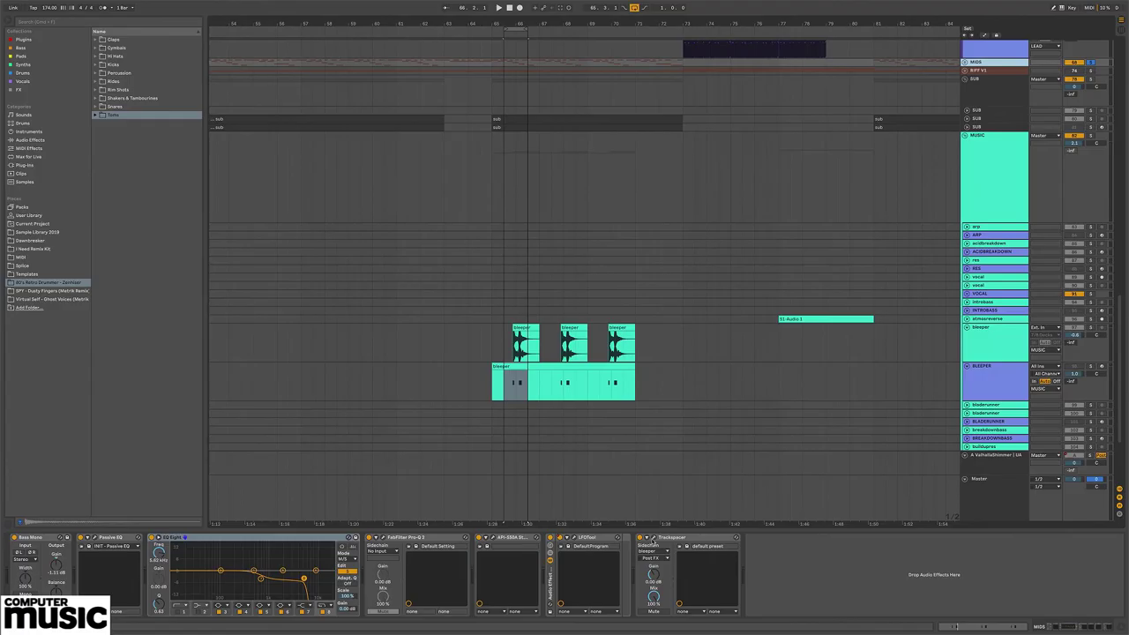
Step: Examine the advanced panel and the list of sidechain sources of Trackspacer on the MIDS group
click(654, 538)
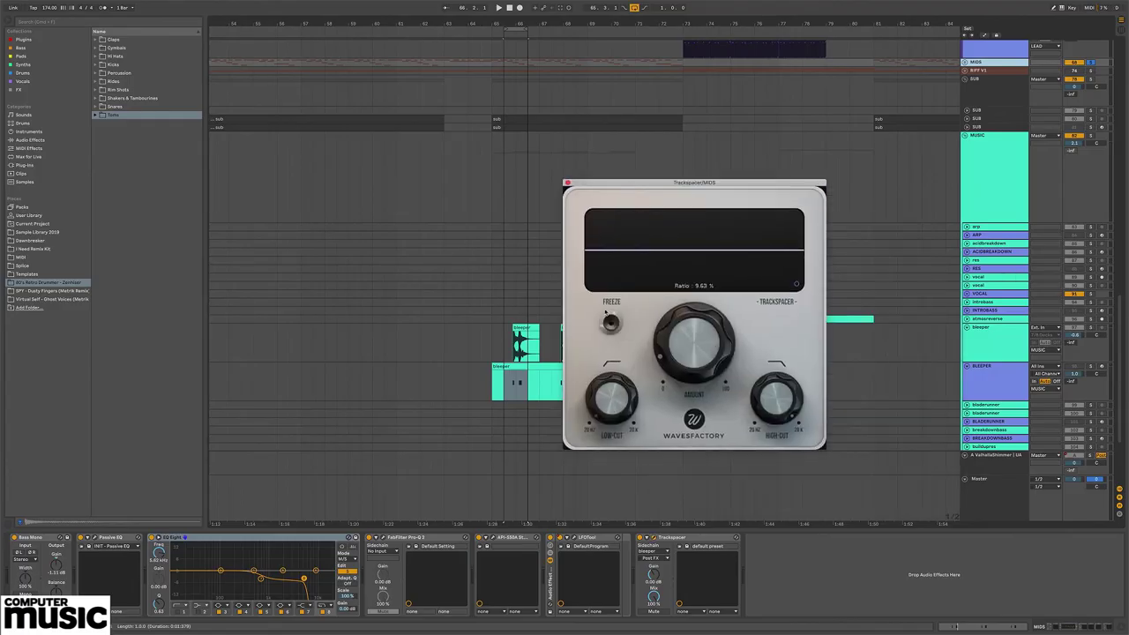
click(797, 287)
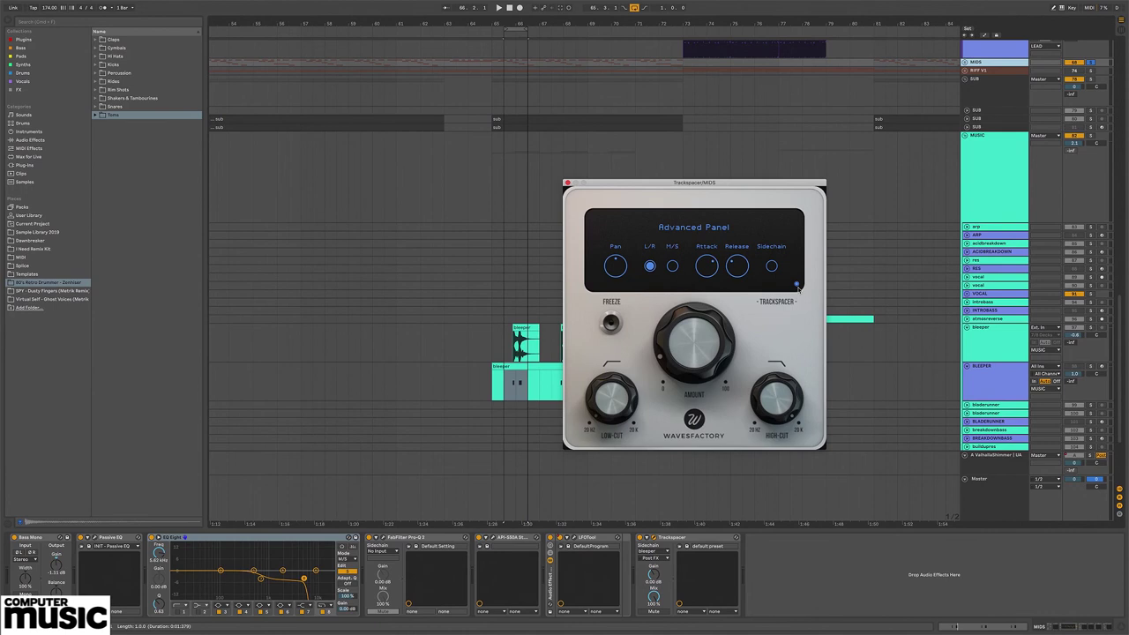
click(657, 552)
click(764, 578)
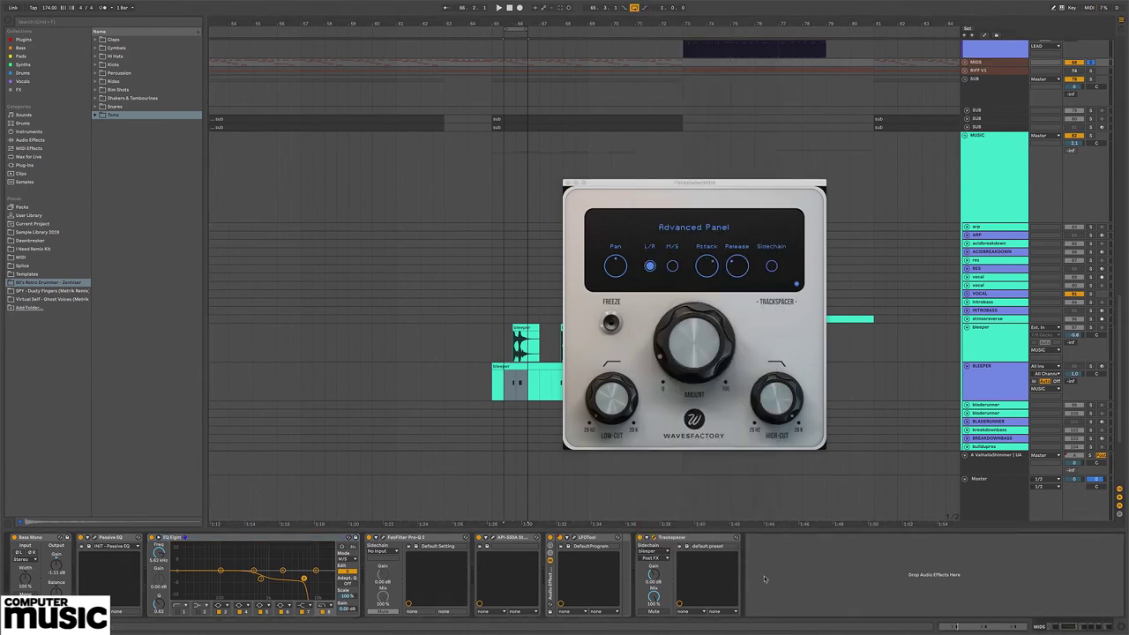
click(665, 556)
click(683, 548)
click(658, 553)
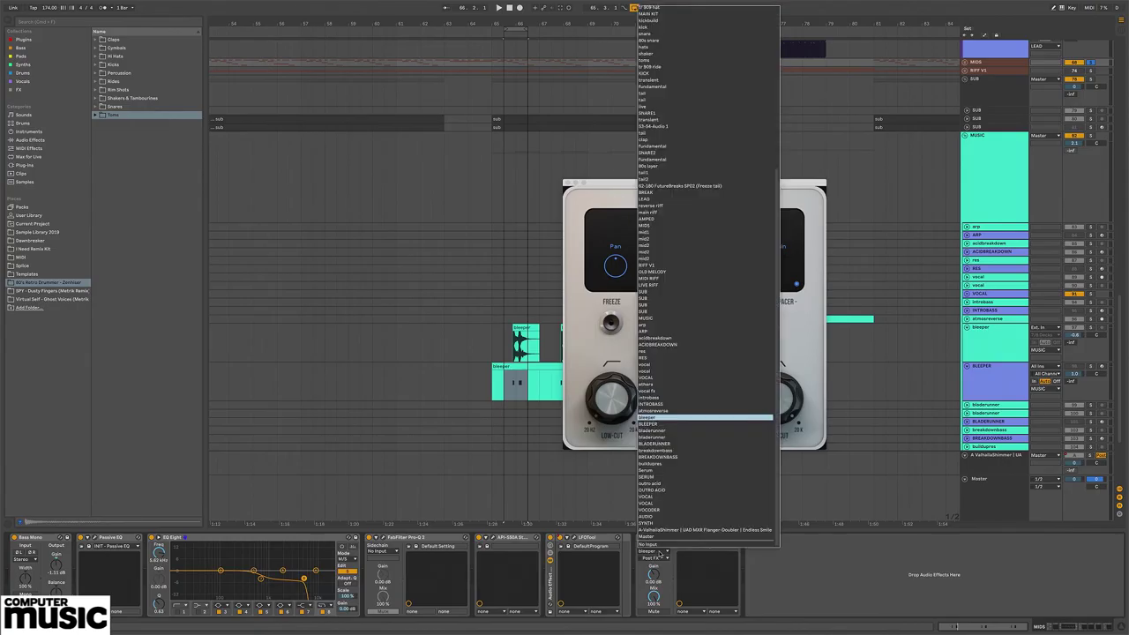
Step: Choose bleeper as the sidechain source of Trackspacer on the MIDS group
click(658, 420)
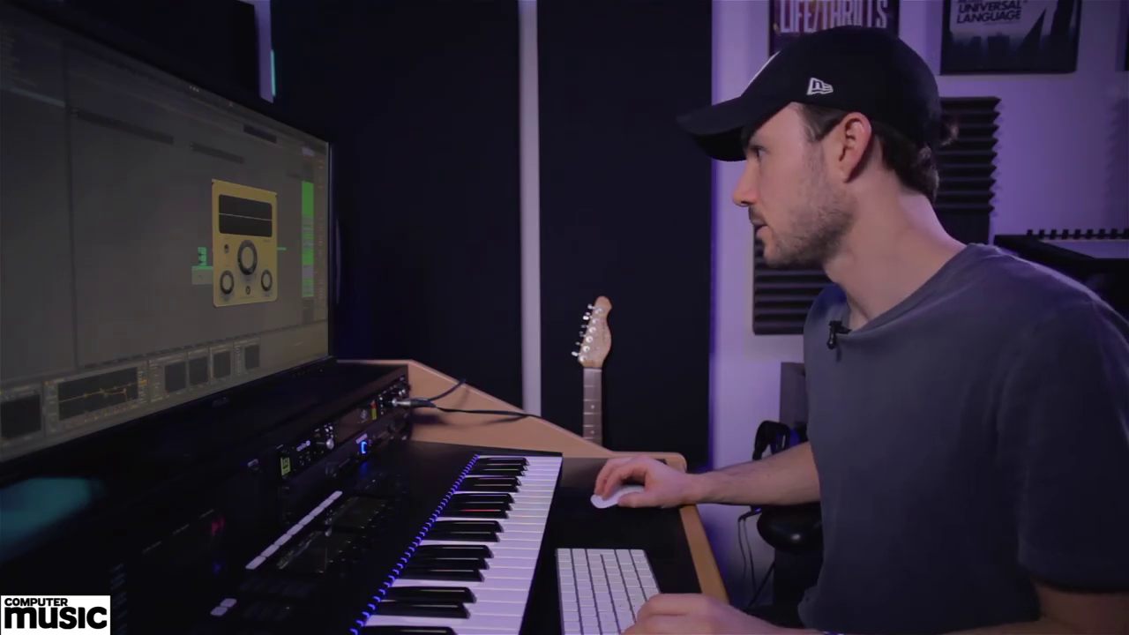
click(132, 275)
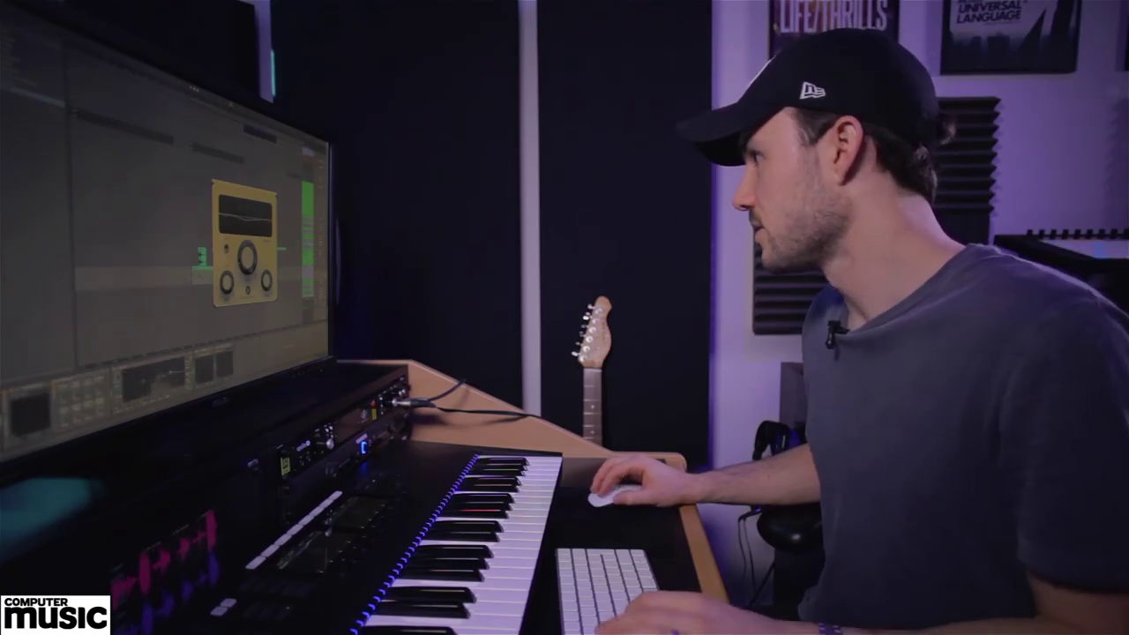
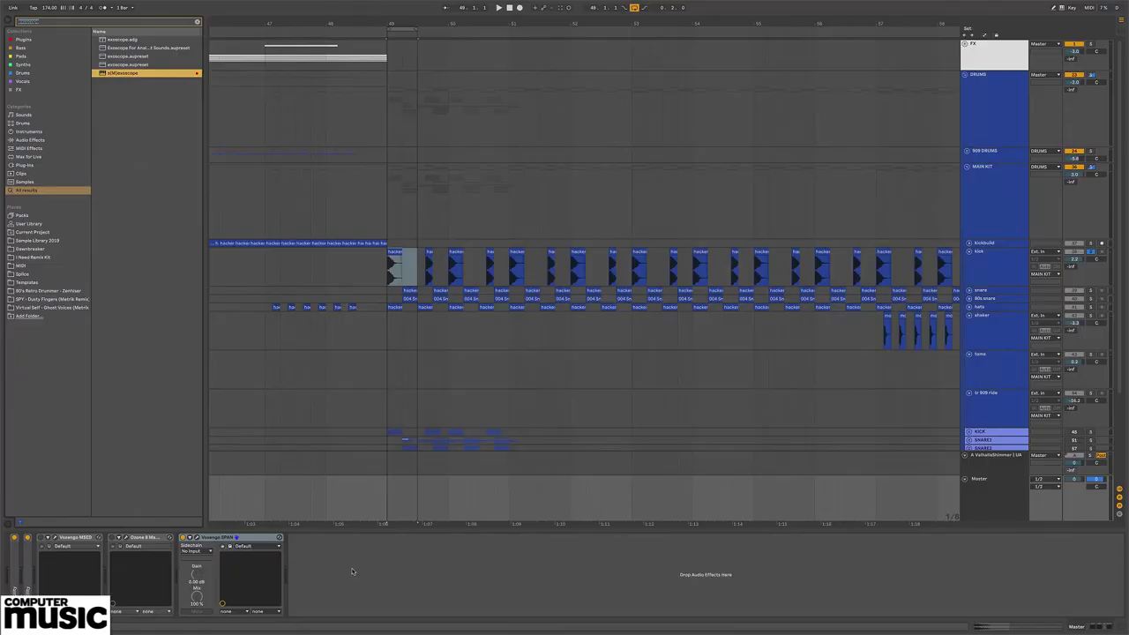
Step: Add s(M)exoscope at the end of the Master chain and view the soloed kick loop in it
drag(352, 572, 352, 572)
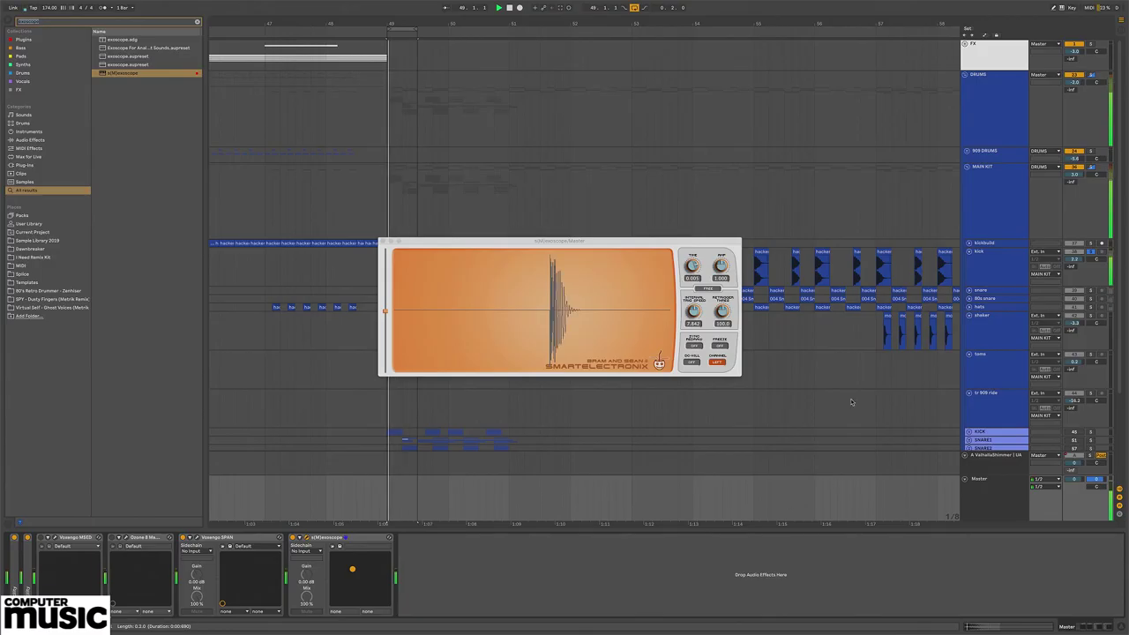
drag(536, 243, 831, 397)
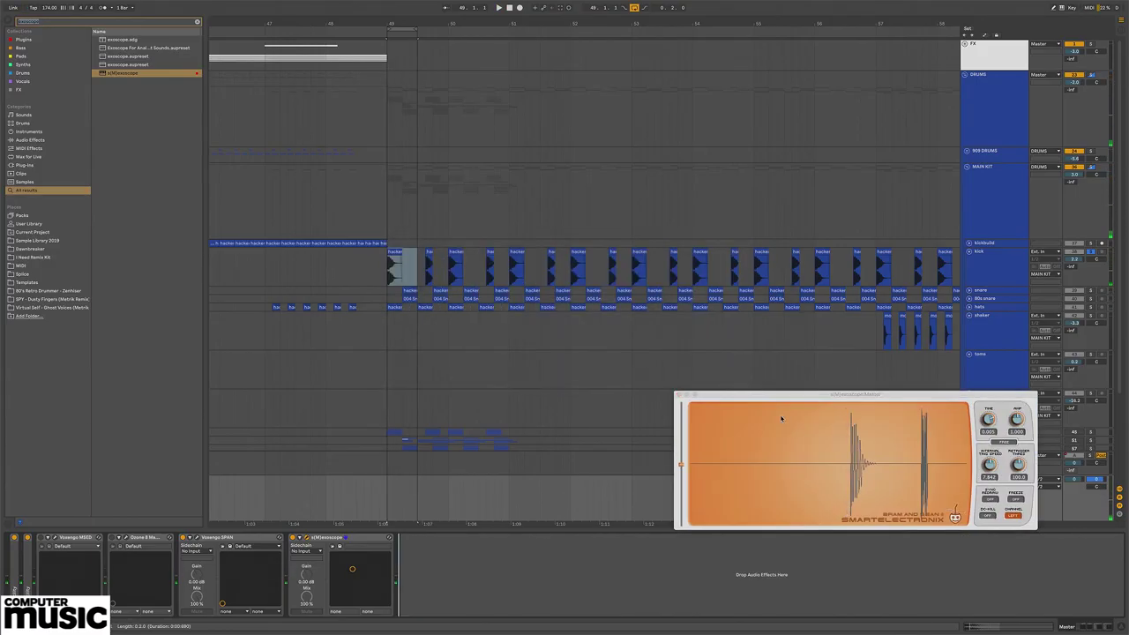
Step: Insert EQ Eight before s(M)exoscope on the Master and low-pass the kick loop at about 168 Hz
text(eq eight)
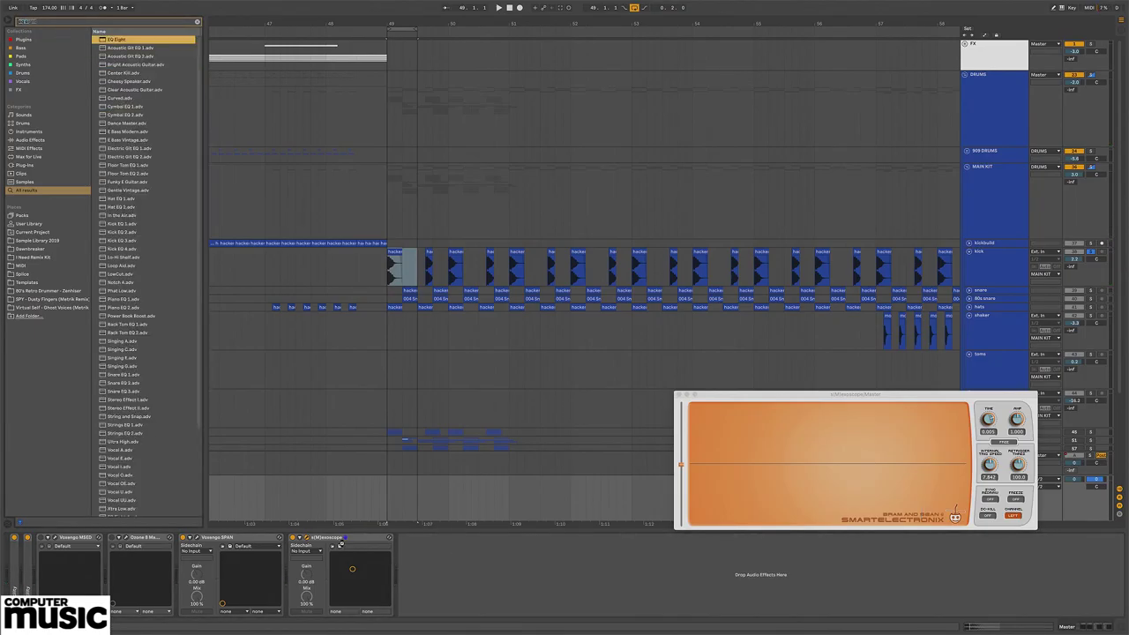
drag(341, 544, 401, 564)
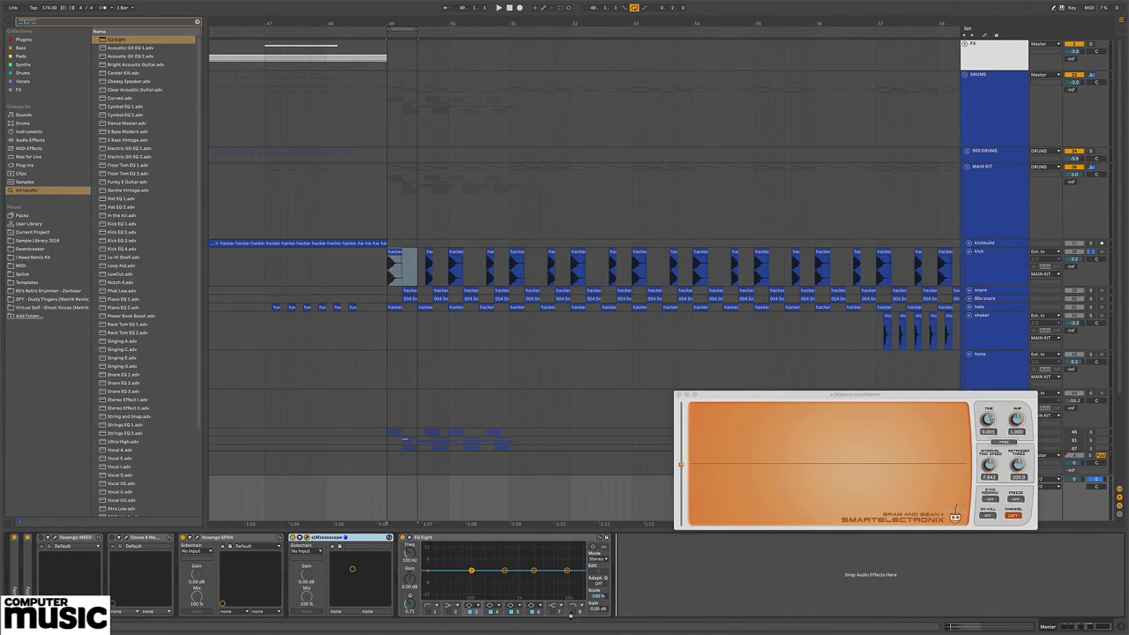
drag(570, 615, 557, 619)
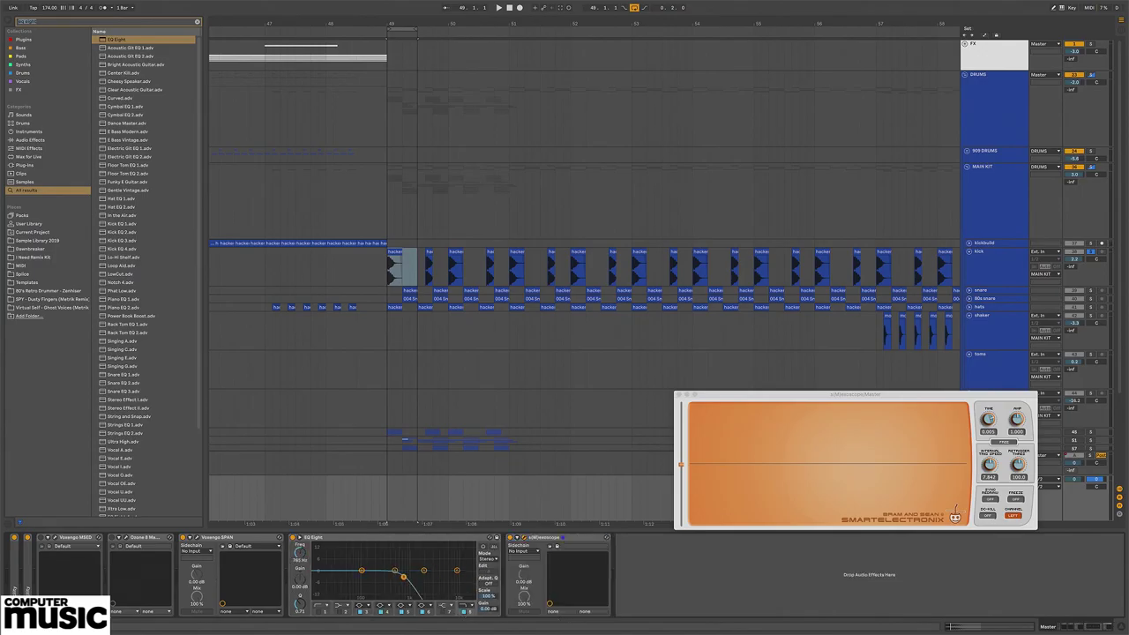
key(space)
drag(299, 553, 303, 557)
drag(814, 394, 824, 401)
scroll(818, 368, down, 3)
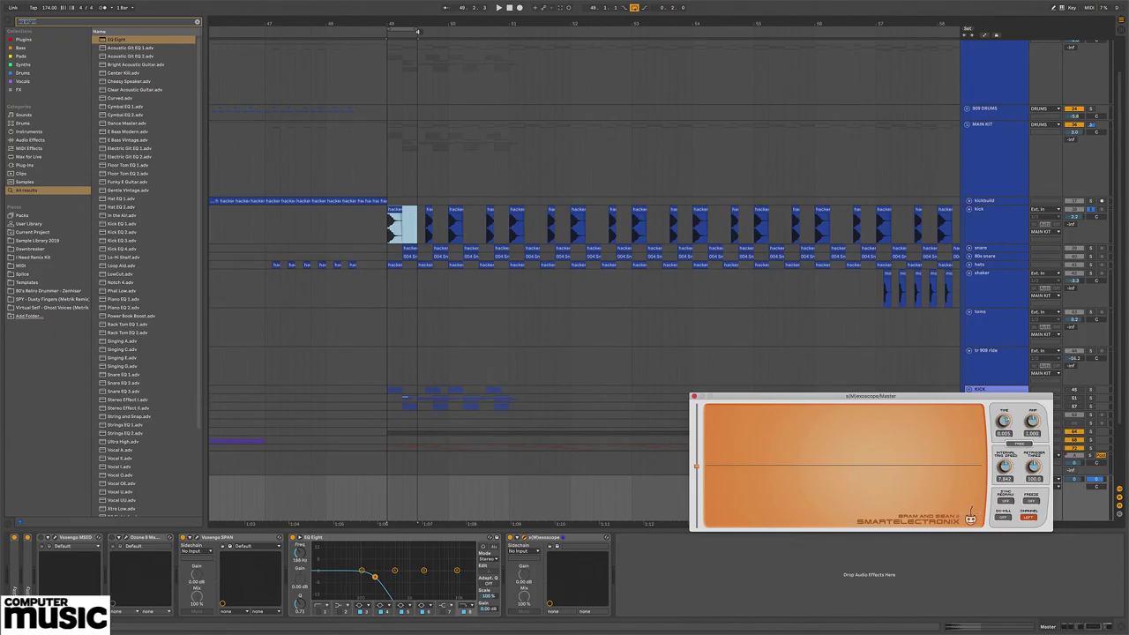
Step: Solo the snare together with the kick and play the loop to compare both waveforms in s(M)exoscope
click(1010, 250)
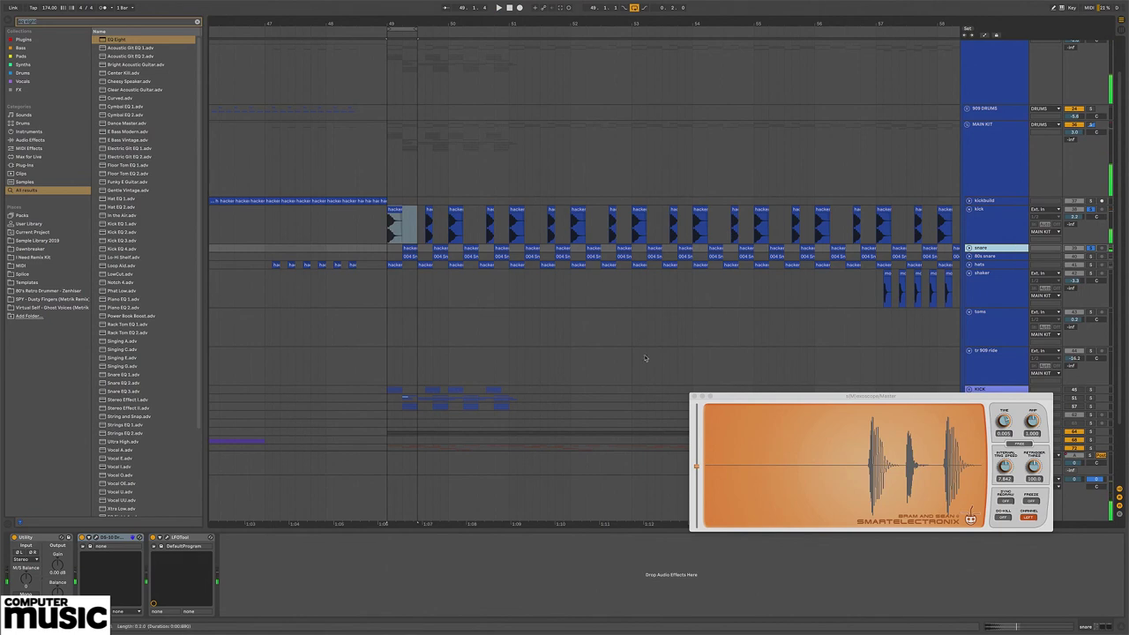
drag(1032, 402, 816, 334)
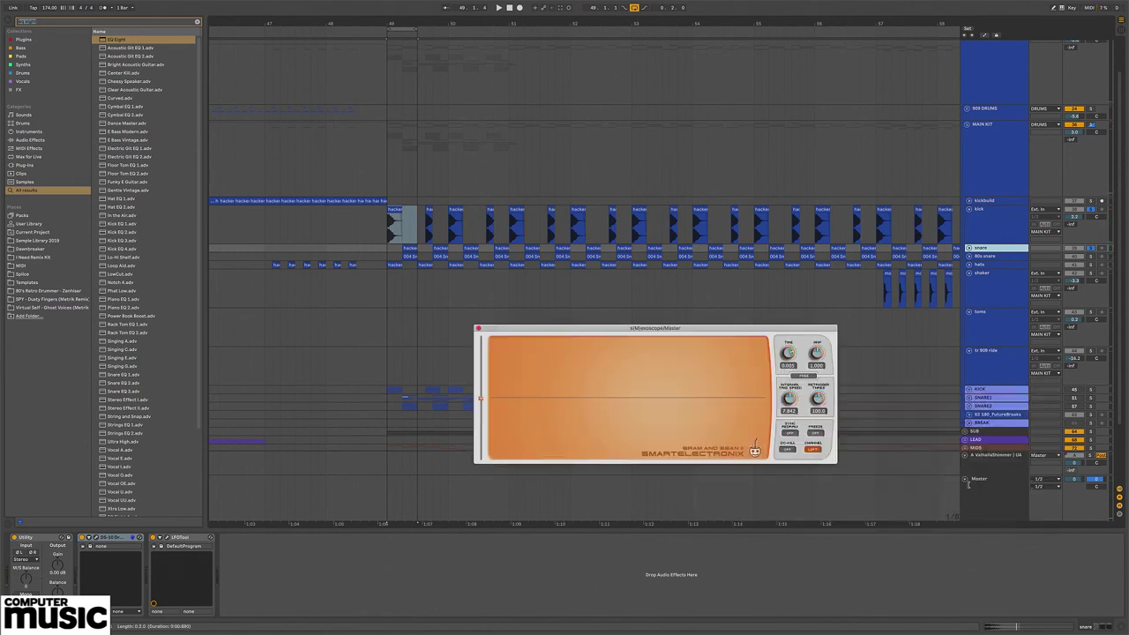
click(323, 489)
key(space)
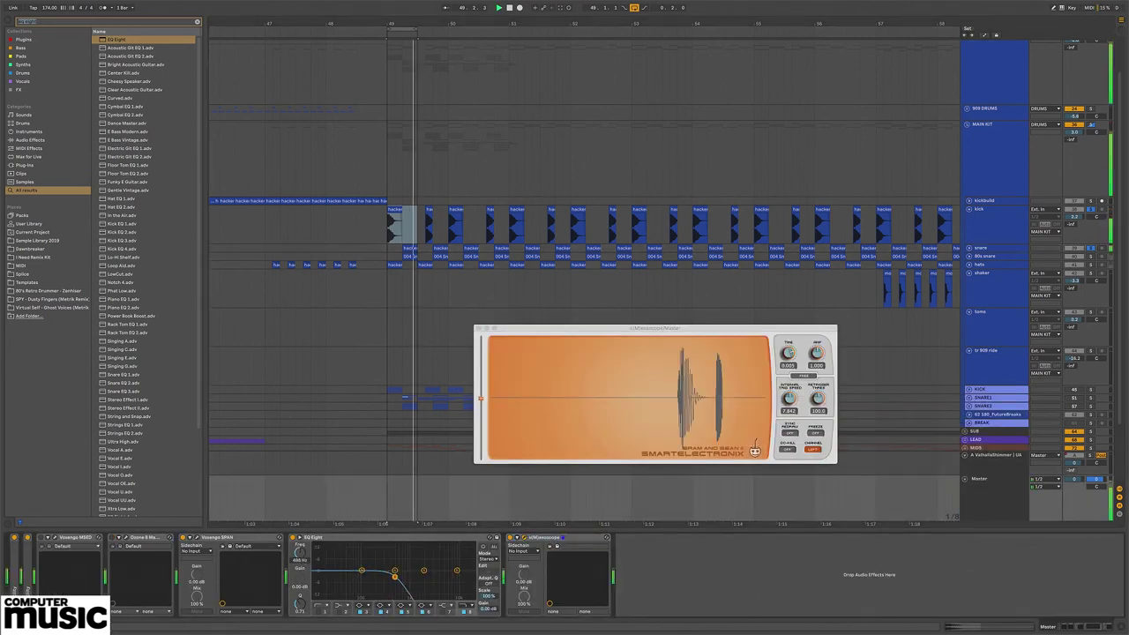
click(419, 458)
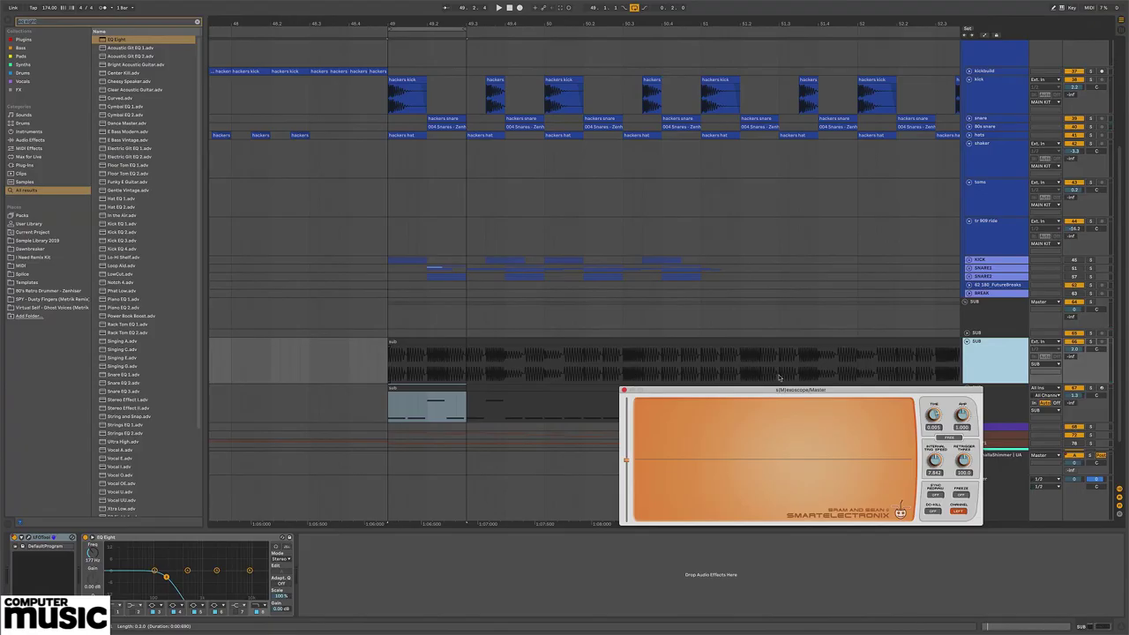
Step: Select the SUB audio track, reveal the effect rack holding its LFOTool, and play the loop from 49.1 into s(M)exoscope
drag(780, 390, 807, 436)
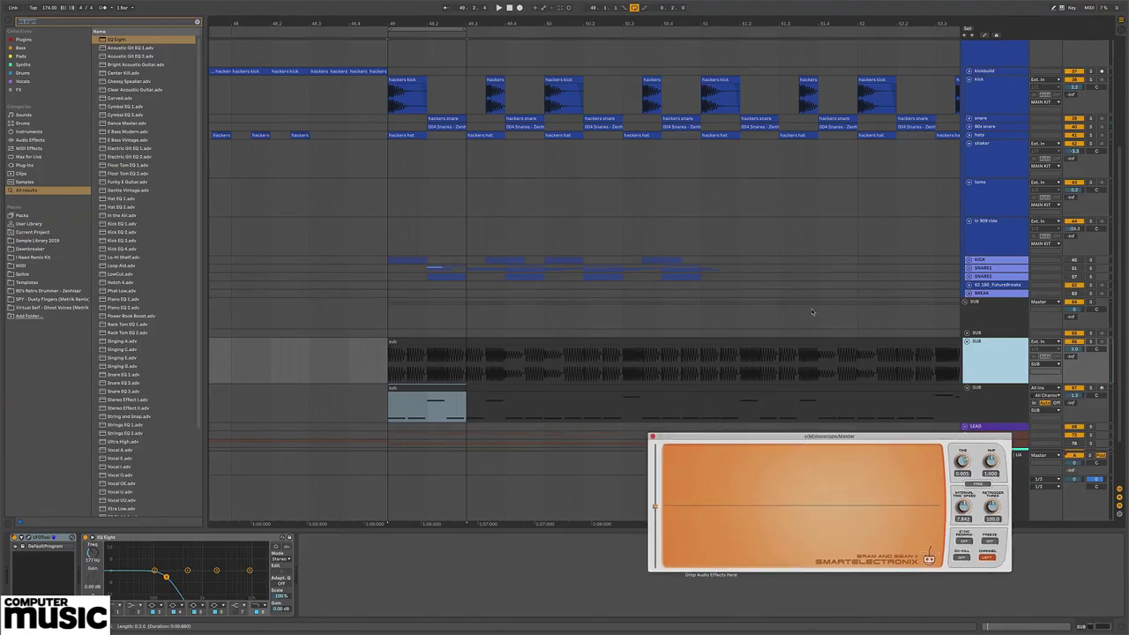
click(391, 104)
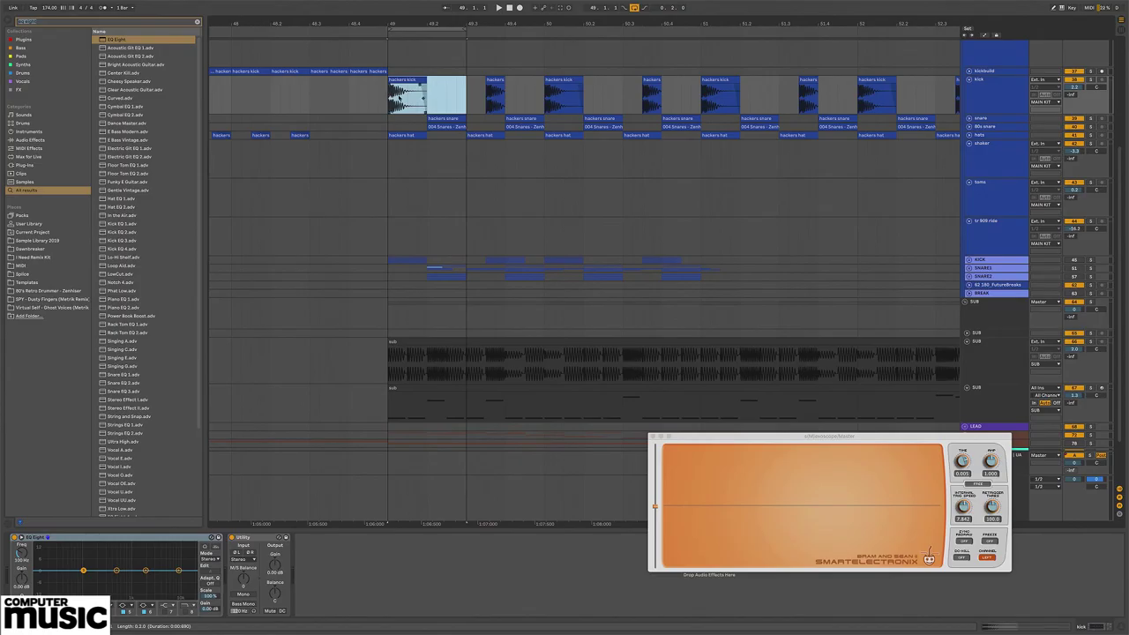
click(976, 358)
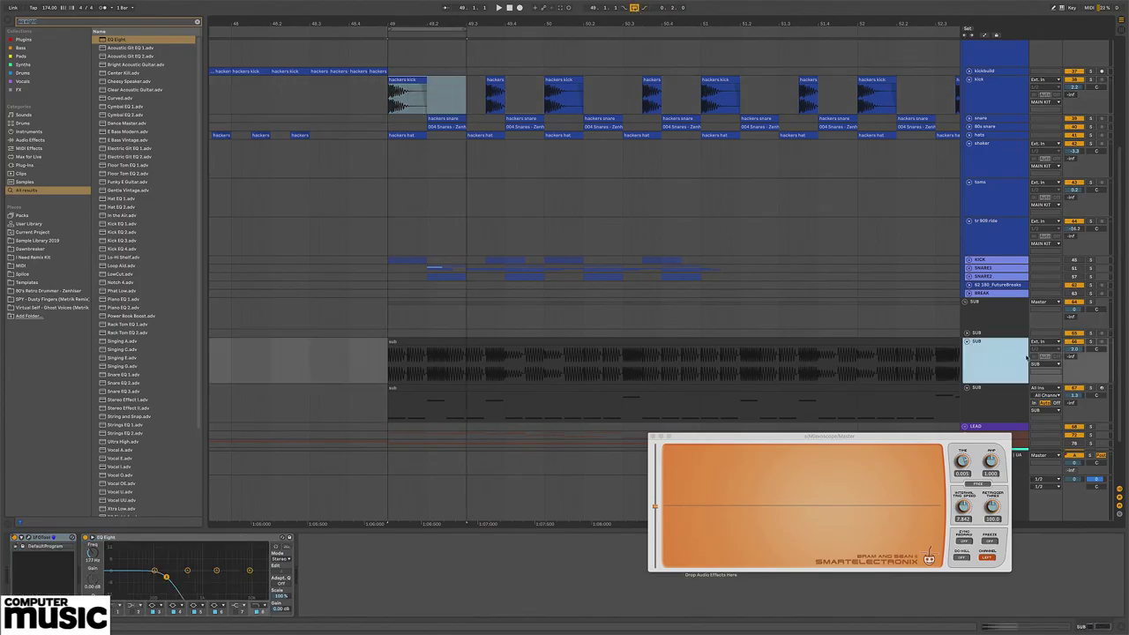
click(40, 537)
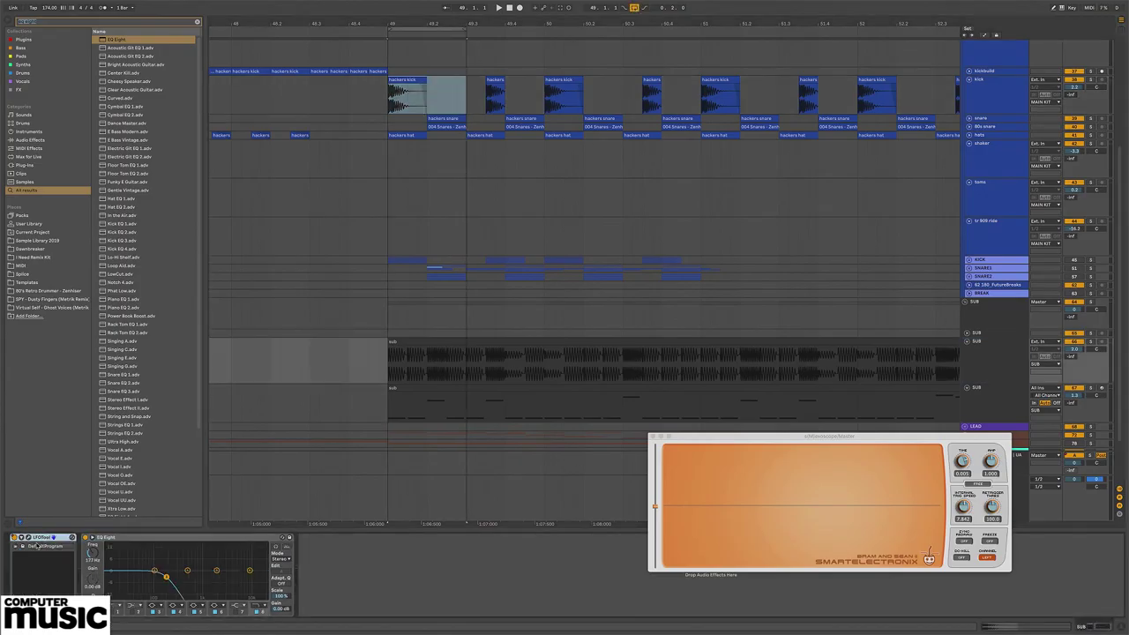
click(18, 545)
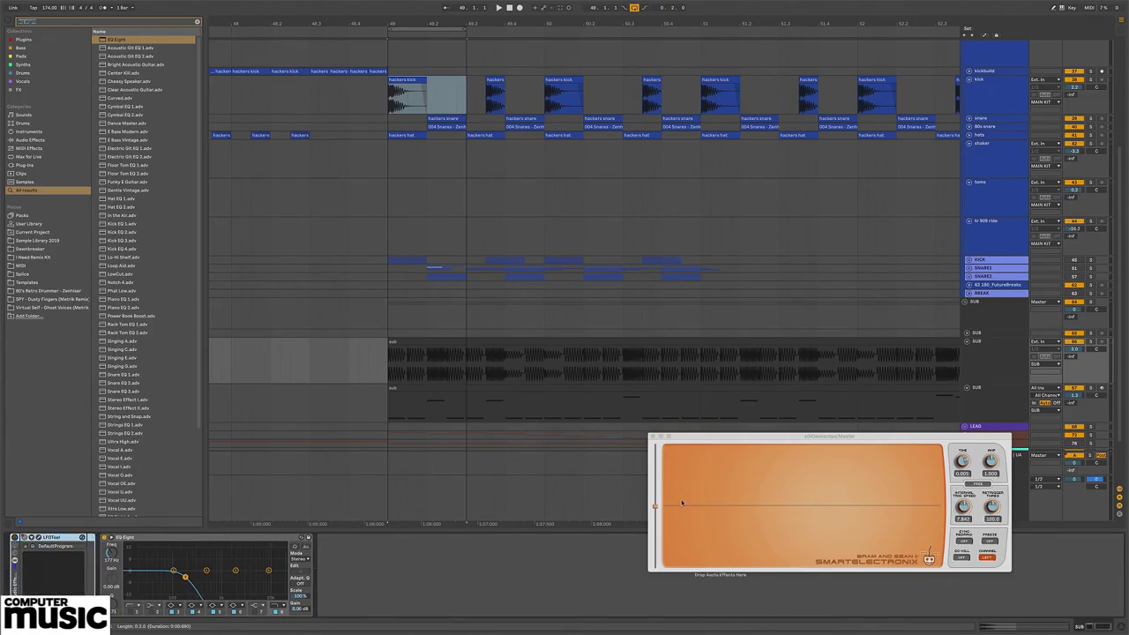
click(993, 360)
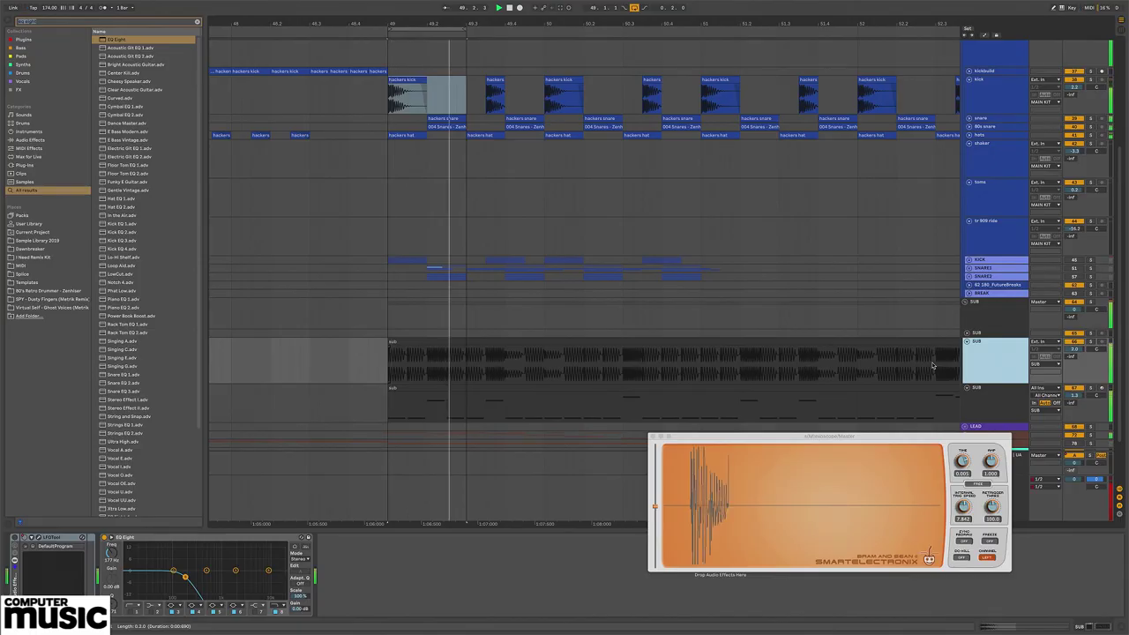
Step: Solo the kick along with the snare and SUB, and open LFOTool on the SUB track
click(1073, 86)
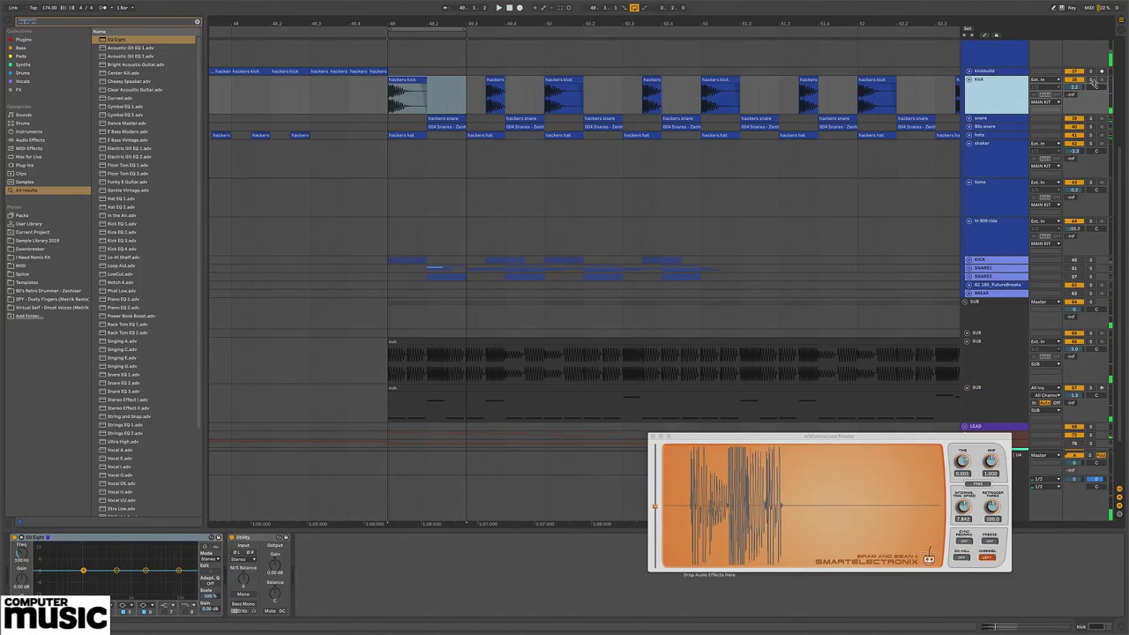
click(1091, 79)
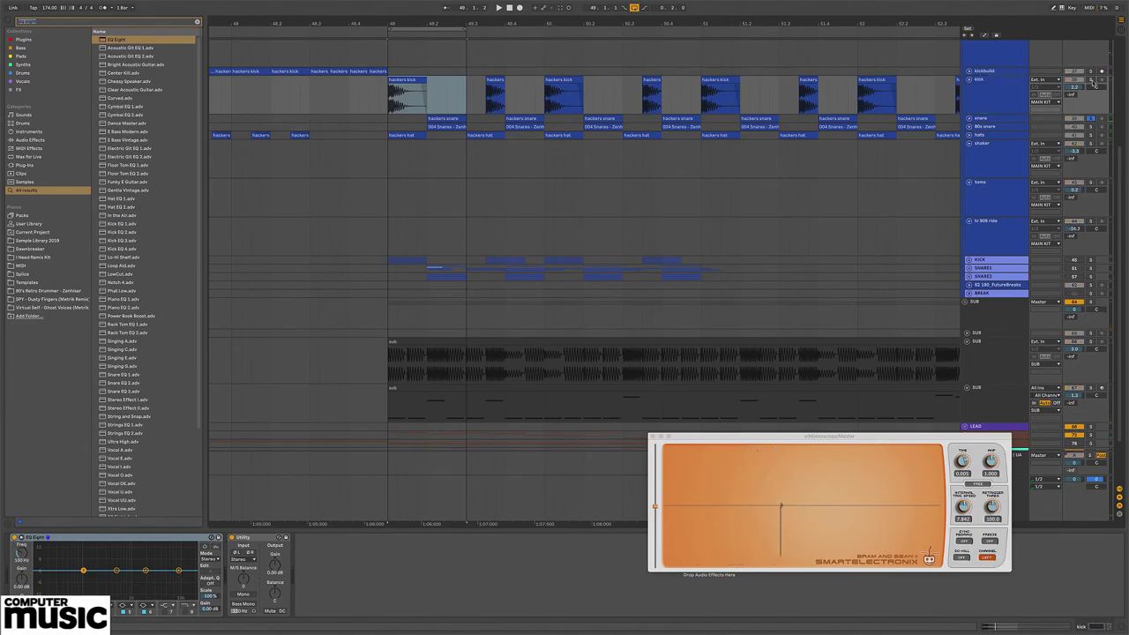
click(992, 353)
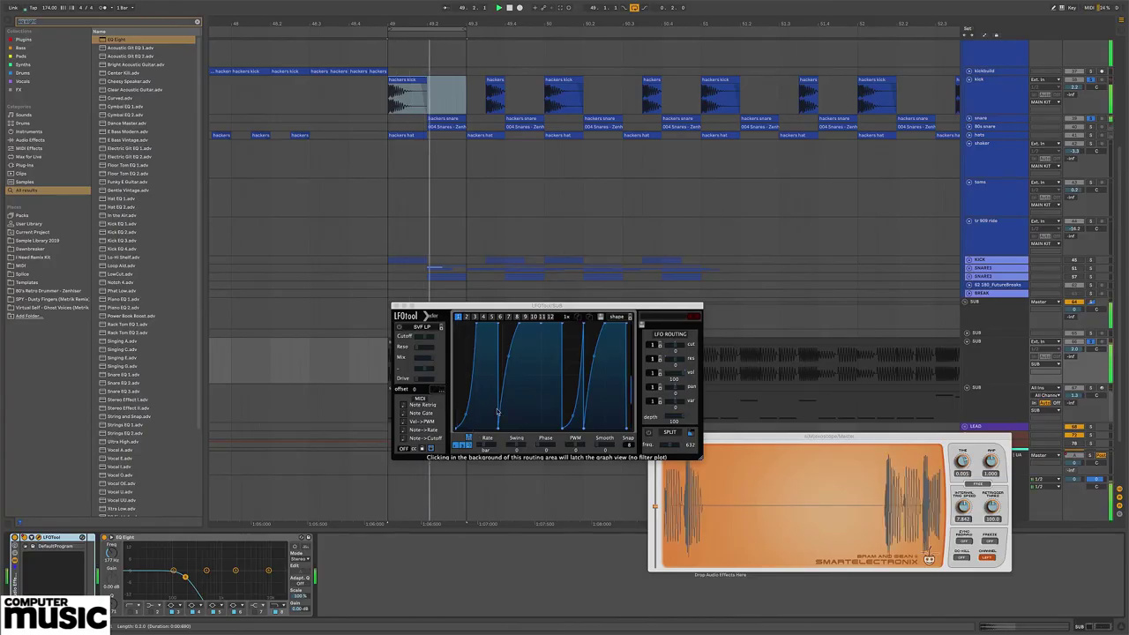
Step: Extend the loop to one bar from 49.1 while examining the LFOTool curve on SUB, and close its window
click(396, 397)
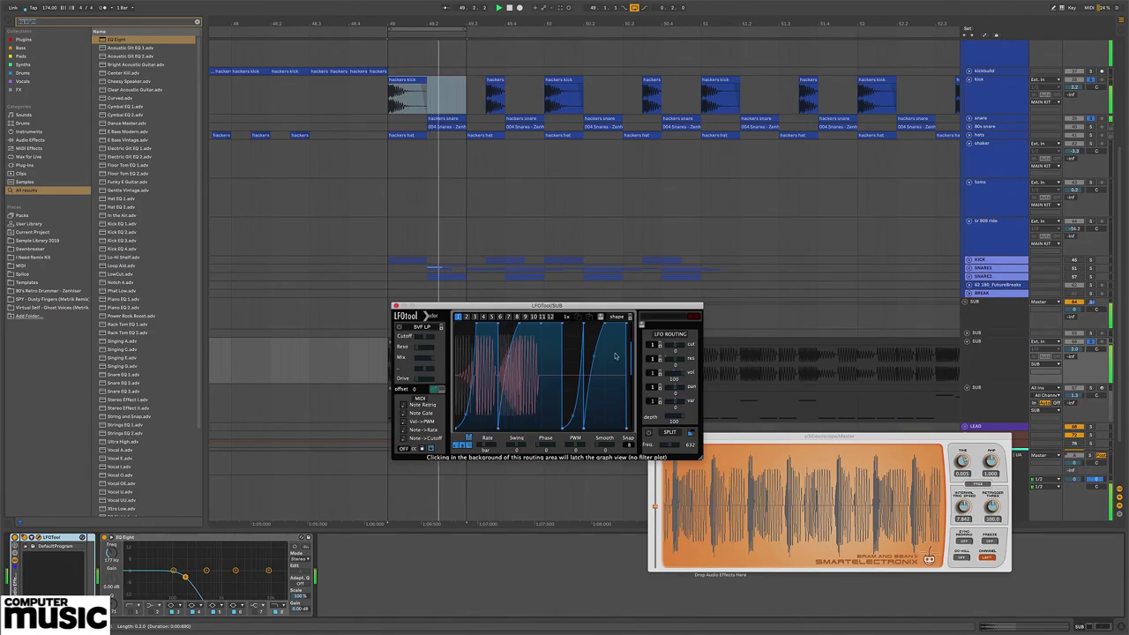
drag(465, 31, 543, 33)
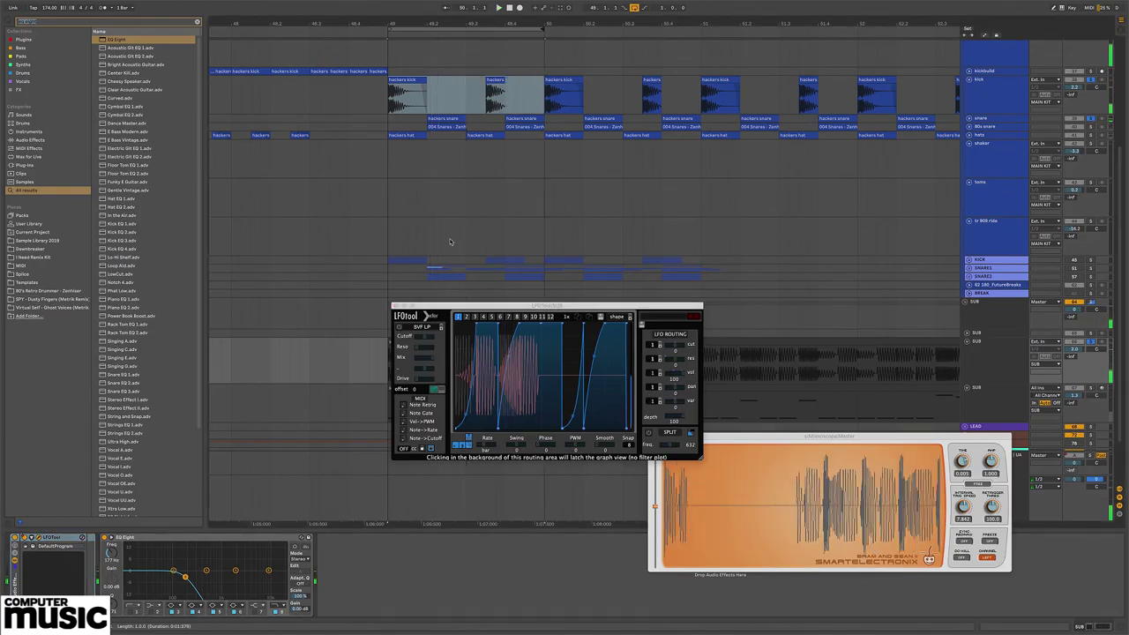
drag(439, 305, 273, 289)
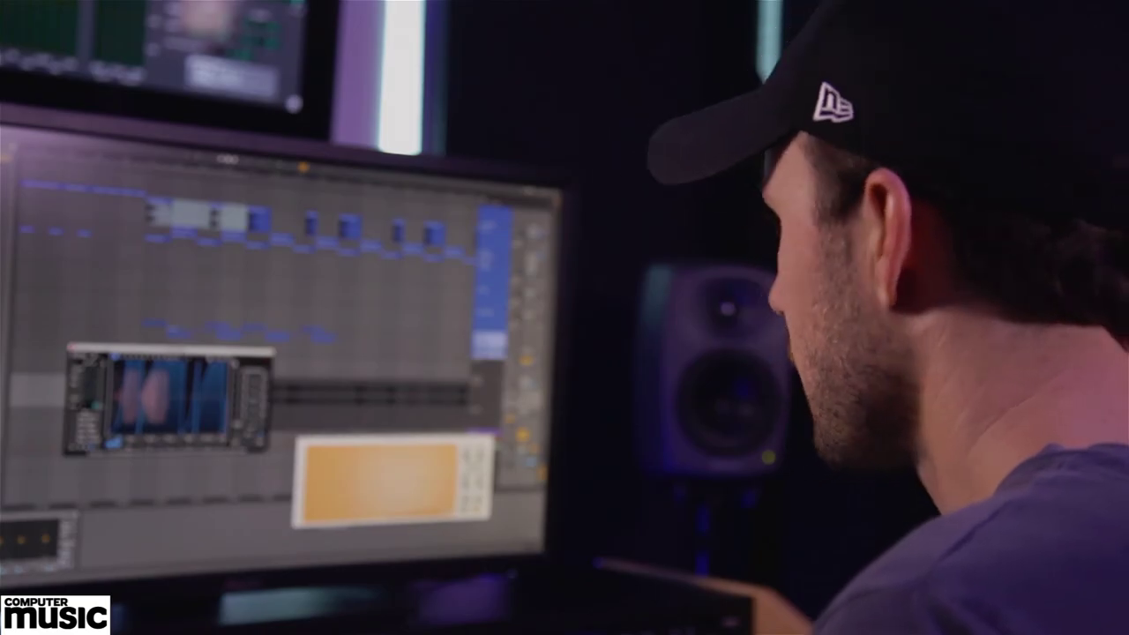
drag(168, 349, 209, 354)
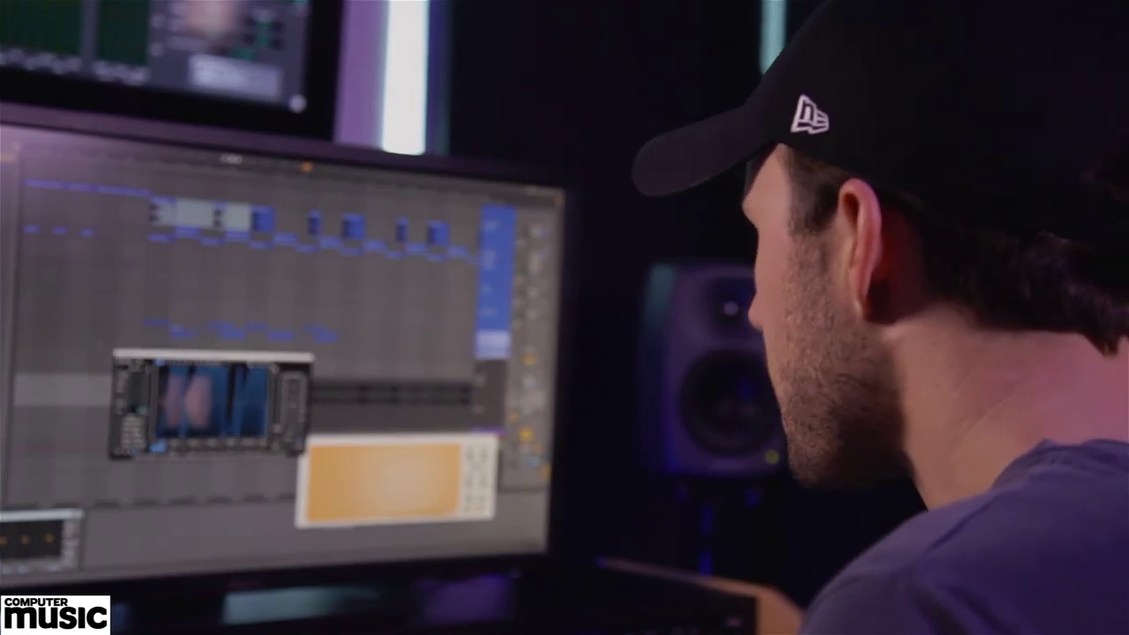
key(ctrl+alt+p)
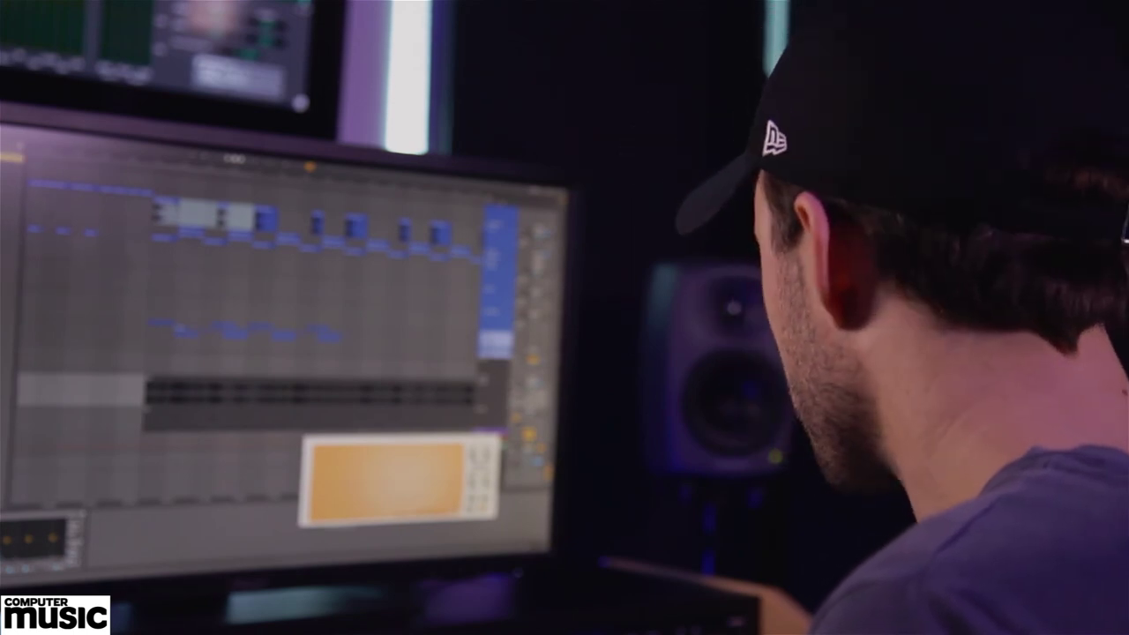
Step: Add Chain Shaper after EQ Eight on the SUB track and examine its list of sidechain sources
drag(402, 438, 361, 284)
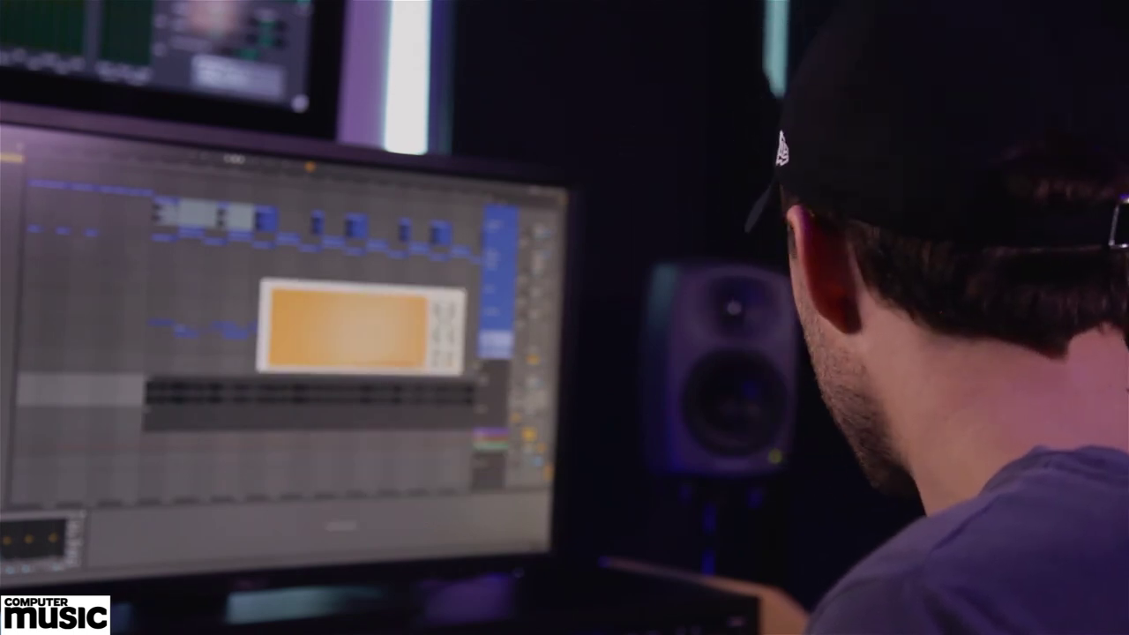
click(492, 392)
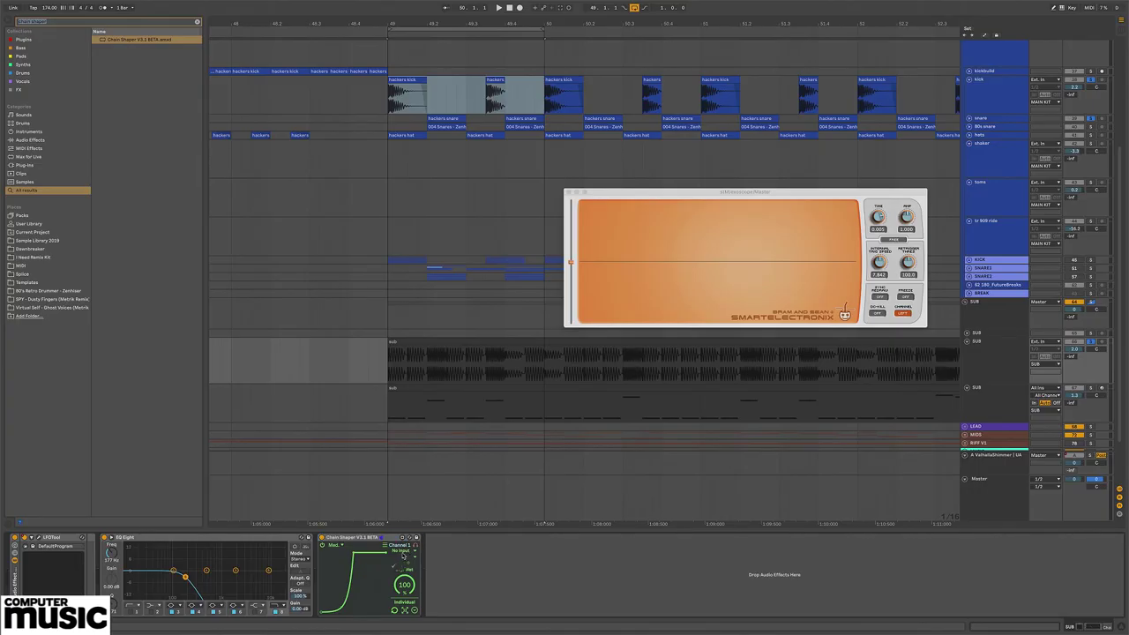
click(405, 552)
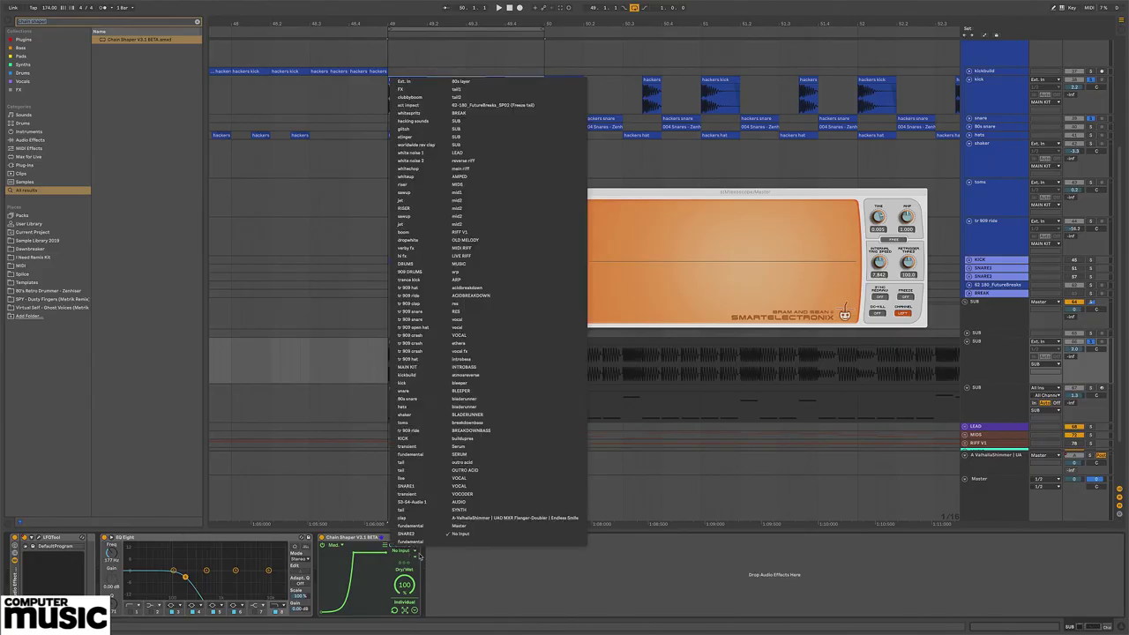
click(370, 545)
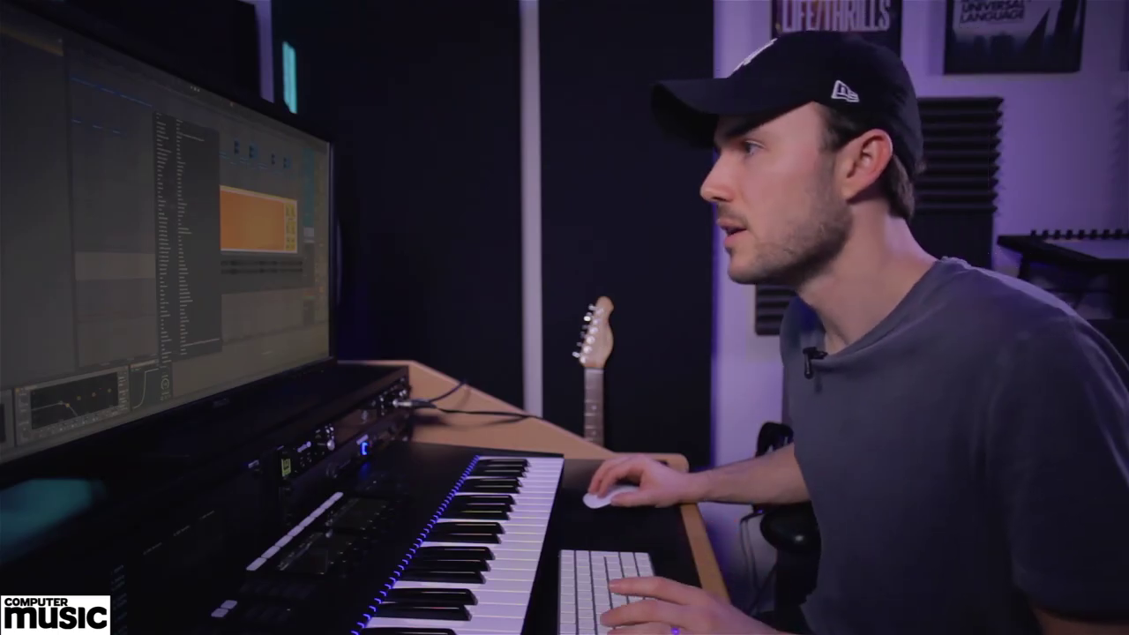
Step: Remove EQ Eight and LFOTool from the SUB track, and play it with Chain Shaper's sidechain source set to kick
key(ctrl+alt+b)
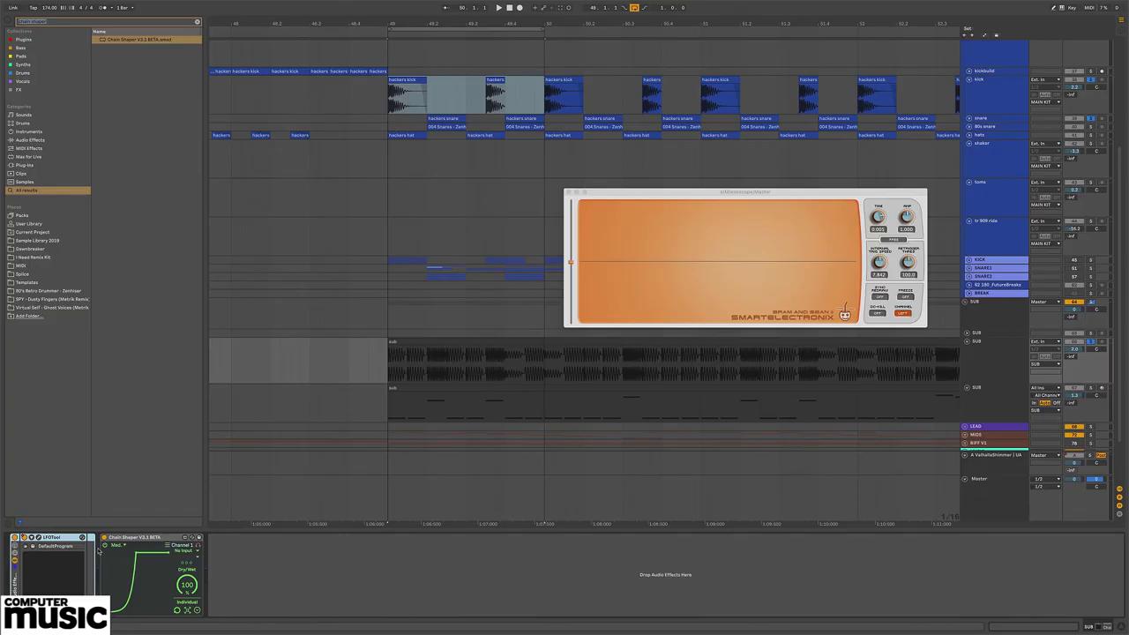
key(Delete)
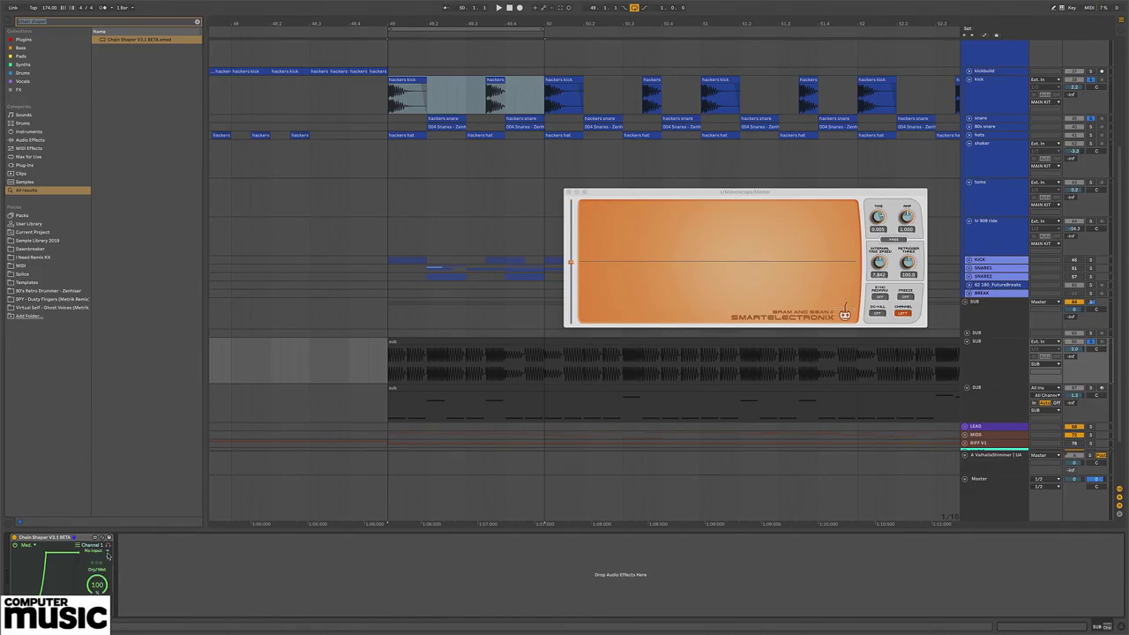
click(106, 553)
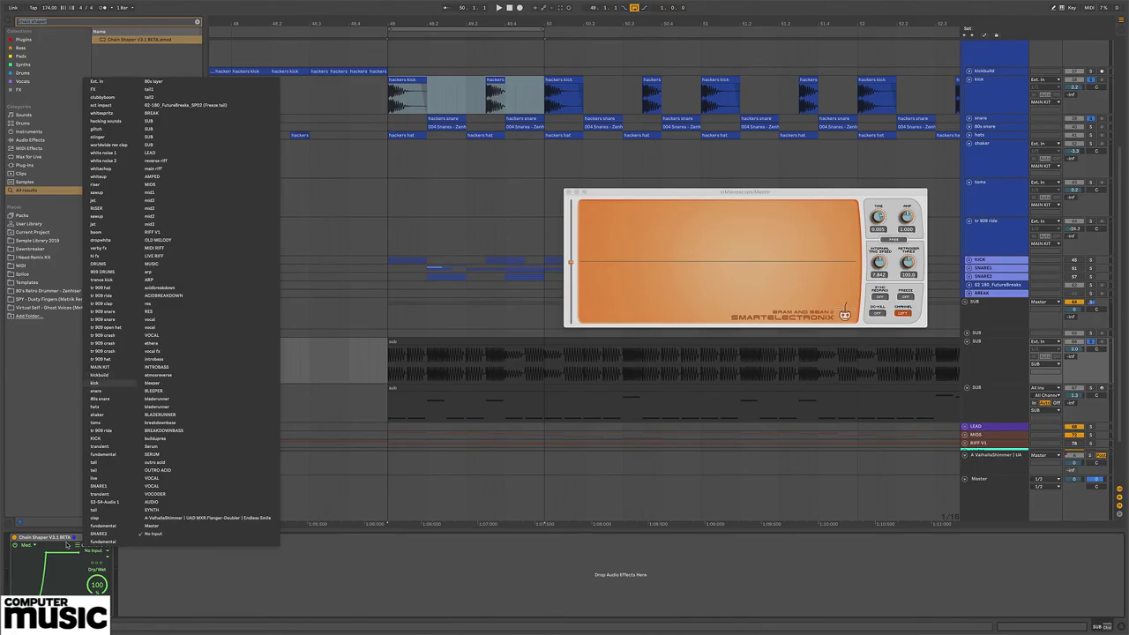
key(Return)
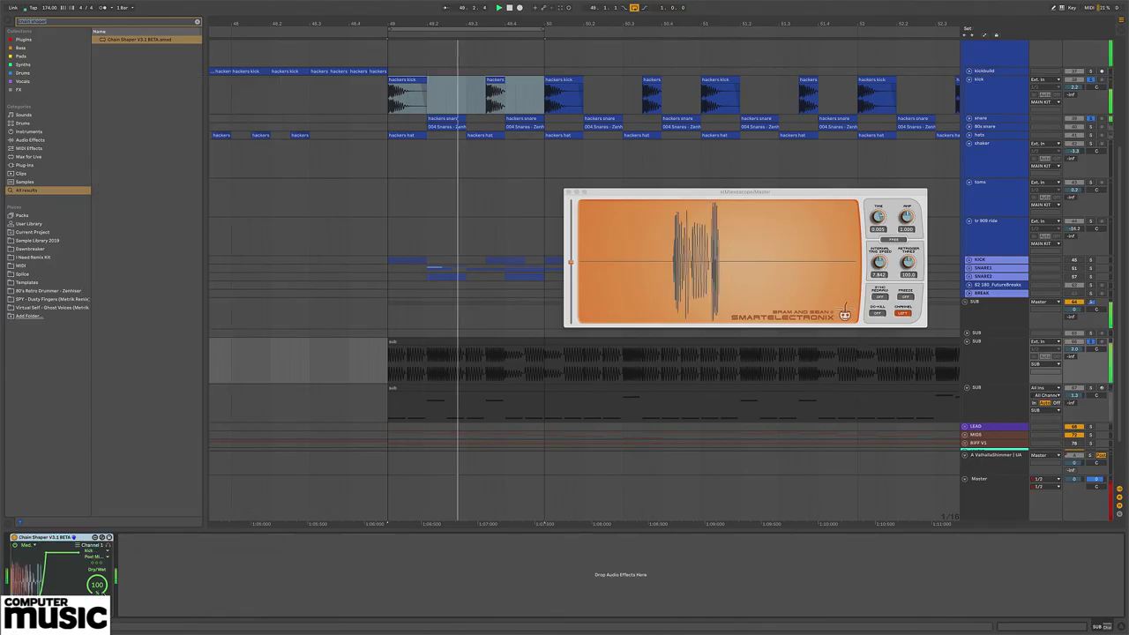
Step: Open Chain Shaper's oscilloscope instead of the s(M)exoscope window, and play the SUB track with the loop shortened to the first kick clip
click(569, 191)
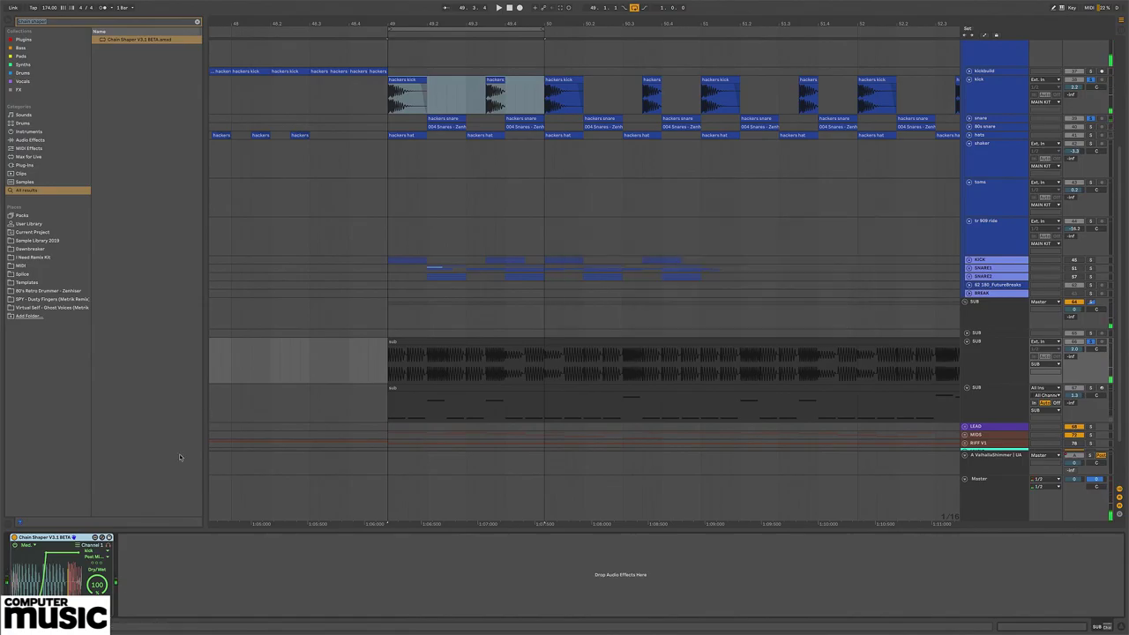
click(48, 573)
drag(228, 81, 538, 116)
drag(388, 101, 468, 94)
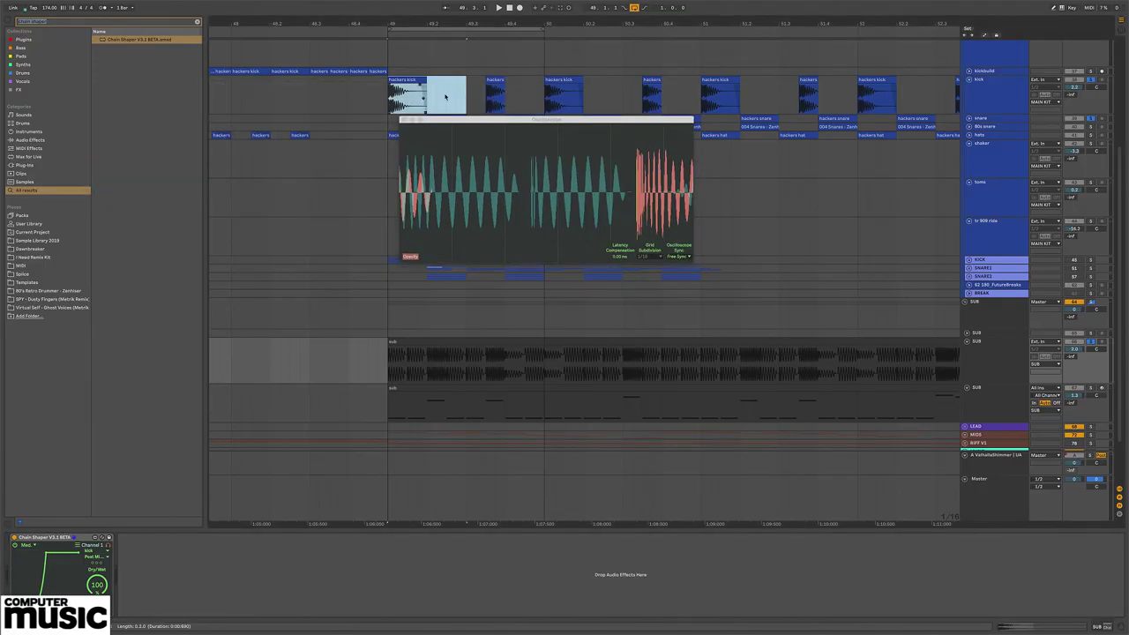
click(430, 97)
key(space)
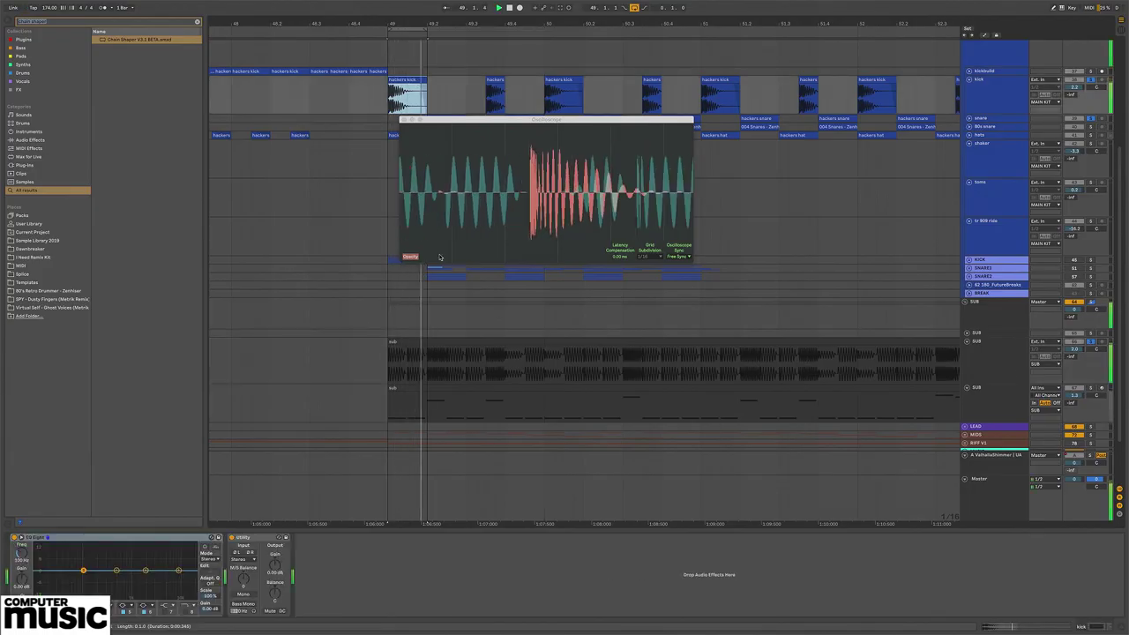
click(1001, 356)
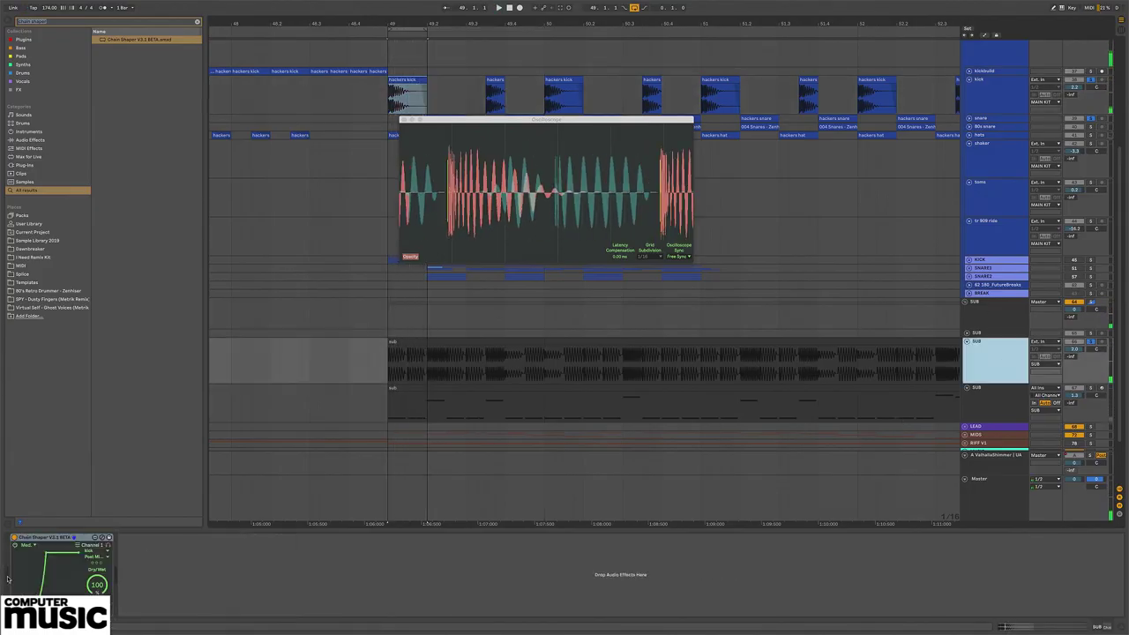
double_click(47, 557)
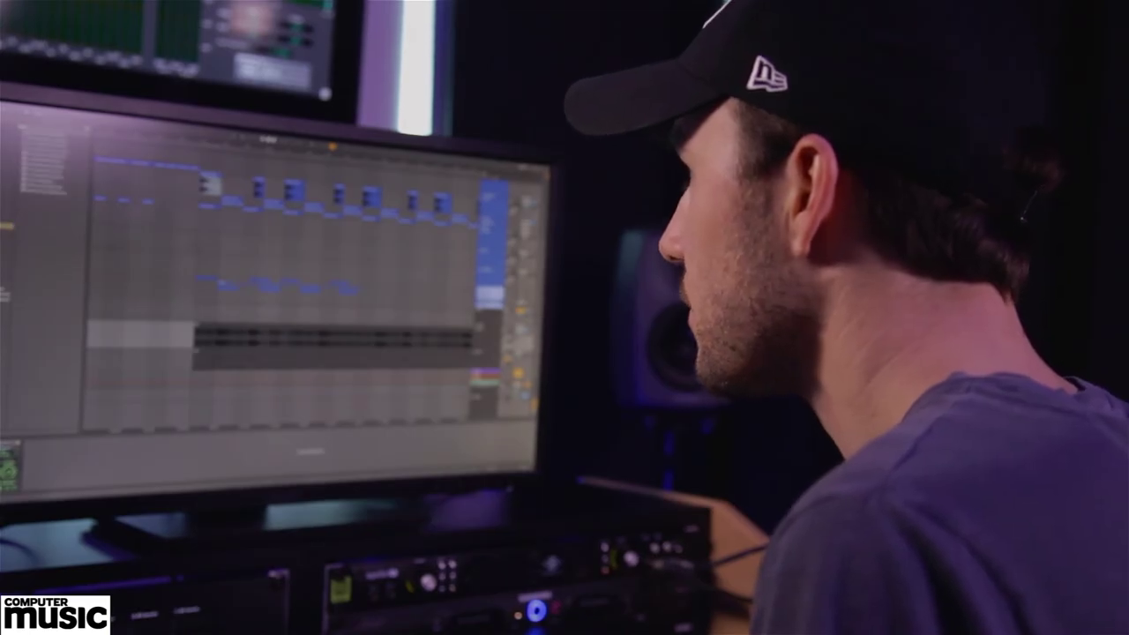
Step: Audition Ozone 8 Maximizer ahead of Chain Shaper on the SUB track, and remove it
click(53, 183)
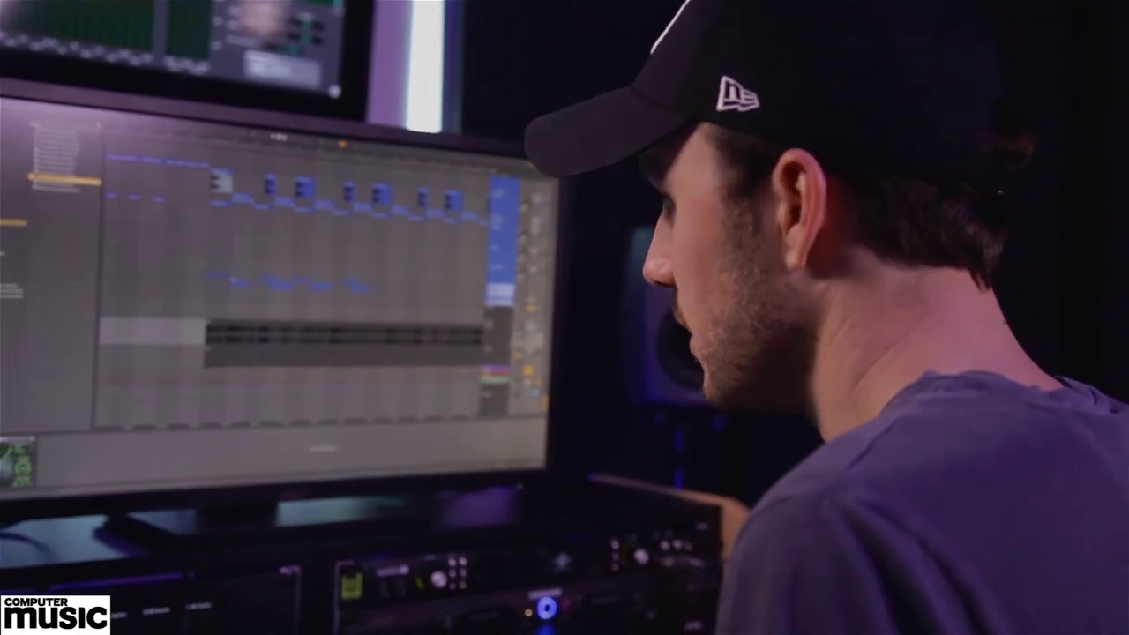
key(Return)
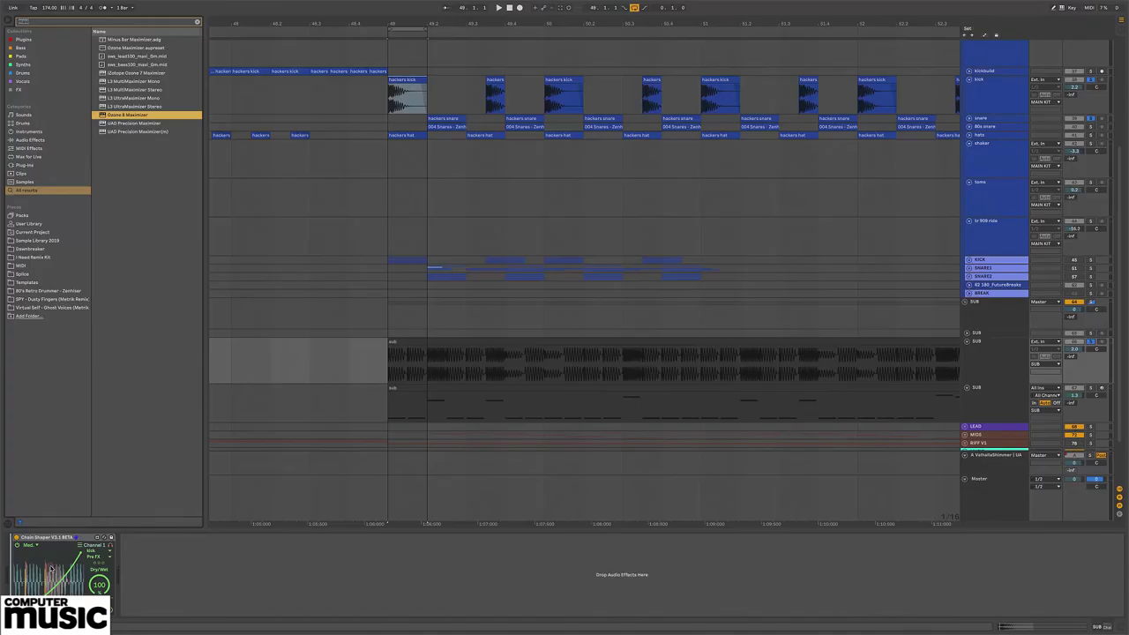
key(Return)
key(space)
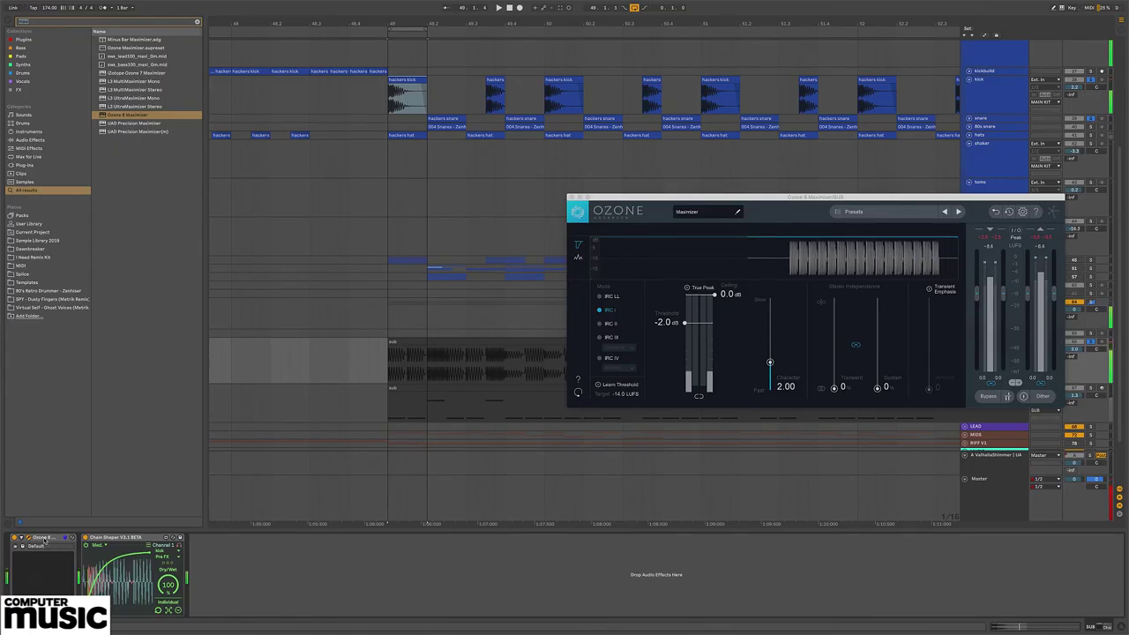
key(Delete)
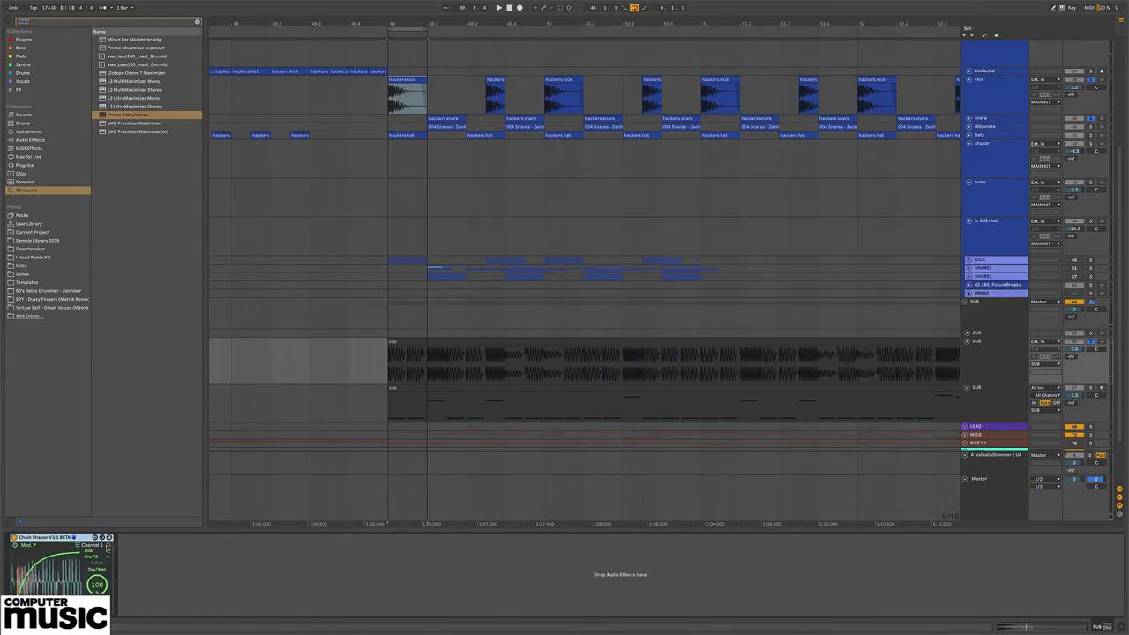
Step: Set the sidechain source of Chain Shaper's Channel 2 to snare on the SUB track, and play the loop
click(97, 563)
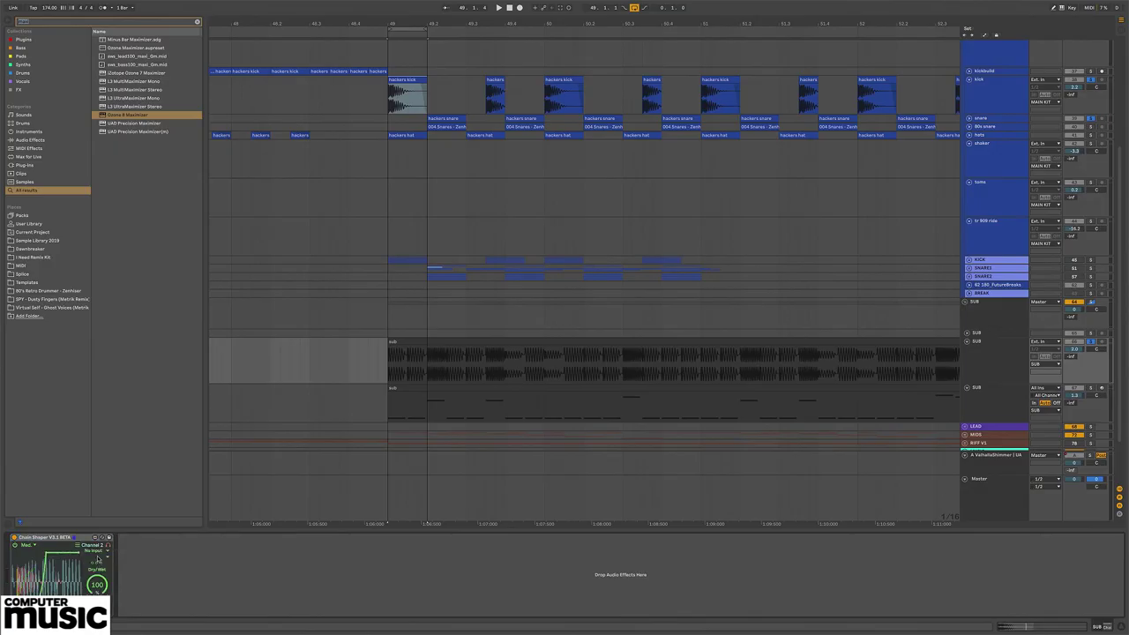
click(97, 551)
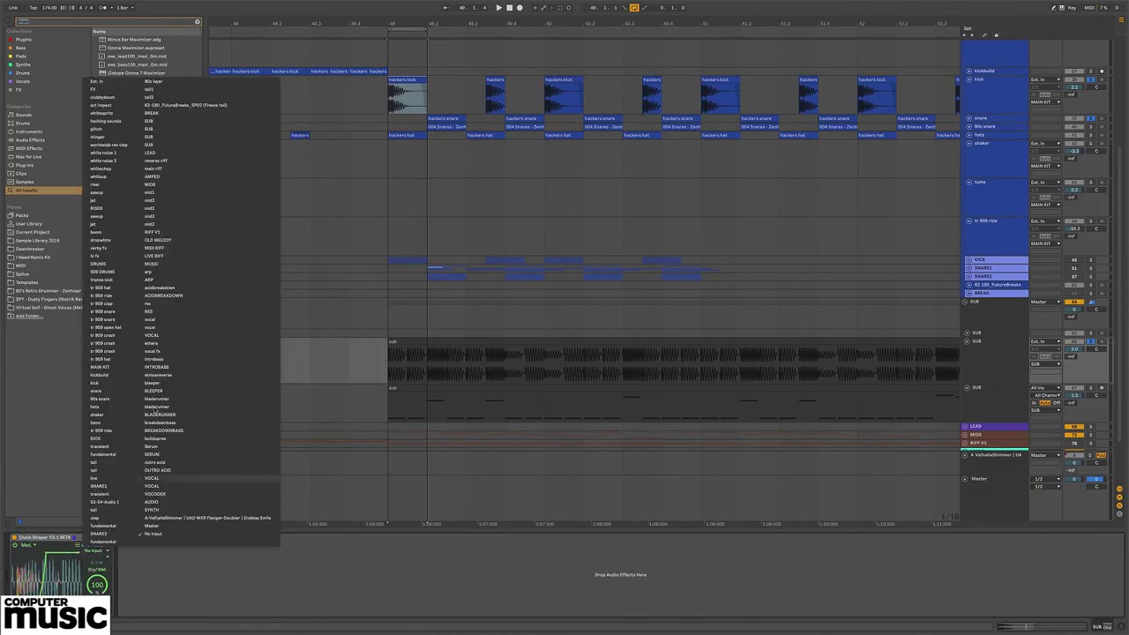
click(112, 394)
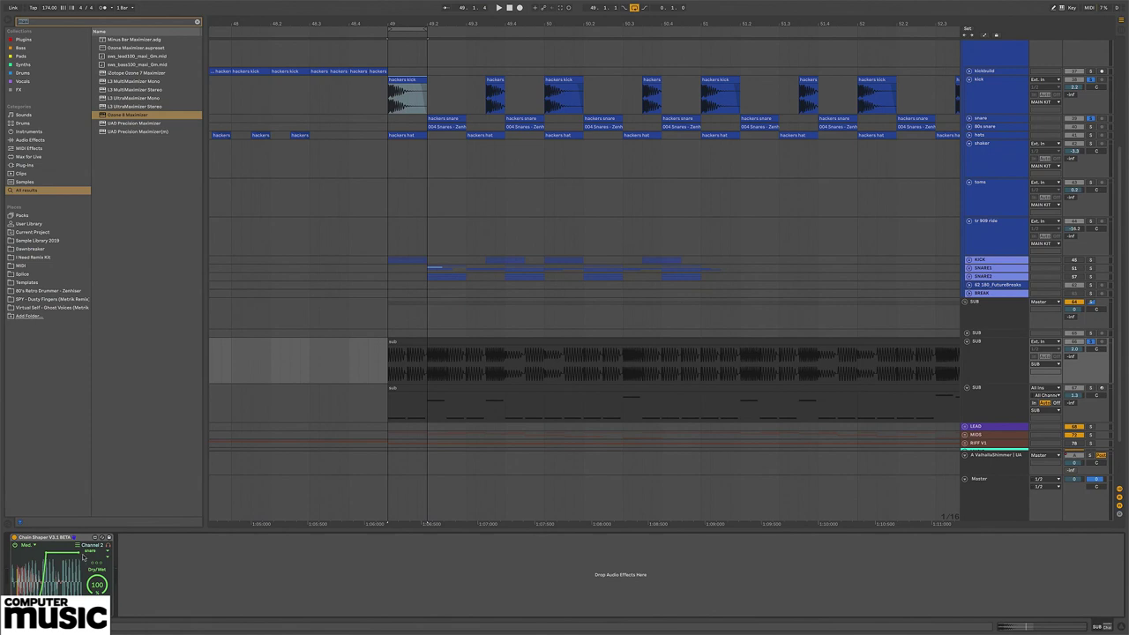
key(space)
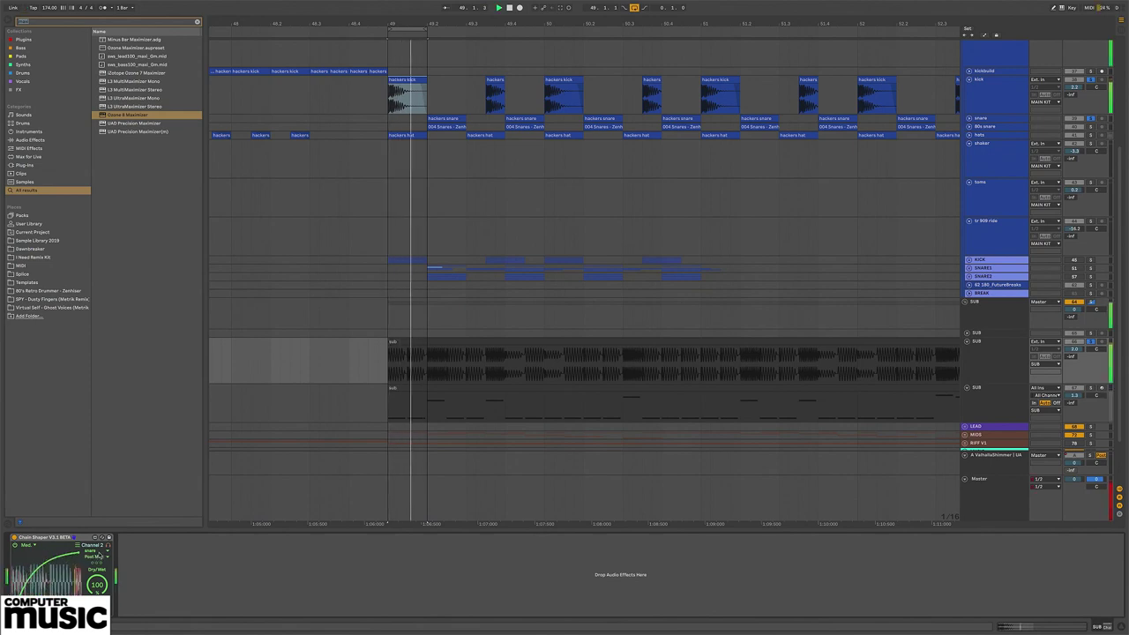
key(space)
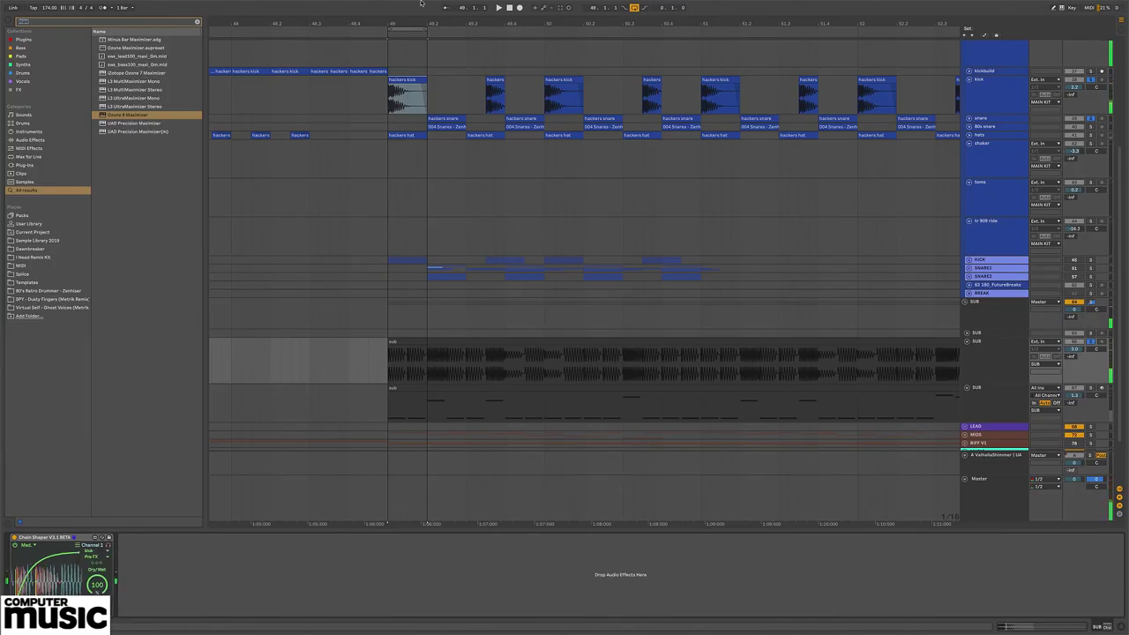
Step: Play the loop extended to one bar from 49.1, and expand Chain Shaper's multiband view with its low, mid and high bands
drag(426, 29, 544, 30)
key(space)
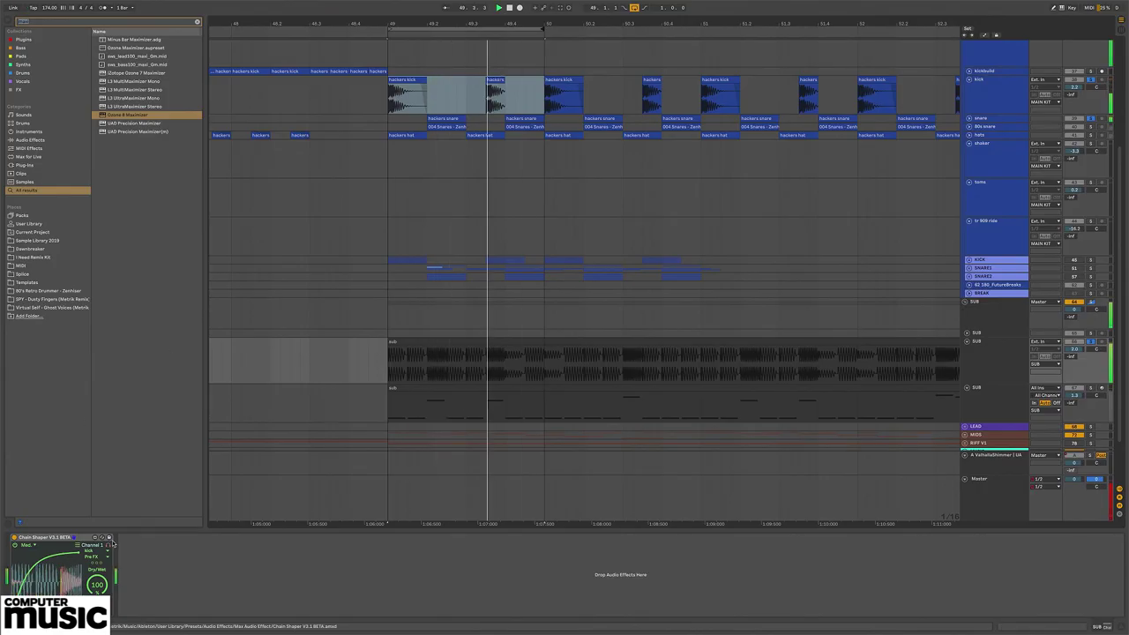
key(space)
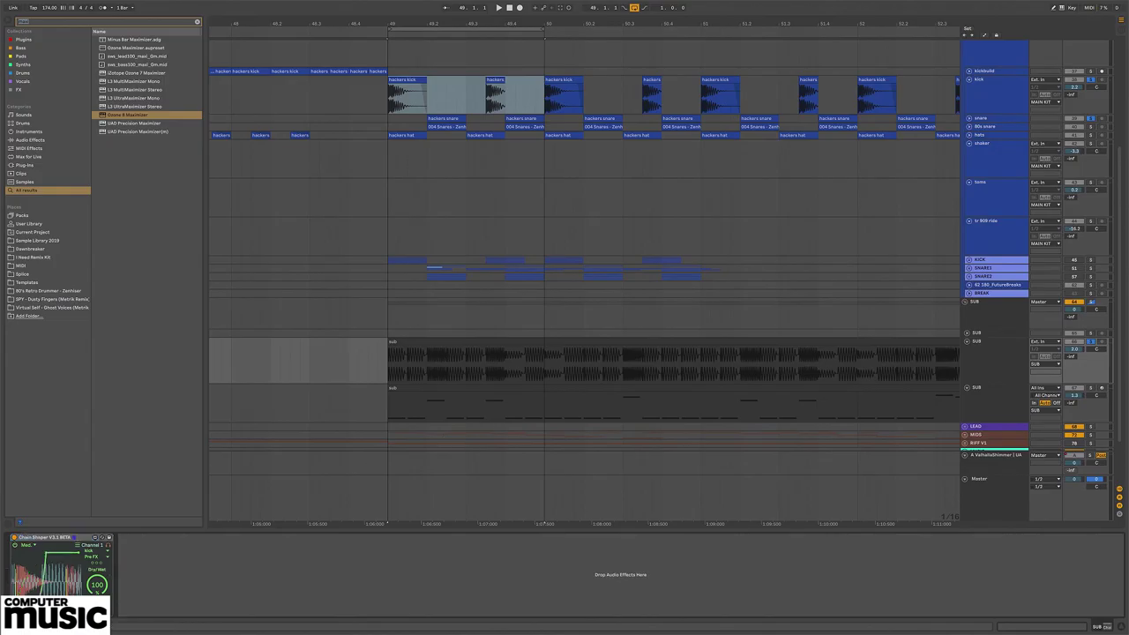
click(96, 561)
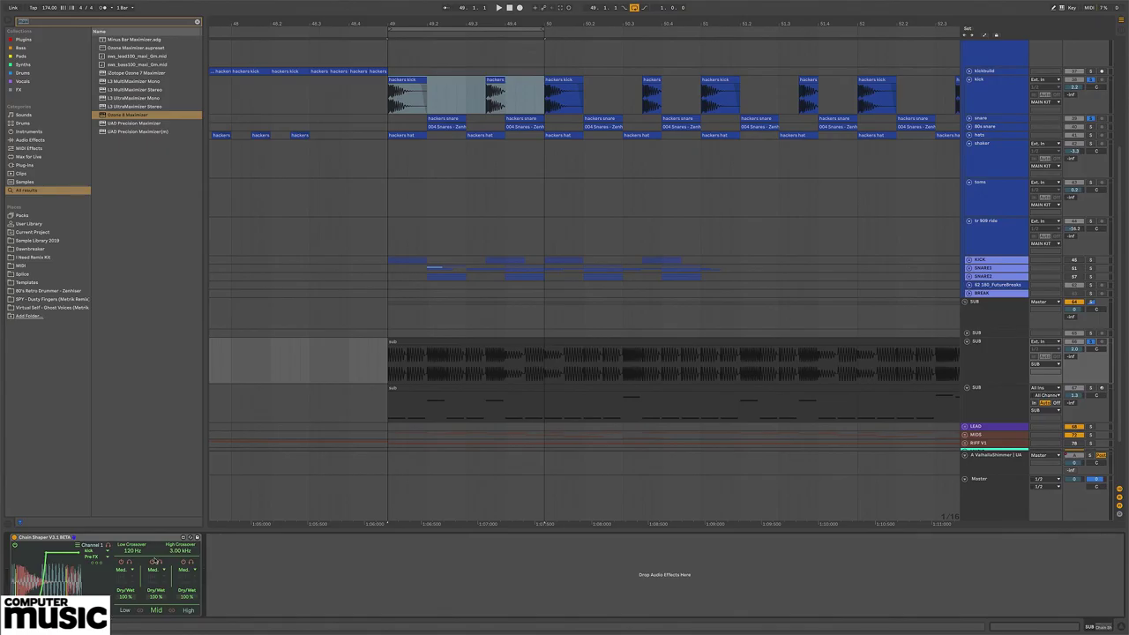
click(88, 546)
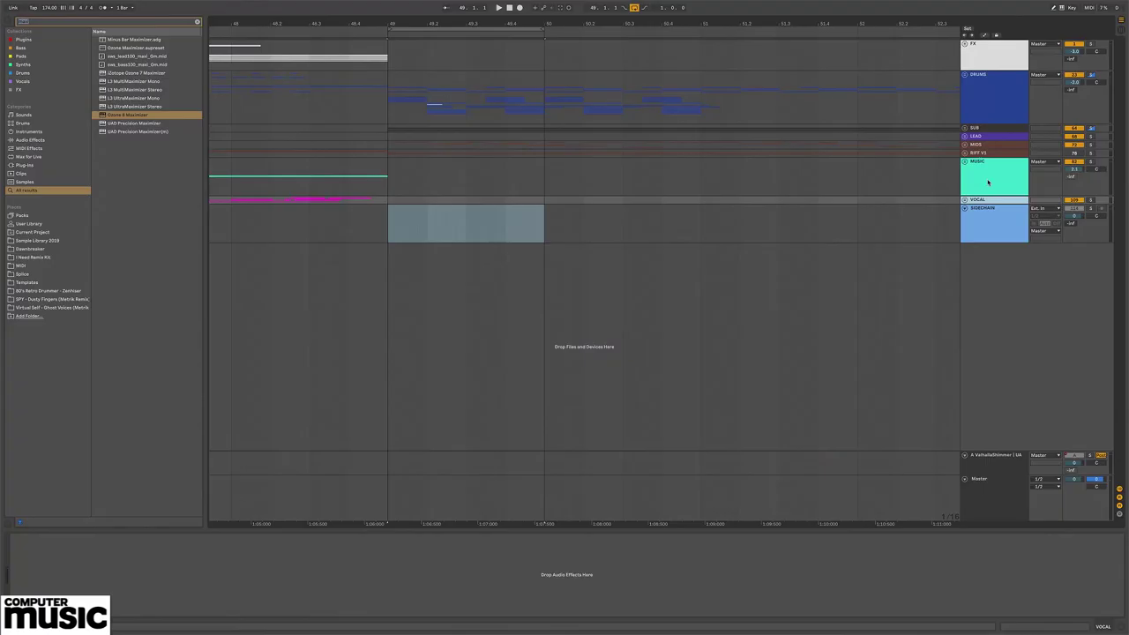
Step: Route the MIDS, RIFF V1, MUSIC and VOCAL outputs to the SIDECHAIN track, and solo and record-arm that track
click(975, 145)
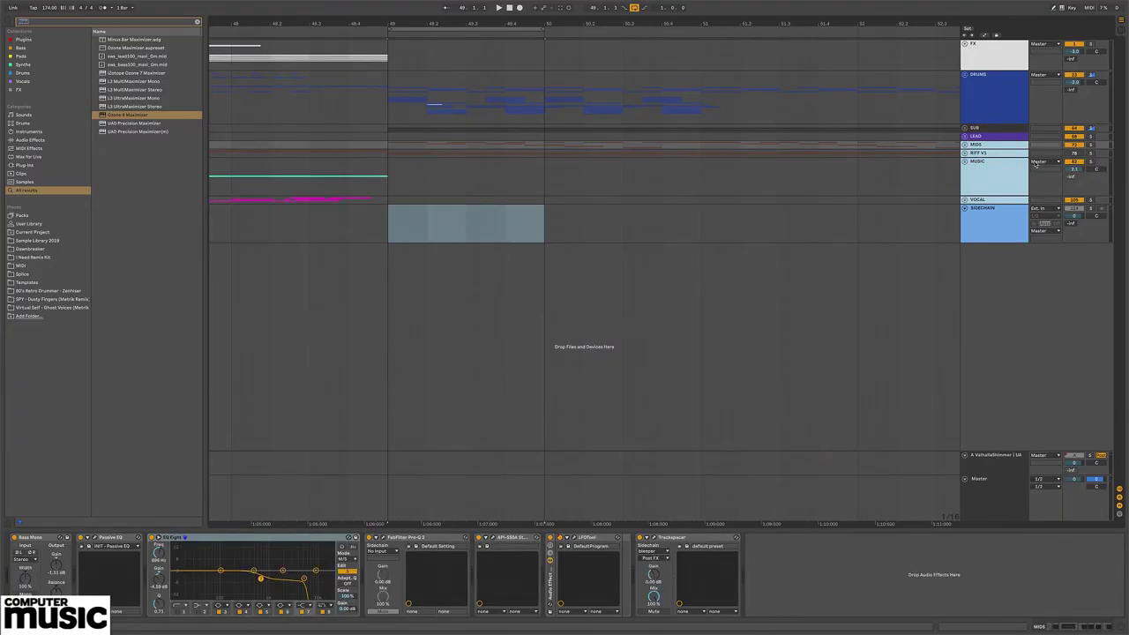
click(1039, 163)
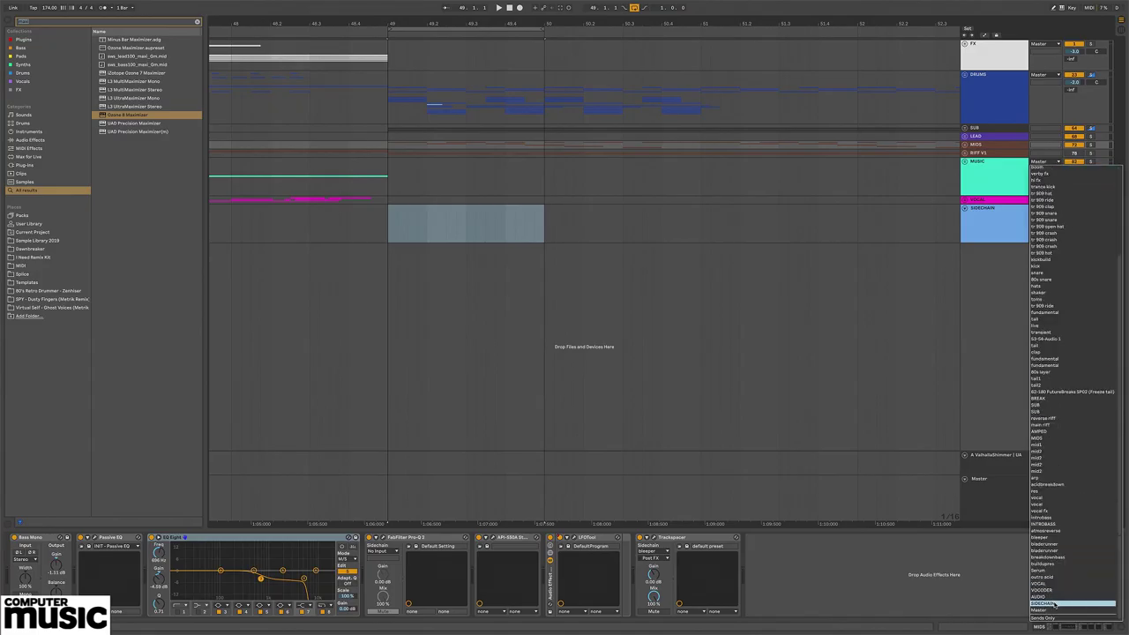
click(991, 235)
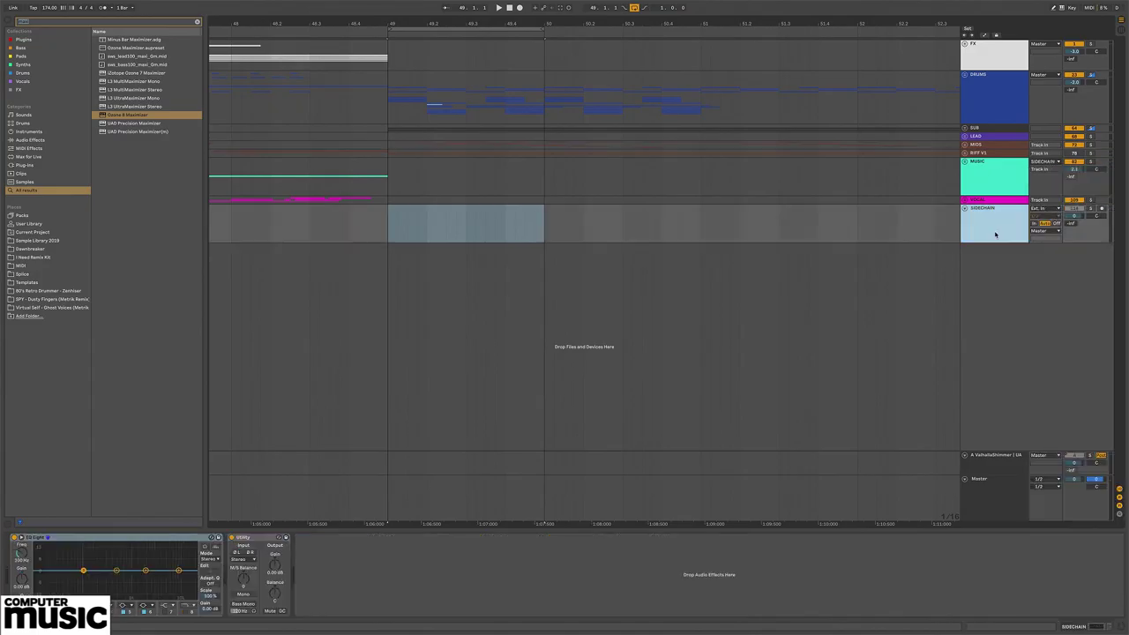
click(1100, 209)
Step: Replace EQ Eight and Utility on the SIDECHAIN track with Chain Shaper V3.1 BETA
click(350, 415)
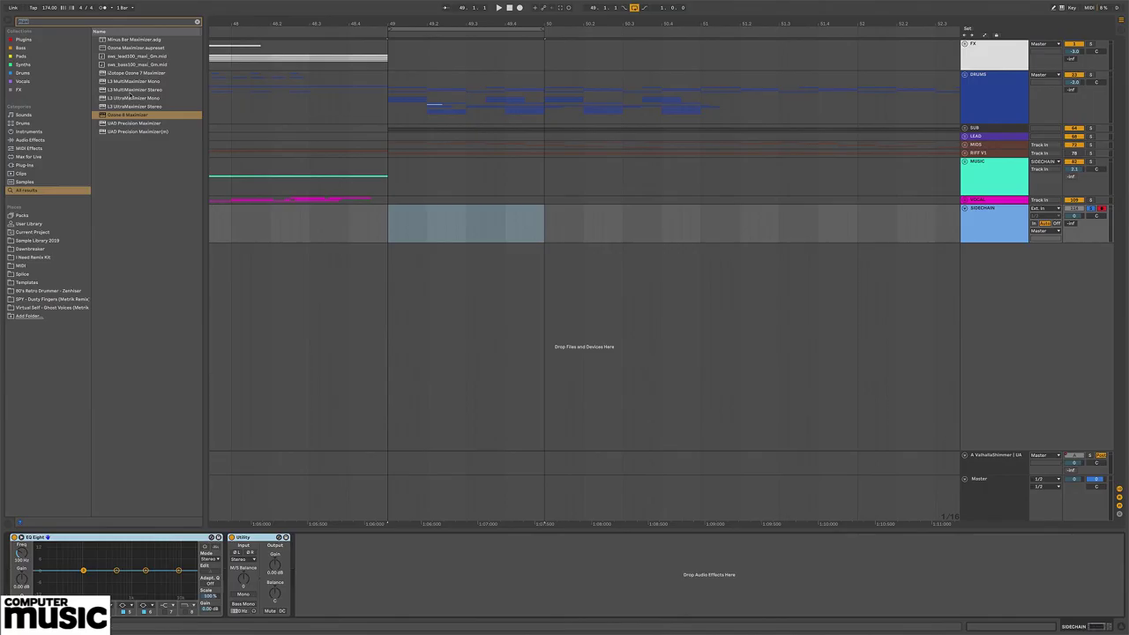
key(Delete)
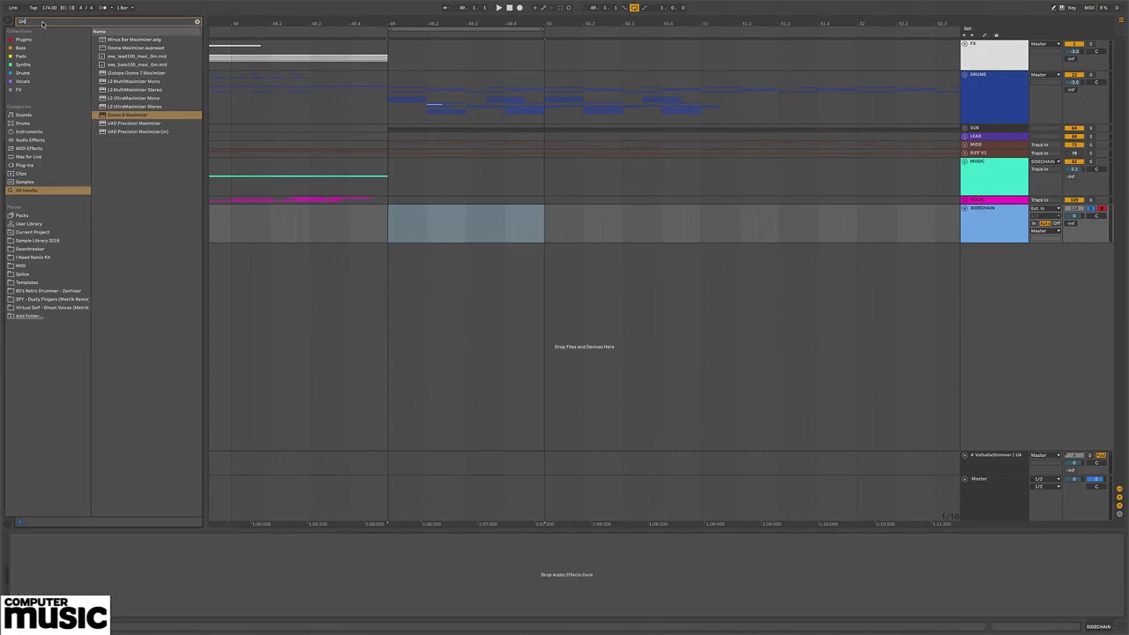
text(er)
click(123, 41)
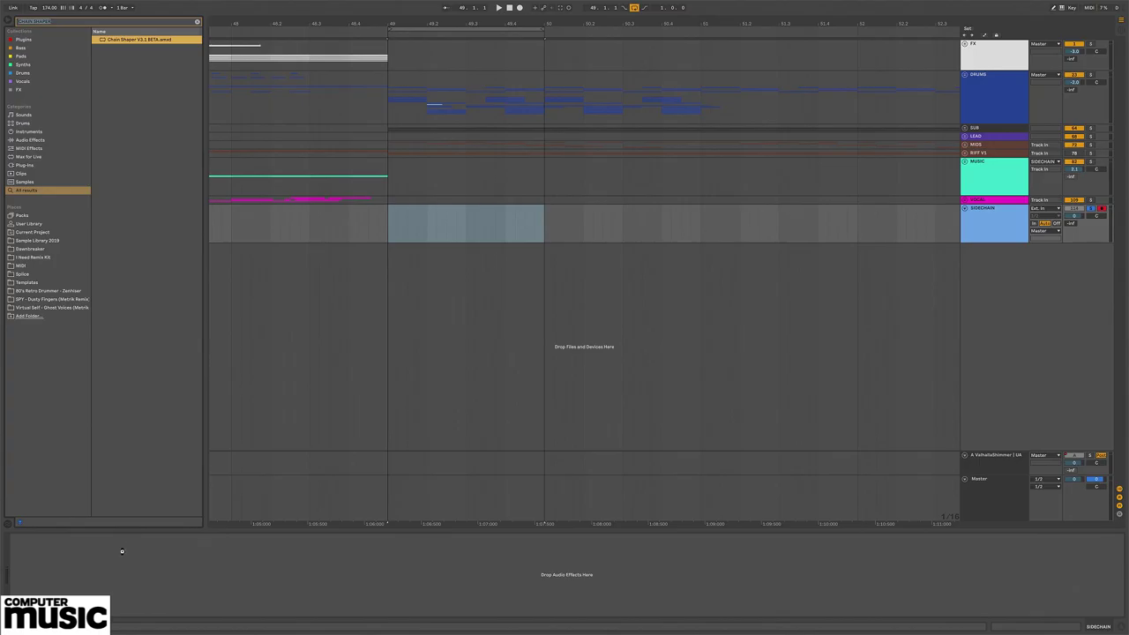
drag(124, 556, 123, 555)
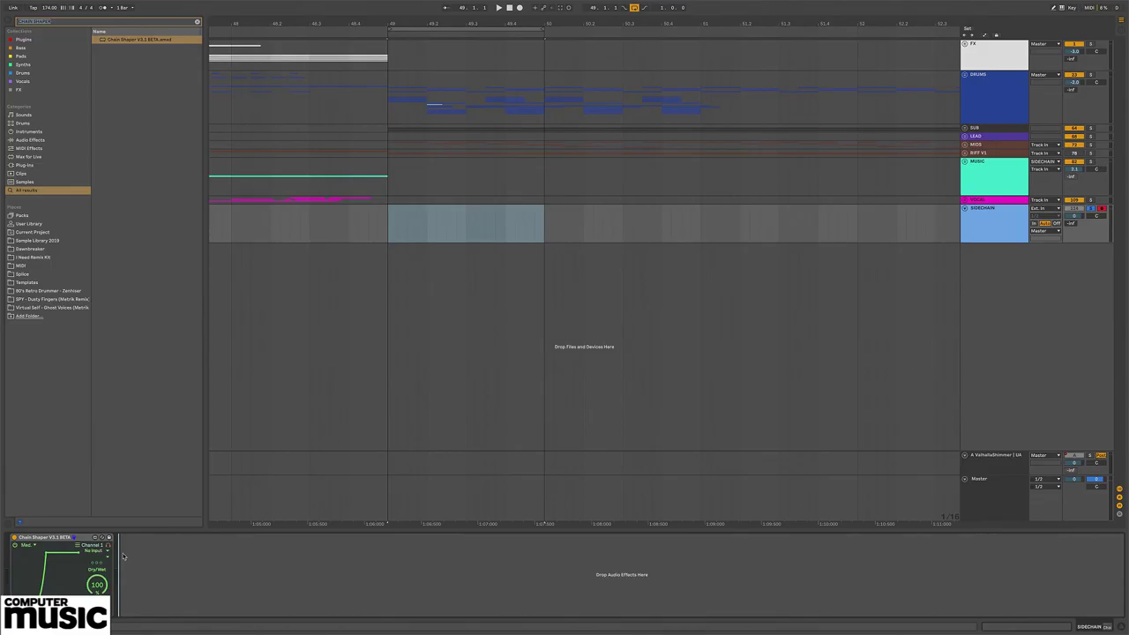
Step: Set Chain Shaper's sidechain sources on the SIDECHAIN track to kick for Channel 1 and snare for Channel 2, and play the loop
click(107, 552)
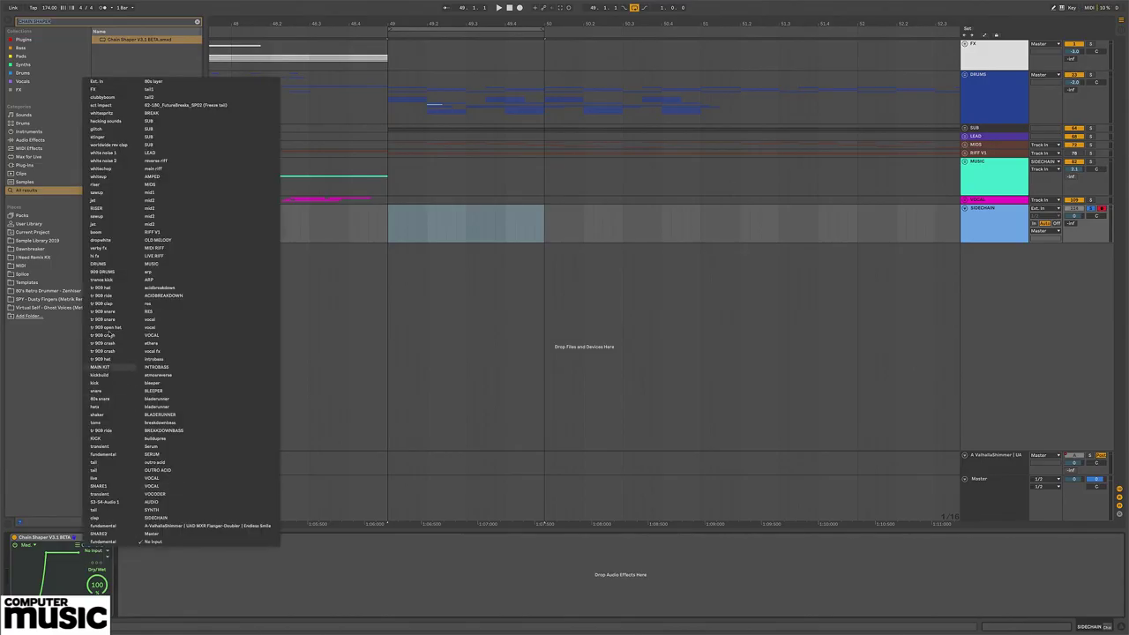
click(103, 387)
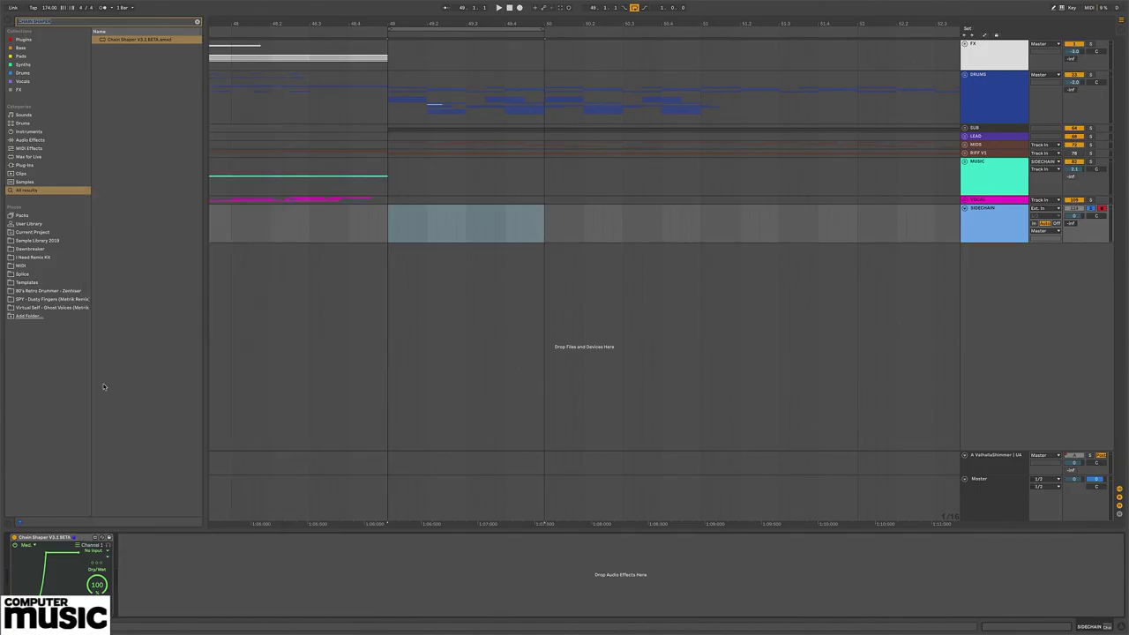
click(99, 558)
click(104, 552)
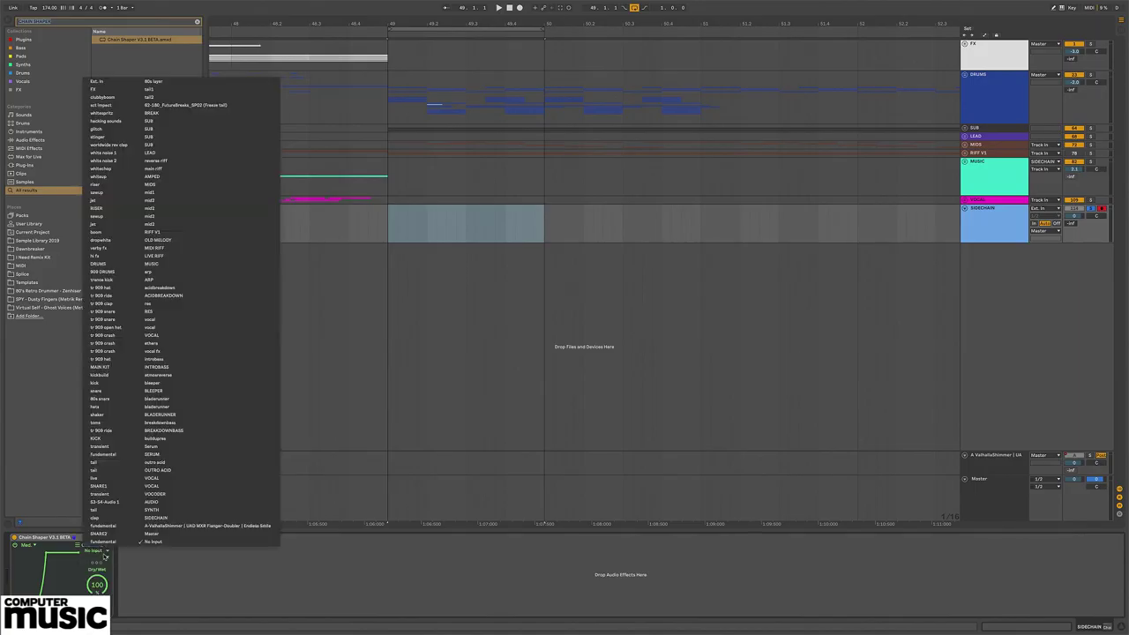
click(108, 401)
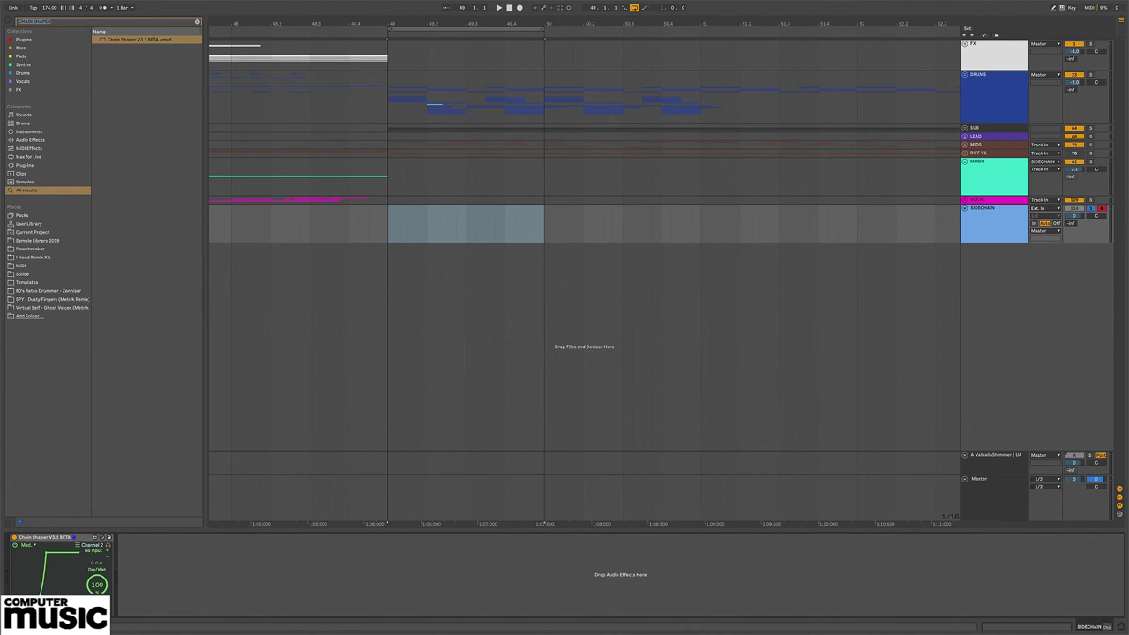
key(space)
key(space)
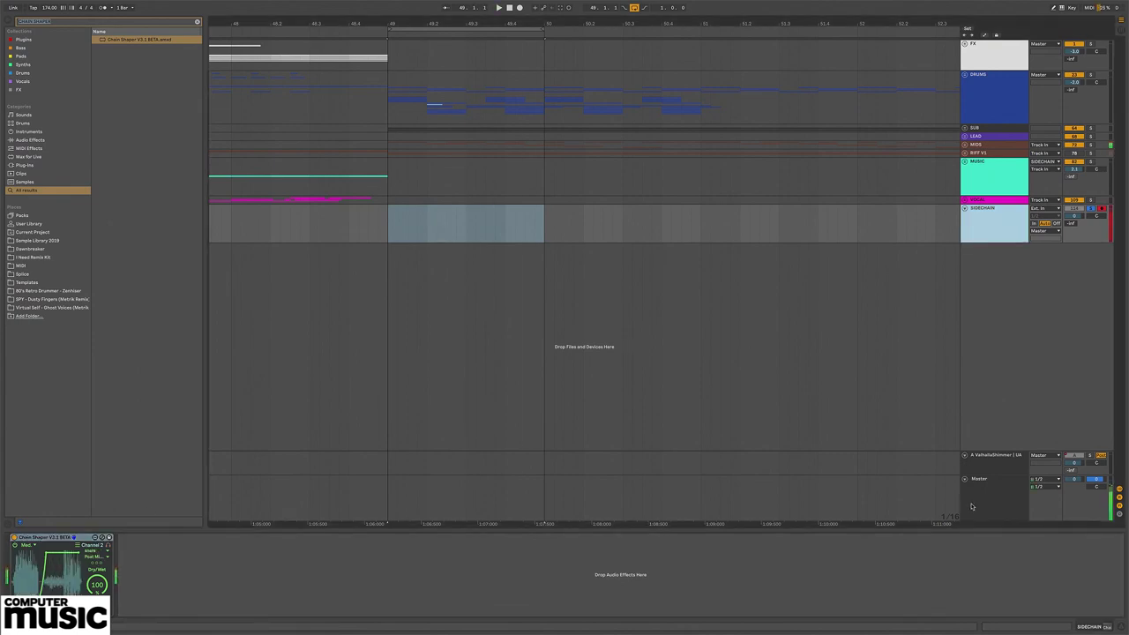
Step: Select Voxengo SPAN, EQ Eight and s(M)exoscope on the Master track, and play the loop with the SIDECHAIN track's Chain Shaper displayed
click(394, 501)
click(370, 540)
click(216, 537)
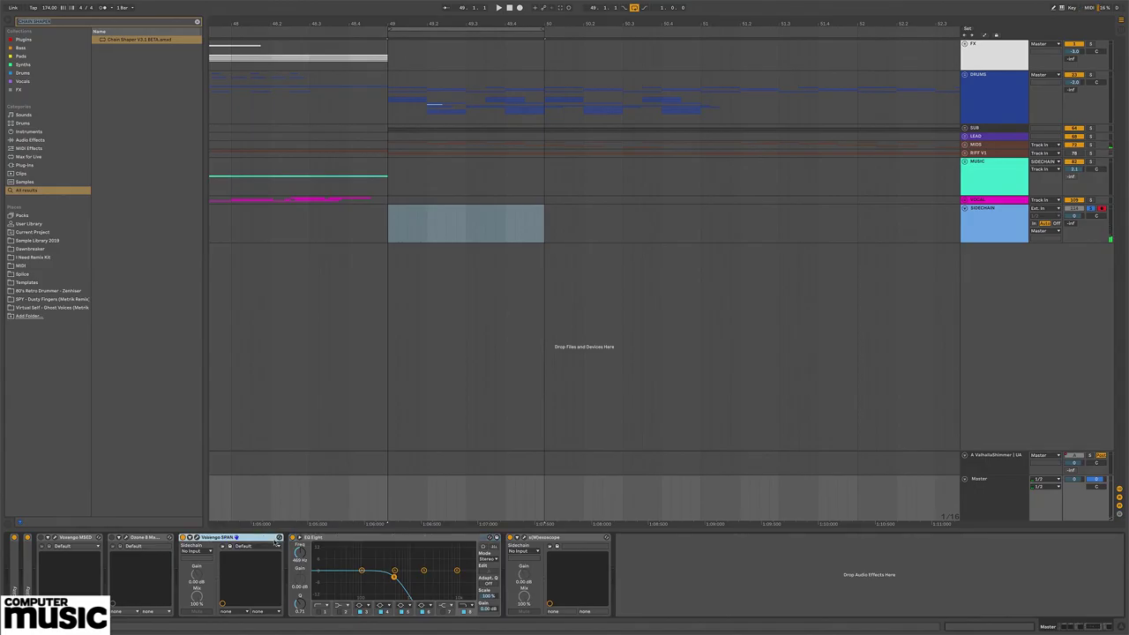
shift+click(573, 538)
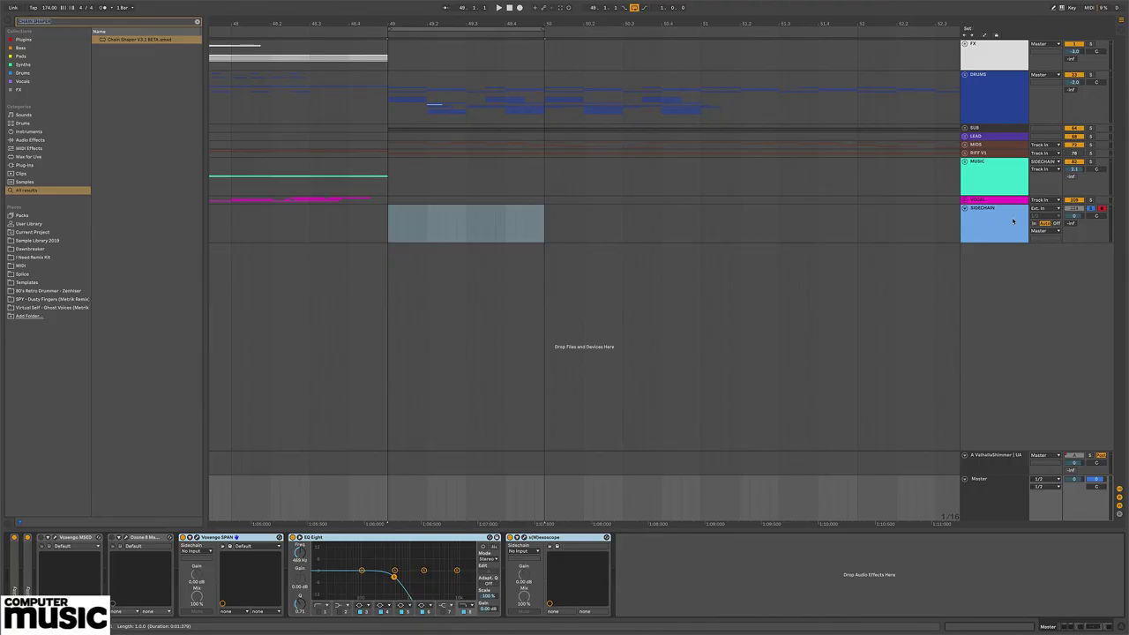
click(1002, 219)
key(space)
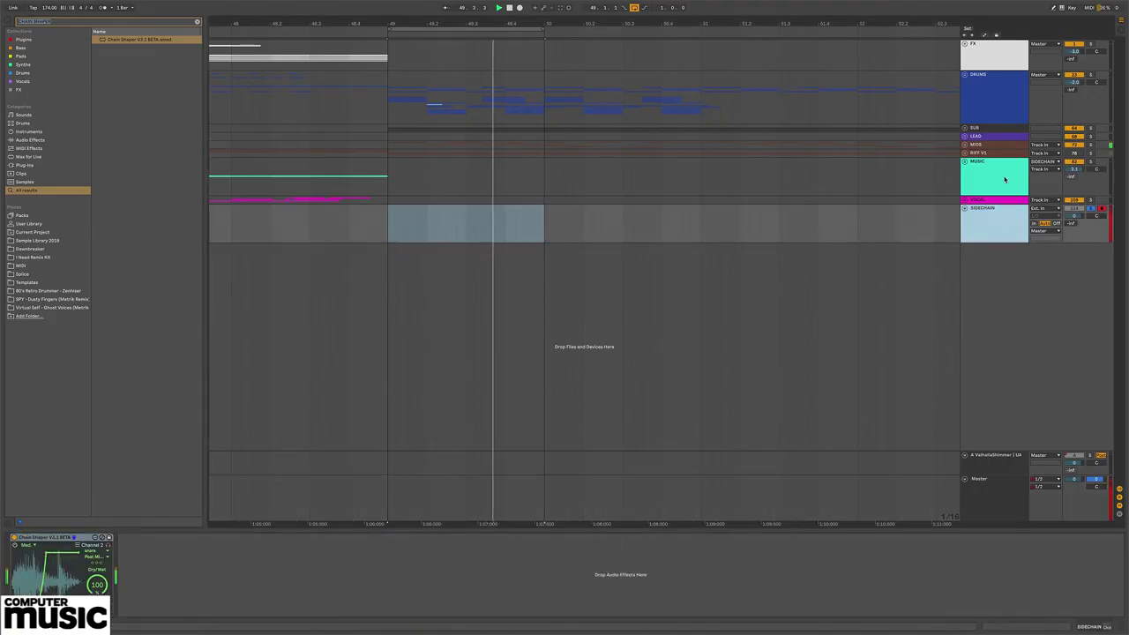
Step: Stop playback, unfold the SUB group, and route its output to the SIDECHAIN track
click(988, 129)
key(space)
click(999, 178)
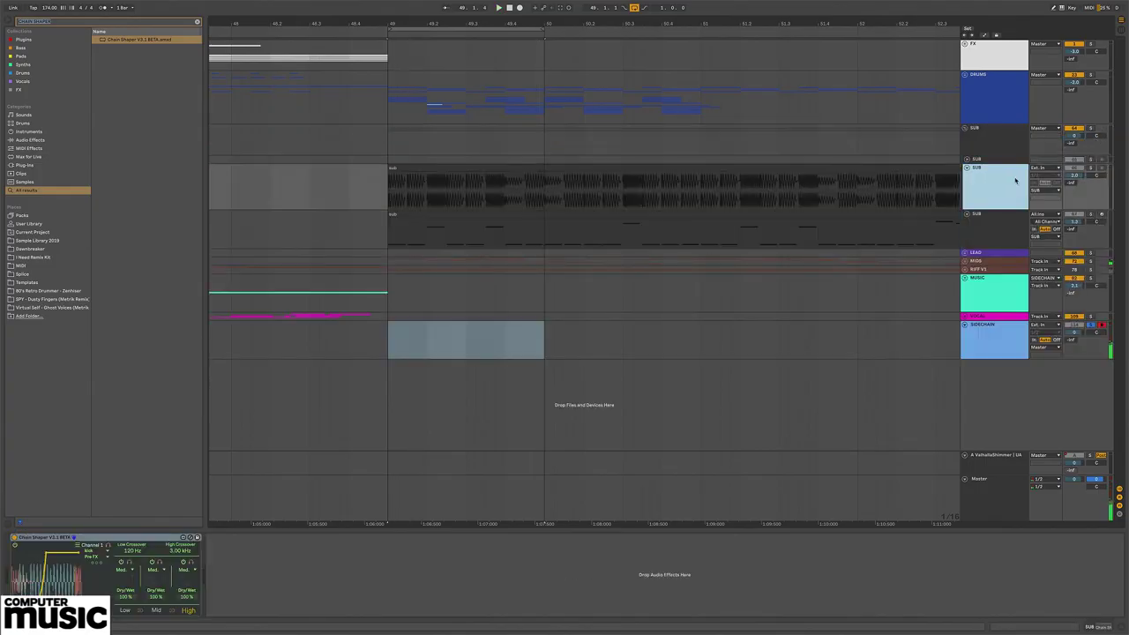
click(1043, 128)
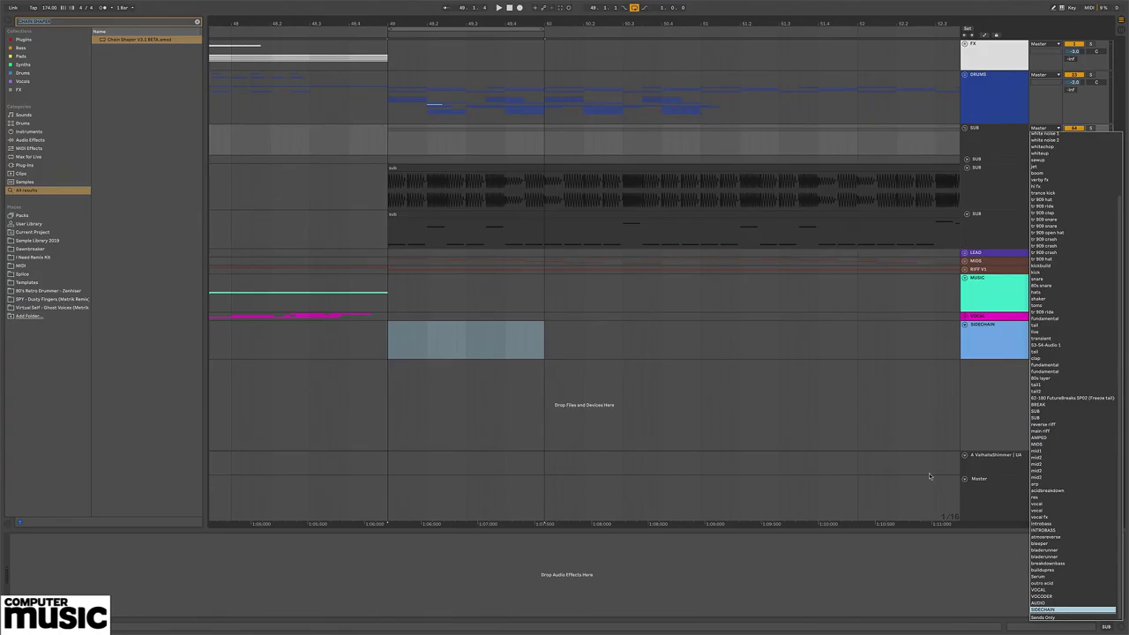
Step: Play the loop with the SUB group routed to the SIDECHAIN track, and stop it with a wider stretch of the arrangement visible
key(Return)
key(space)
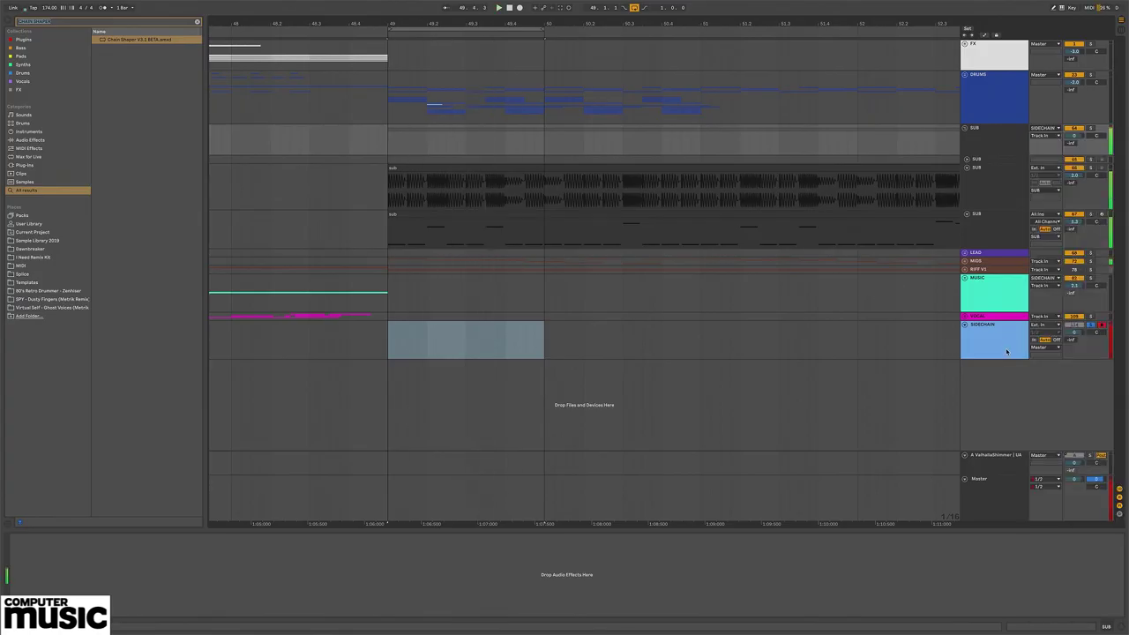
click(399, 273)
key(minus)
key(minus)
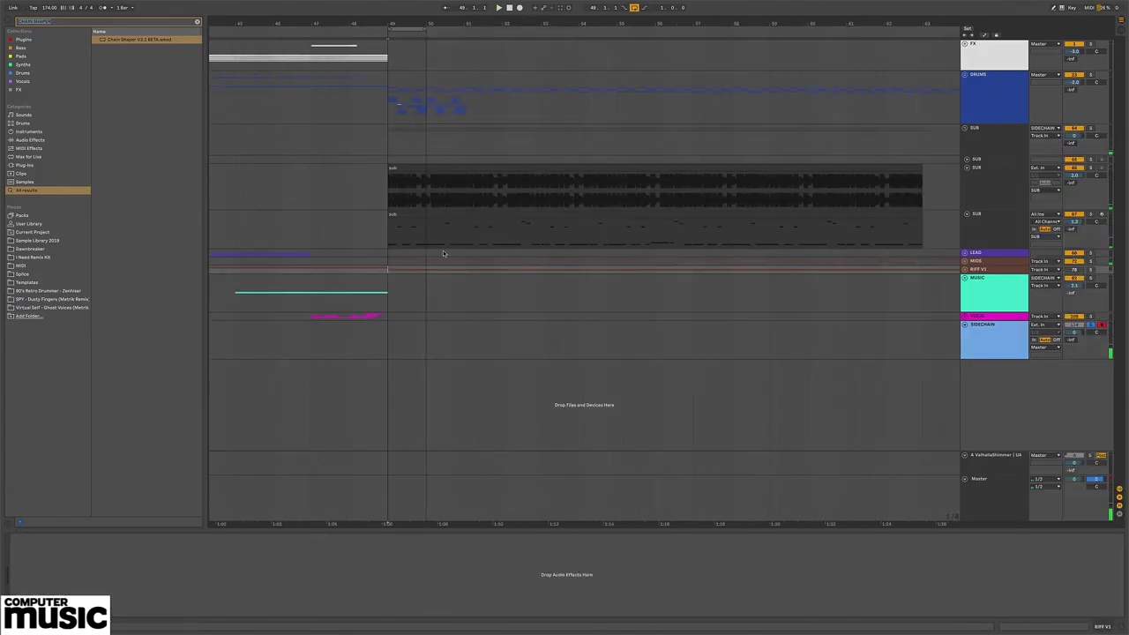
click(503, 237)
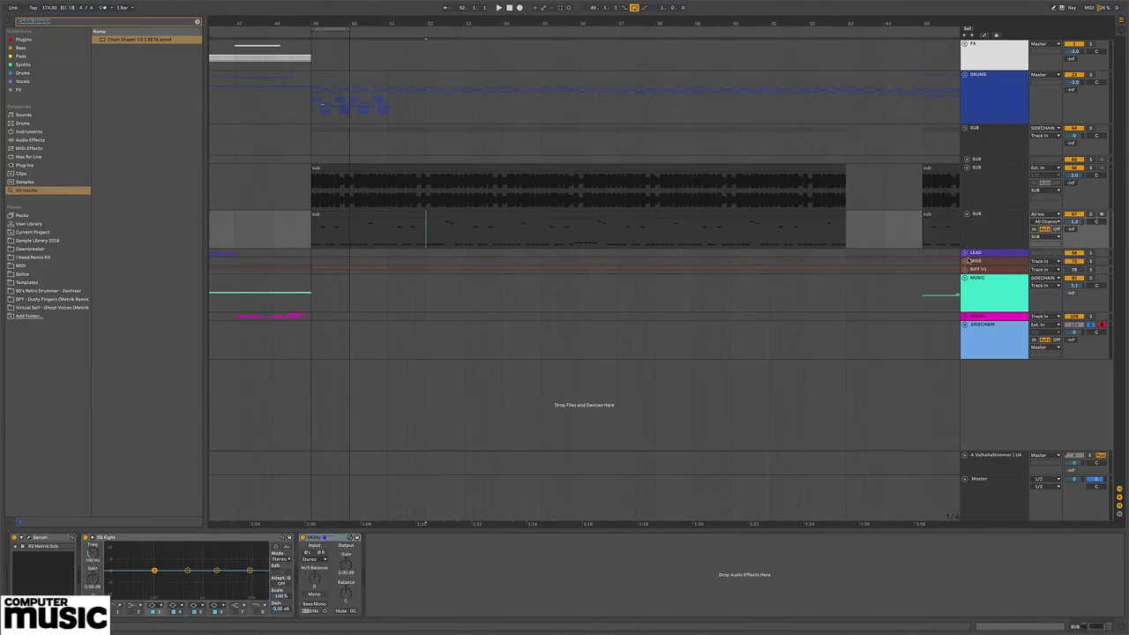
Step: Unfold the MIDS group, loop bars 65 to 67 and play that section
click(965, 262)
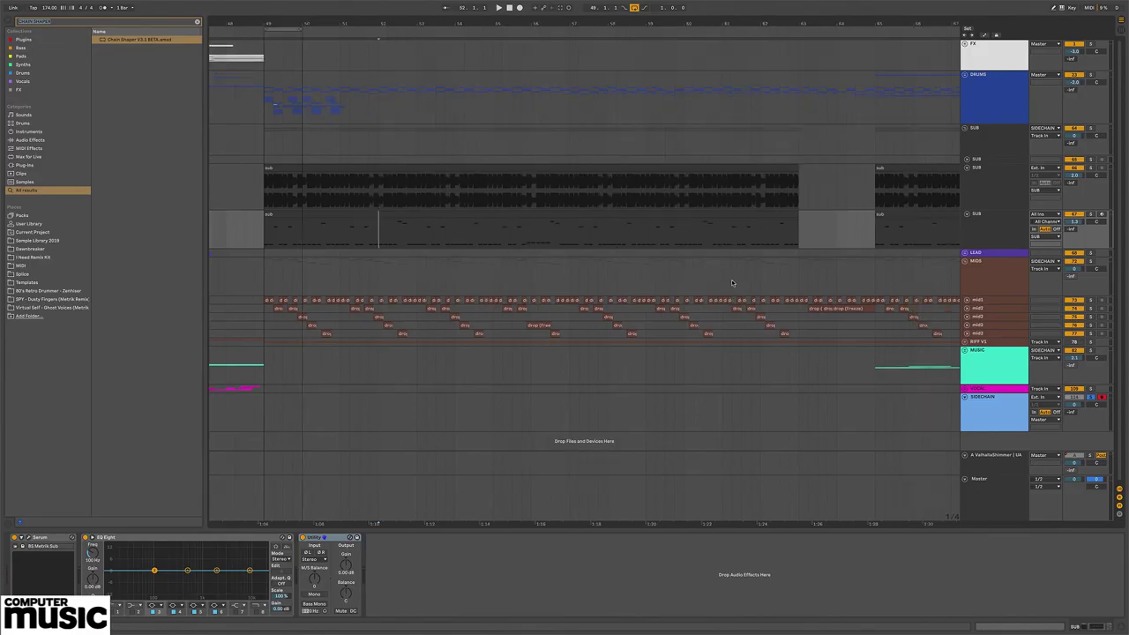
drag(723, 276, 793, 273)
key(space)
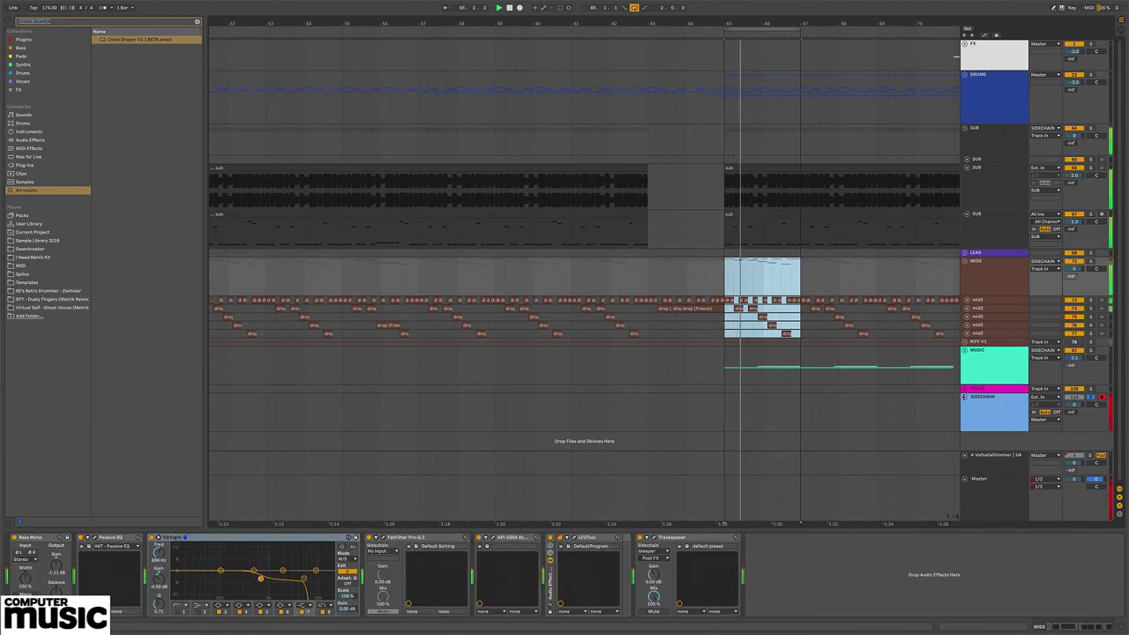
key(space)
Step: Show Channel 1 and the multiband crossover section of the SIDECHAIN track's Chain Shaper
click(993, 413)
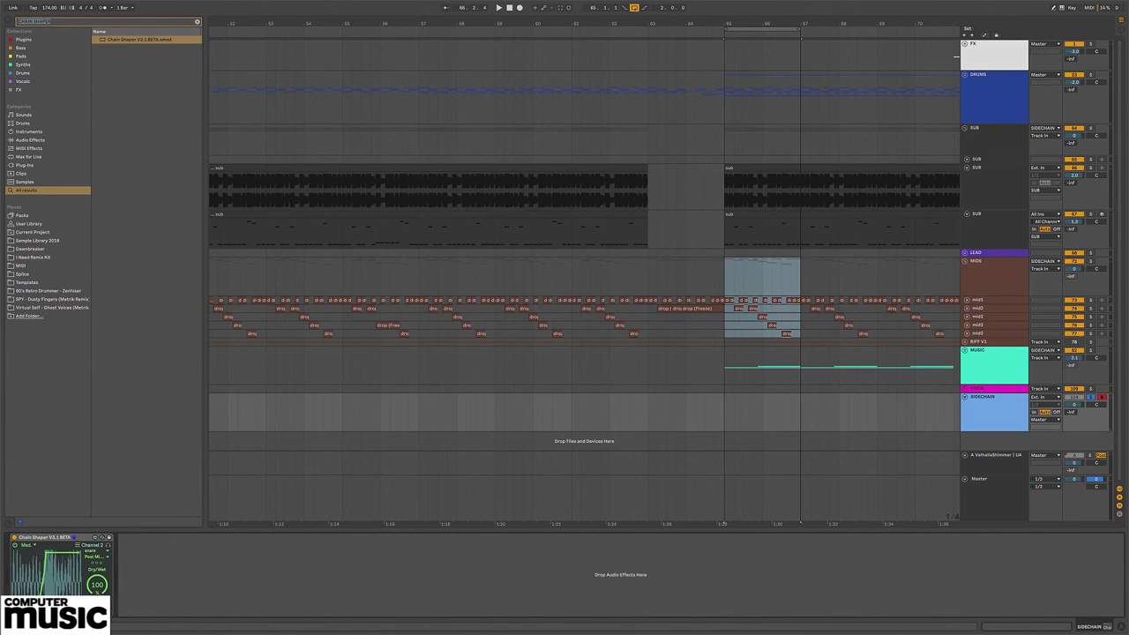
click(91, 545)
click(91, 538)
click(48, 573)
click(49, 573)
click(102, 537)
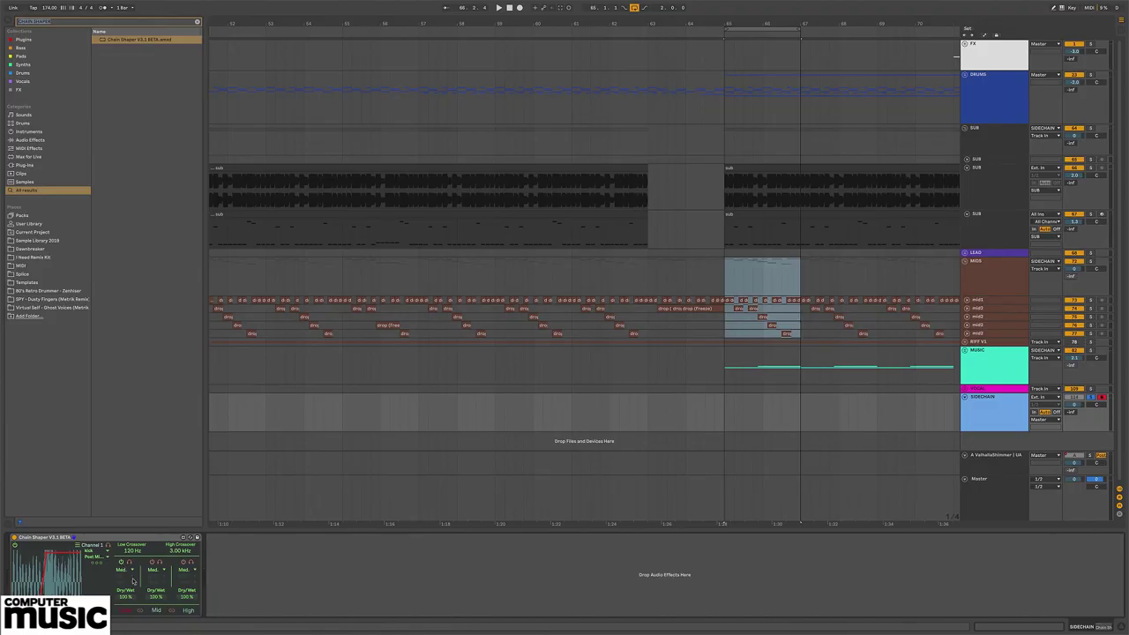
click(130, 552)
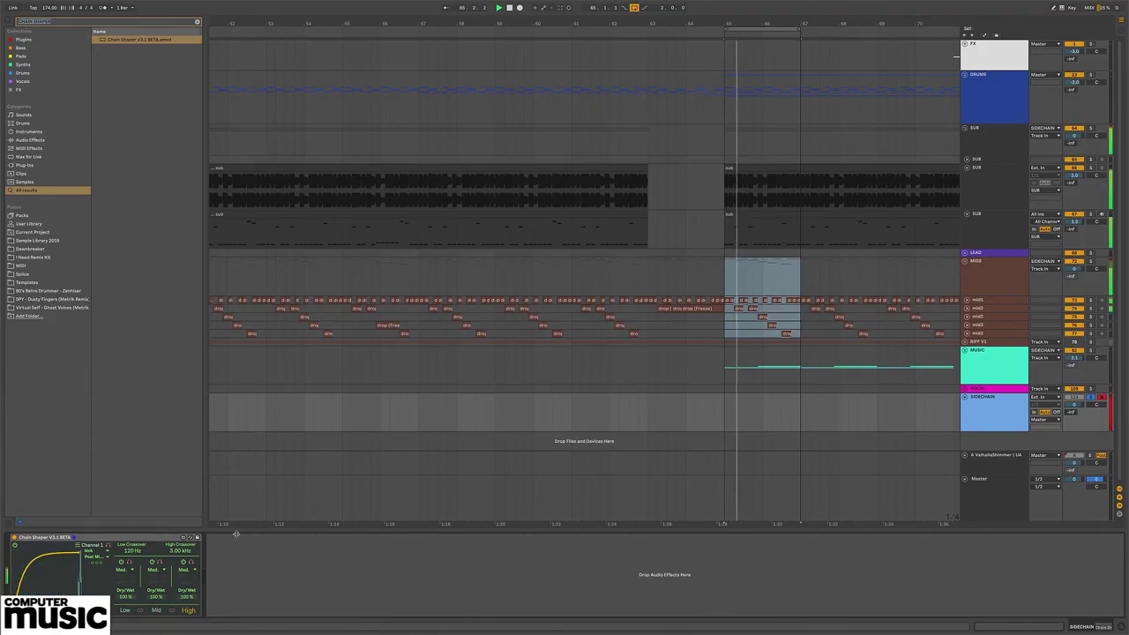
Step: Select Chain Shaper's Mid band, and play the loop with the SIDECHAIN track's solo turned off
click(593, 429)
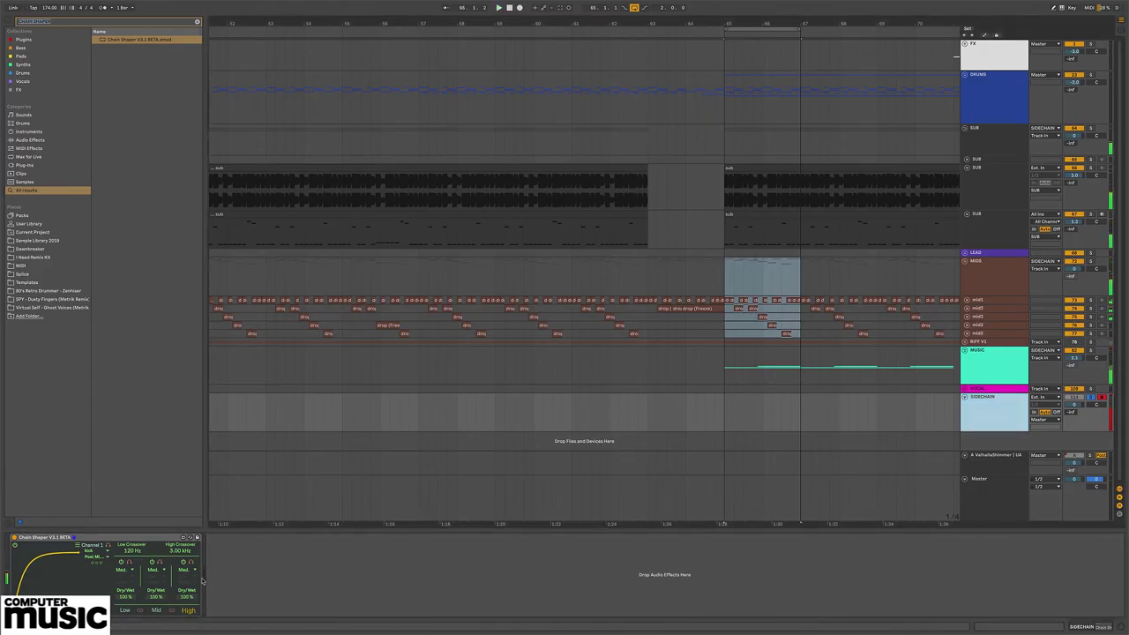
click(155, 612)
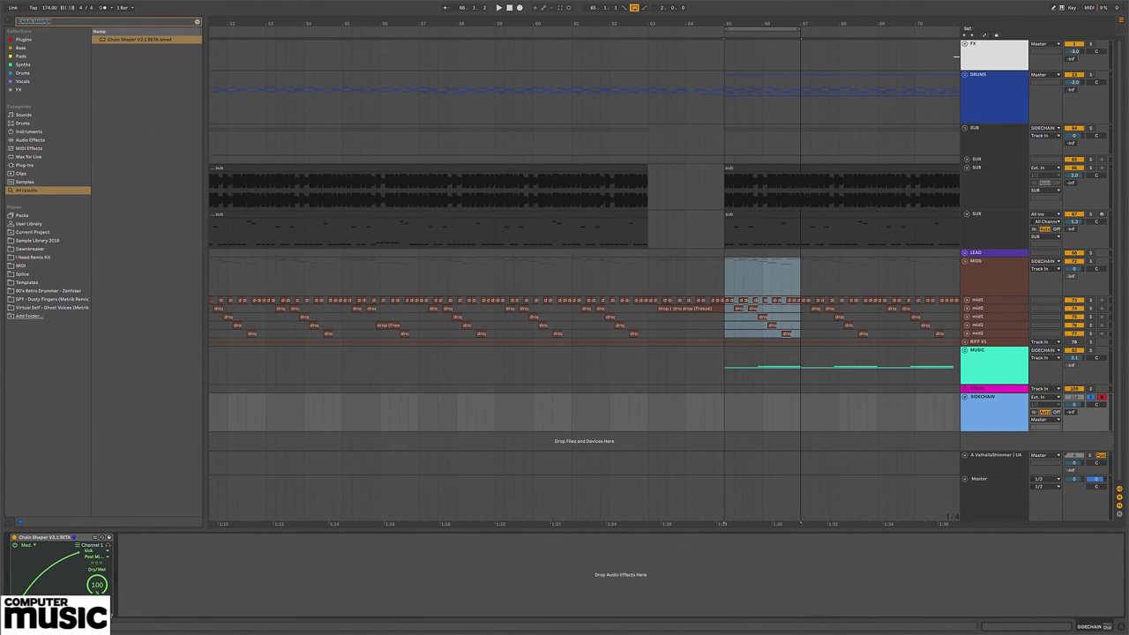
key(space)
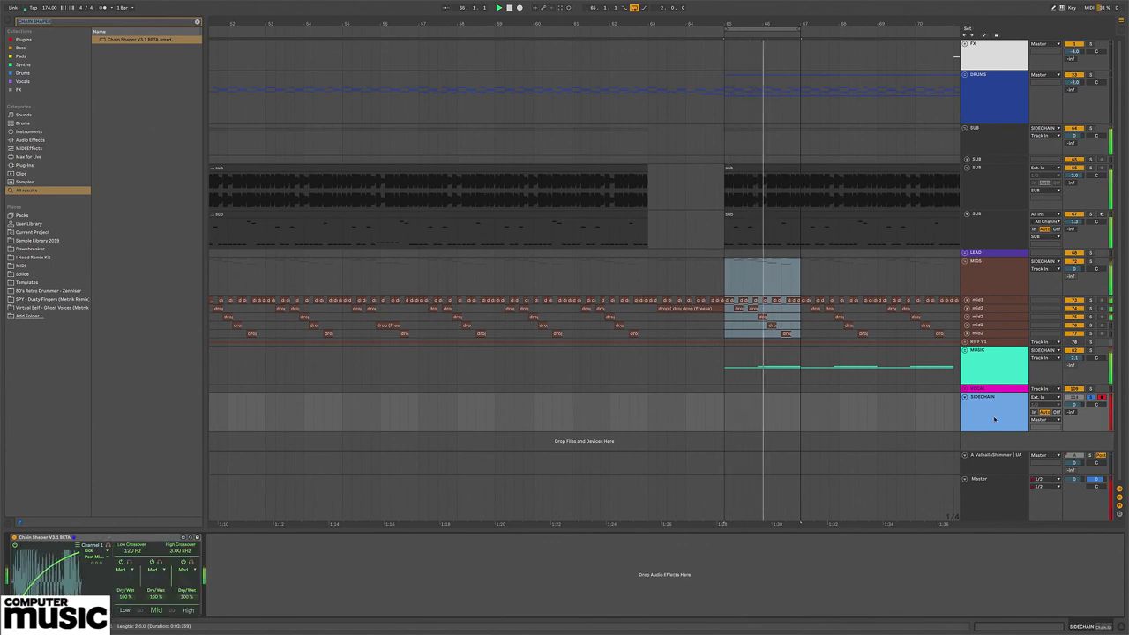
click(1092, 400)
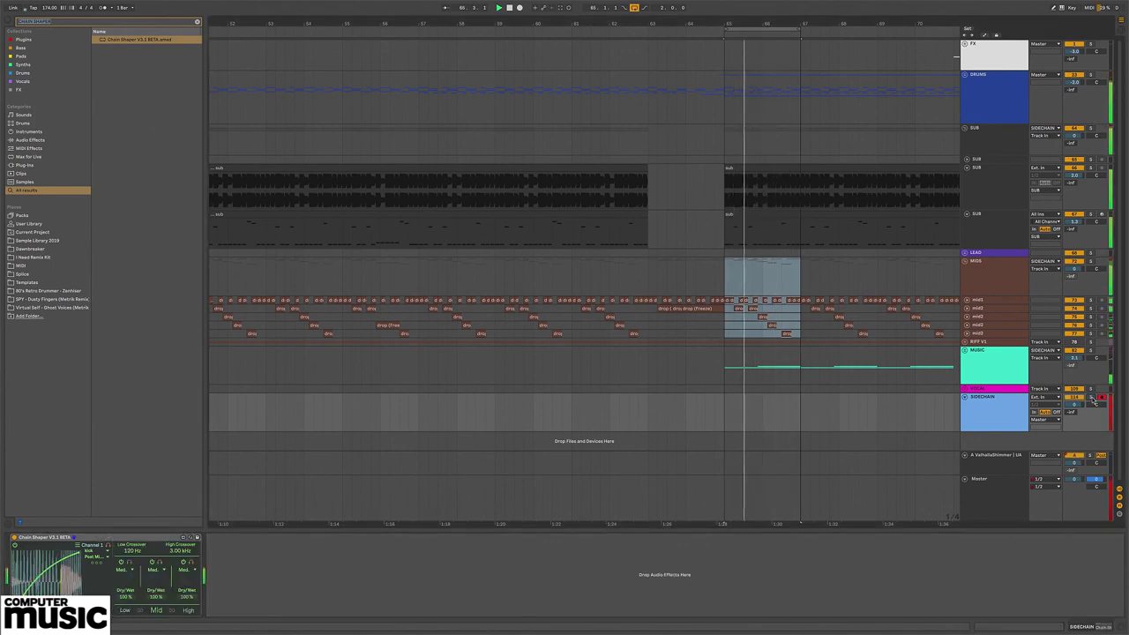
click(449, 500)
key(space)
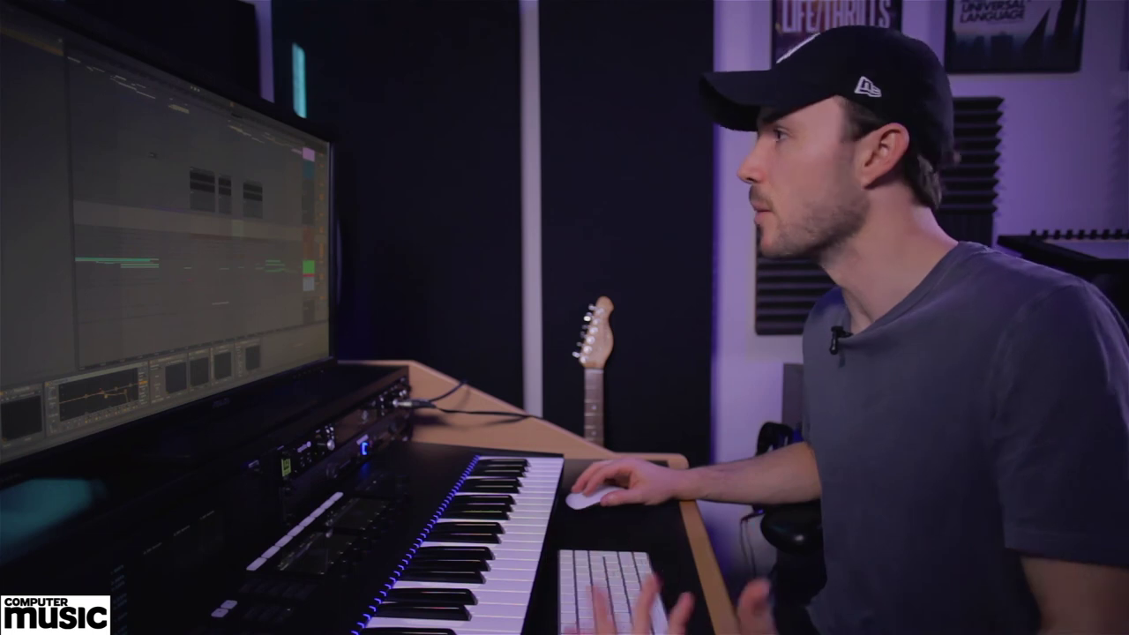
key(Tab)
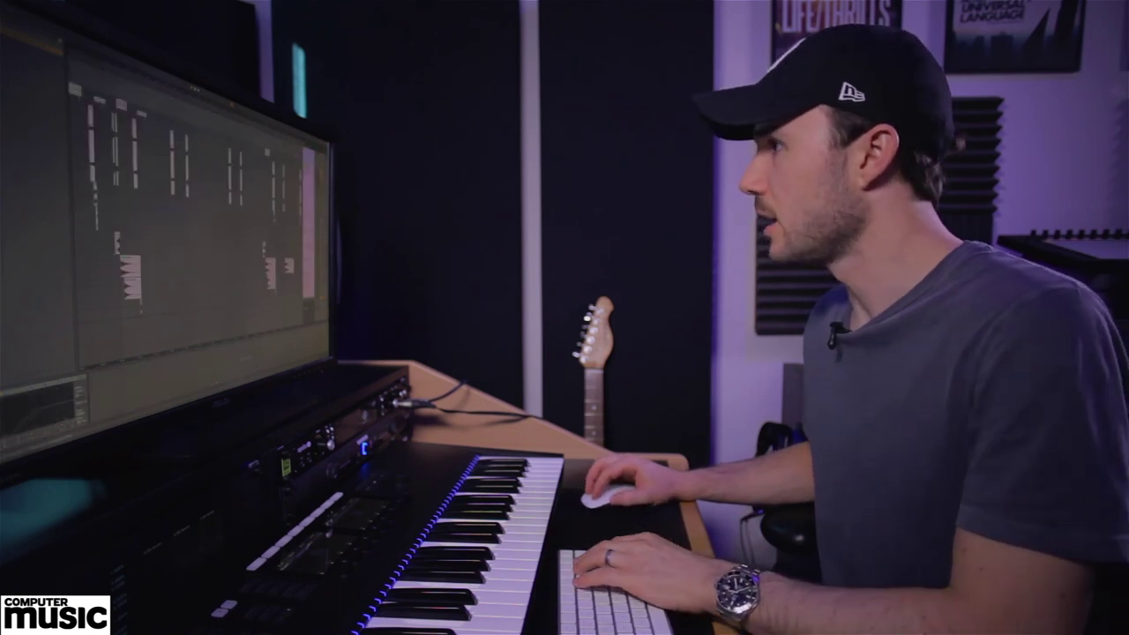
key(Tab)
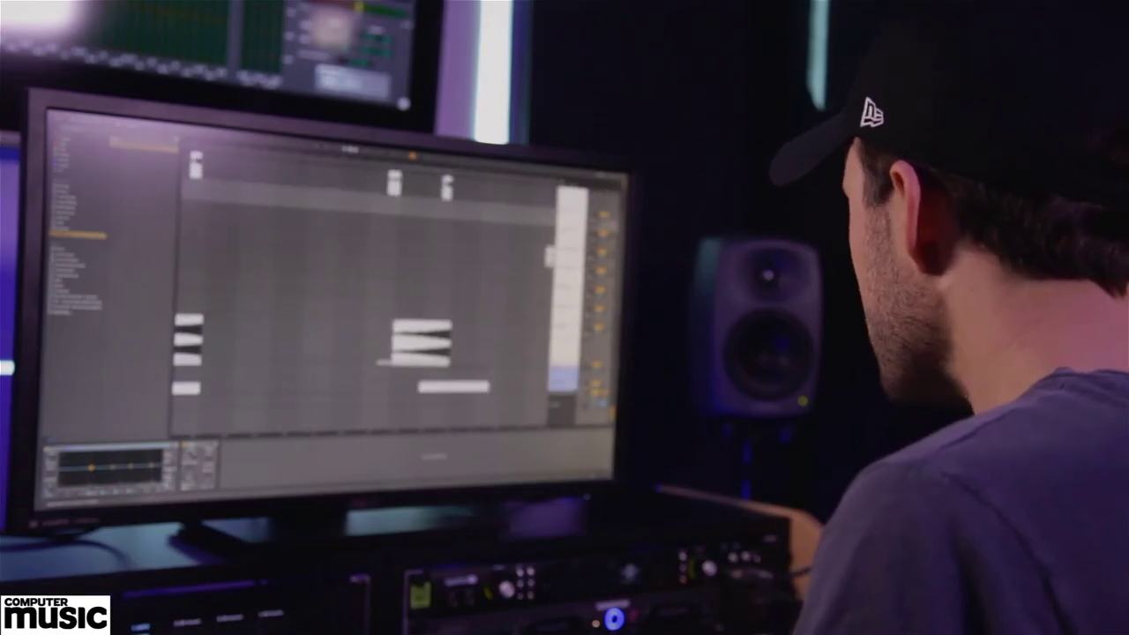
key(shift+Tab)
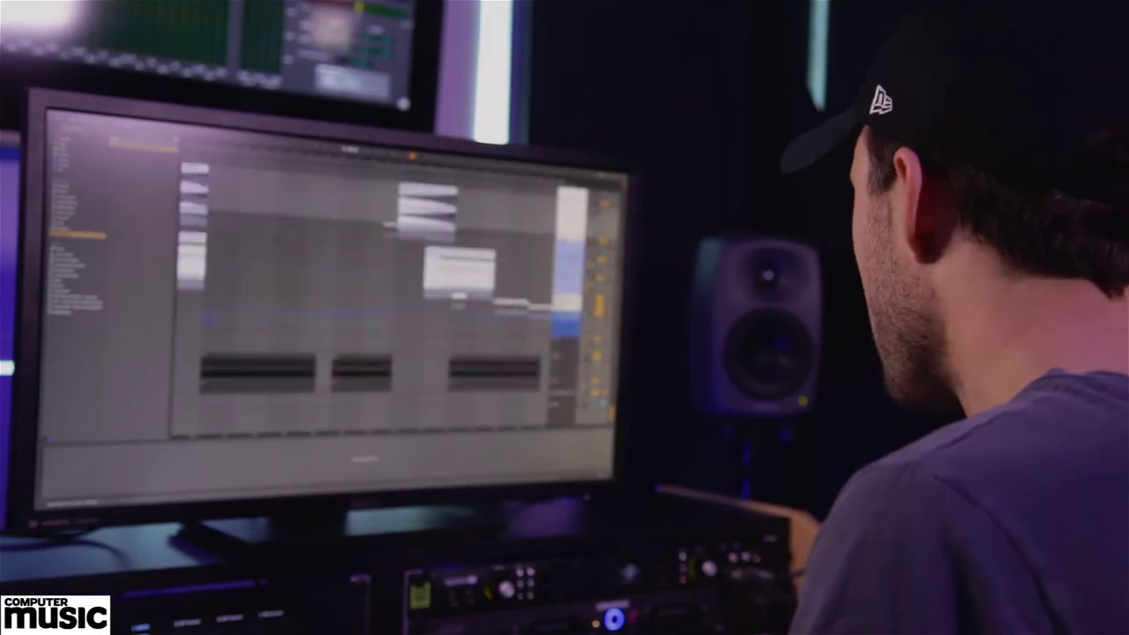
click(371, 417)
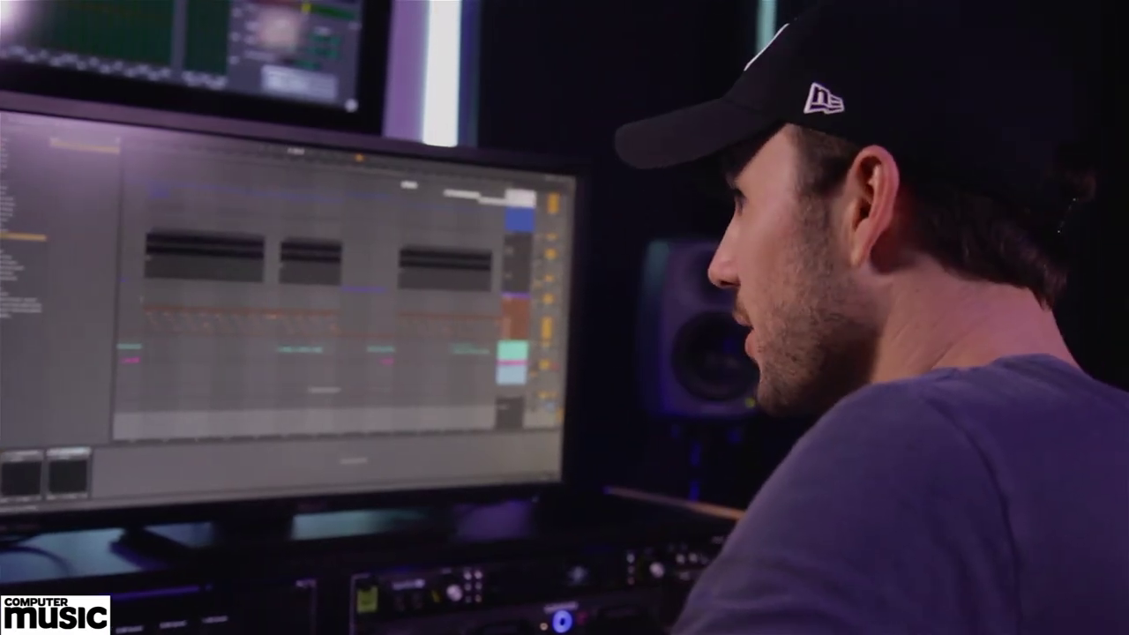
click(308, 298)
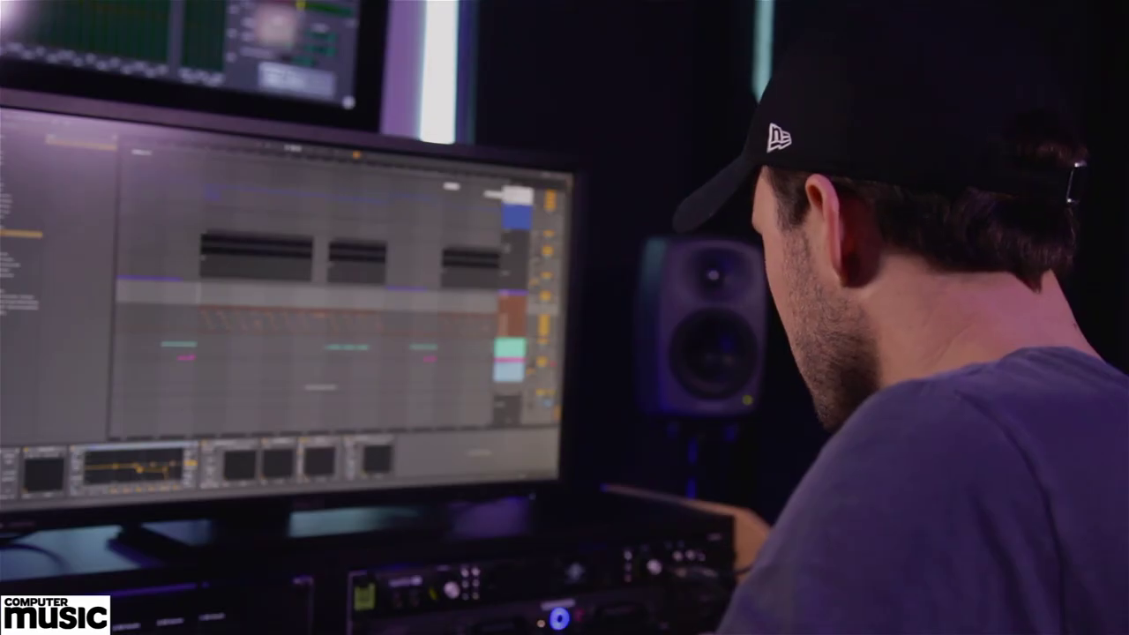
click(309, 419)
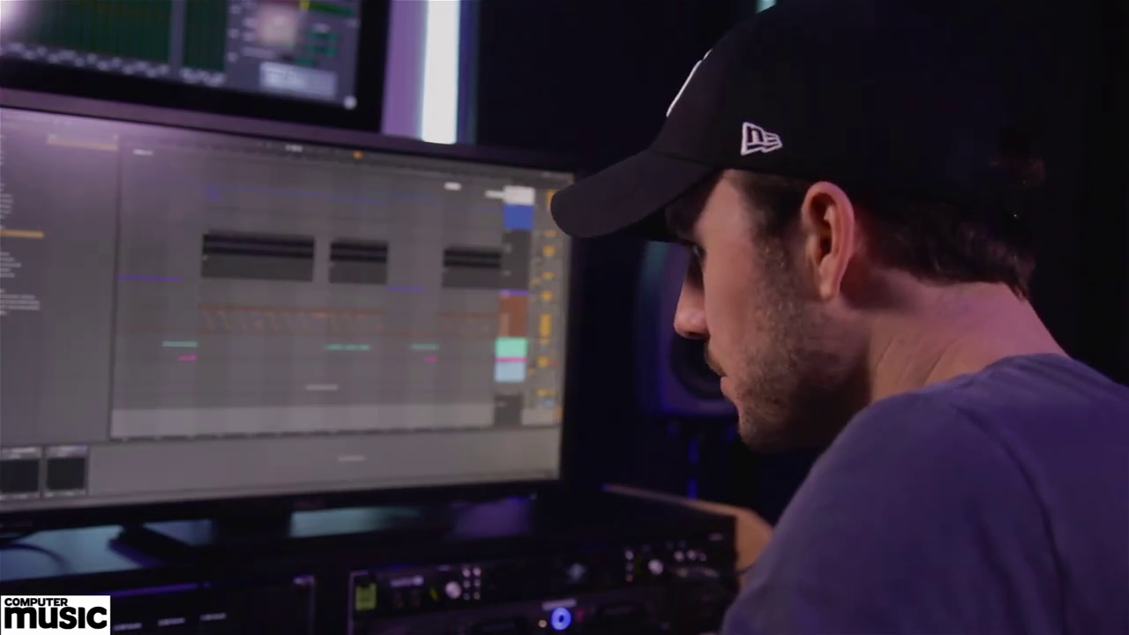
key(Down)
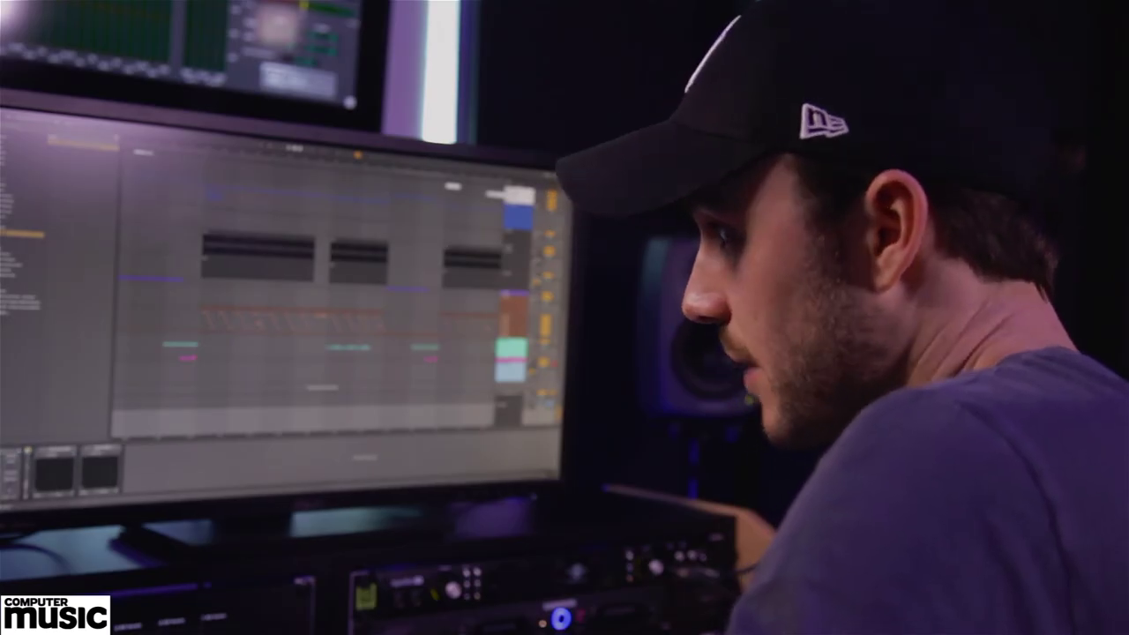
key(Down)
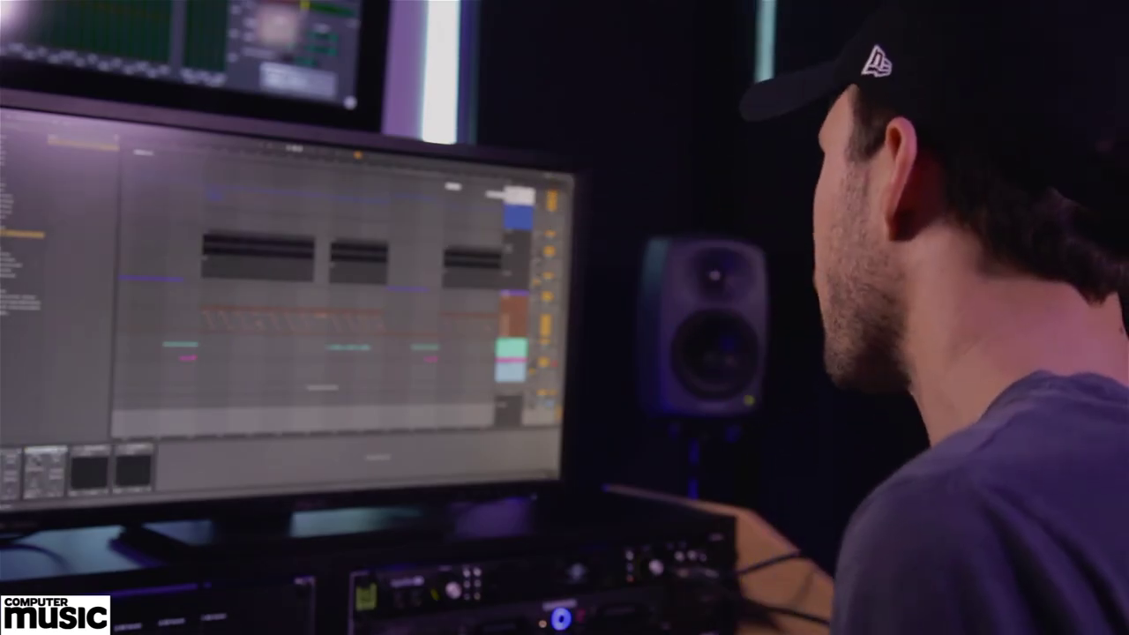
key(Down)
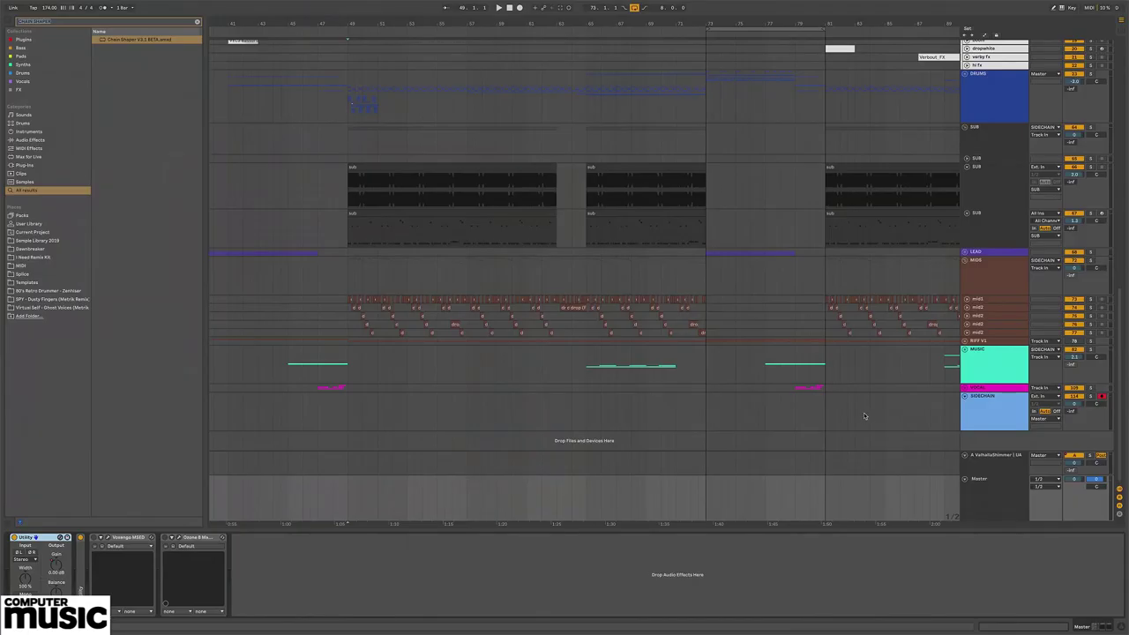
Step: Show the automation lanes in the arrangement and select the Master track
scroll(737, 447, right, 10)
click(728, 411)
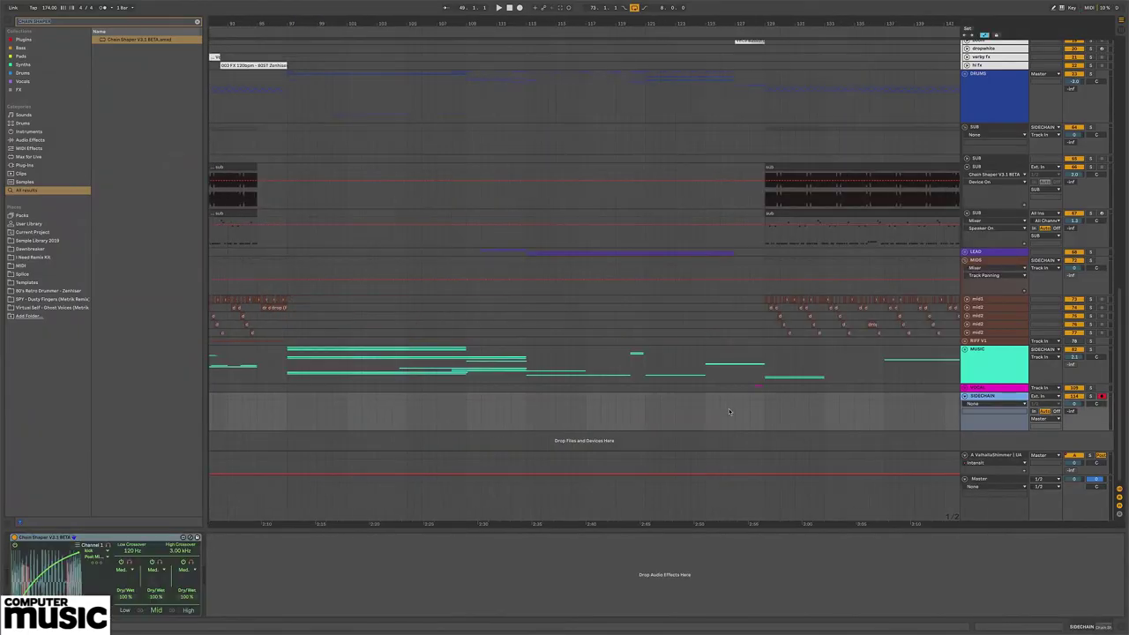
scroll(729, 411, right, 2)
key(a)
click(985, 489)
key(a)
Step: Display the second Utility's Gain automation on the Master track and examine the curve at the end of the arrangement
click(997, 486)
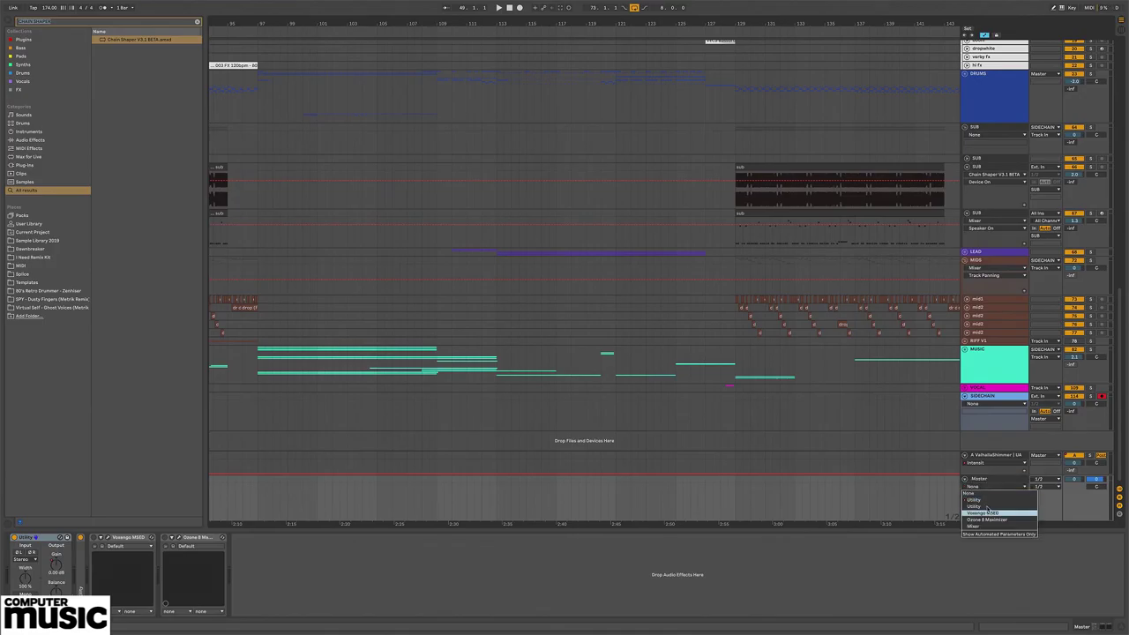
click(997, 507)
scroll(834, 423, right, 15)
scroll(835, 422, left, 2)
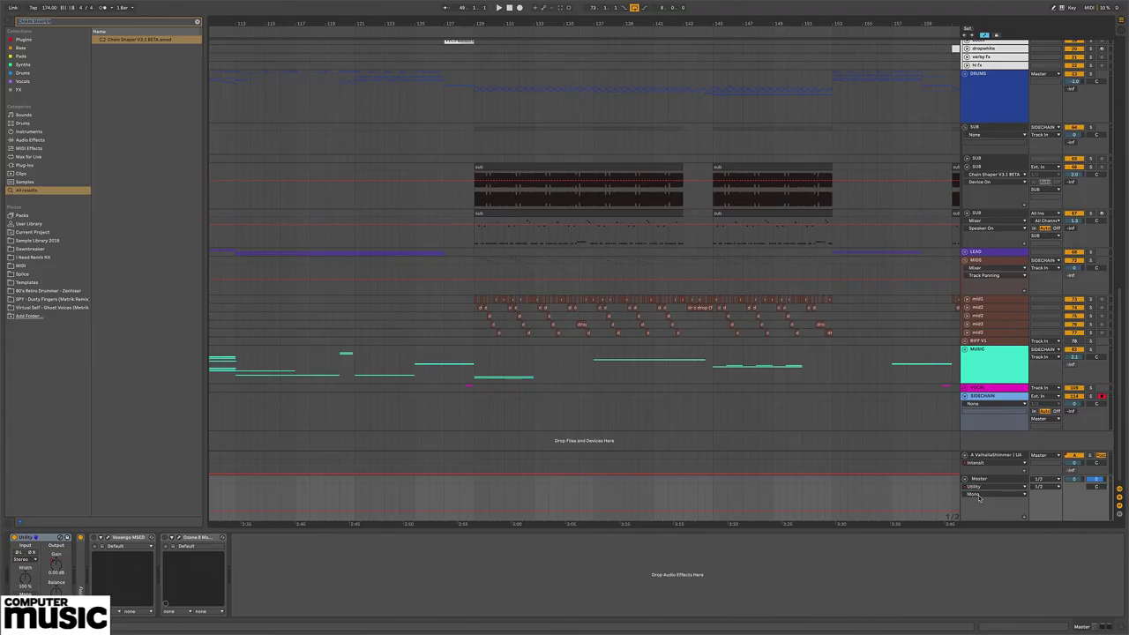
click(978, 493)
click(996, 562)
scroll(914, 481, right, 15)
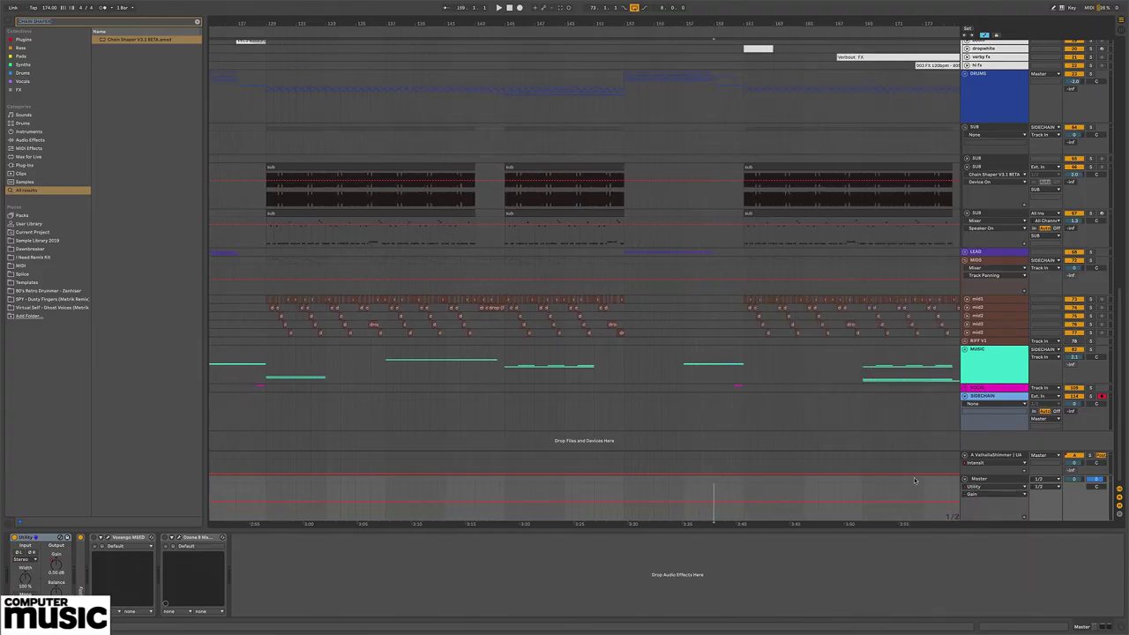
scroll(915, 480, right, 10)
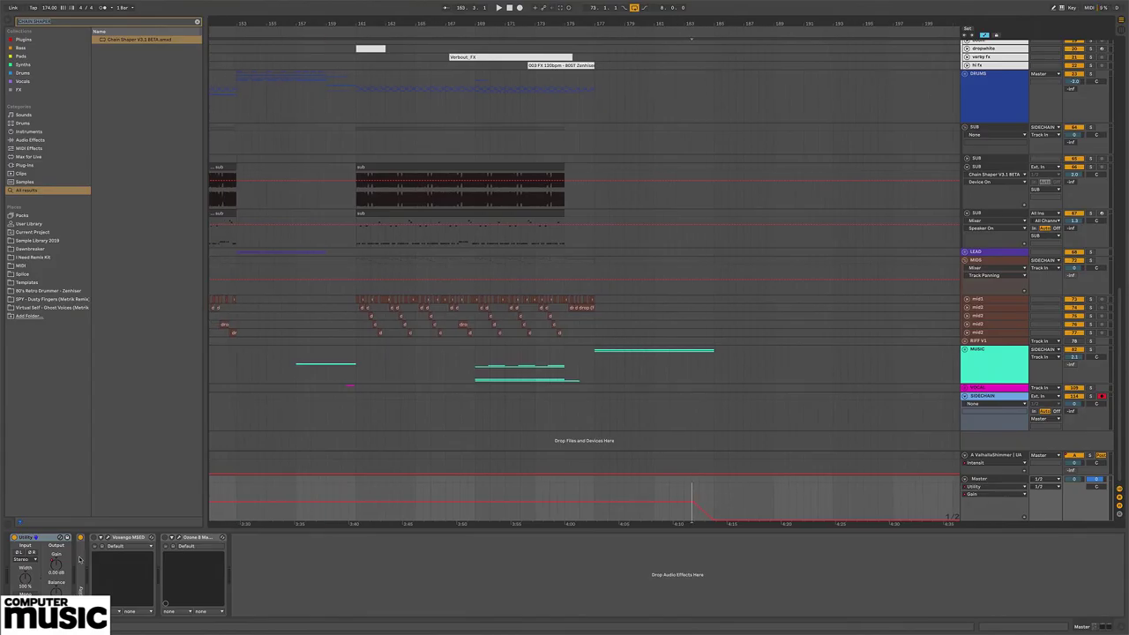
Step: Unfold the second Utility on the Master track, and open the Ozone 8 Maximizer's plug-in window
key(ctrl+v)
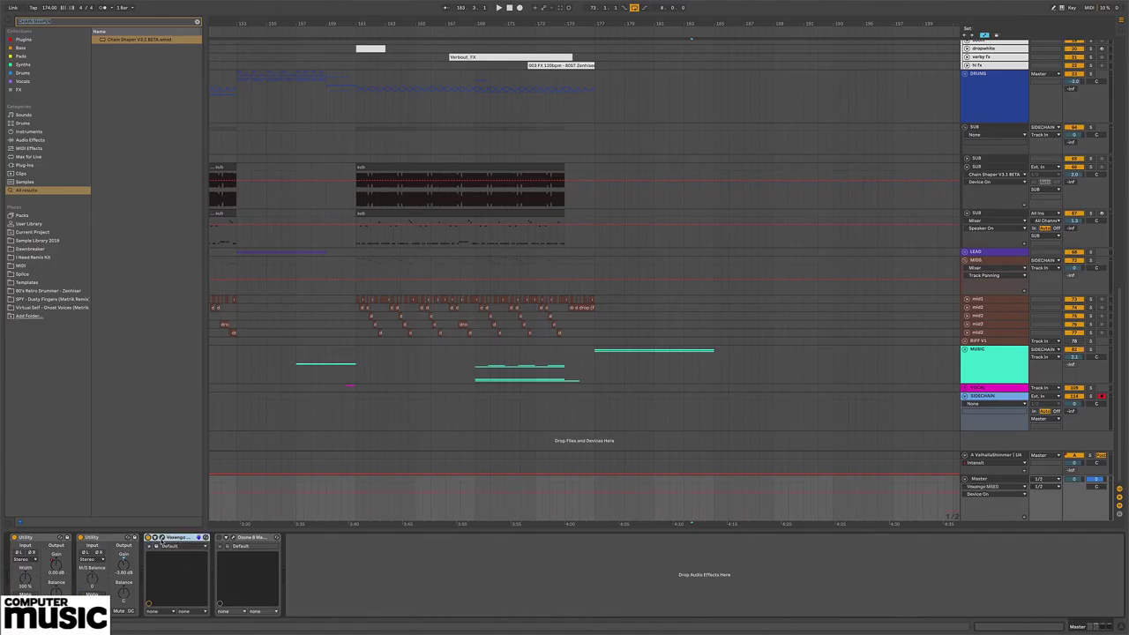
click(156, 537)
click(376, 439)
drag(92, 577, 92, 547)
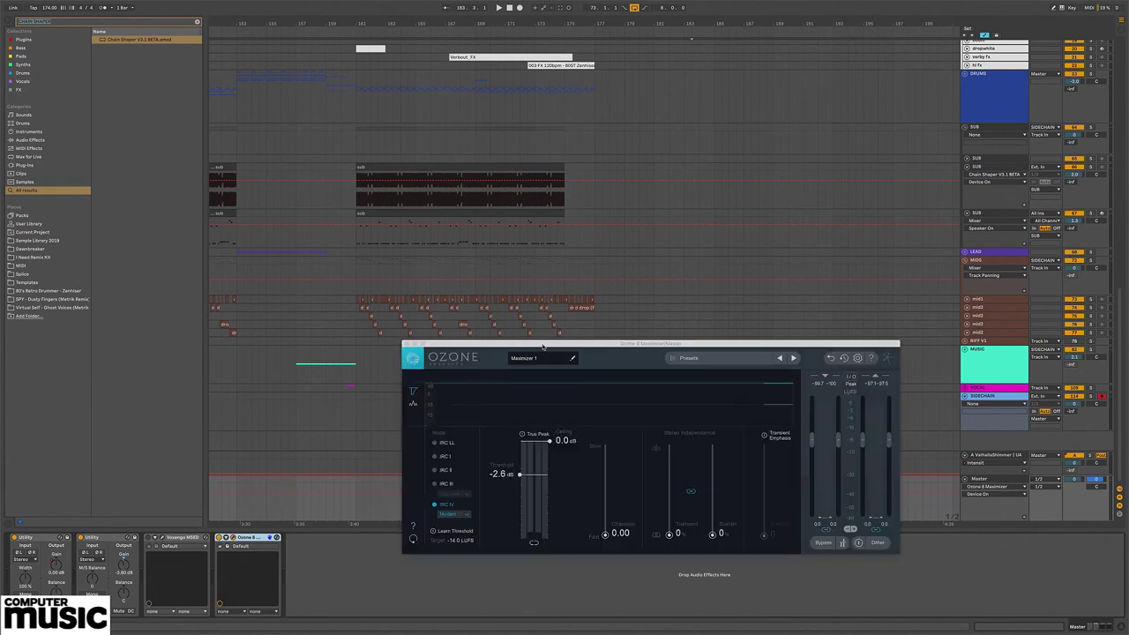
mouse_move(473, 351)
mouse_down()
mouse_move(419, 358)
mouse_move(473, 361)
mouse_up()
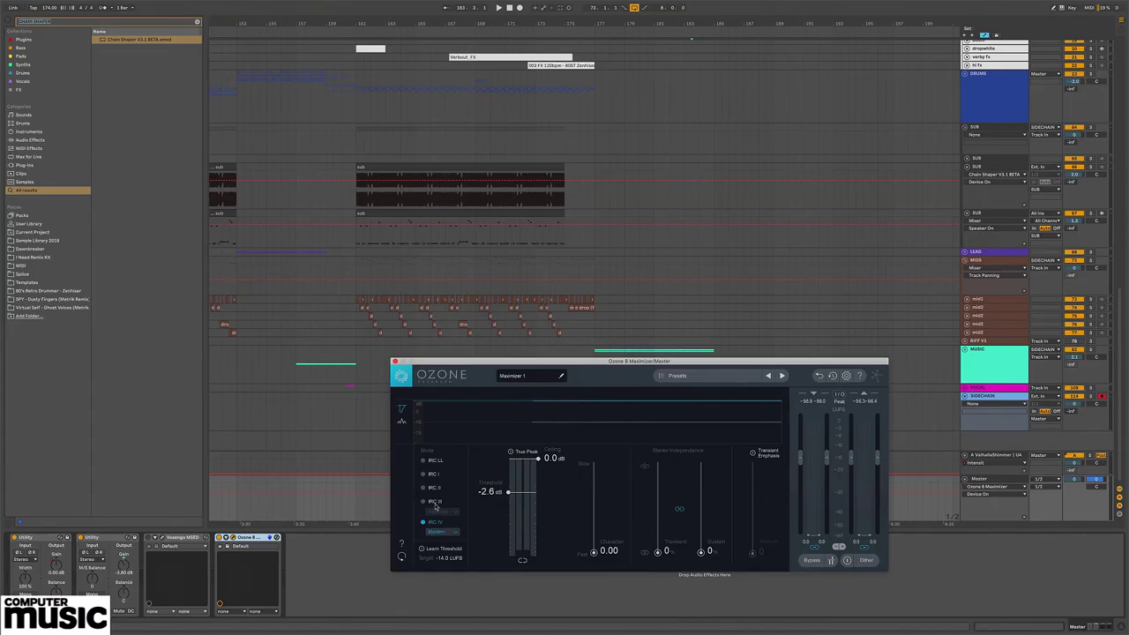
Step: Hide the automation lanes, loop bars 161 to 165 on the MIDS group, and reposition the Ozone 8 Maximizer window
click(467, 269)
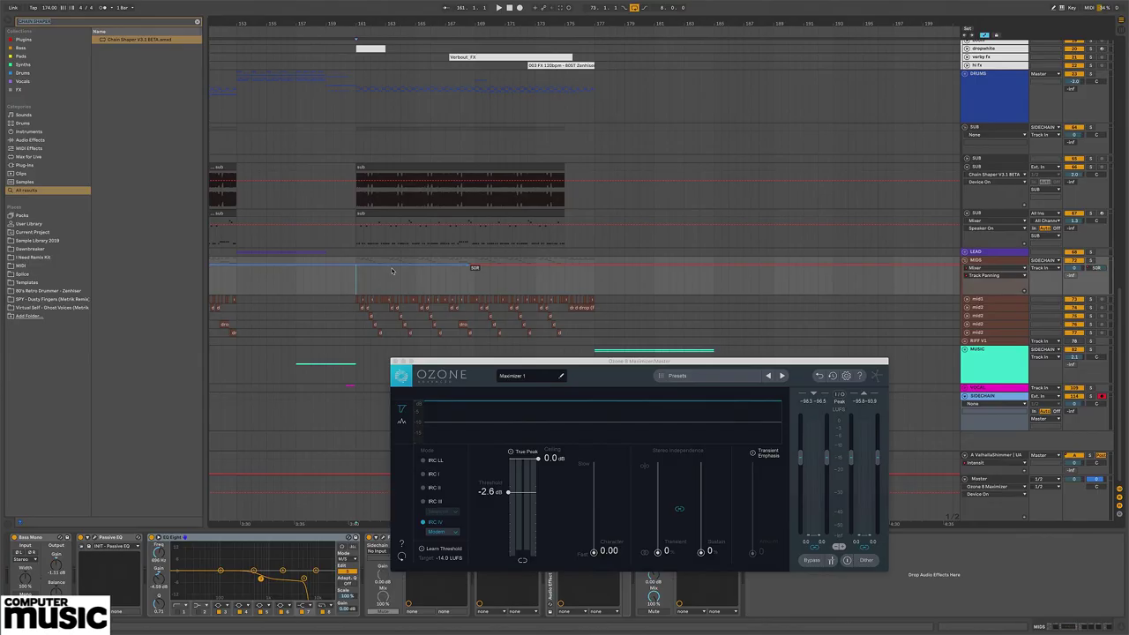
click(525, 523)
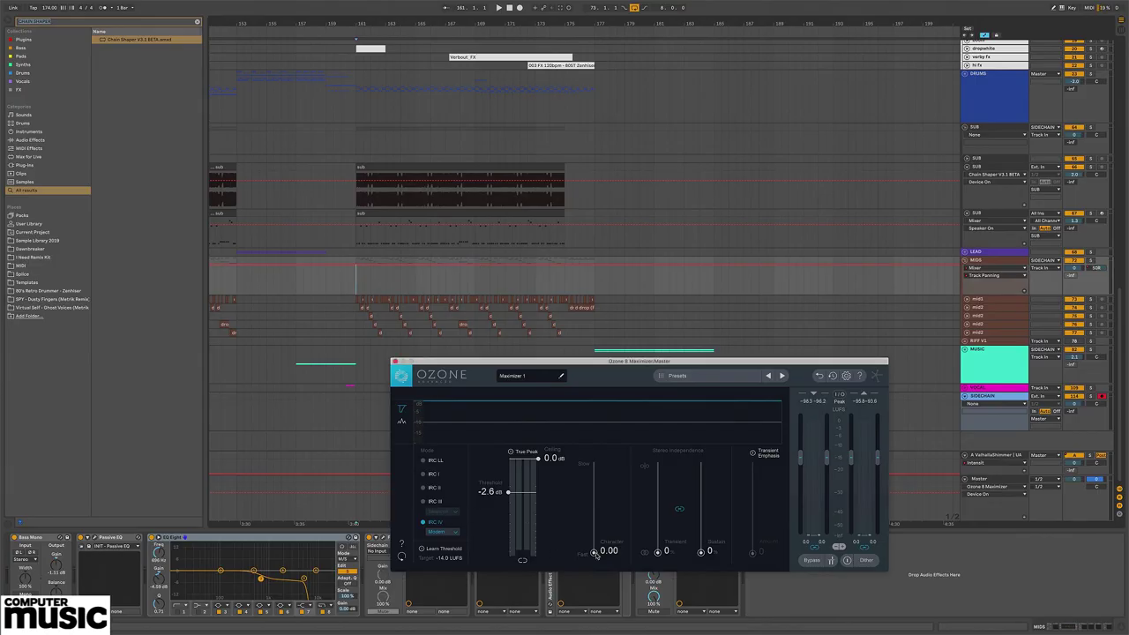
drag(356, 269, 417, 279)
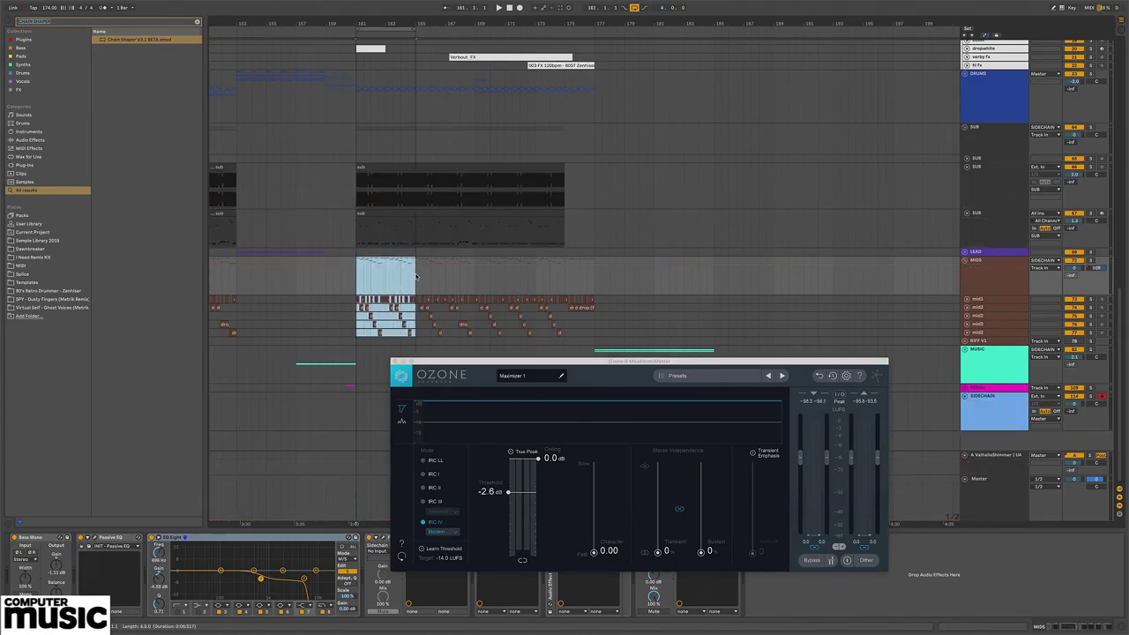
key(z)
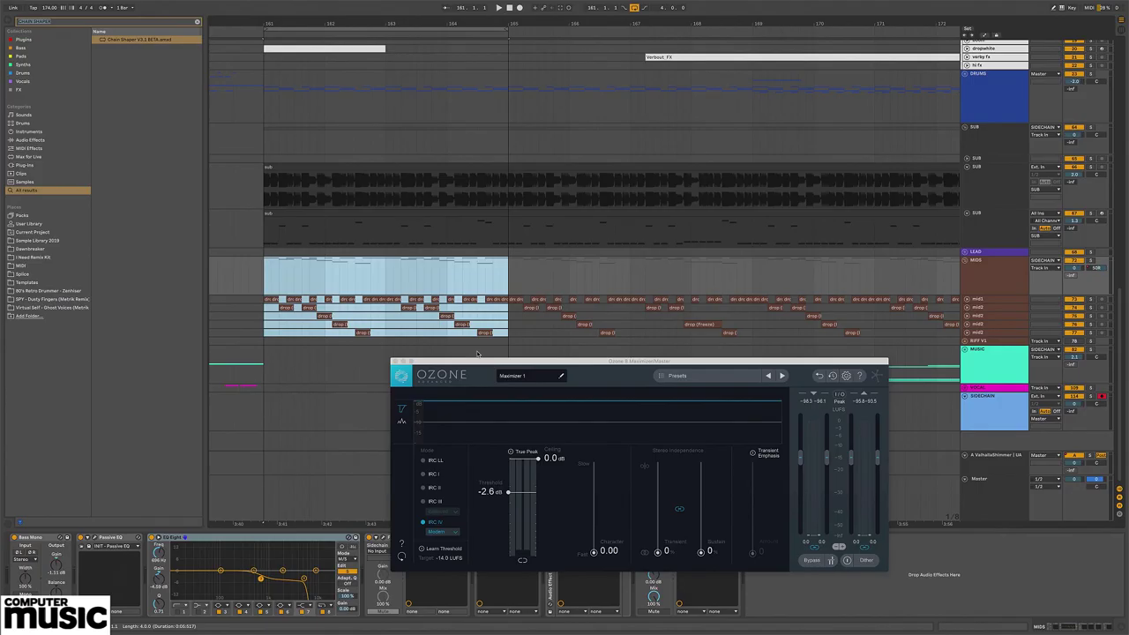
drag(477, 361, 390, 337)
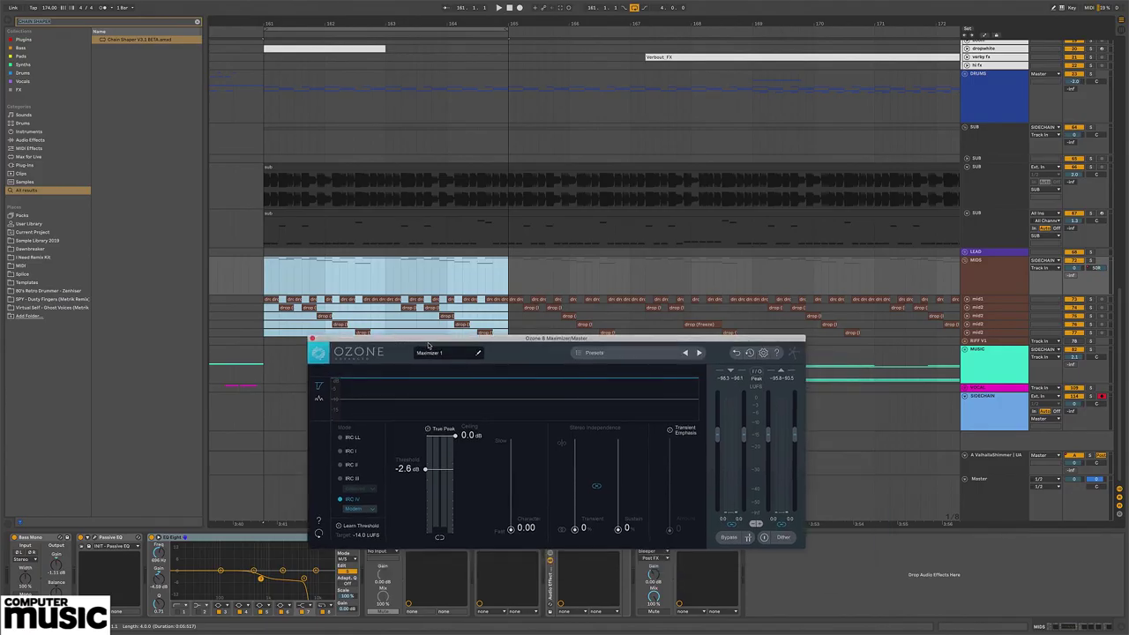
drag(387, 343, 348, 333)
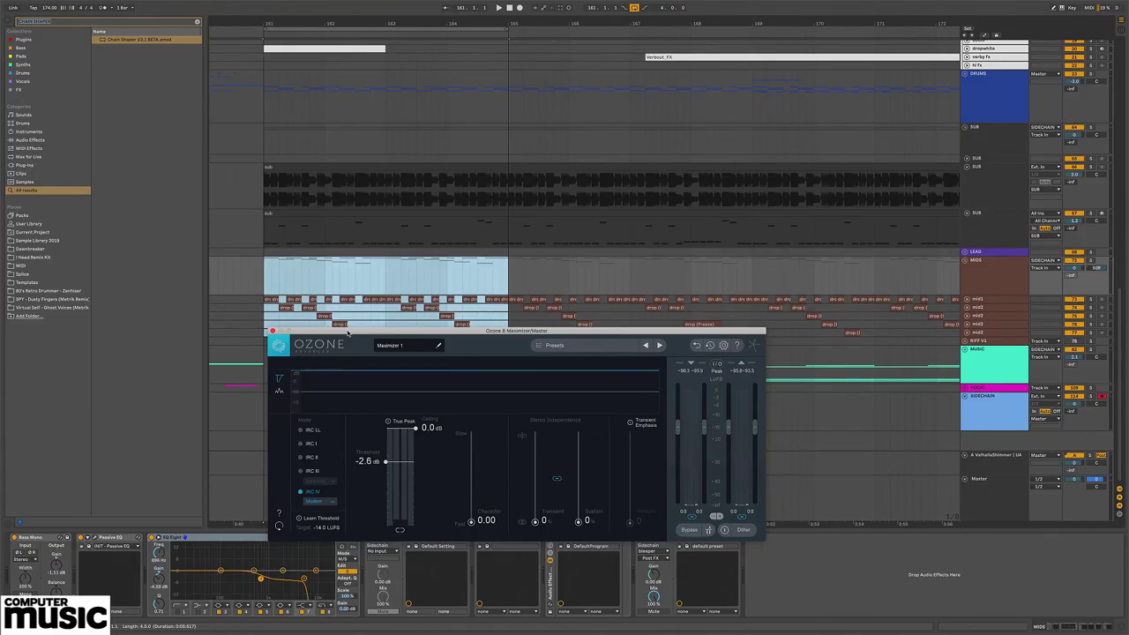